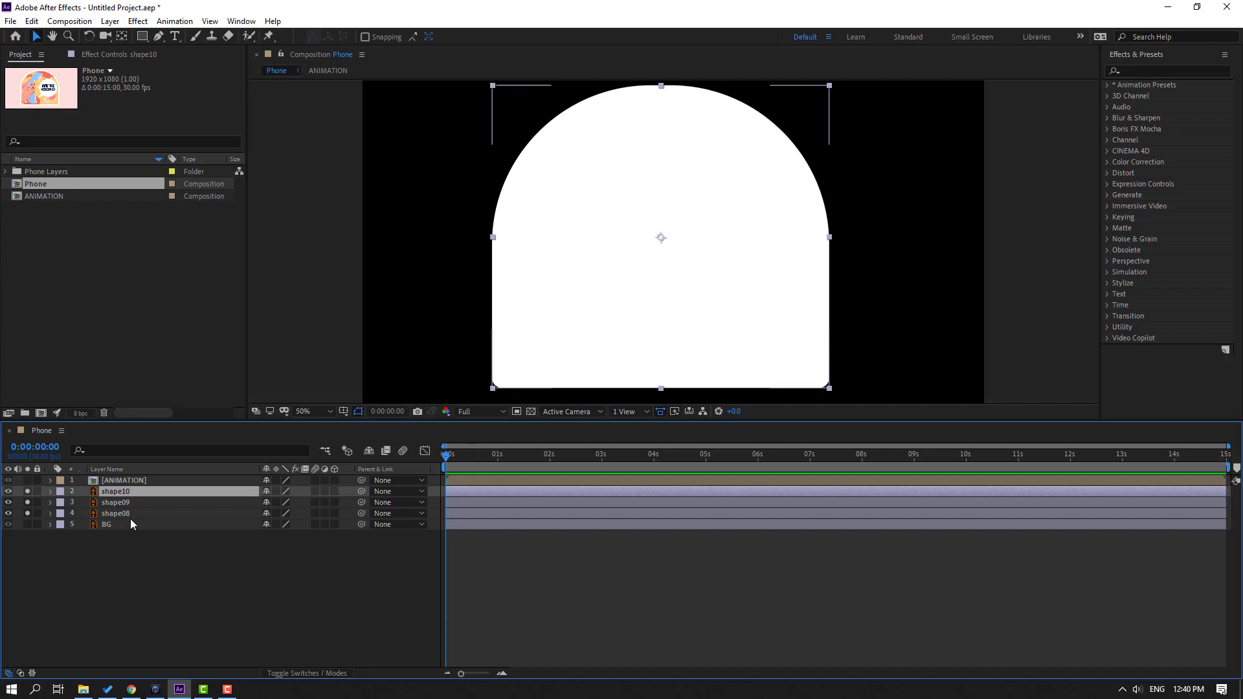
# - Duplicate the shape10 layer and turn off solo on all of the shape layers
pyautogui.hotkey('ctrl', 'd')
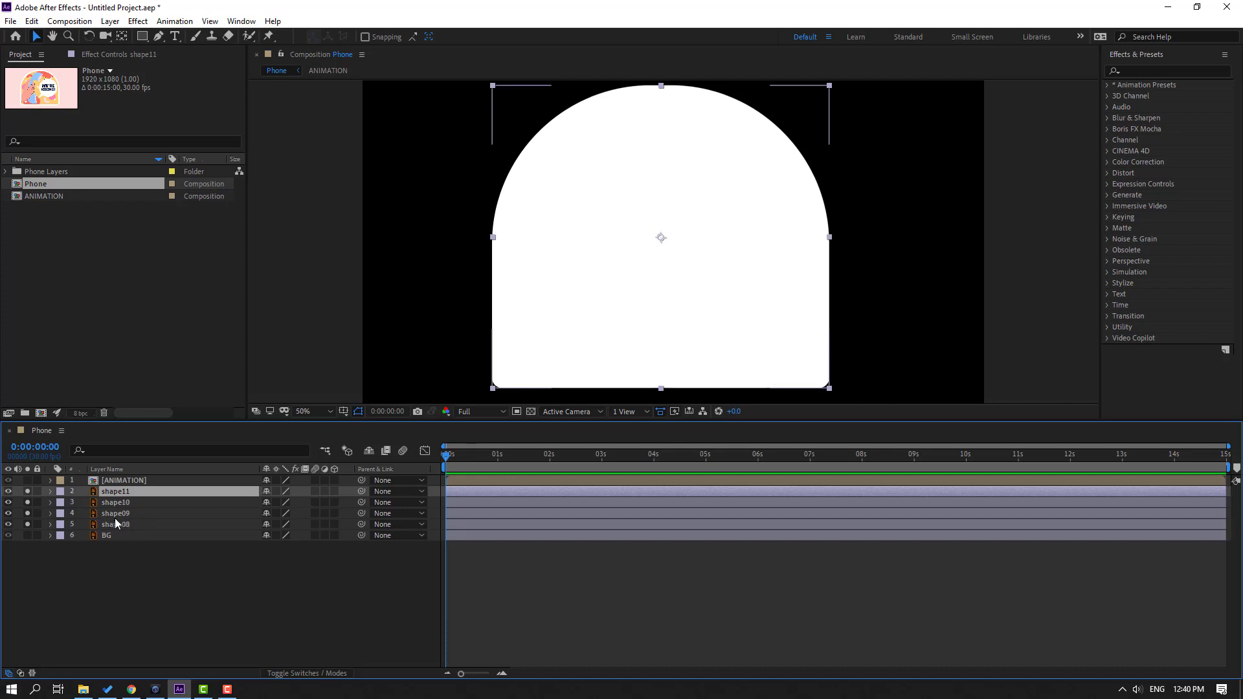
pyautogui.moveTo(27, 491); pyautogui.dragTo(32, 528)
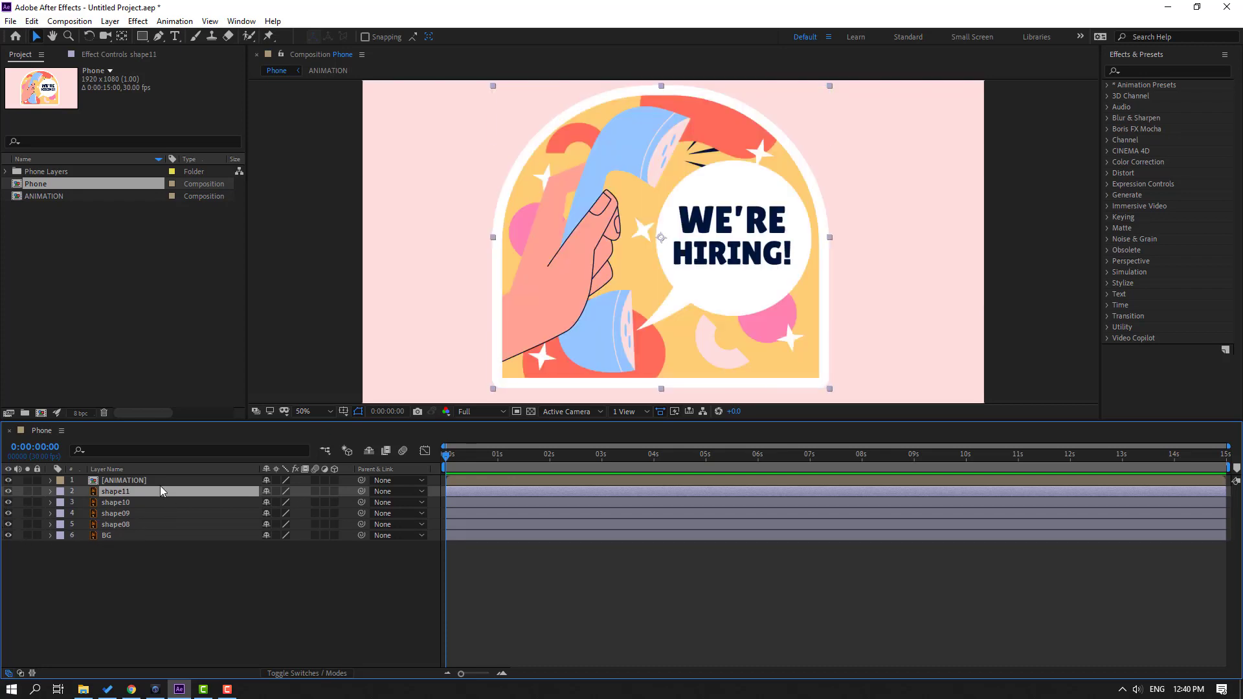
# - Move the ANIMATION layer directly beneath shape09 and set its track matte to Alpha Matte "shape09"
pyautogui.click(159, 481)
pyautogui.moveTo(108, 480); pyautogui.dragTo(120, 519)
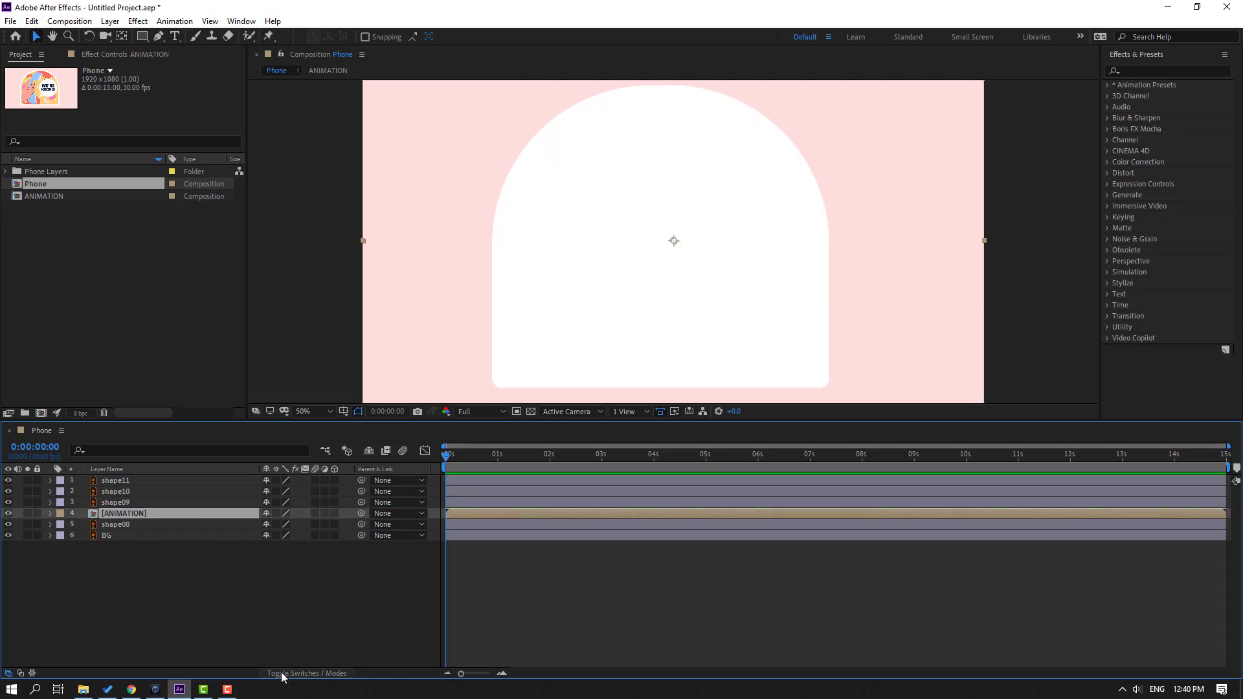
pyautogui.click(334, 677)
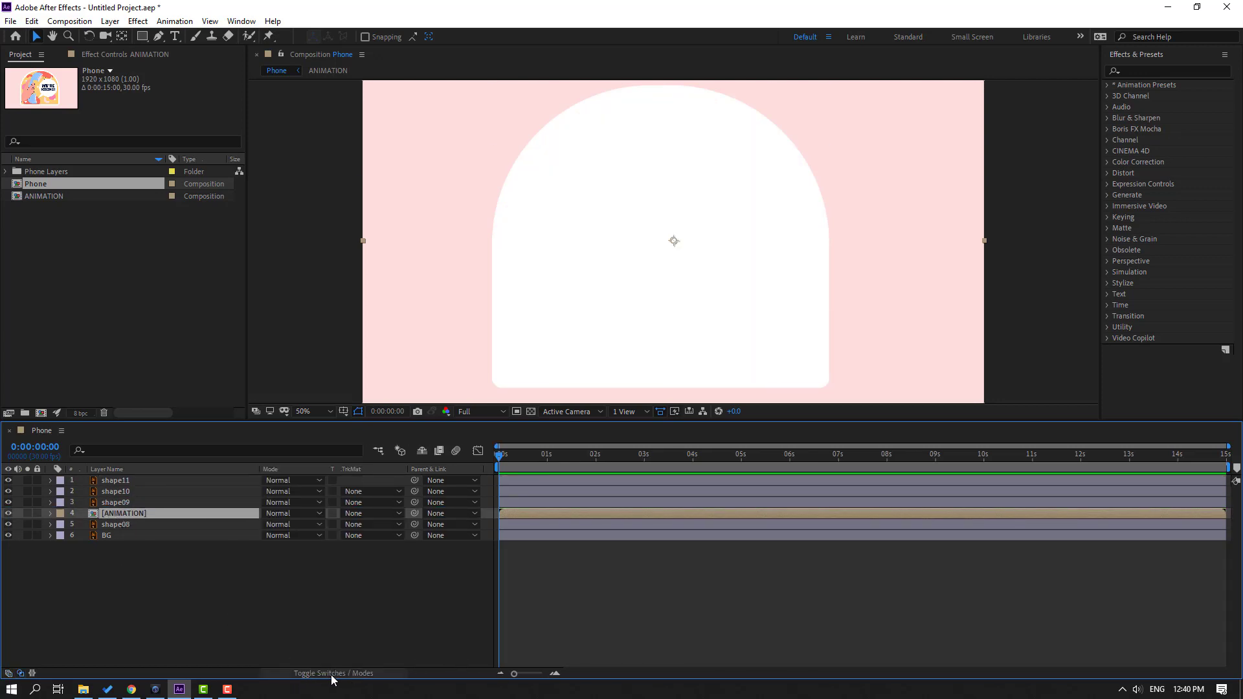
pyautogui.click(354, 523)
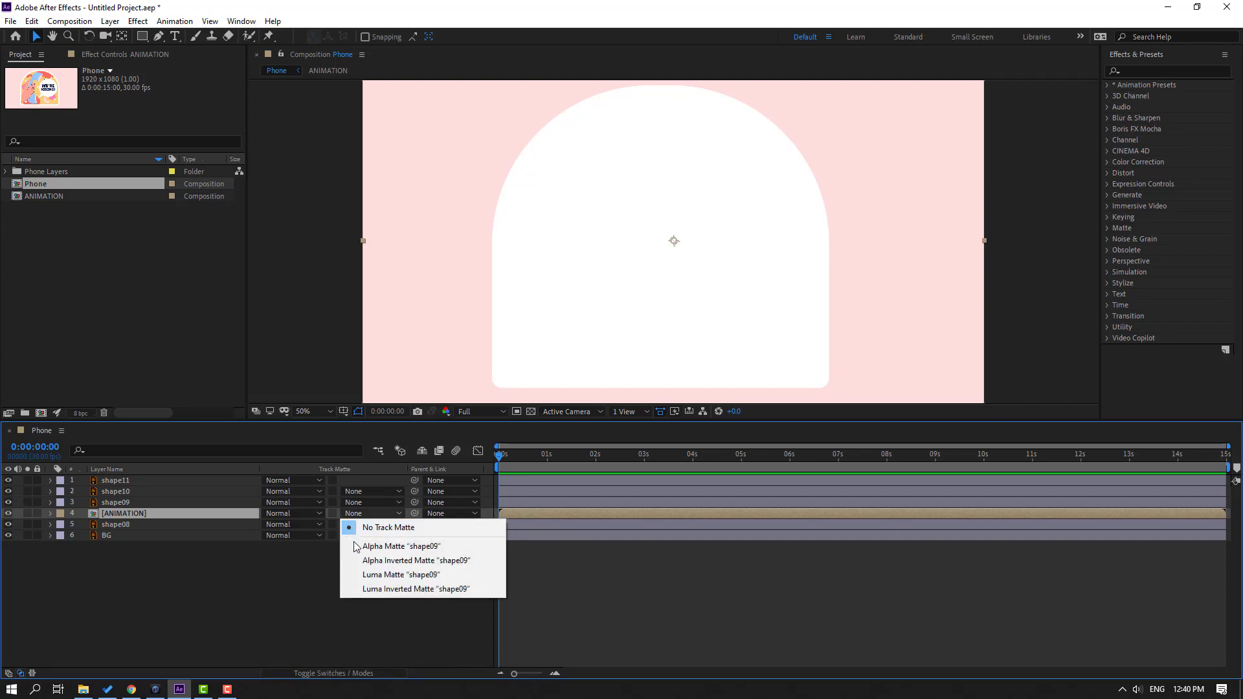
pyautogui.click(450, 546)
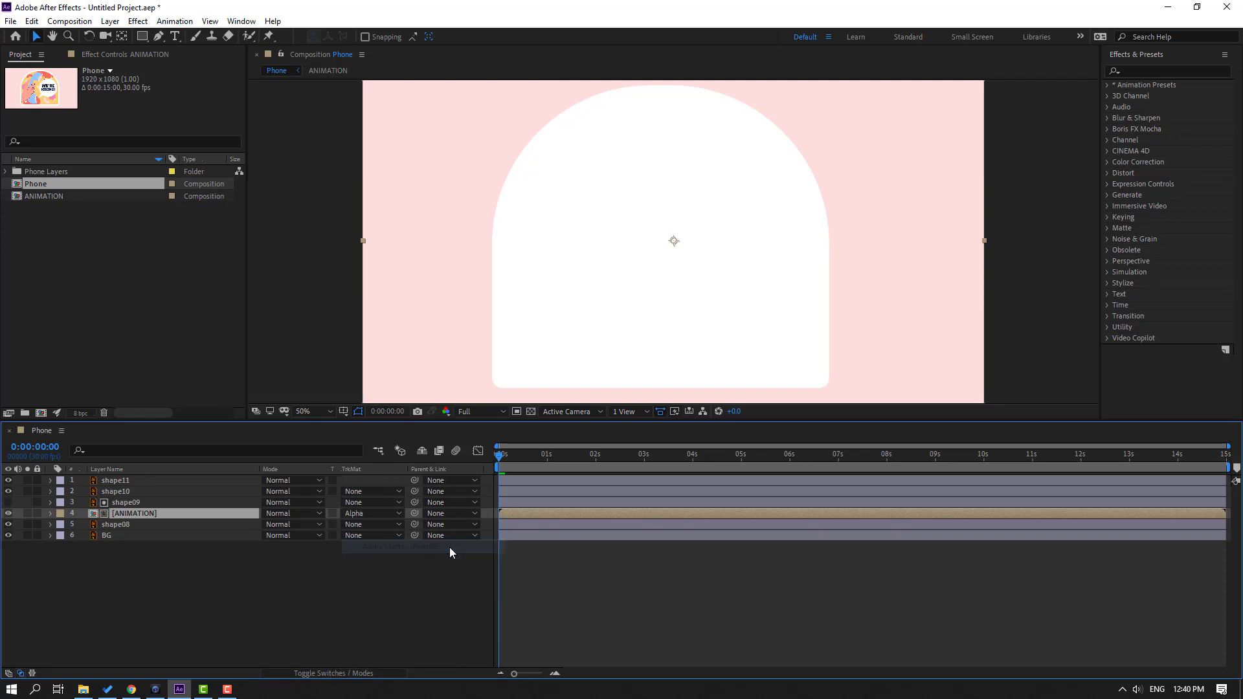
# - Set the shape10 layer's track matte to Luma Inverted Matte "shape11"
pyautogui.click(119, 491)
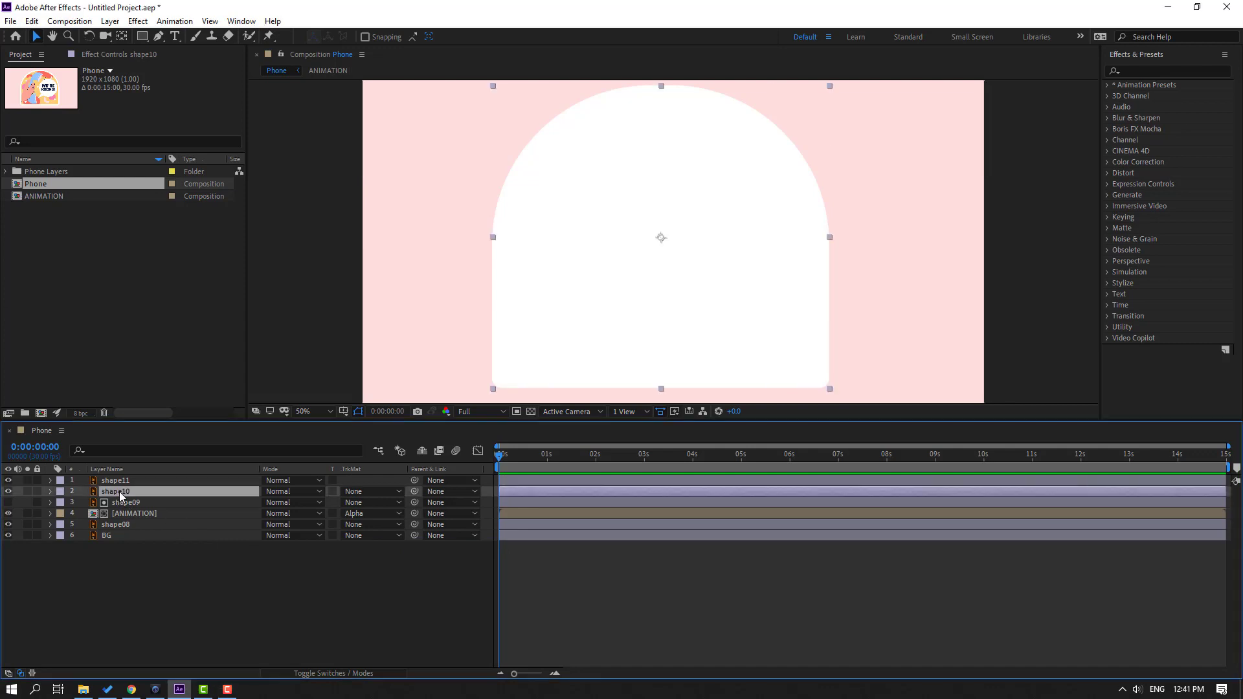
pyautogui.click(369, 492)
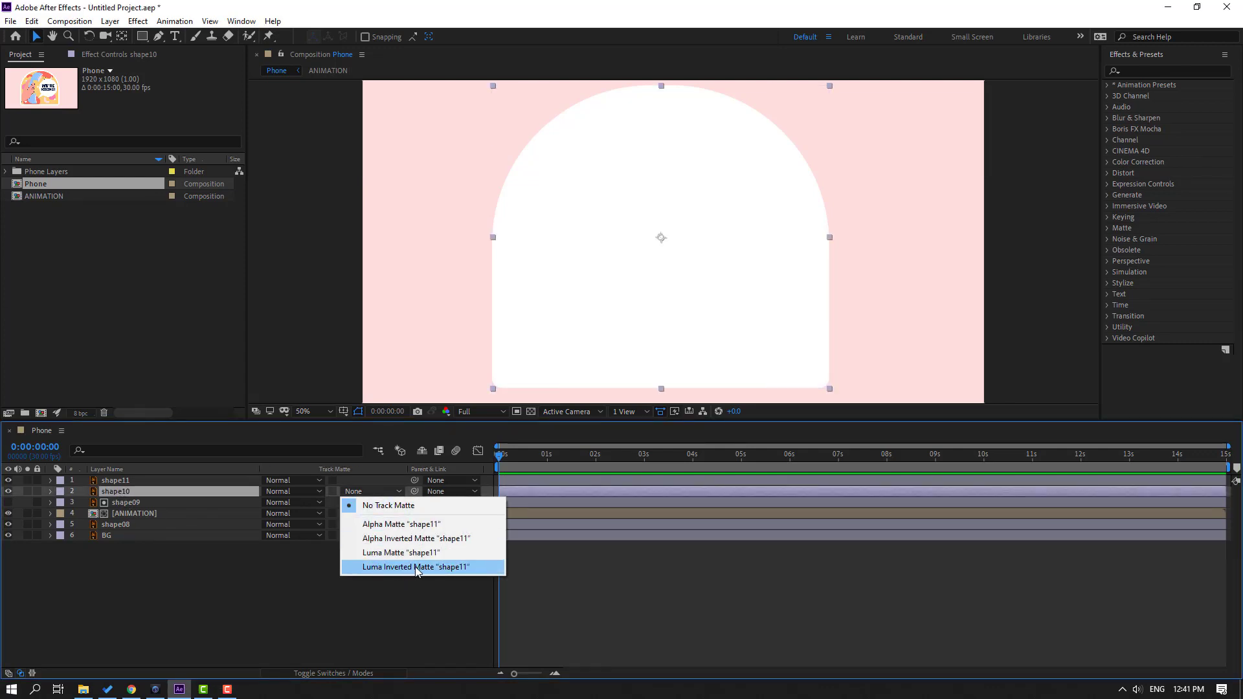
pyautogui.click(468, 567)
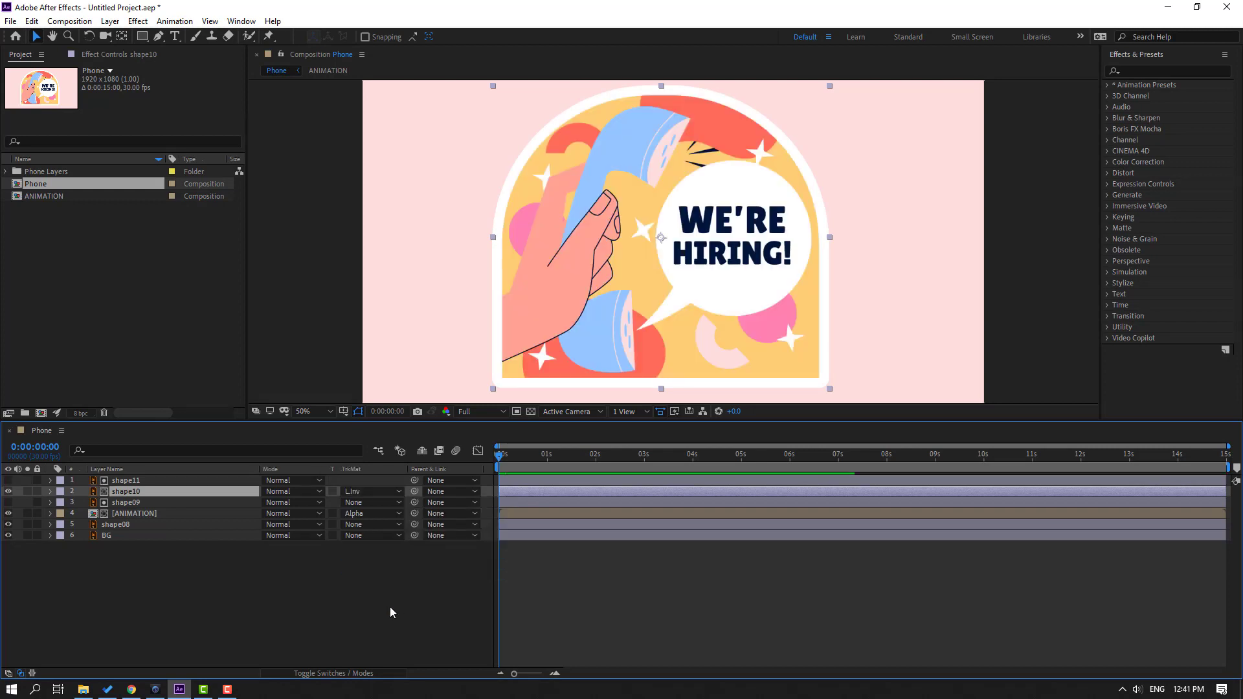
# - Try a different scale on the shape11 matte layer
pyautogui.click(128, 482)
pyautogui.press('s')
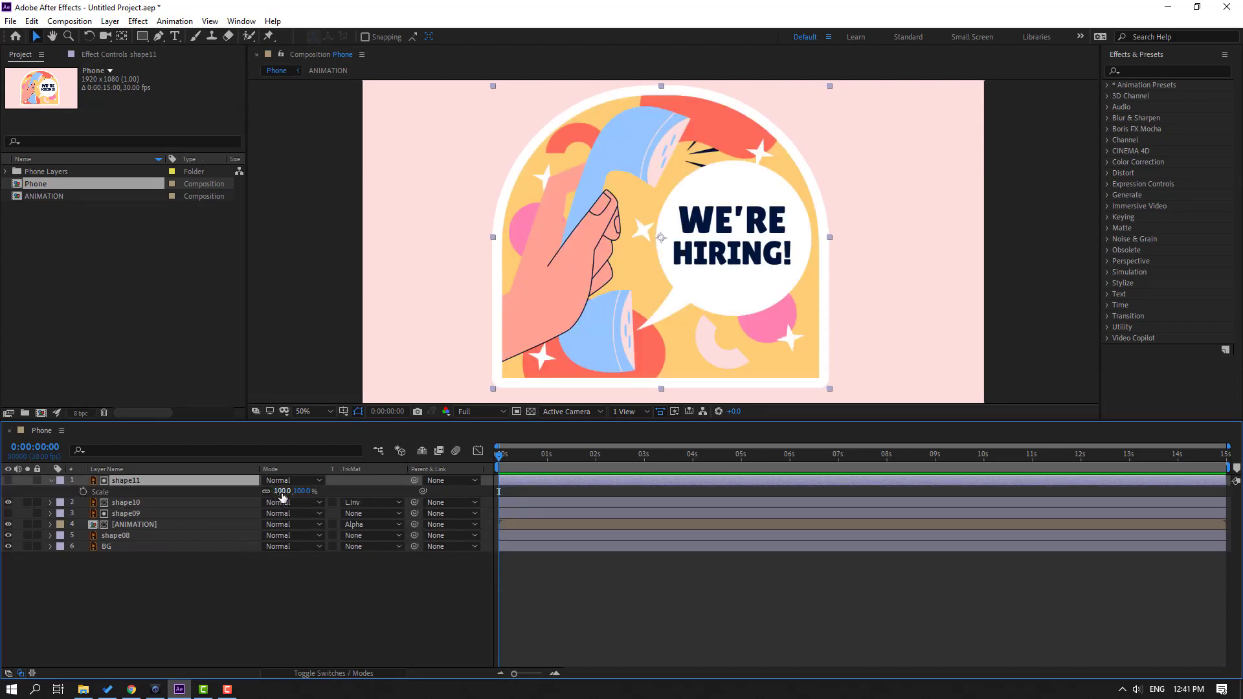
pyautogui.moveTo(282, 494)
pyautogui.mouseDown()
pyautogui.moveTo(300, 495)
pyautogui.moveTo(265, 496)
pyautogui.moveTo(290, 496)
pyautogui.mouseUp()
pyautogui.hotkey('ctrl', 'z')
pyautogui.click(51, 481)
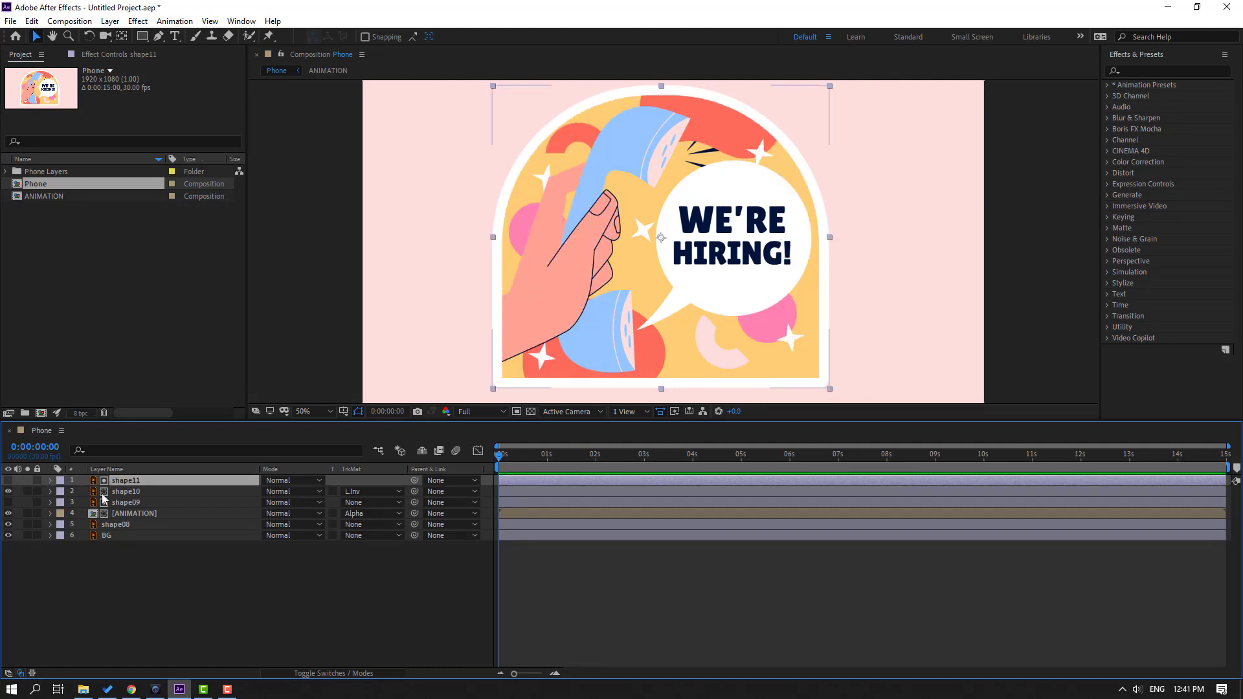
# - Open the ANIMATION composition, parenting the hand2 layer to hand1 and the phone layer to hand2
pyautogui.doubleClick(151, 514)
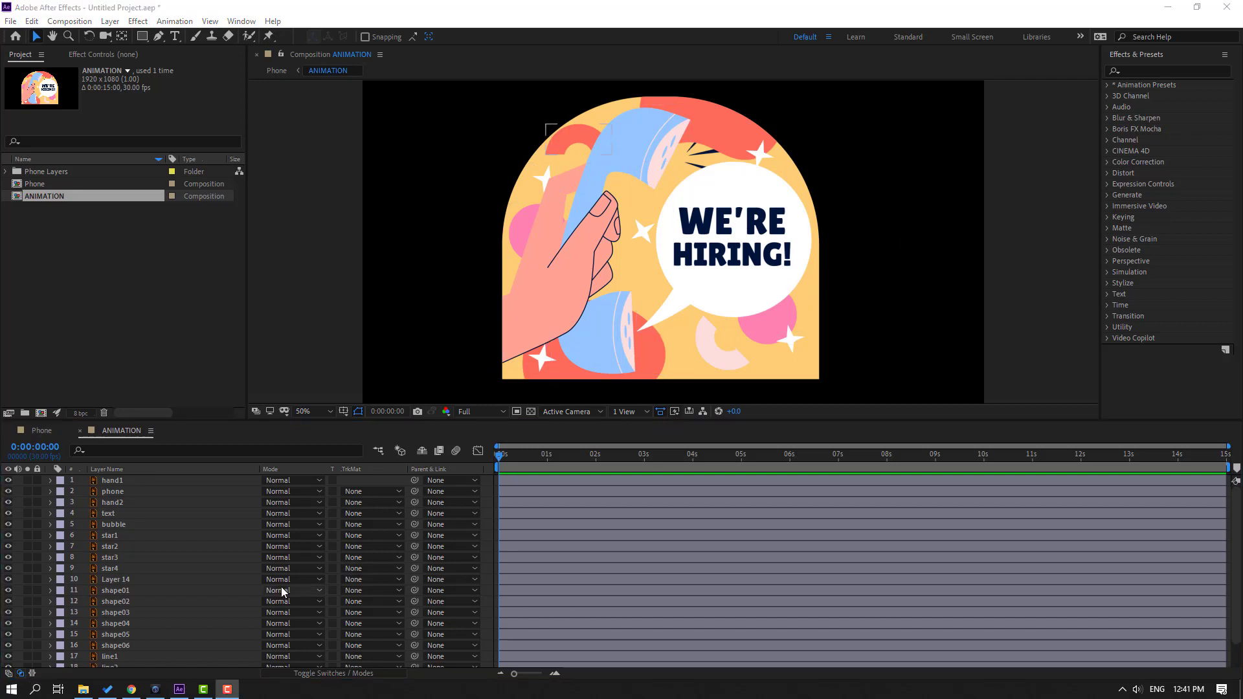
pyautogui.click(108, 506)
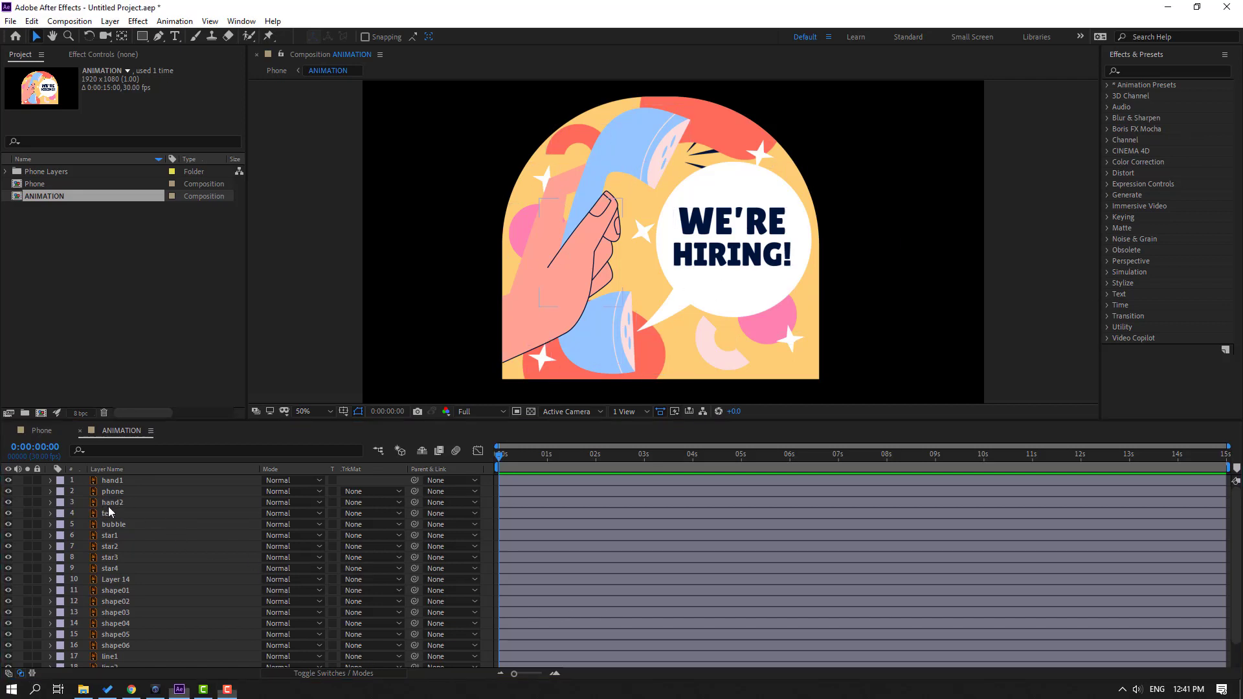
pyautogui.moveTo(413, 503); pyautogui.dragTo(104, 482)
pyautogui.click(118, 492)
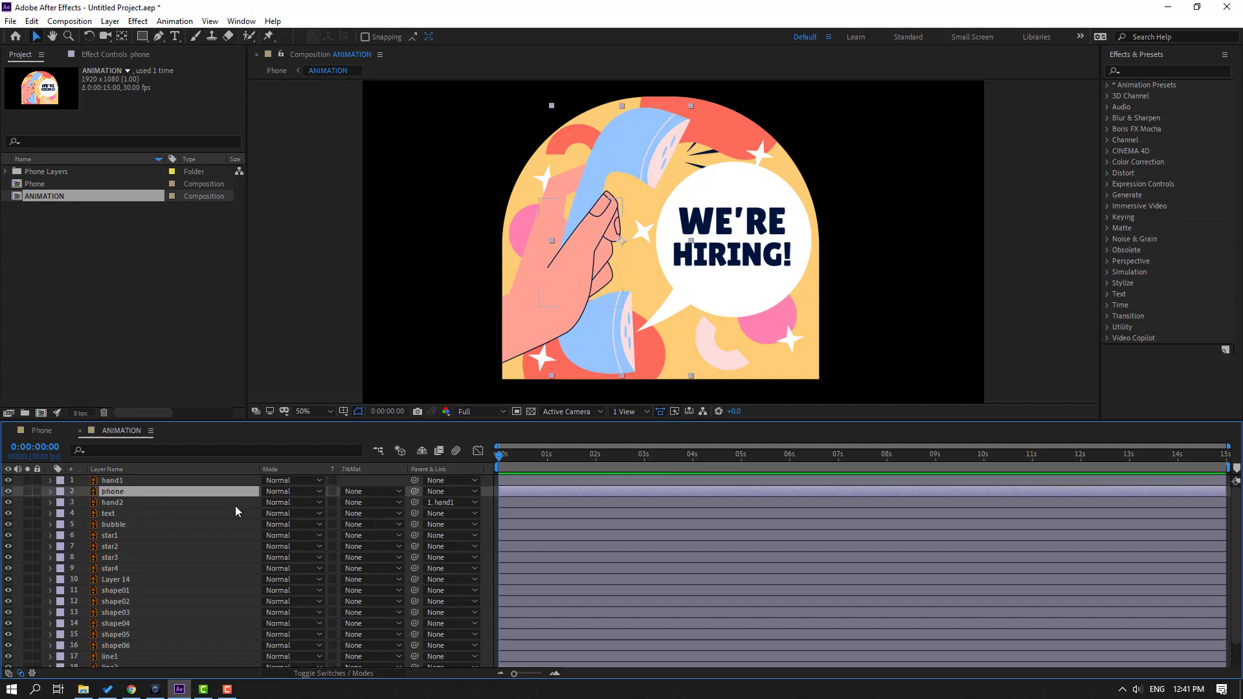
pyautogui.moveTo(414, 492); pyautogui.dragTo(110, 504)
pyautogui.click(344, 673)
# - Move hand1's anchor point to the lower-left end of the wrist, soloing the layer only during the move
pyautogui.click(83, 483)
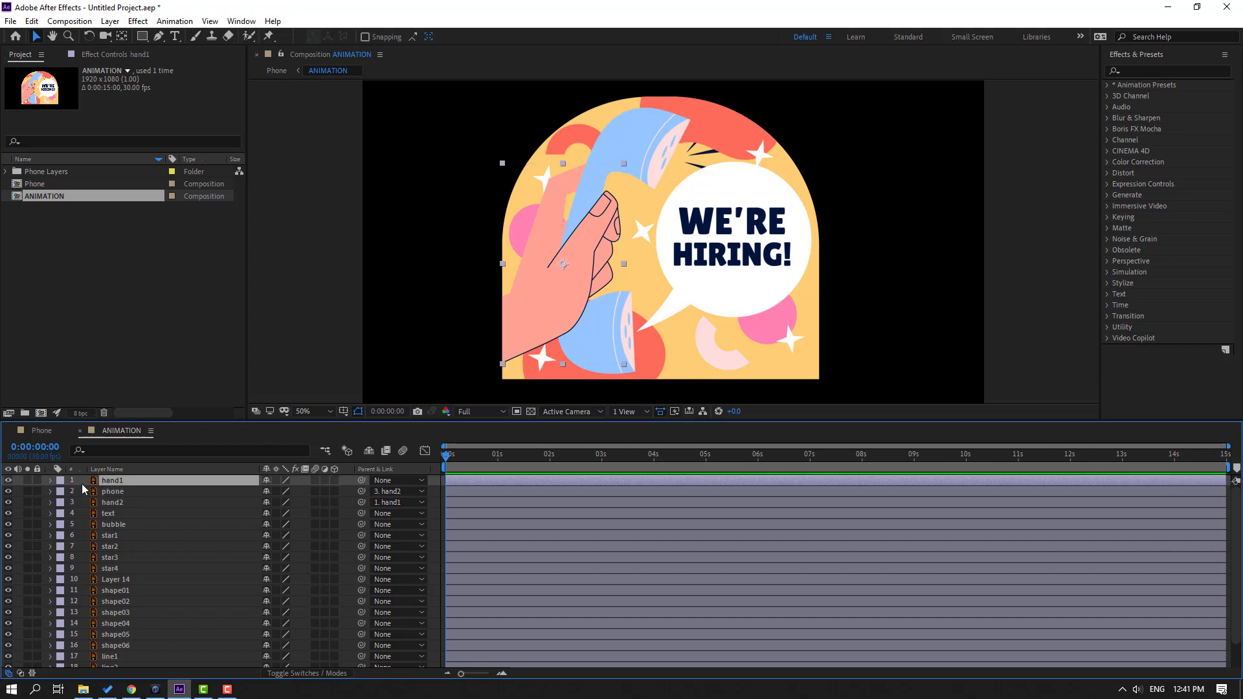
pyautogui.click(28, 480)
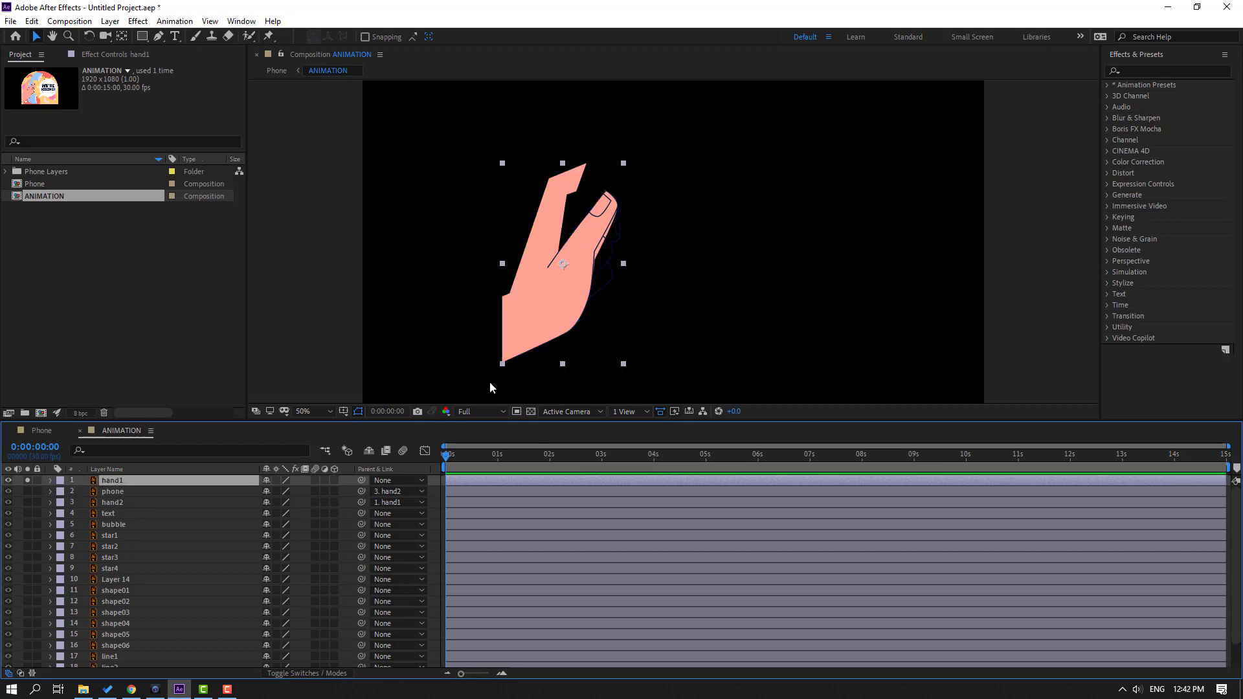
pyautogui.click(122, 36)
pyautogui.moveTo(566, 262); pyautogui.dragTo(509, 354)
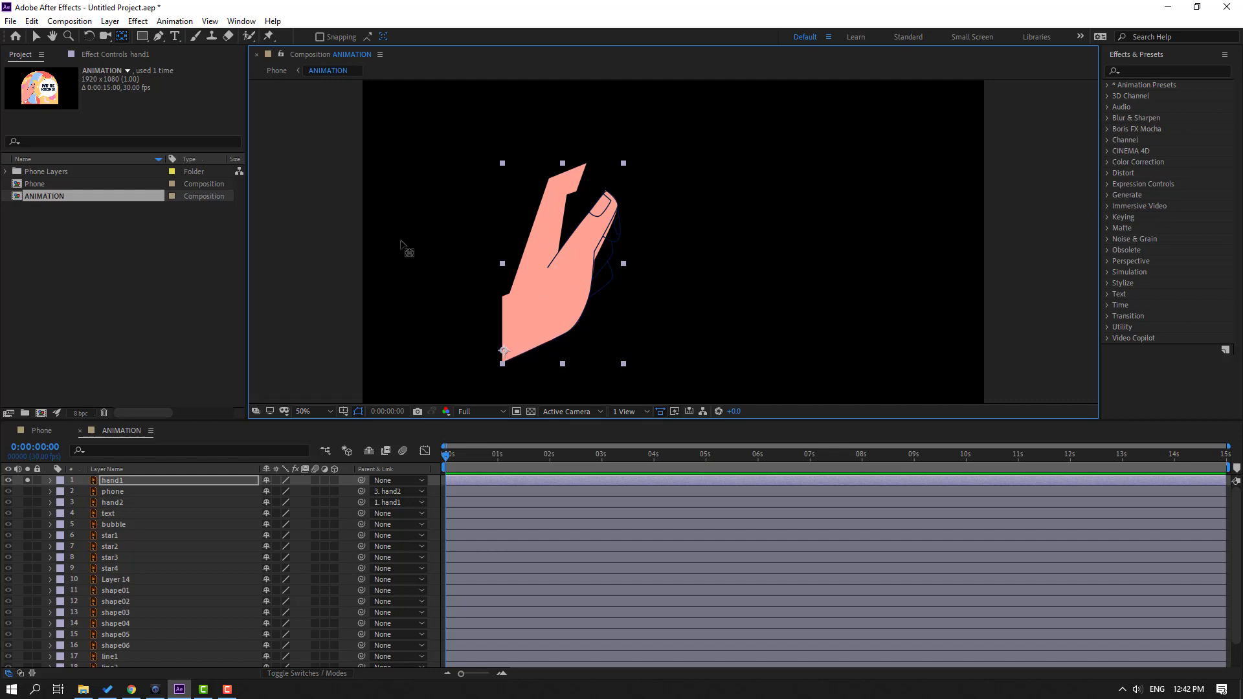
pyautogui.click(35, 37)
pyautogui.click(27, 480)
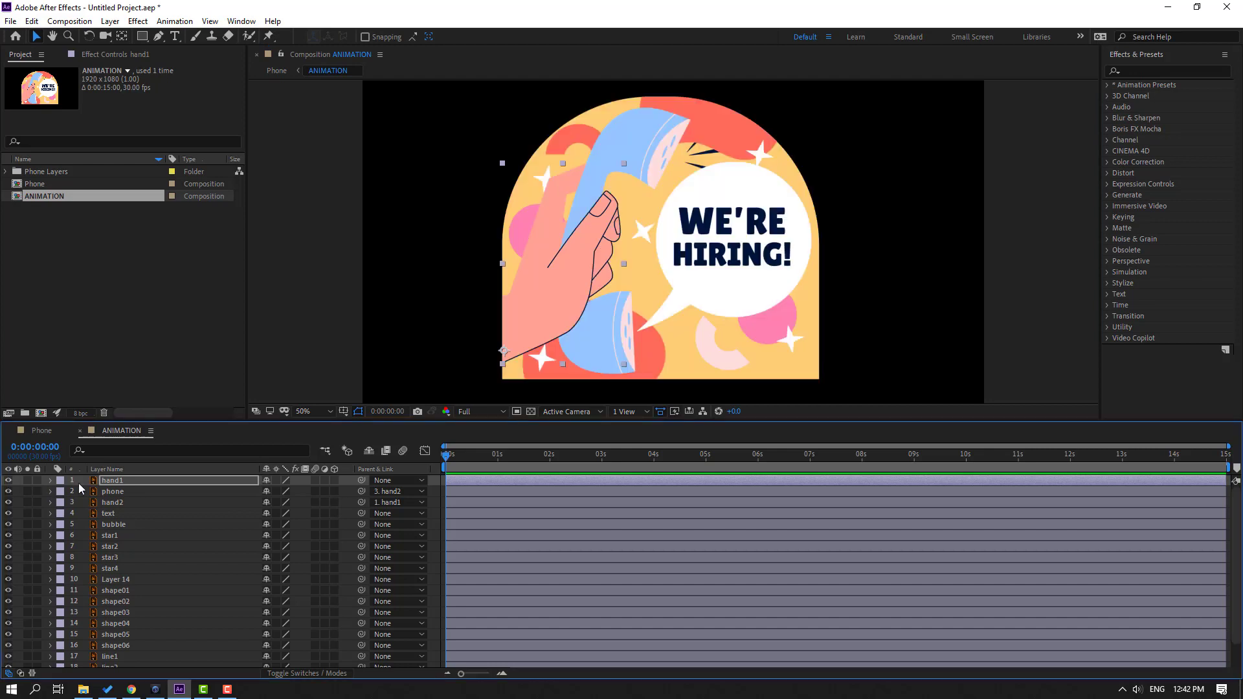
# - Start keyframing hand1's Rotation at 0:00:00:00 with a value of -3°
pyautogui.click(112, 480)
pyautogui.press('r')
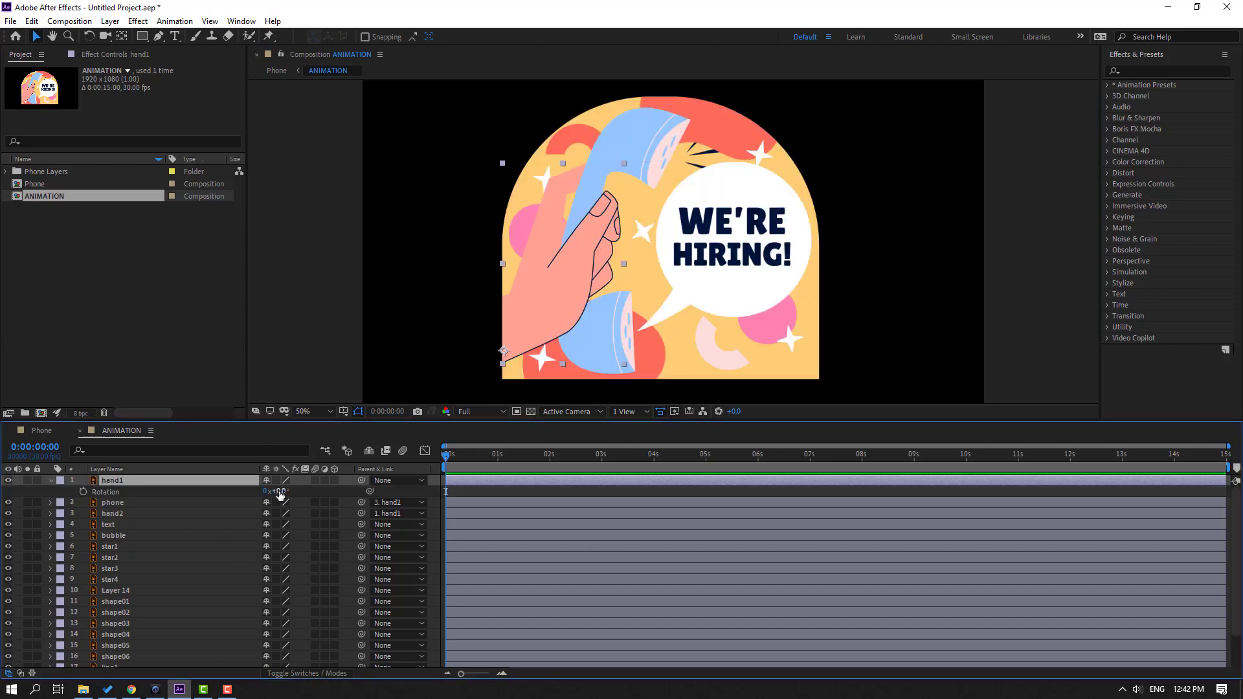
pyautogui.moveTo(275, 492); pyautogui.dragTo(270, 493)
pyautogui.hotkey('ctrl', 'z')
pyautogui.click(83, 492)
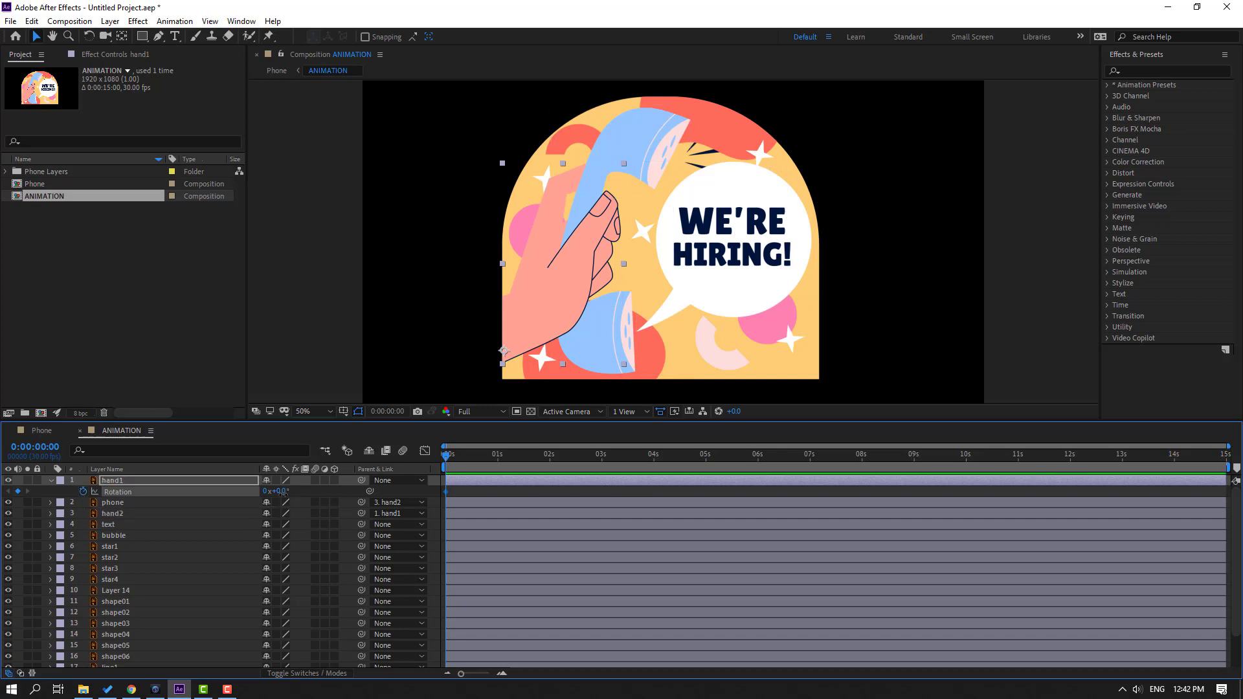
pyautogui.moveTo(281, 492); pyautogui.dragTo(280, 493)
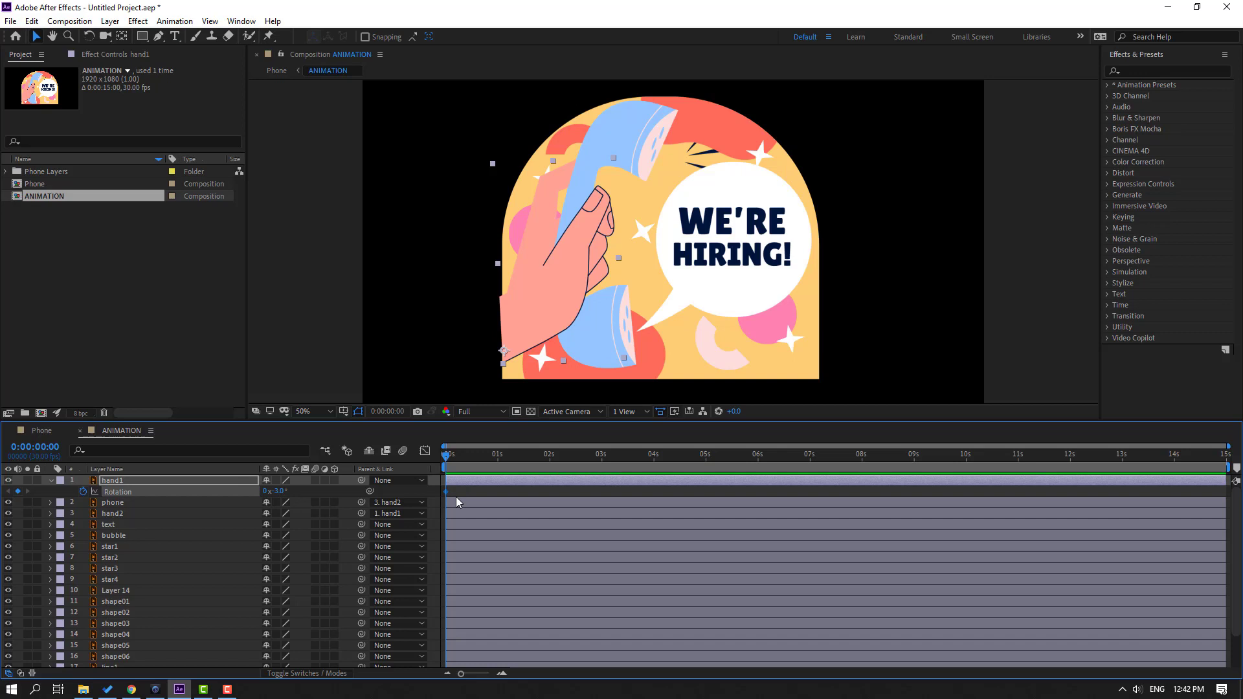
# - Add a hand1 Rotation keyframe of 3° at 0:00:00:10
pyautogui.hotkey('shift', 'pagedown')
pyautogui.click(280, 492)
pyautogui.write('3')
pyautogui.press('Return')
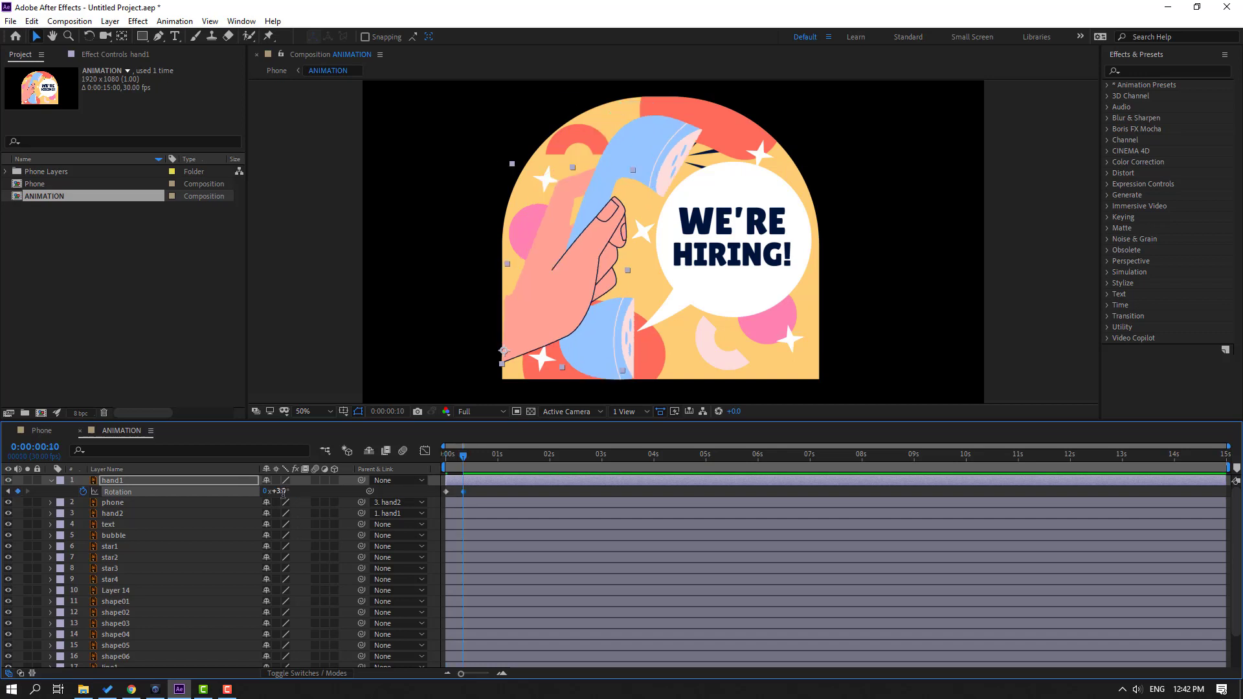
# - Copy hand1's first Rotation keyframe to 0:00:00:20
pyautogui.hotkey('shift', 'pagedown')
pyautogui.click(446, 492)
pyautogui.hotkey('ctrl', 'c')
pyautogui.hotkey('ctrl', 'v')
# - Apply Easy Ease to all three of hand1's Rotation keyframes
pyautogui.moveTo(487, 488); pyautogui.dragTo(429, 496)
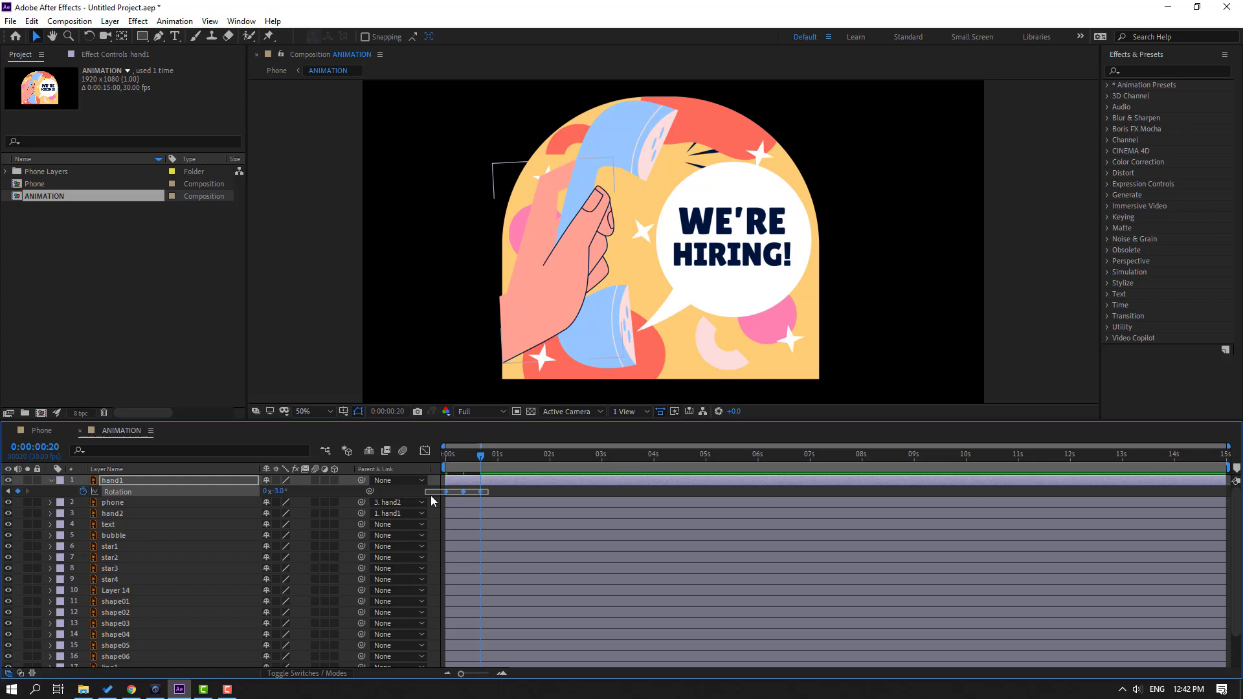
pyautogui.rightClick(480, 492)
pyautogui.moveTo(531, 654)
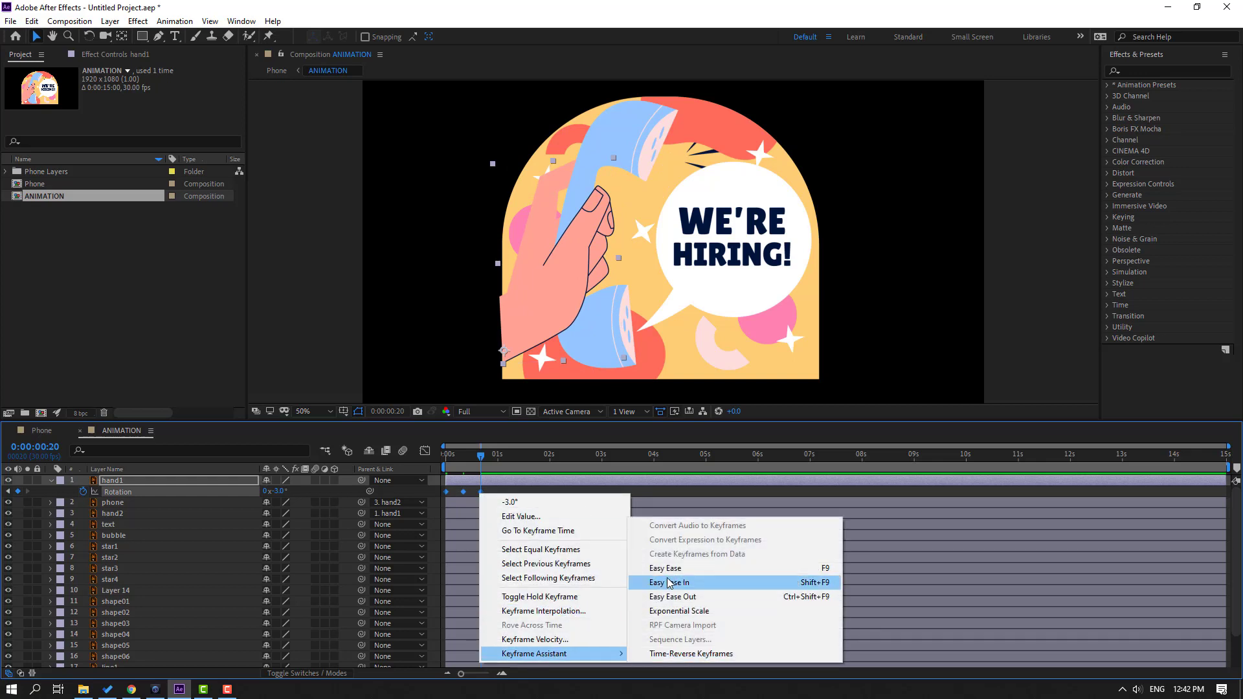
pyautogui.click(823, 569)
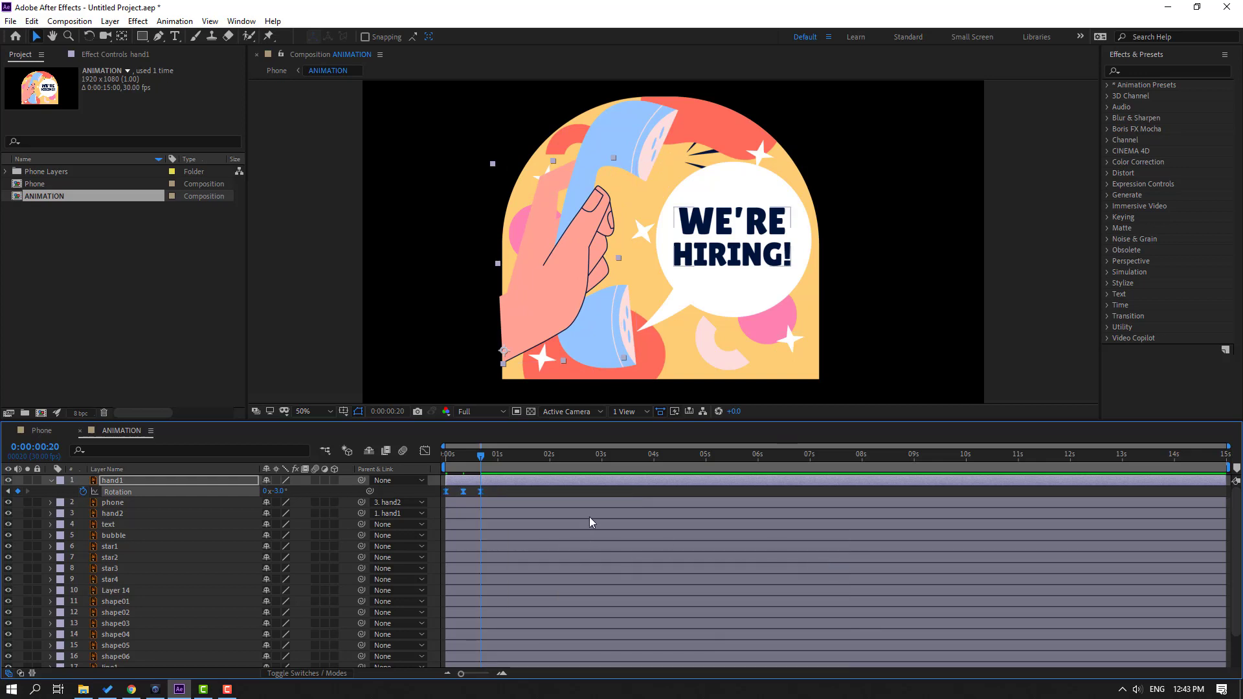
# - End the work area at 0:00:00:20, preview the hand animation and return to the first frame
pyautogui.press('n')
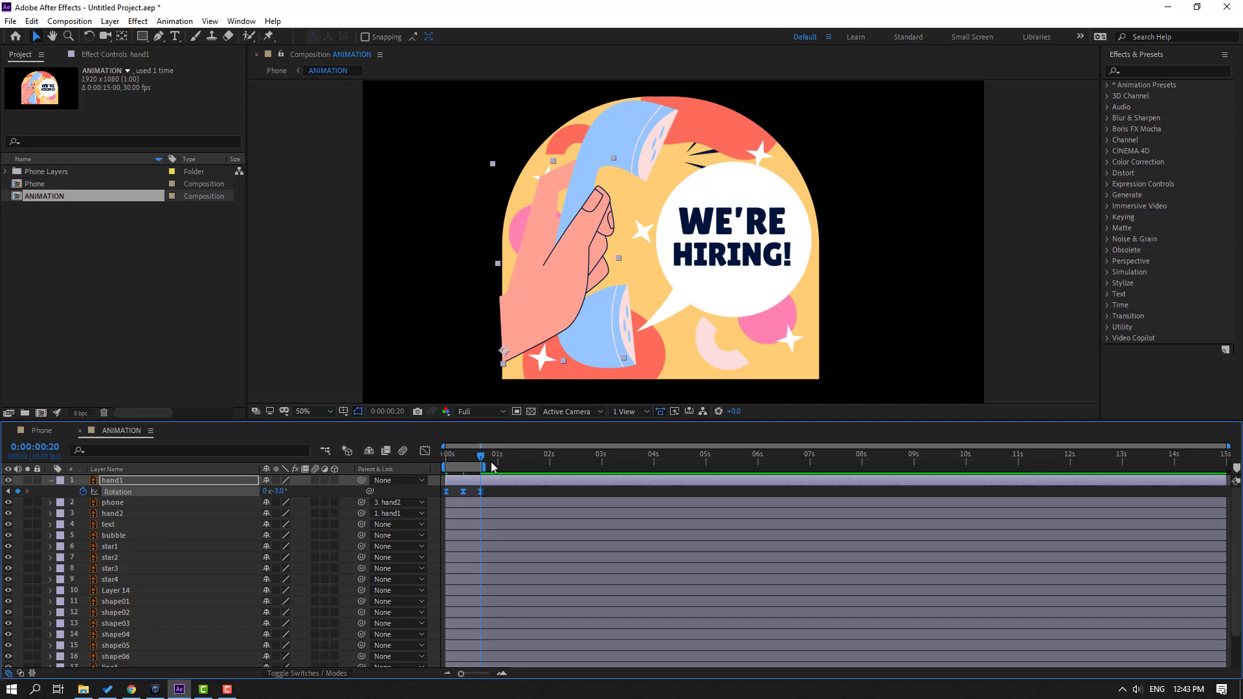
pyautogui.press('space')
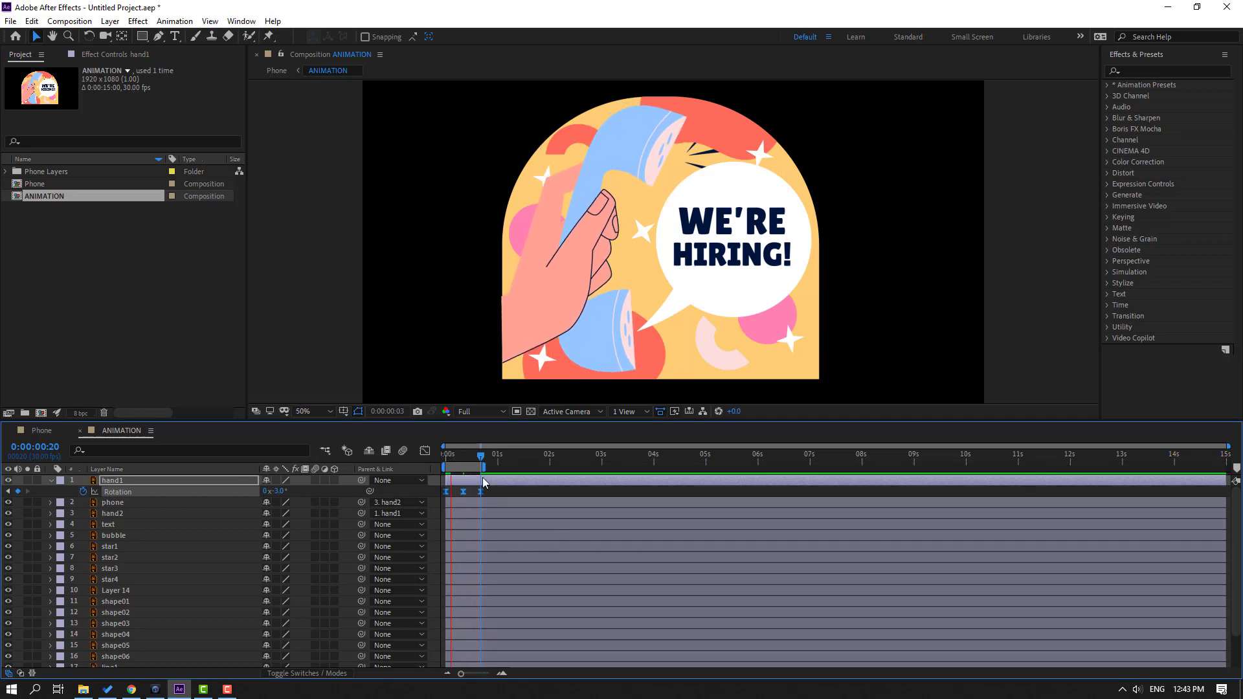
pyautogui.moveTo(467, 458); pyautogui.dragTo(444, 460)
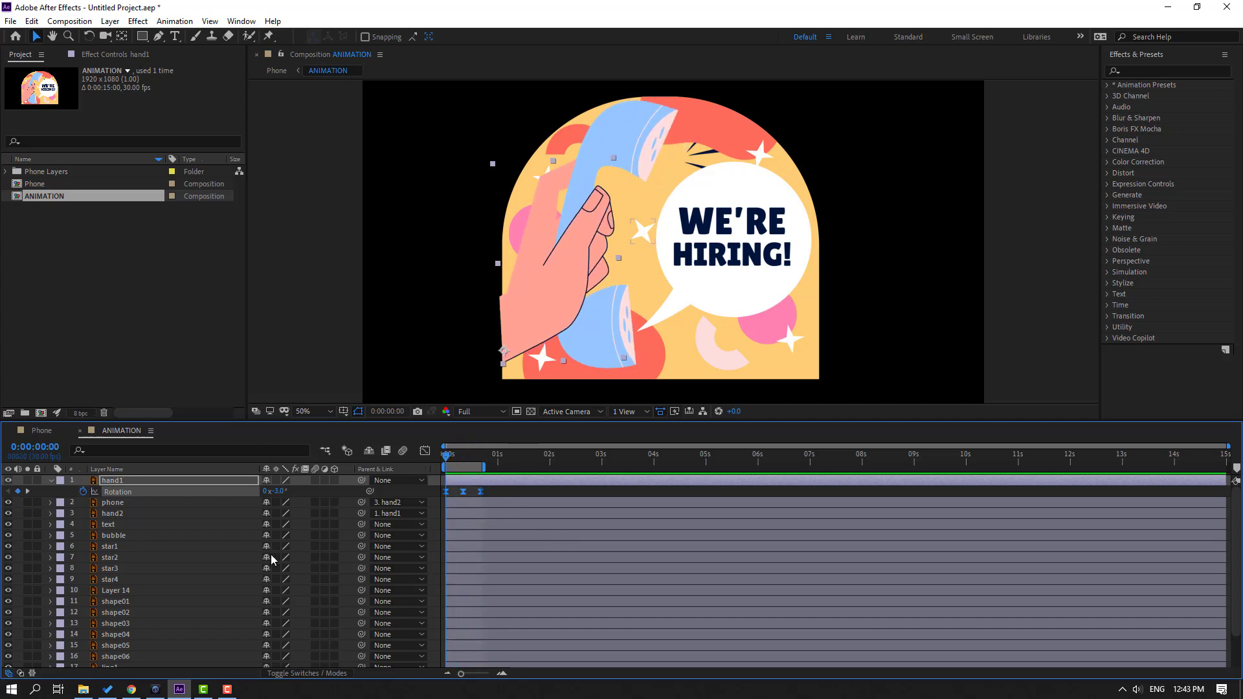
# - Solo the line1 layer and draw a two-point Pen mask path along it, from the narrow tip to the wide end
pyautogui.scroll(-3, 143, 585)
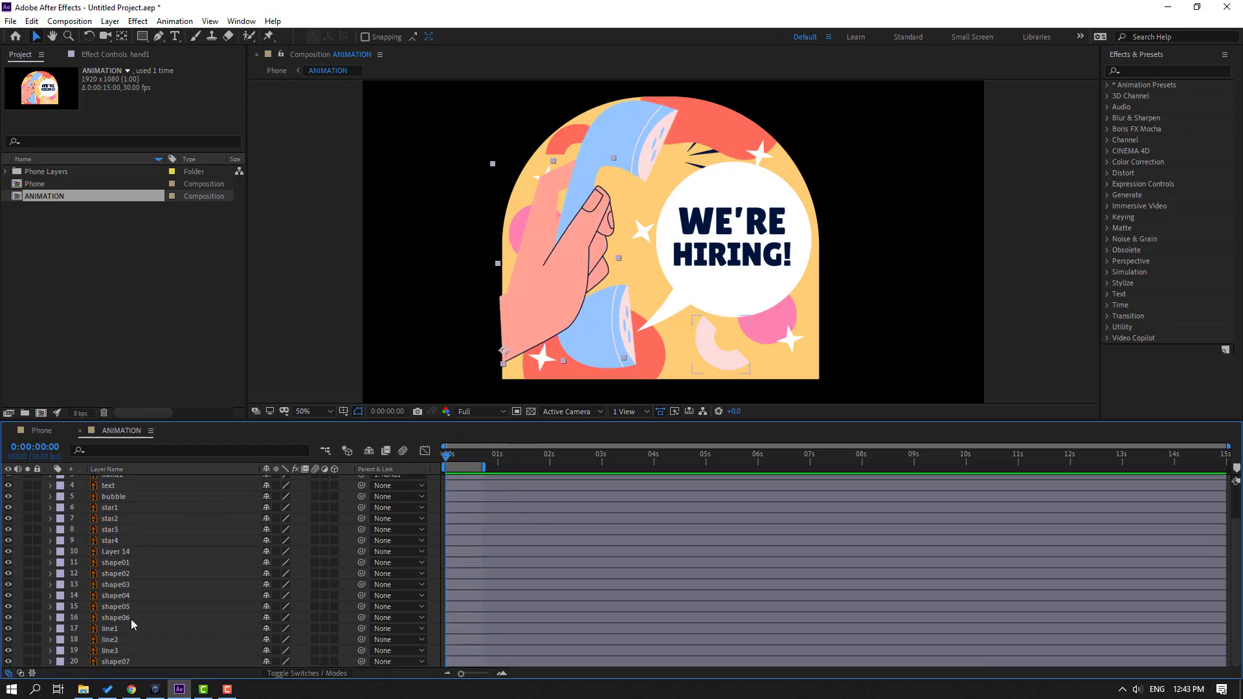
pyautogui.click(107, 629)
pyautogui.click(27, 628)
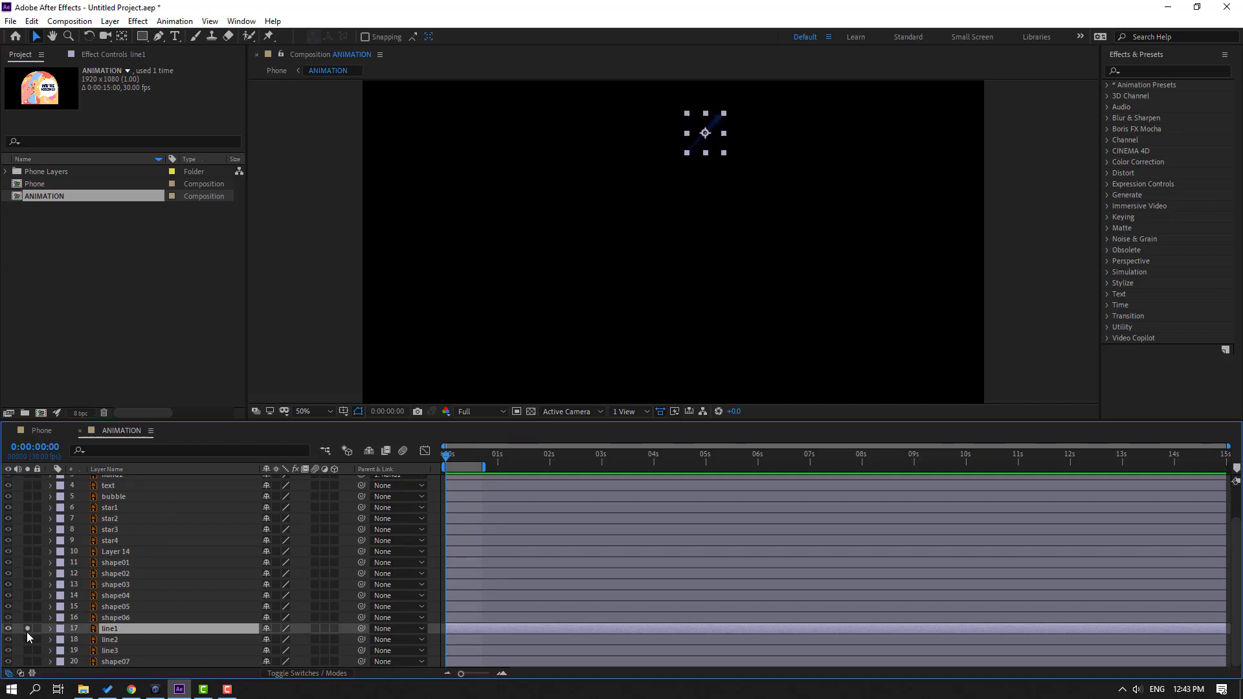
pyautogui.scroll(3, 752, 213)
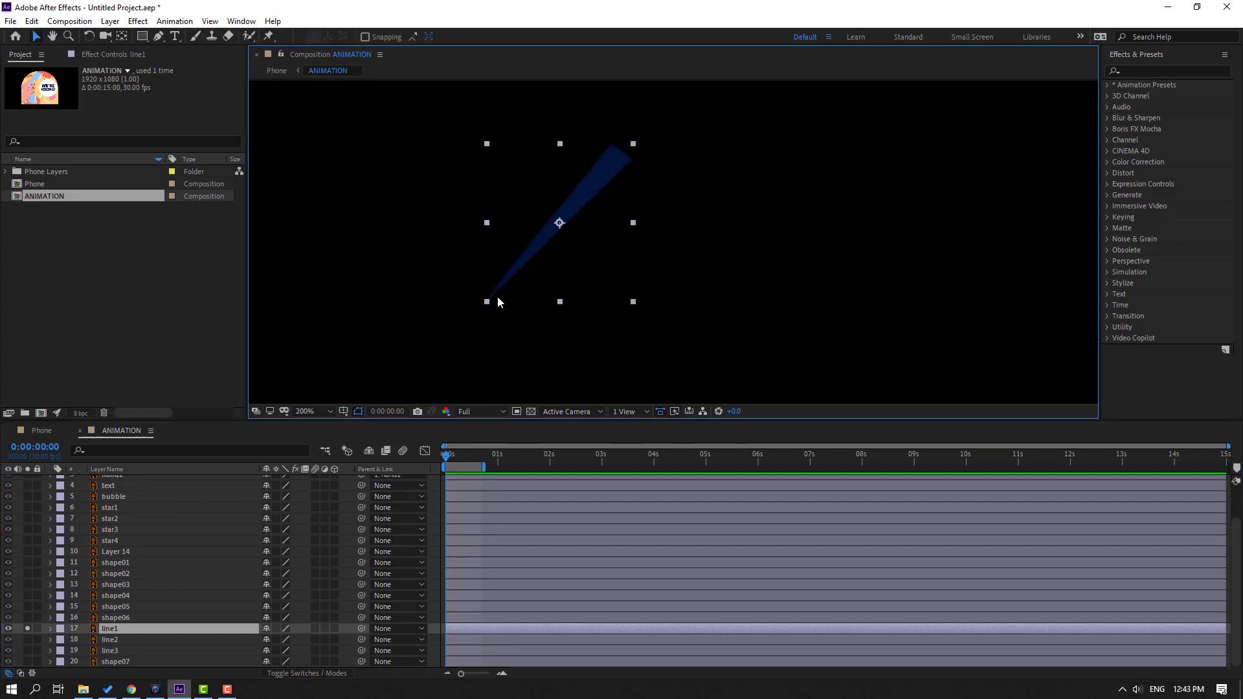
pyautogui.click(160, 38)
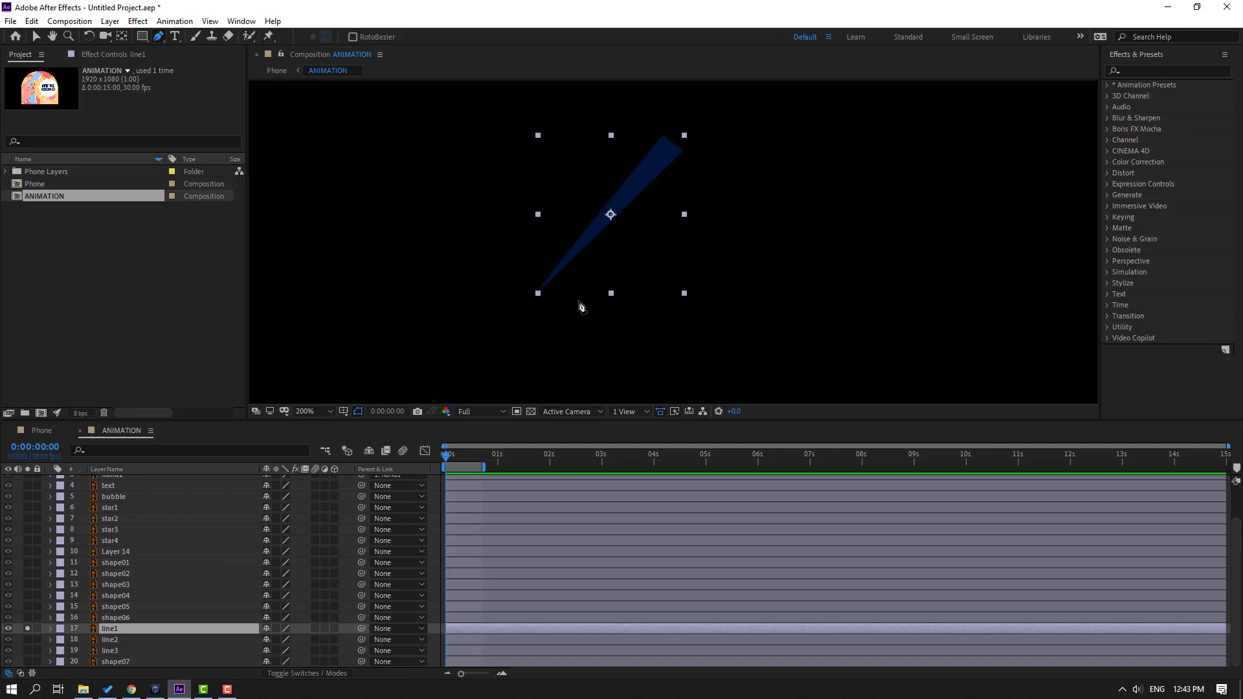
pyautogui.click(538, 291)
pyautogui.click(671, 146)
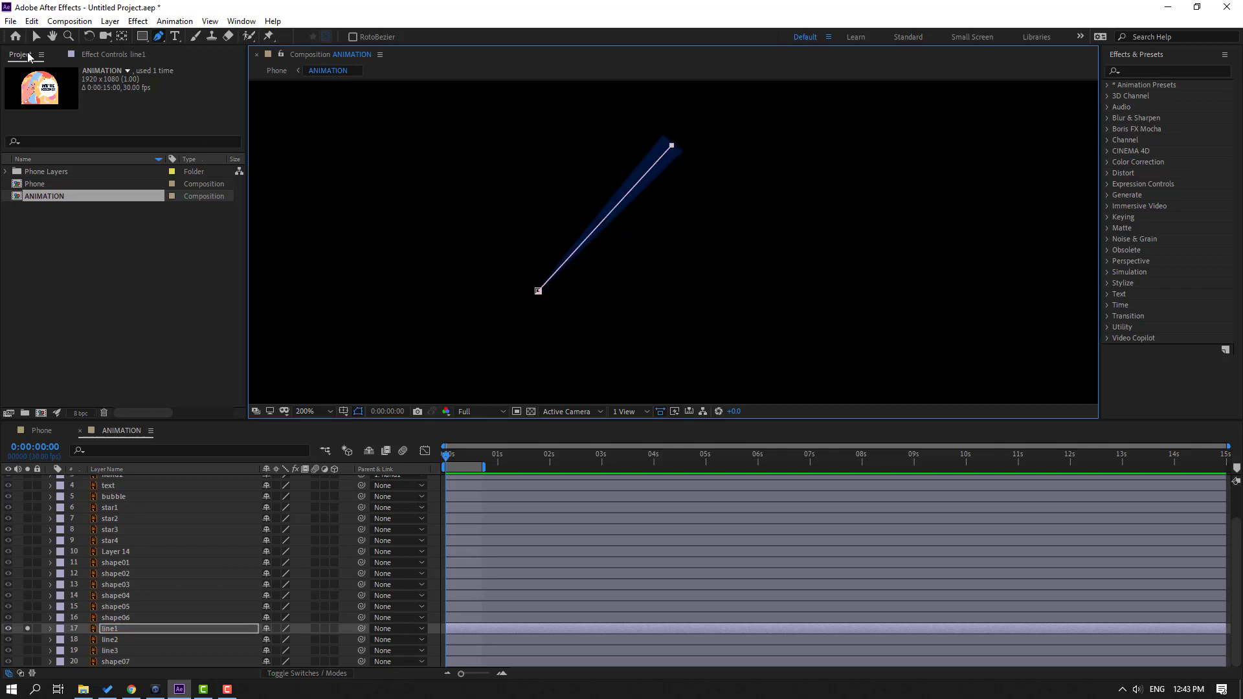
pyautogui.click(34, 37)
# - Find the Stroke effect and apply it to the line1 layer
pyautogui.click(1146, 70)
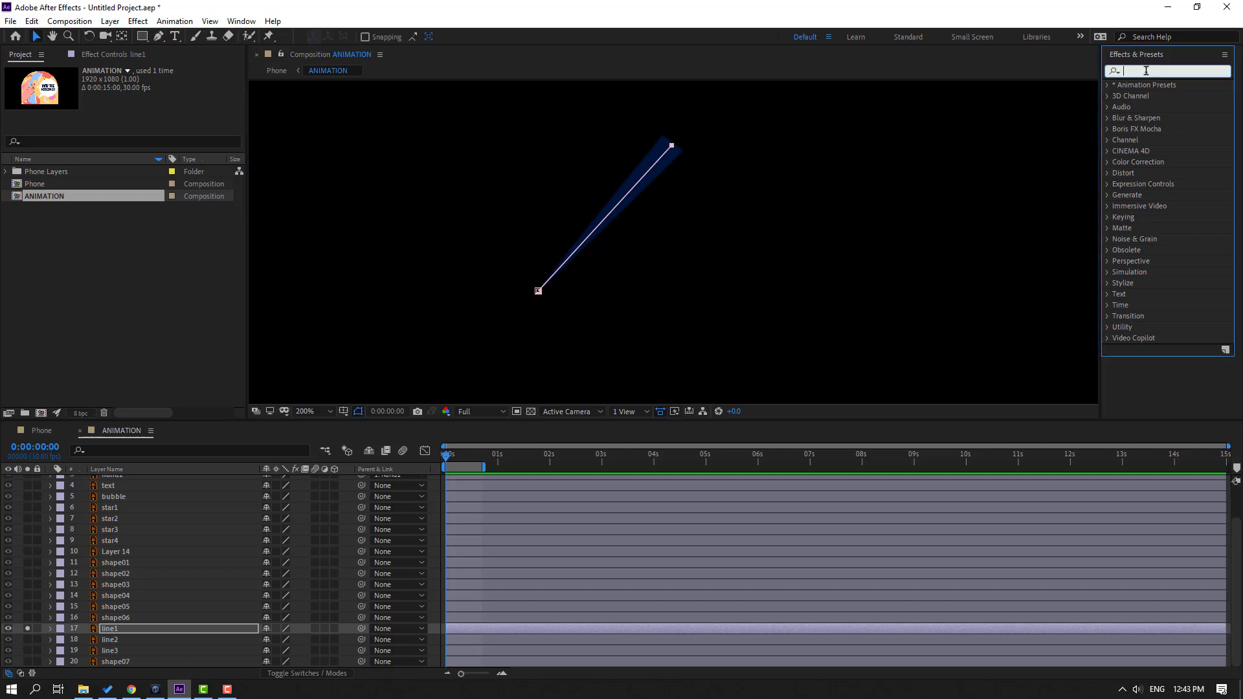
pyautogui.write('stroke')
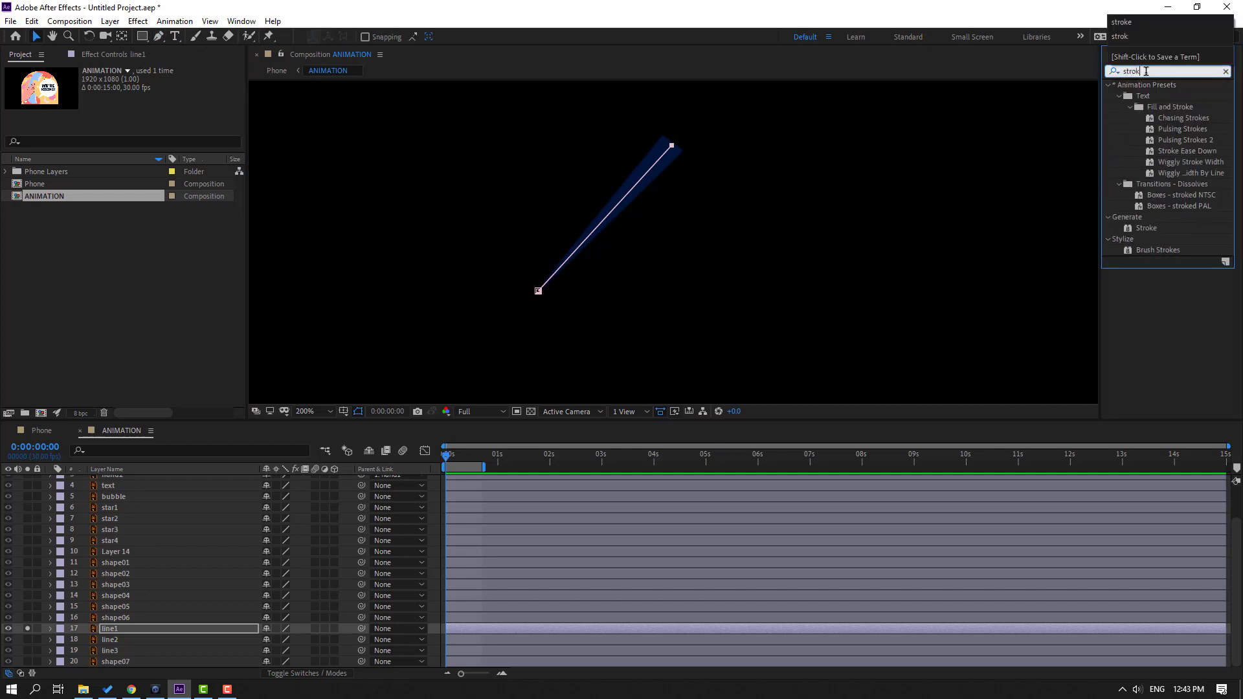
pyautogui.click(1144, 231)
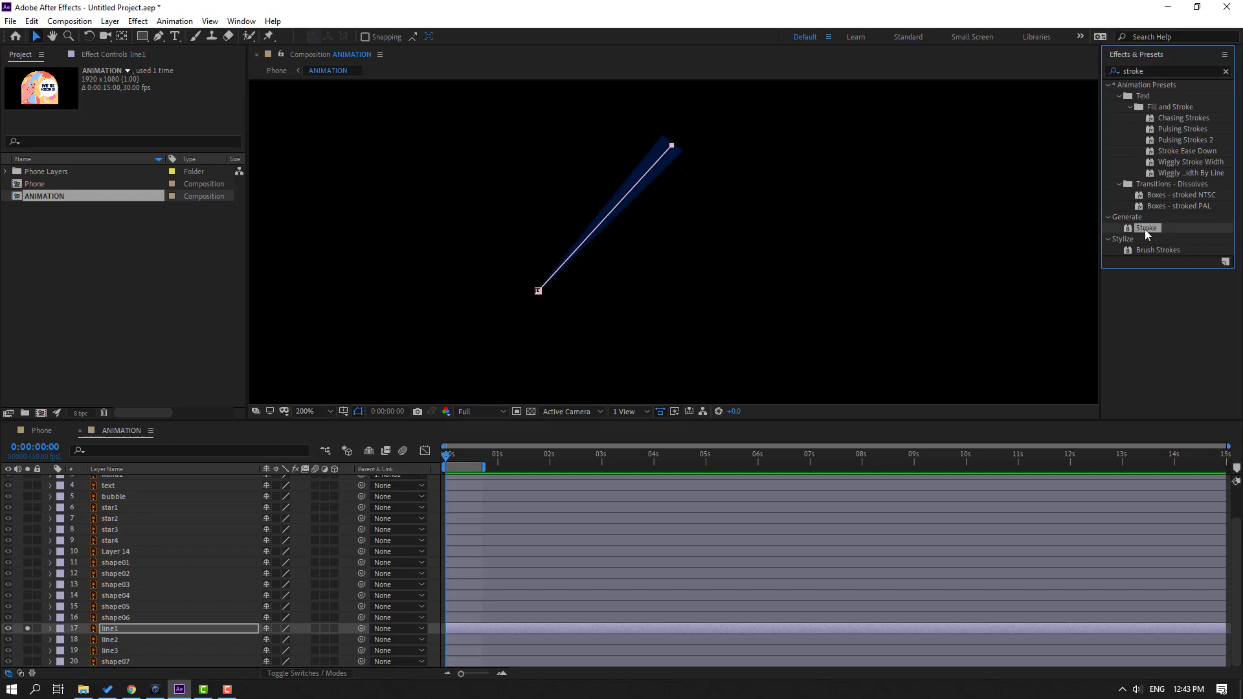
pyautogui.moveTo(1148, 233)
pyautogui.mouseDown()
pyautogui.moveTo(157, 569)
pyautogui.moveTo(83, 643)
pyautogui.moveTo(118, 633)
pyautogui.mouseUp()
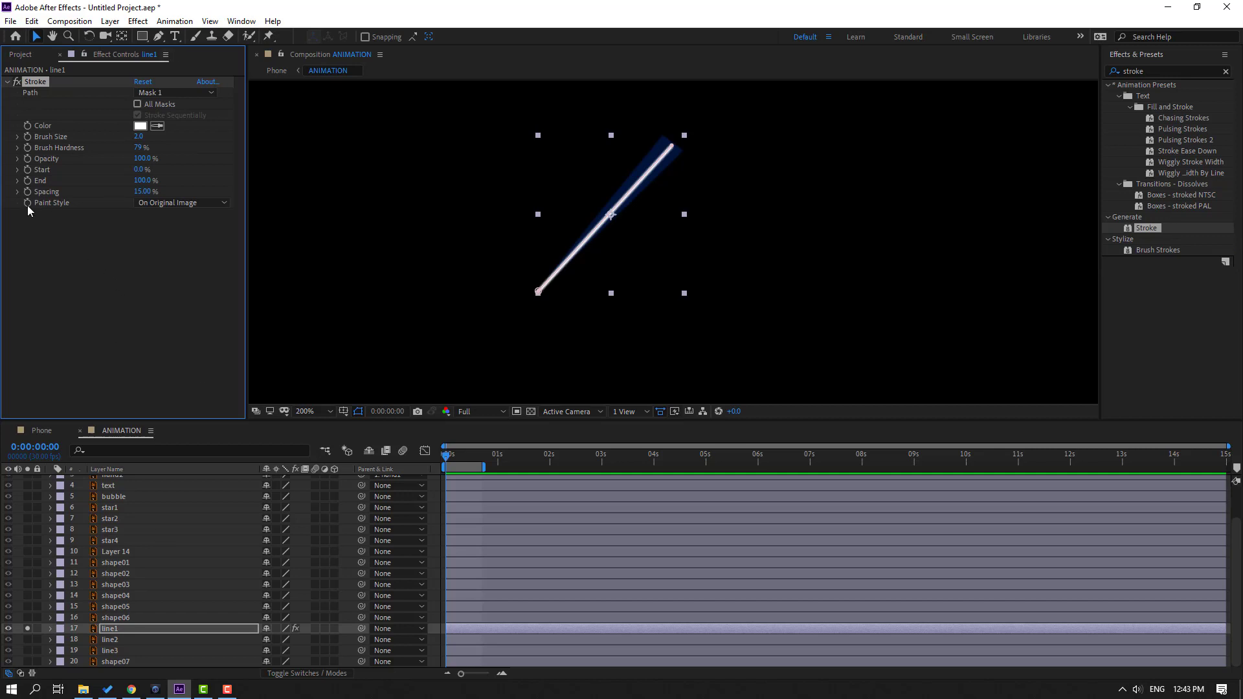
# - Set line1's Stroke paint style to Reveal Original Image and its brush size to 14
pyautogui.click(146, 203)
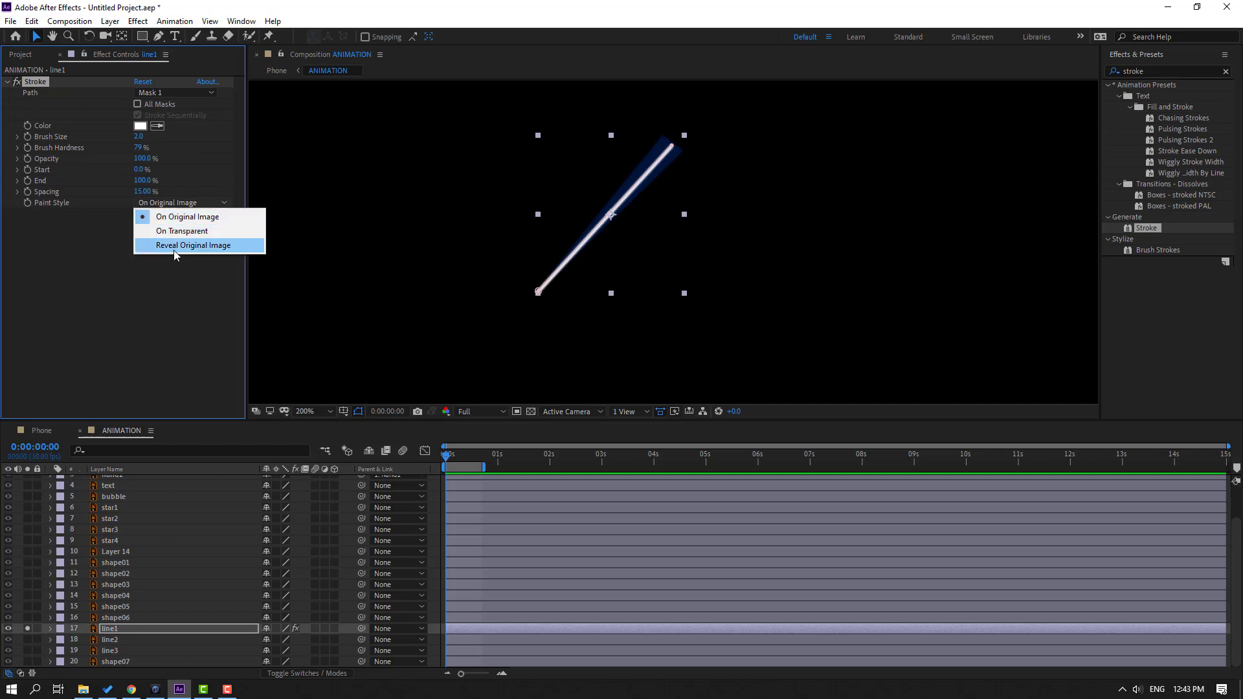
pyautogui.click(226, 248)
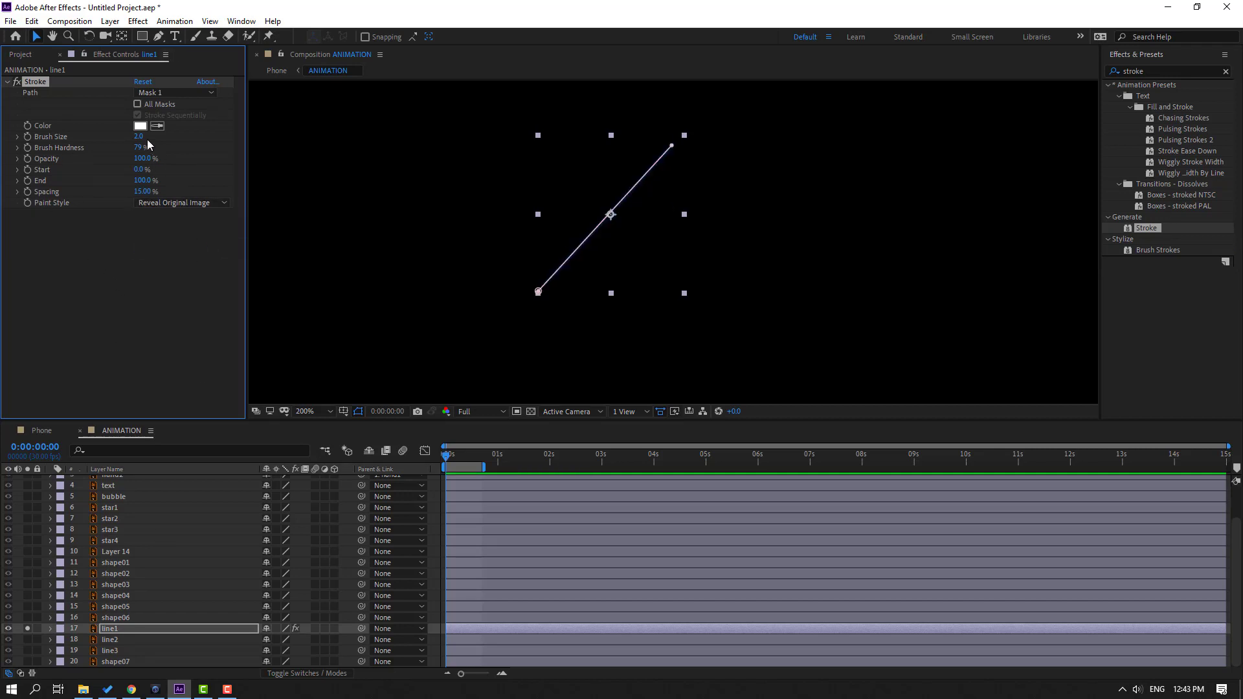
pyautogui.moveTo(139, 136); pyautogui.dragTo(201, 142)
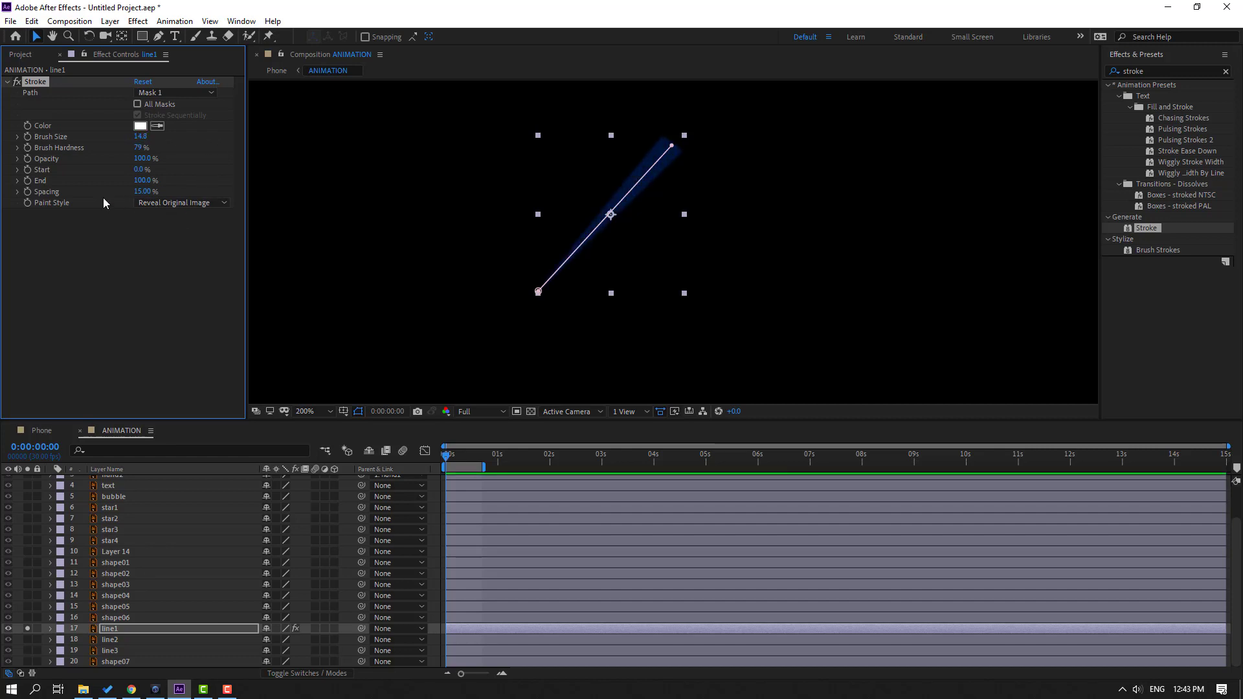
# - Keyframe line1's Stroke End from 0% at the first frame to 100% at 0:00:00:06
pyautogui.moveTo(141, 181); pyautogui.dragTo(112, 181)
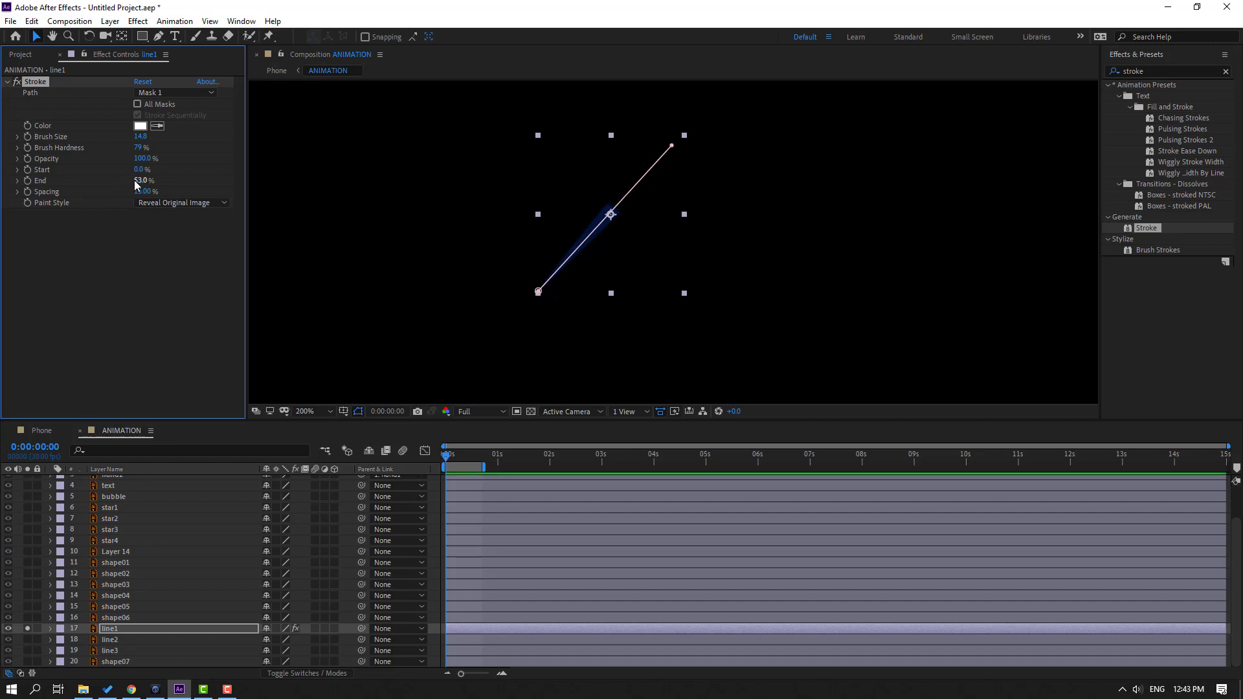
pyautogui.click(139, 181)
pyautogui.write('0')
pyautogui.press('Return')
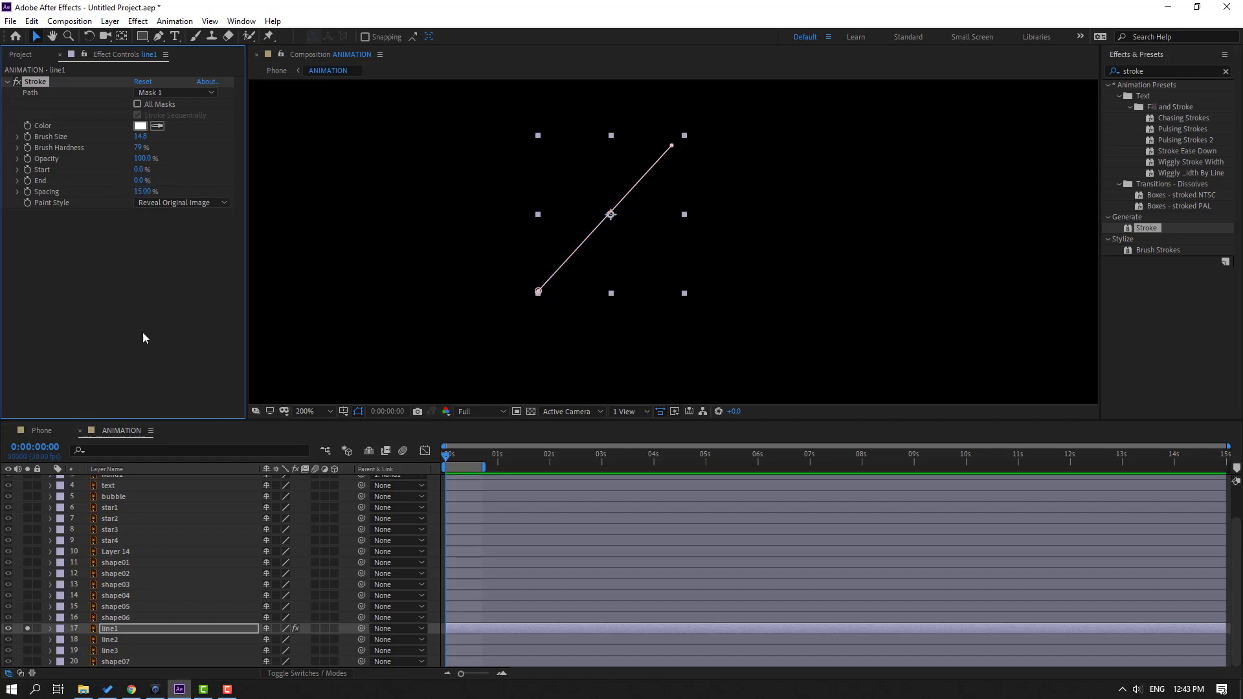
pyautogui.click(27, 180)
pyautogui.moveTo(447, 461); pyautogui.dragTo(455, 464)
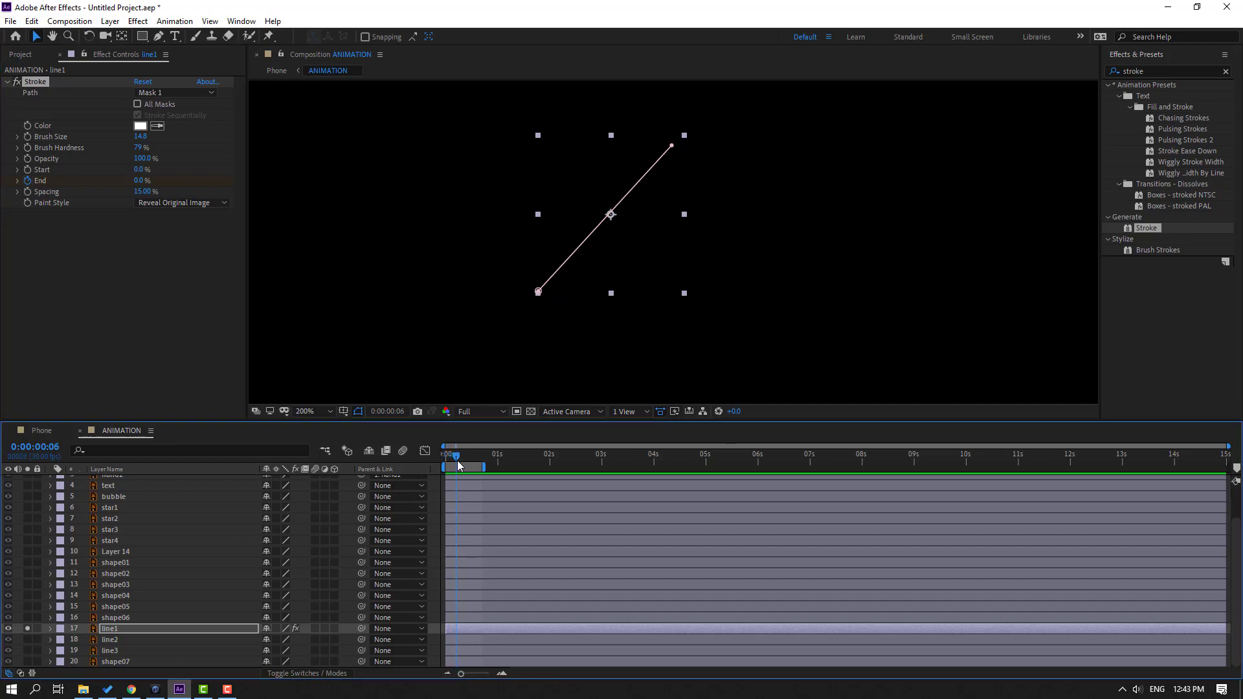
pyautogui.click(141, 181)
pyautogui.write('100')
pyautogui.press('Return')
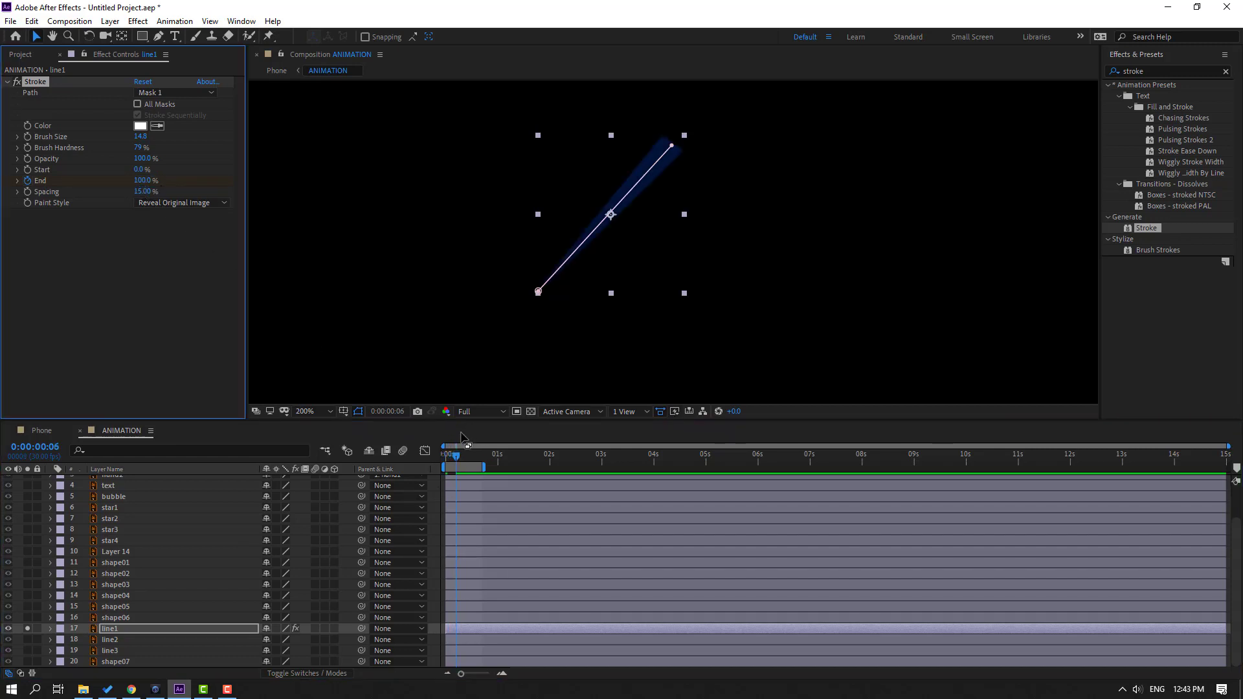
# - Keyframe line1's Stroke Start from 0% to 100%, with the last keyframe at 0:00:00:20, and show the keyframed properties
pyautogui.press('u')
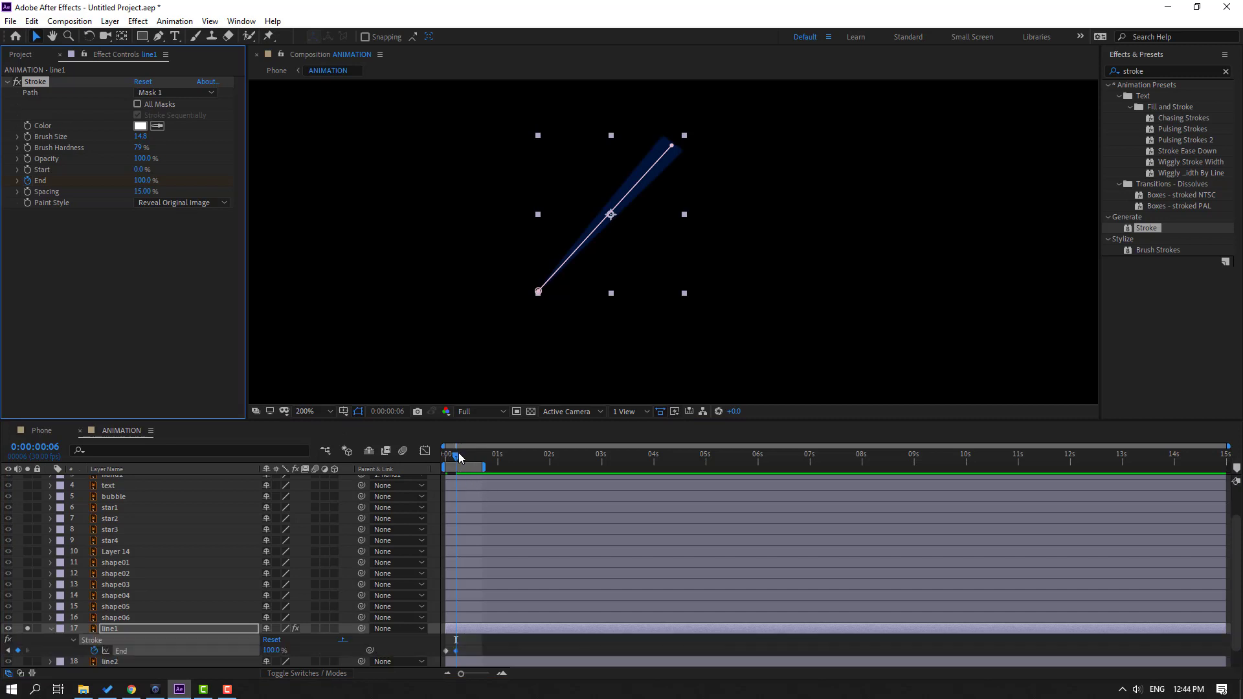
pyautogui.moveTo(459, 458); pyautogui.dragTo(480, 458)
pyautogui.click(28, 170)
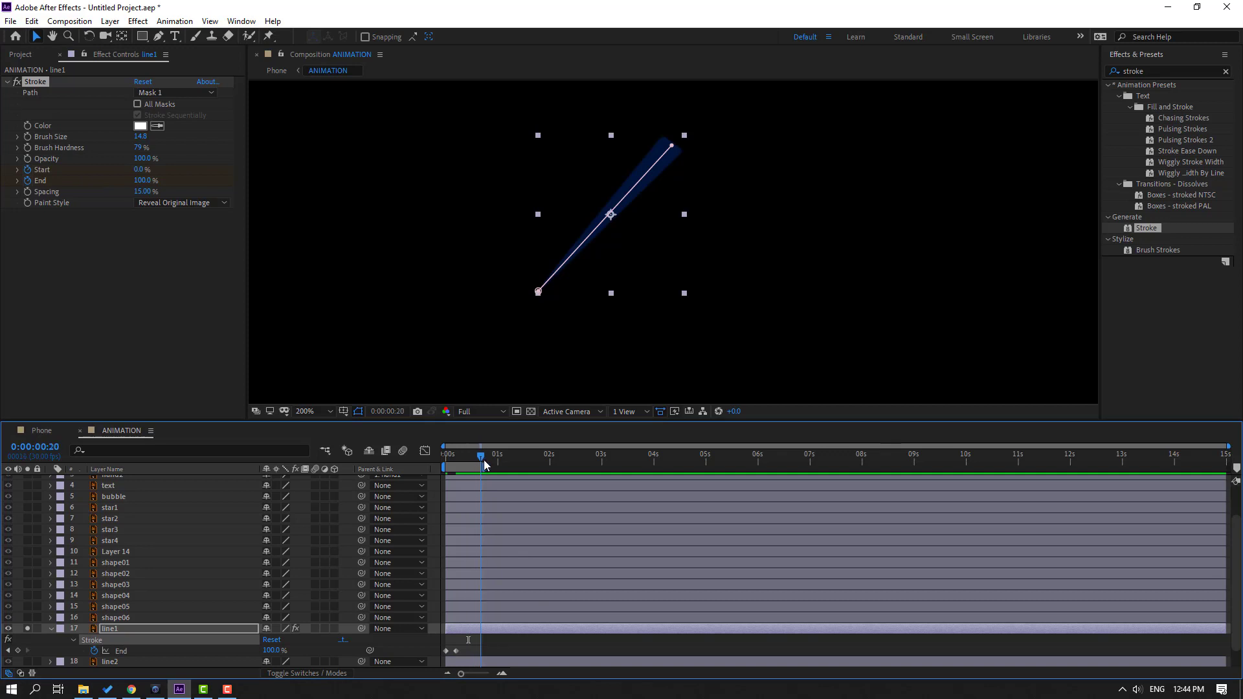
pyautogui.moveTo(142, 170); pyautogui.dragTo(226, 179)
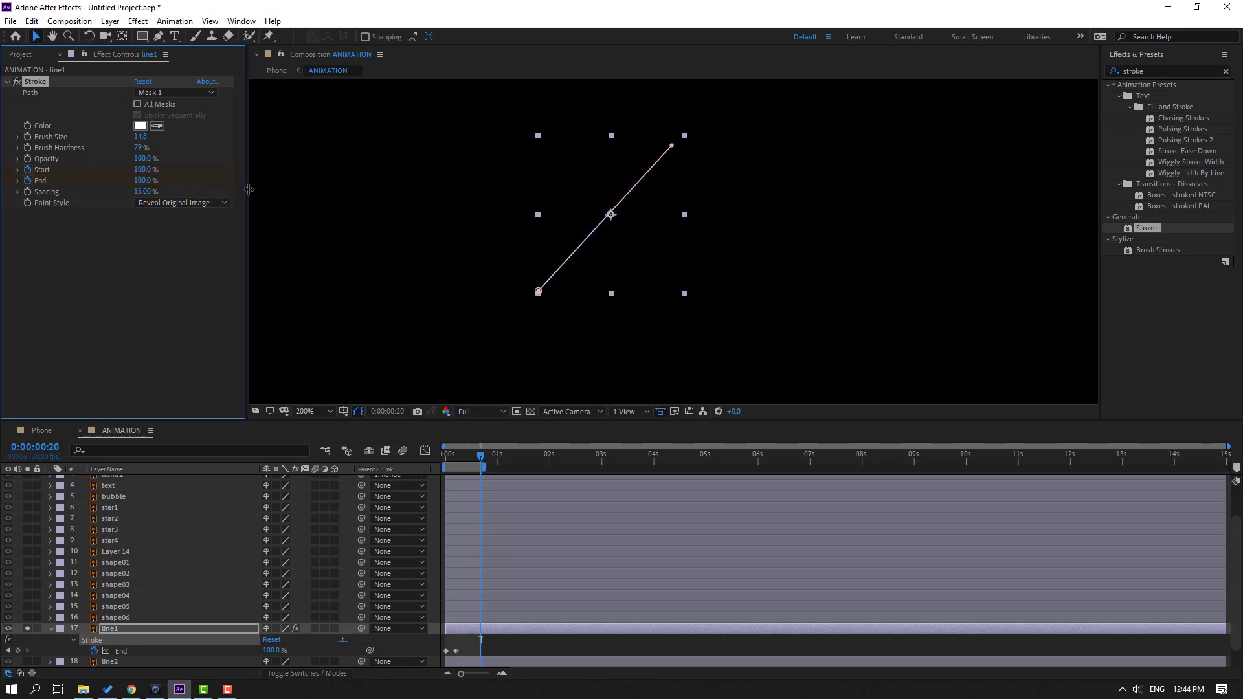
pyautogui.press('u')
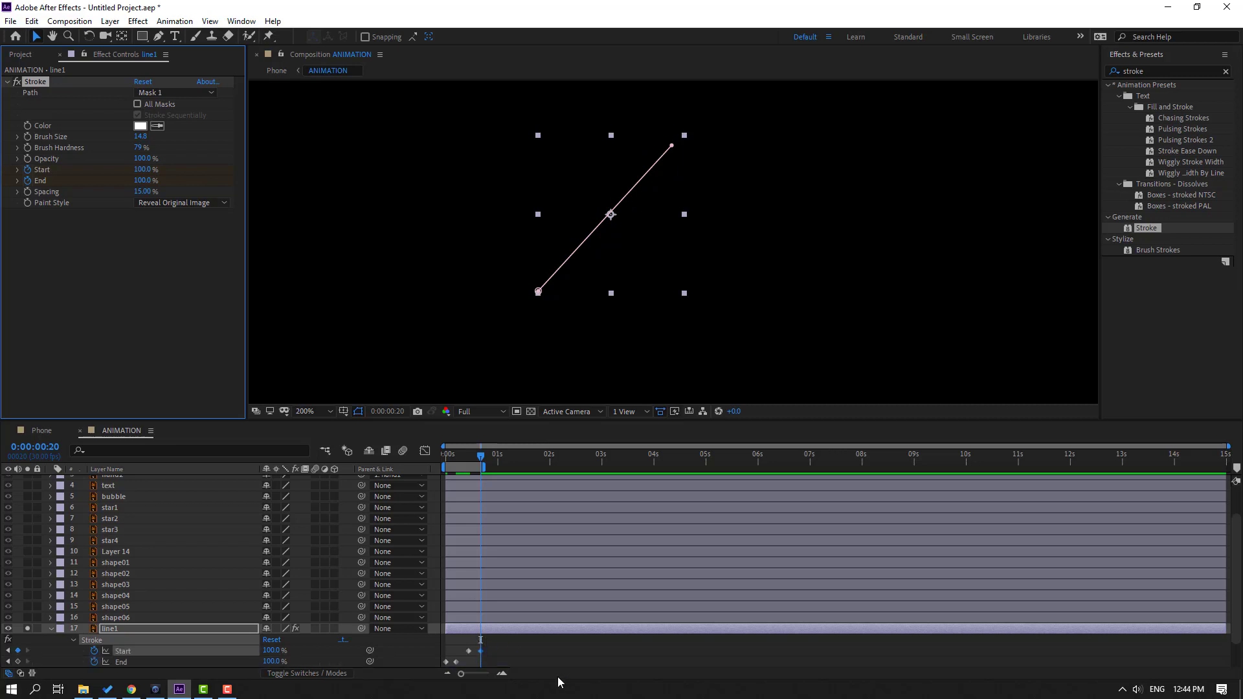
# - Move line1's two Stroke Start keyframes earlier, to about frames 4 and 11, previewing the line's timing
pyautogui.press('=')
pyautogui.moveTo(503, 645); pyautogui.dragTo(602, 634)
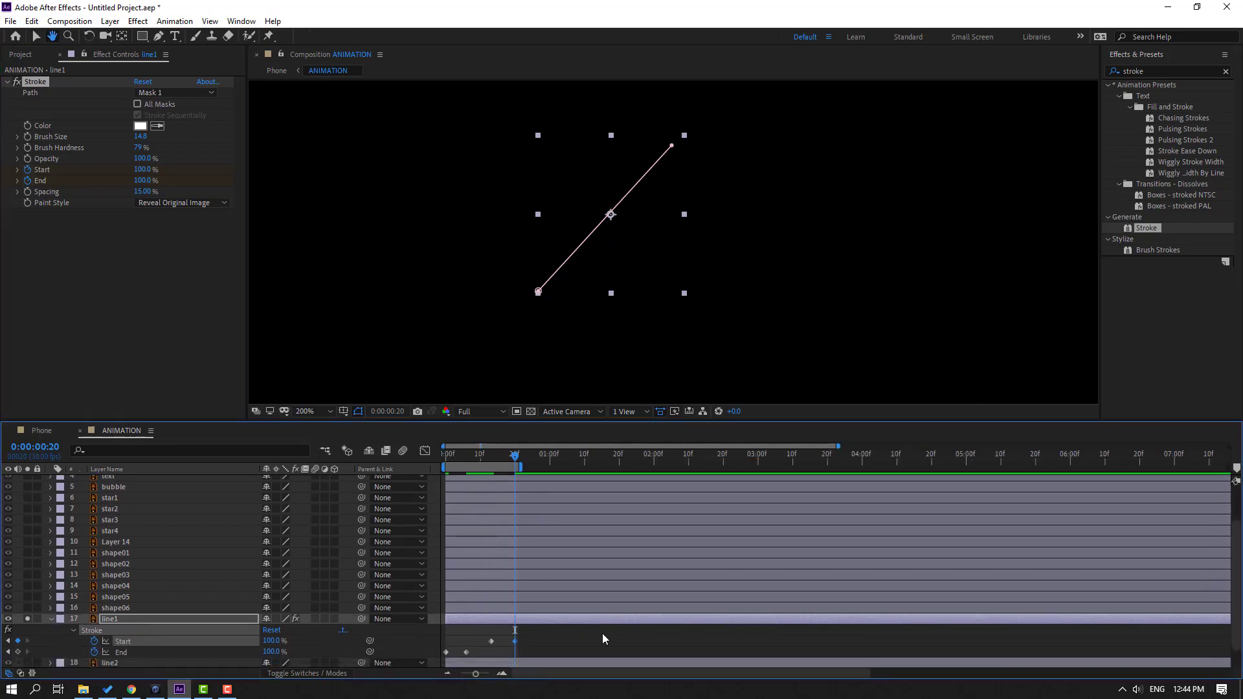
pyautogui.press('space')
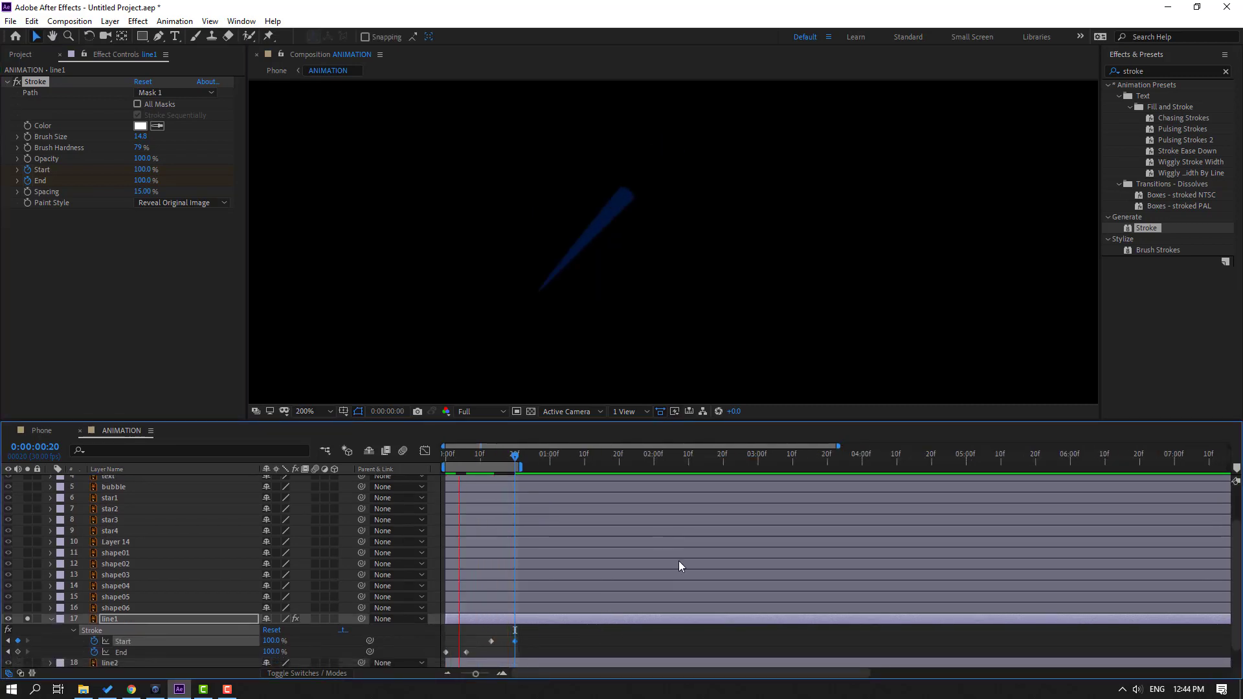
pyautogui.press('space')
pyautogui.moveTo(485, 643)
pyautogui.mouseDown()
pyautogui.moveTo(464, 643)
pyautogui.moveTo(511, 640)
pyautogui.moveTo(491, 641)
pyautogui.mouseUp()
pyautogui.press('space')
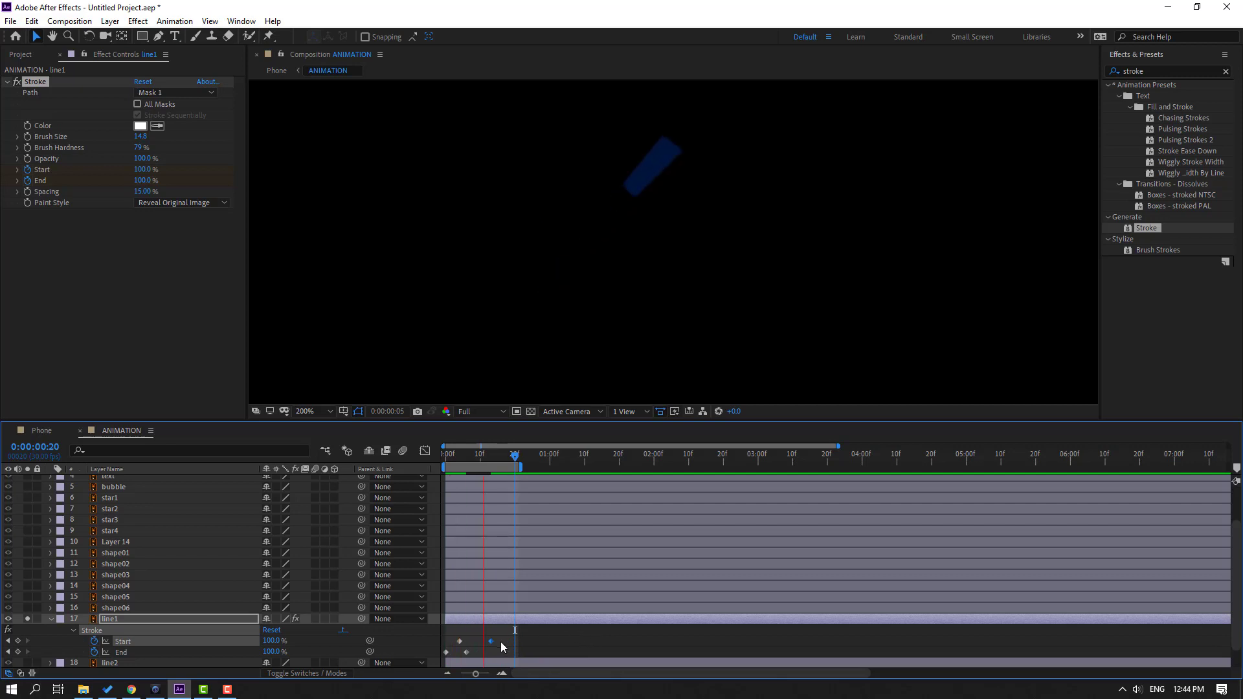
pyautogui.press('space')
pyautogui.press('space')
pyautogui.scroll(-2, 610, 393)
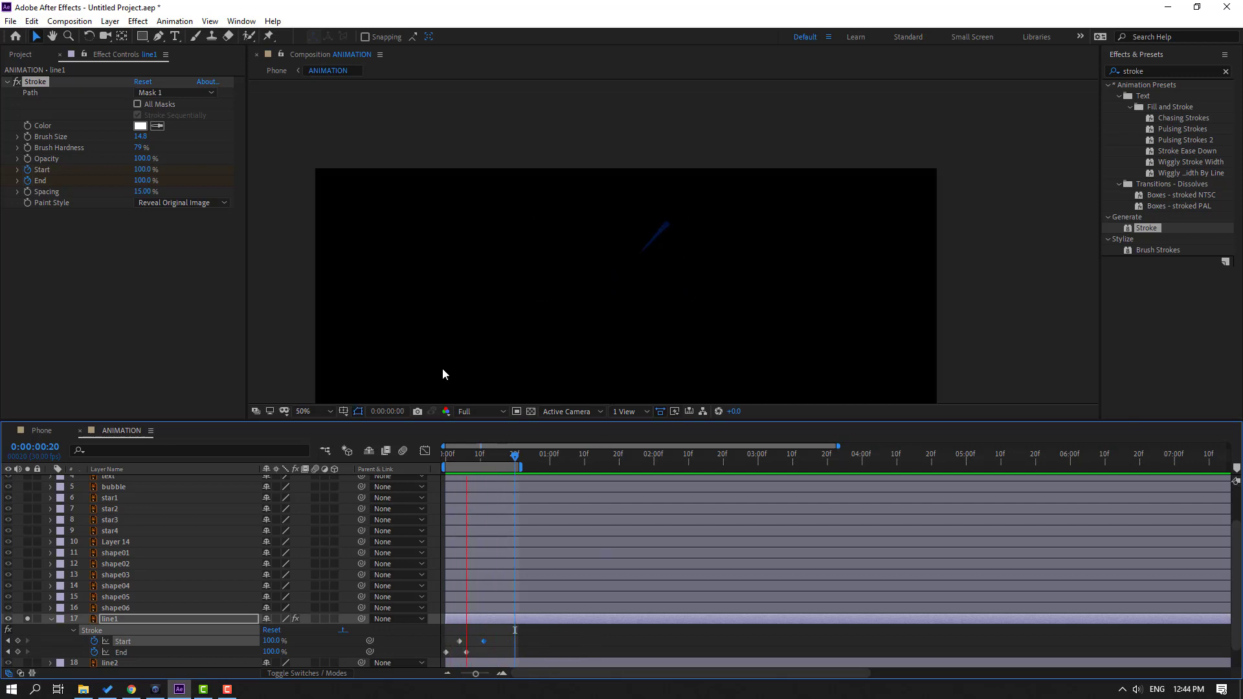
pyautogui.scroll(2, 499, 355)
pyautogui.press('space')
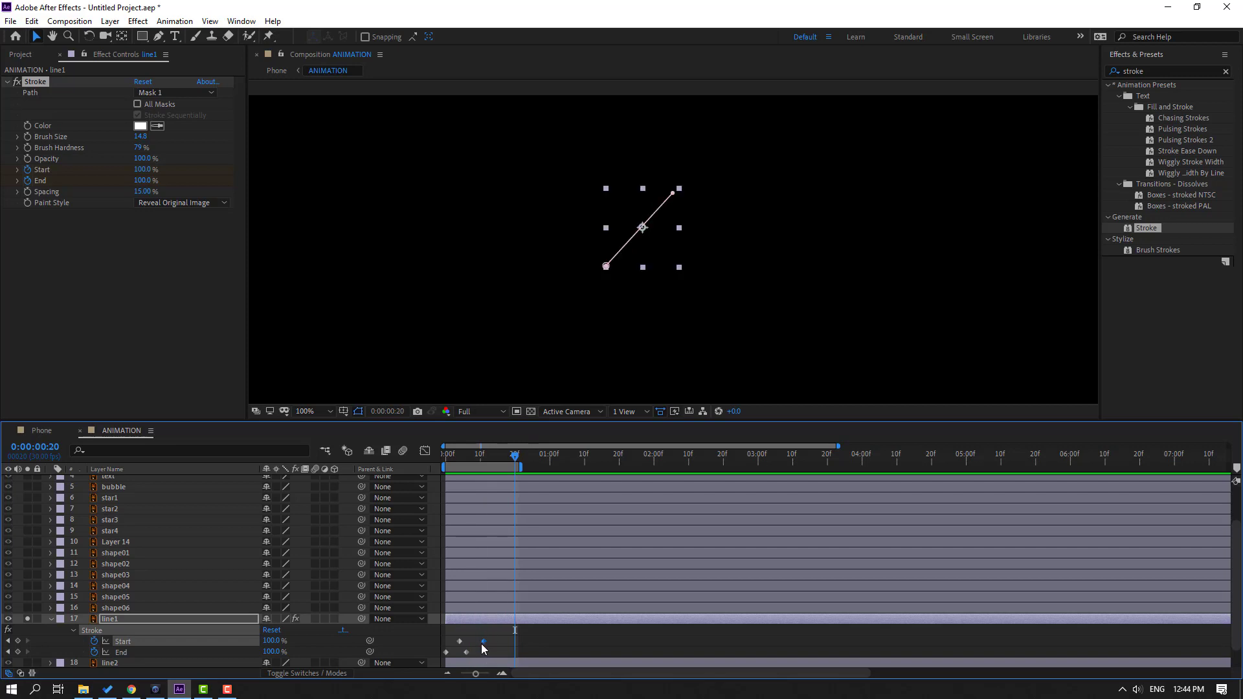
# - Apply Easy Ease to all of line1's Stroke Start and End keyframes
pyautogui.moveTo(490, 639); pyautogui.dragTo(433, 658)
pyautogui.rightClick(466, 651)
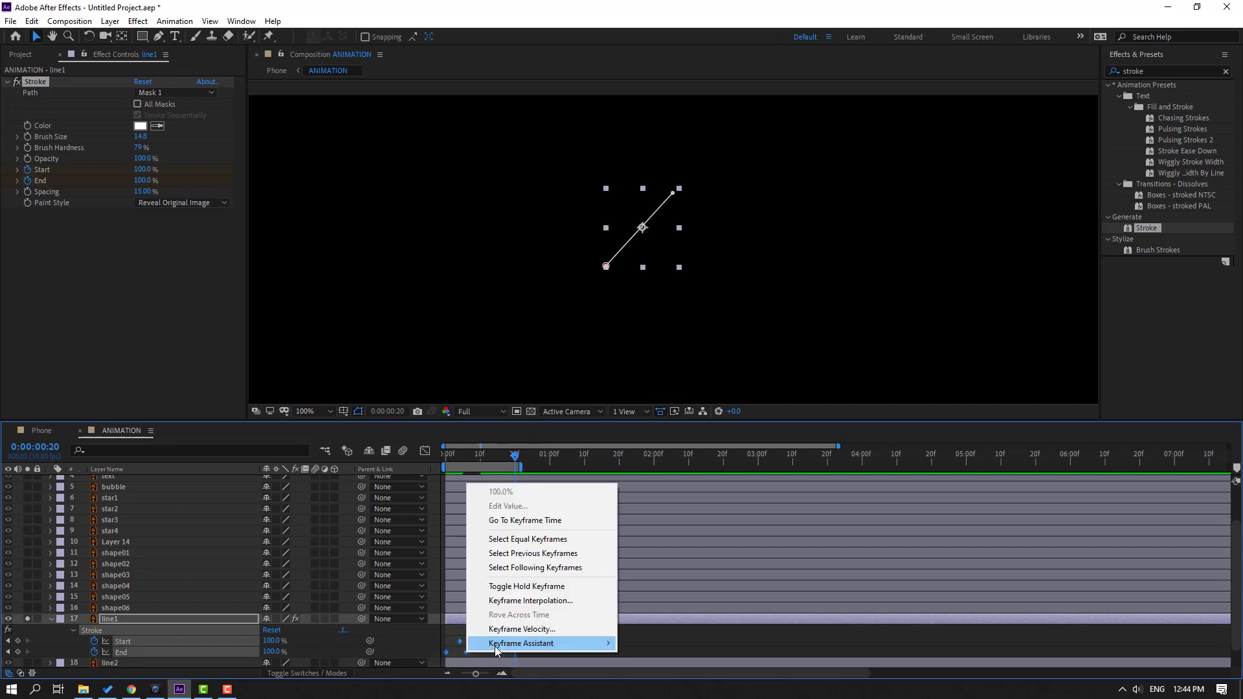
pyautogui.moveTo(495, 644)
pyautogui.click(667, 558)
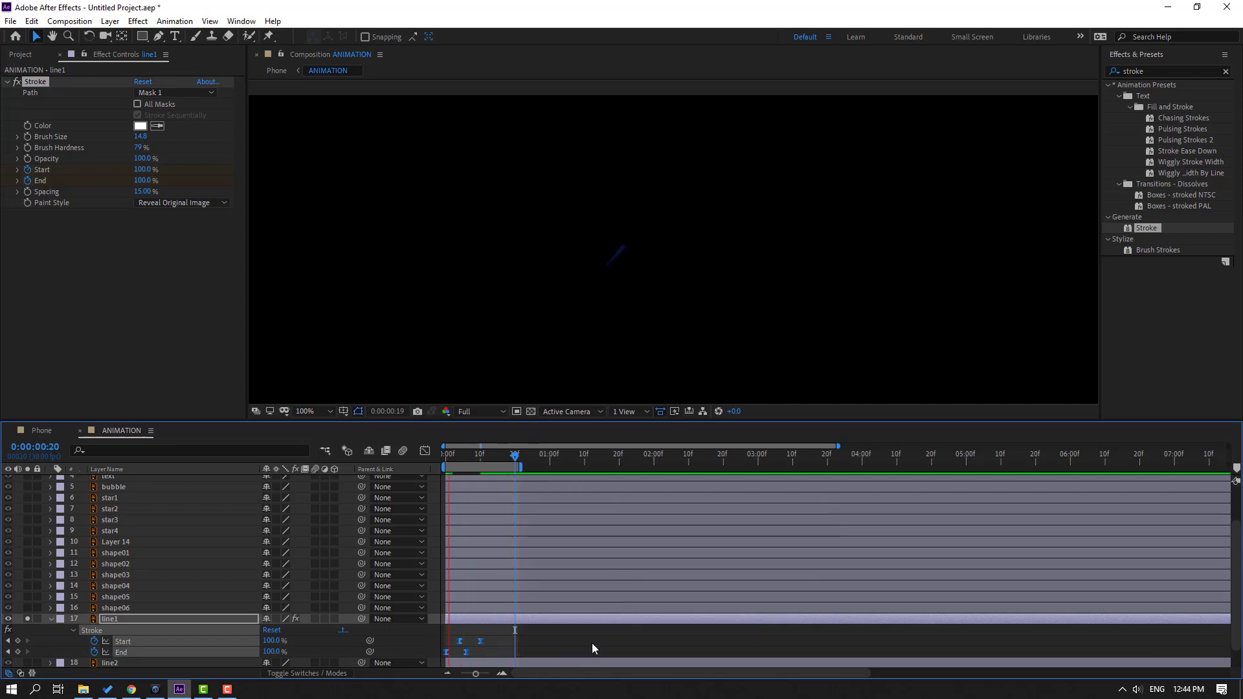
# - Move line1's last Stroke Start keyframe to about frame 9 and preview the line animation
pyautogui.click(488, 648)
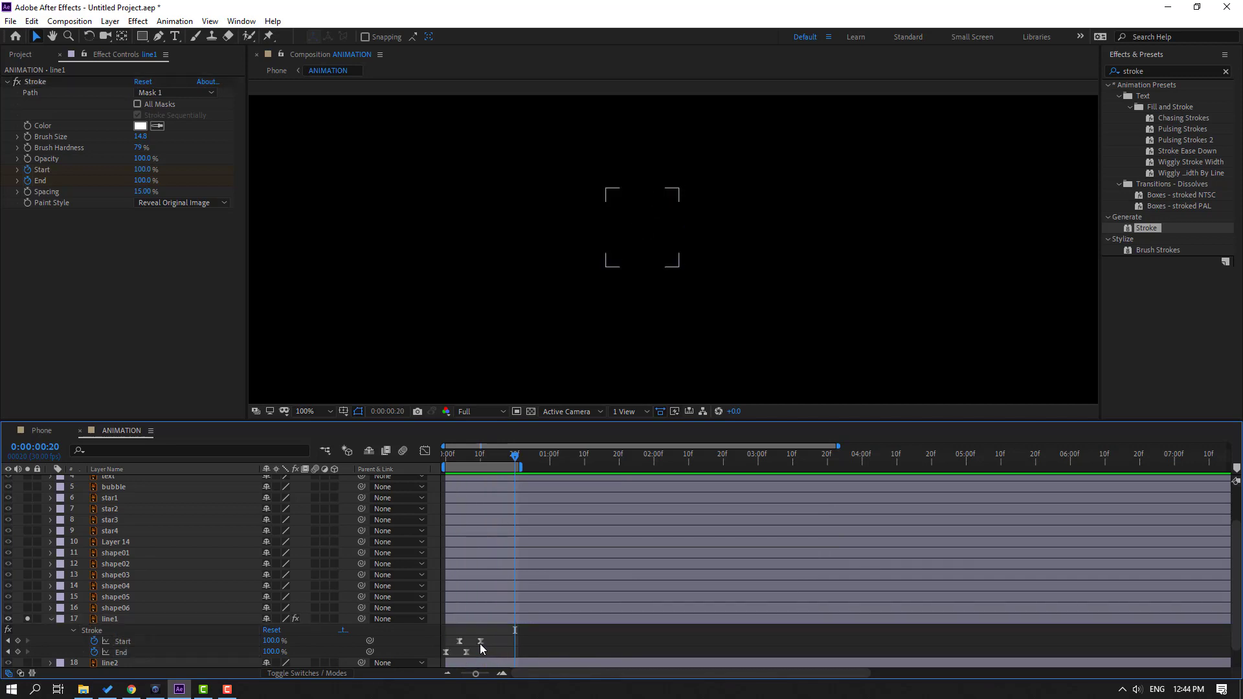
pyautogui.moveTo(479, 642); pyautogui.dragTo(476, 643)
pyautogui.press('space')
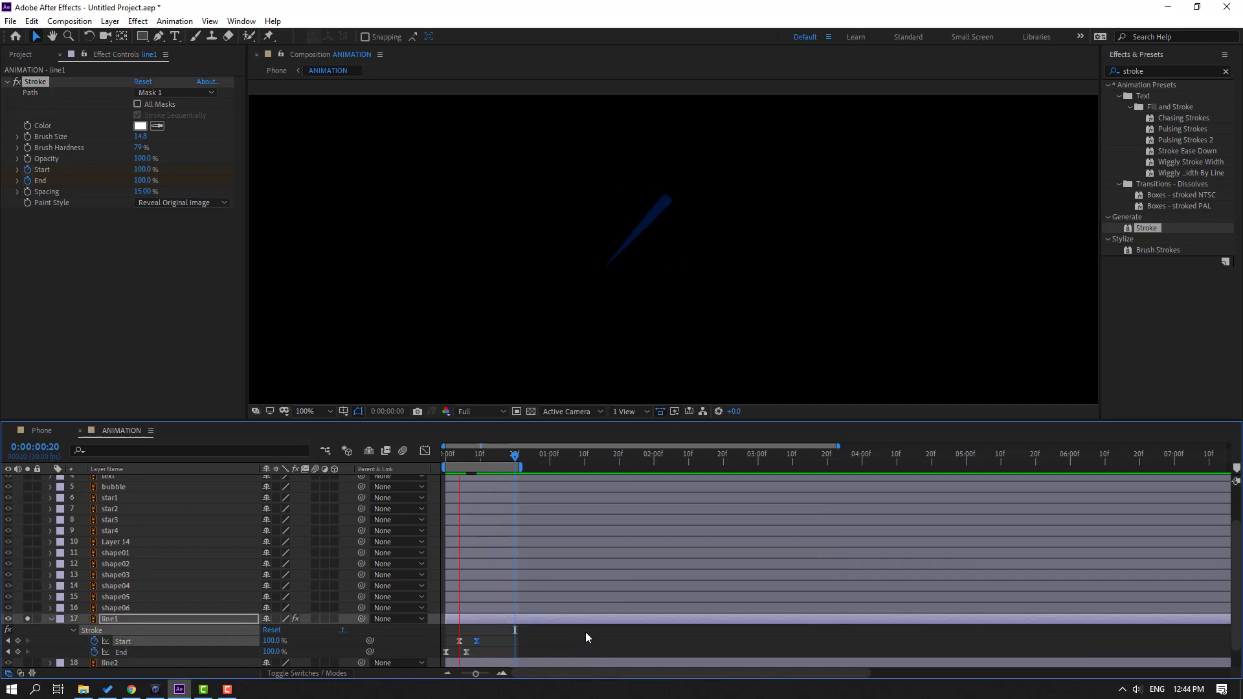
pyautogui.scroll(-4, 477, 278)
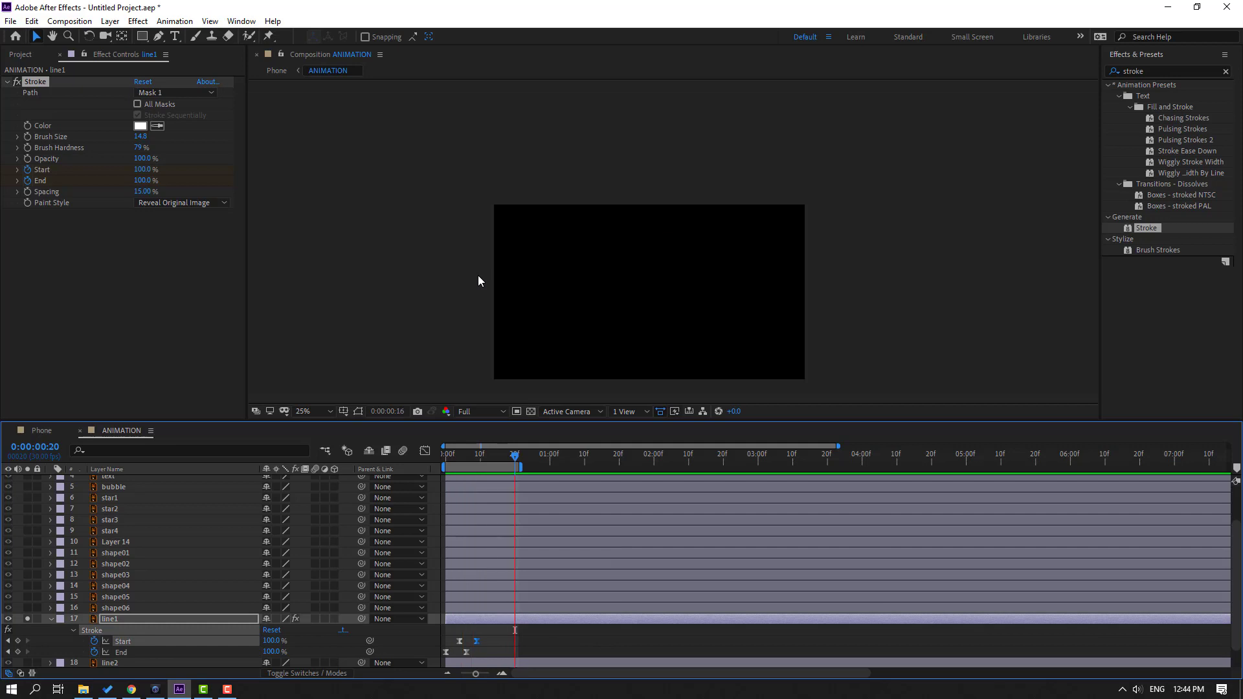
pyautogui.press('space')
pyautogui.scroll(2, 490, 280)
# - Unsolo line1, return to the first frame and move the line1, line2 and line3 layers directly above the phone layer
pyautogui.click(28, 619)
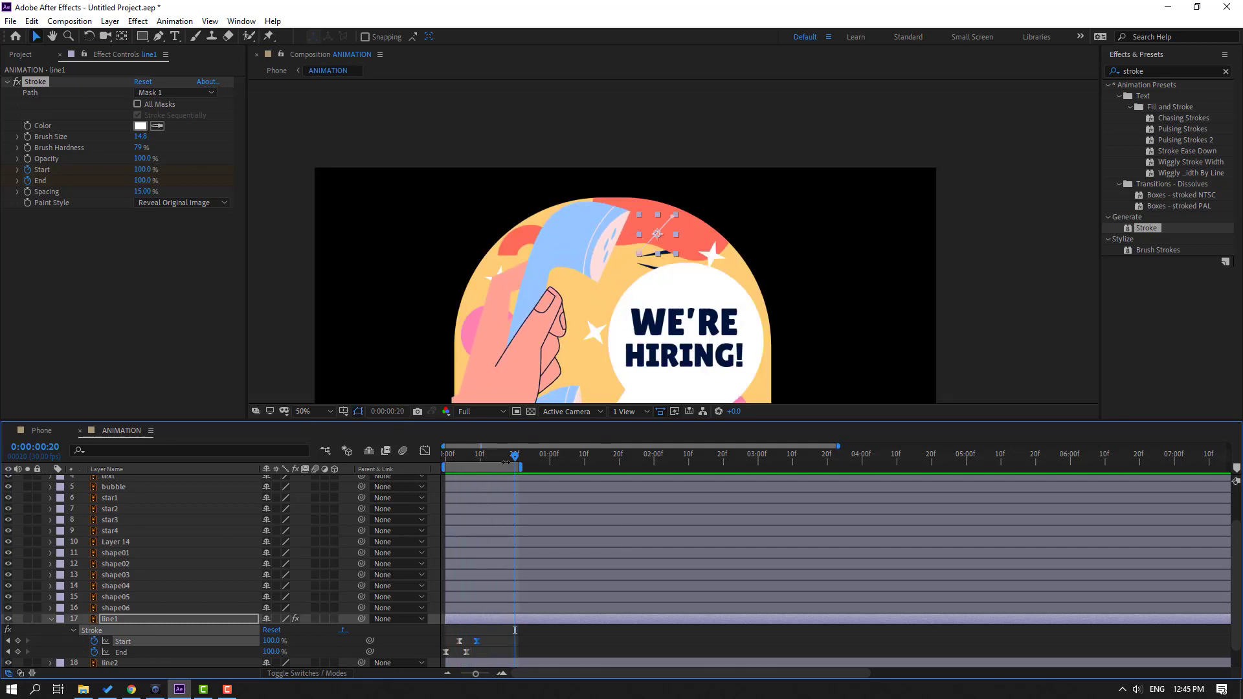
pyautogui.moveTo(503, 460); pyautogui.dragTo(449, 458)
pyautogui.scroll(-2, 130, 629)
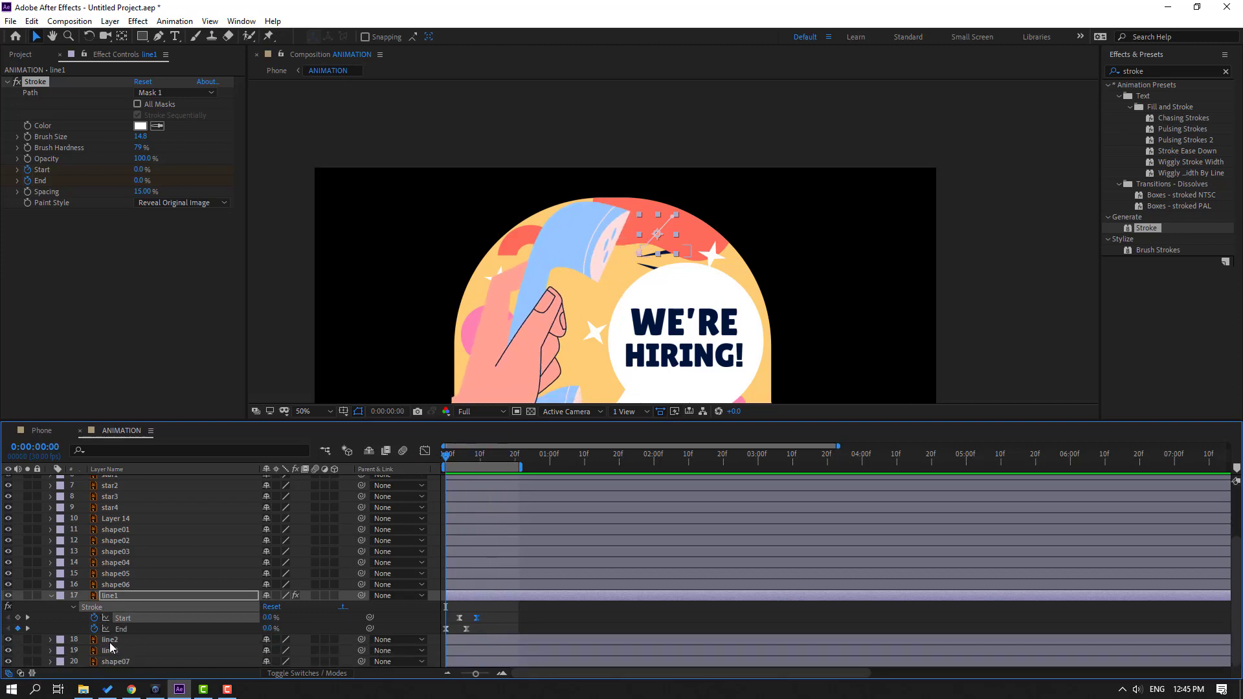
pyautogui.keyDown('ctrl'); pyautogui.click(110, 640); pyautogui.keyUp('ctrl')
pyautogui.keyDown('ctrl'); pyautogui.click(111, 652); pyautogui.keyUp('ctrl')
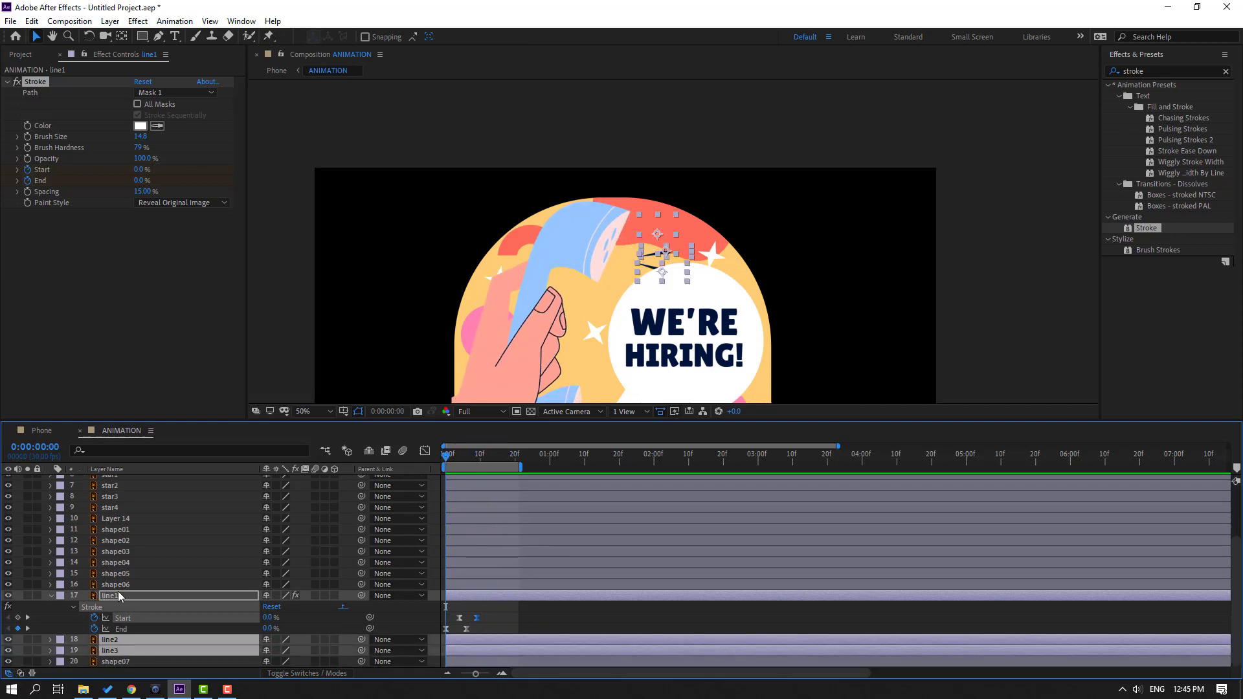
pyautogui.moveTo(246, 413); pyautogui.dragTo(250, 323)
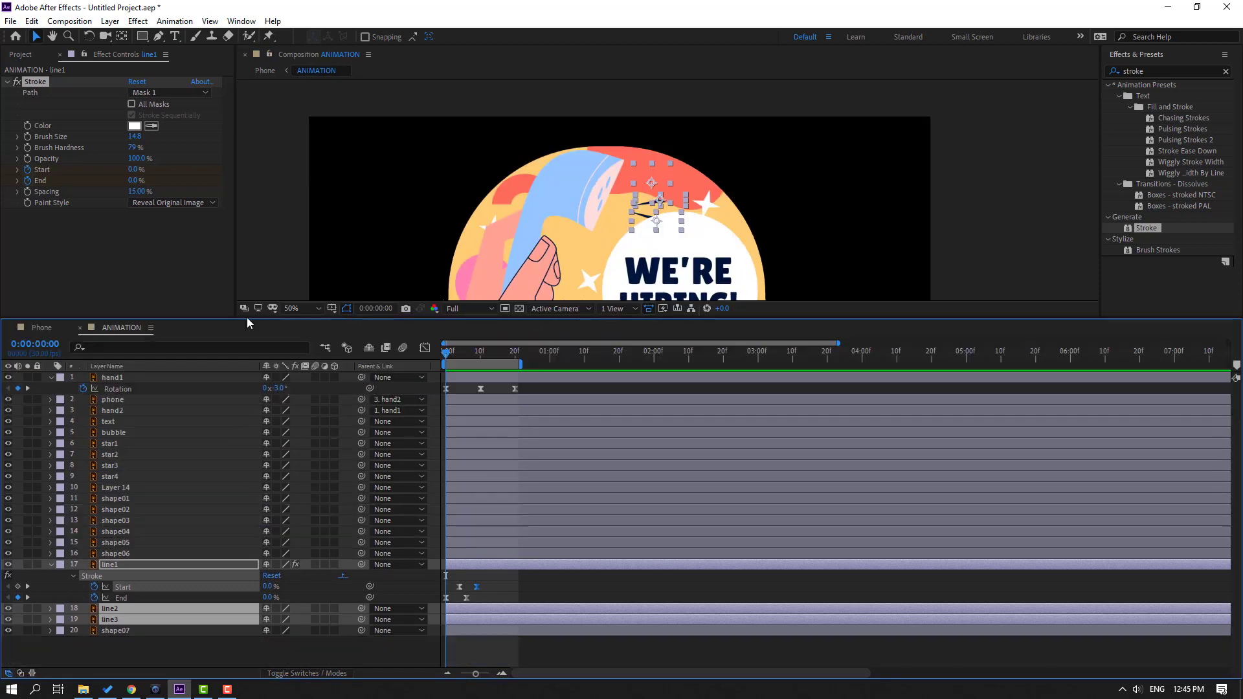
pyautogui.moveTo(109, 564); pyautogui.dragTo(147, 400)
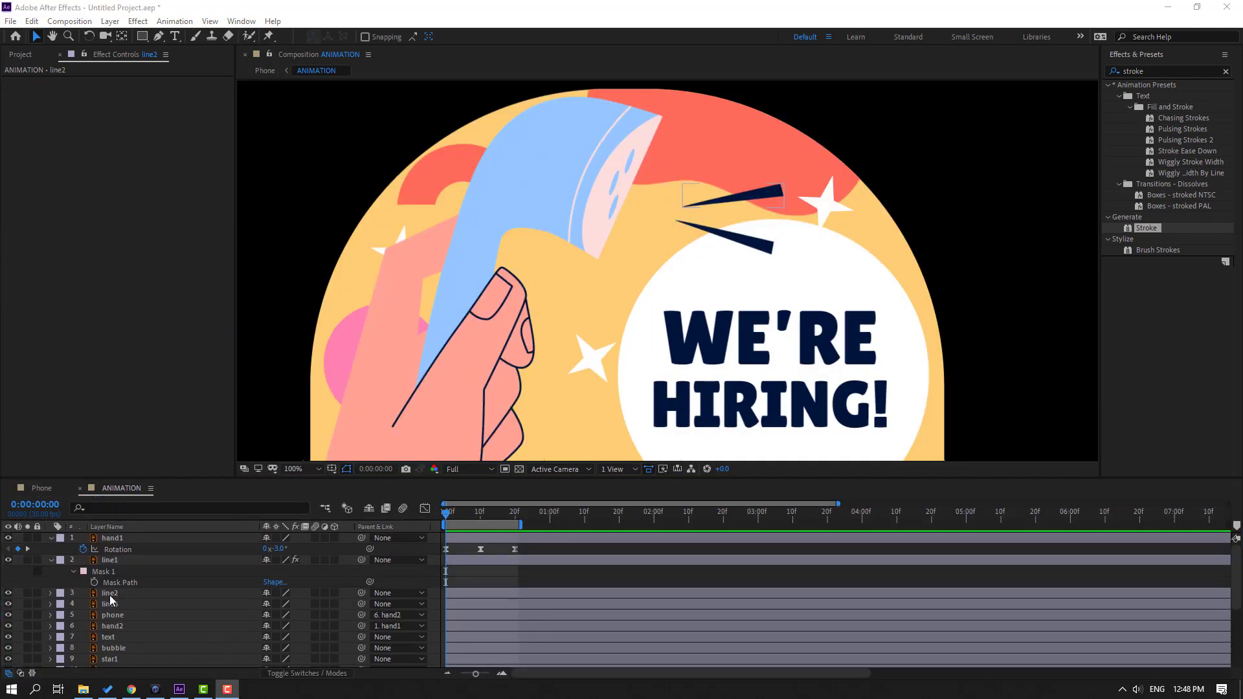
# - Draw a two-point Pen mask path along line2, from its narrow tip to its wide end
pyautogui.click(111, 593)
pyautogui.click(158, 36)
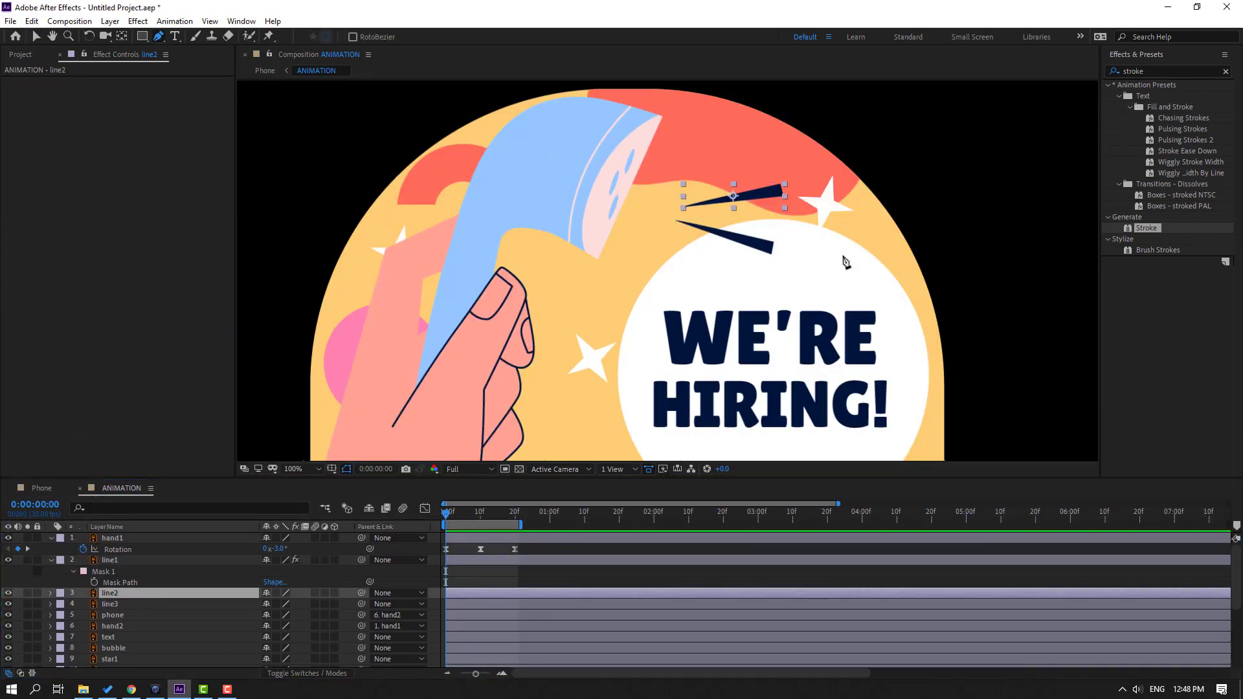
pyautogui.click(683, 205)
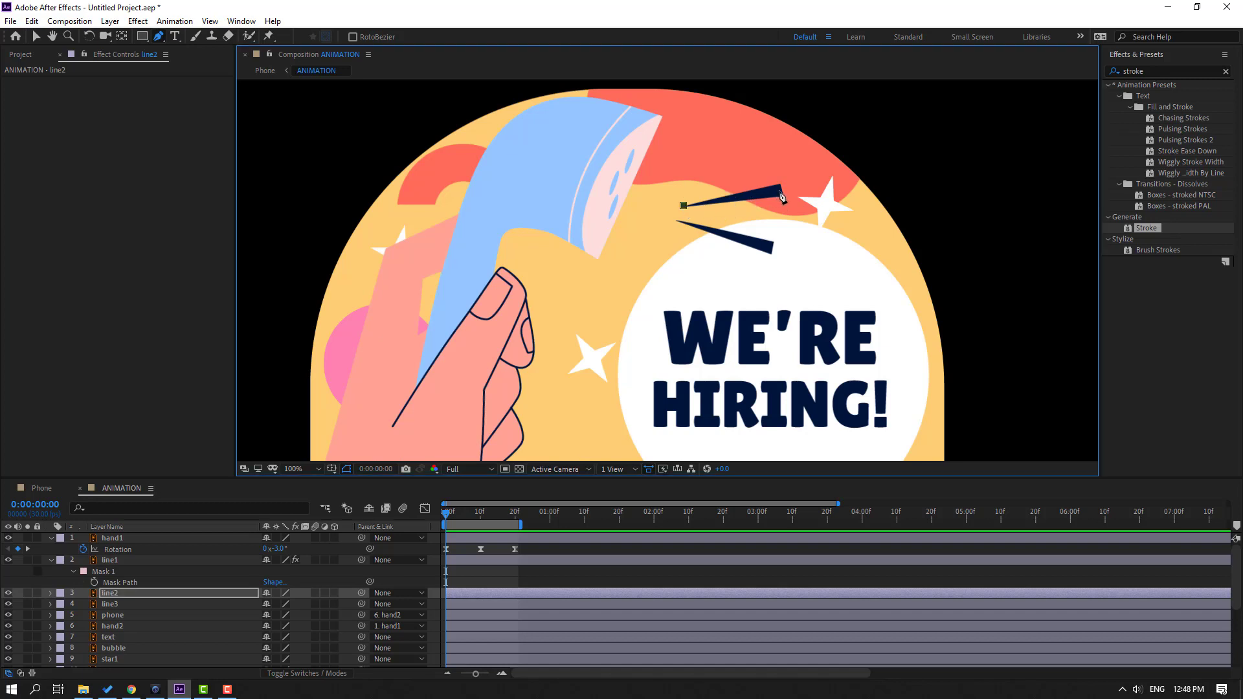
pyautogui.click(43, 37)
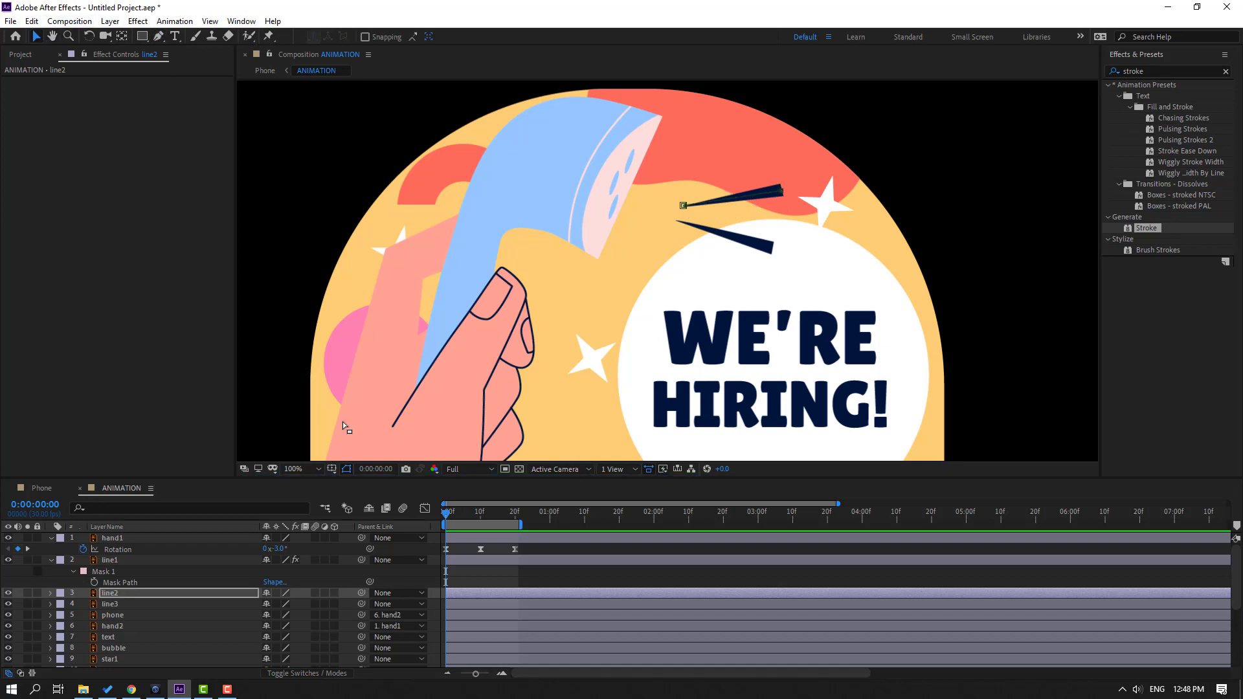
# - Draw a two-point Pen mask path along line3, from its narrow tip to its wide end
pyautogui.click(110, 604)
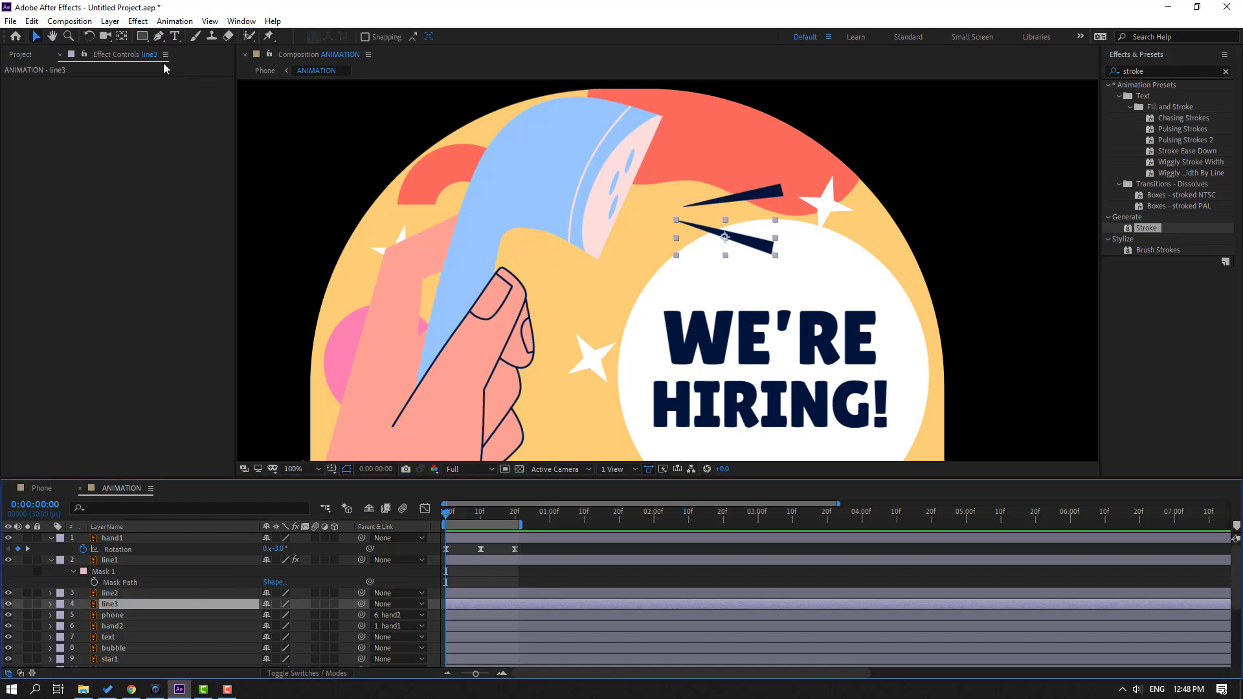
pyautogui.click(159, 38)
pyautogui.click(679, 220)
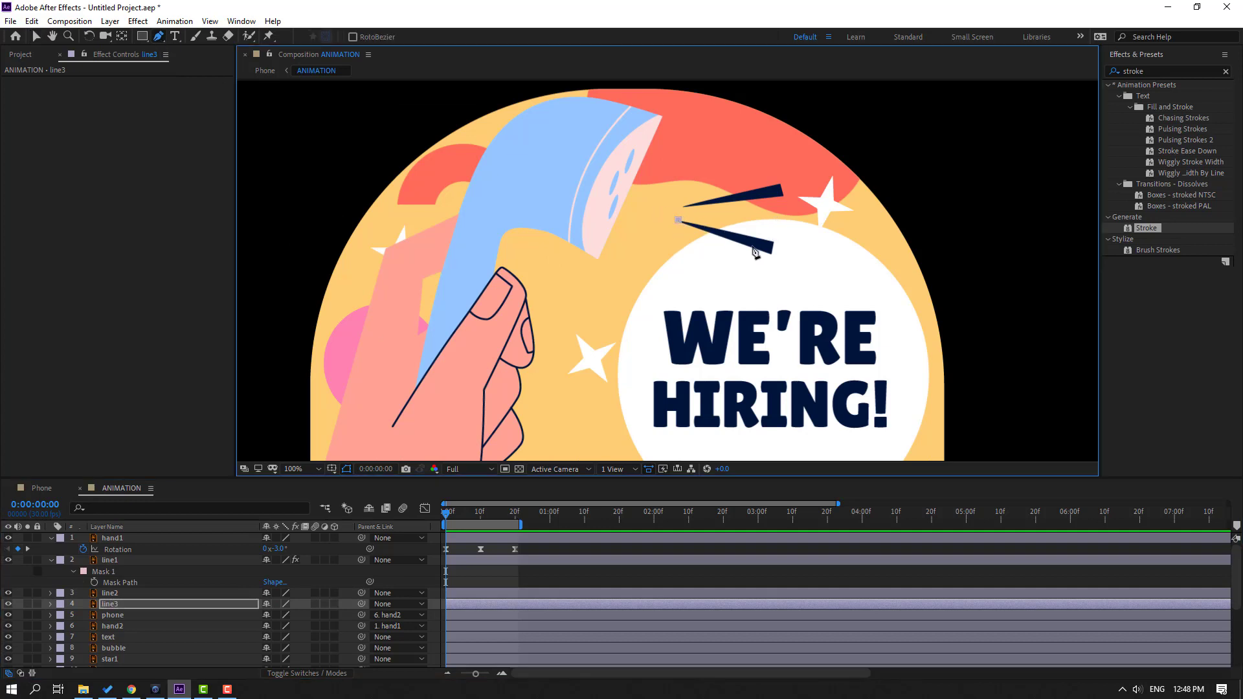
pyautogui.click(772, 251)
pyautogui.click(36, 37)
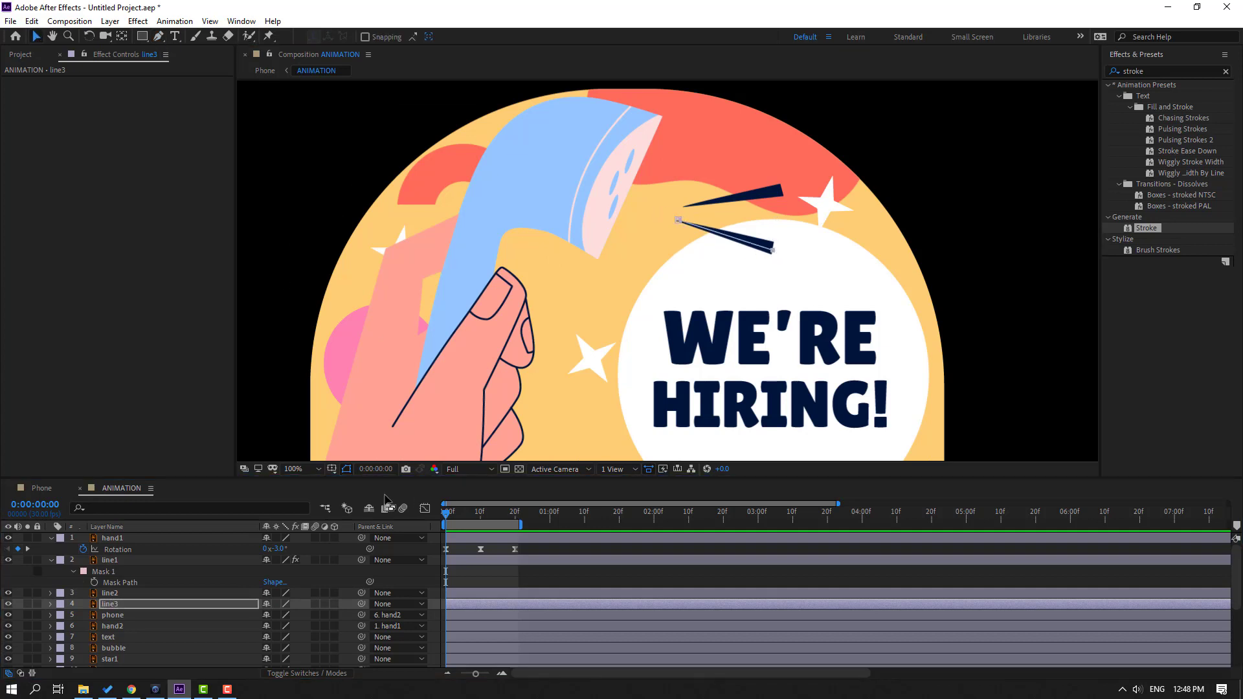
# - Copy line1's keyframed Stroke effect onto the line2 and line3 layers and briefly preview the result
pyautogui.click(112, 560)
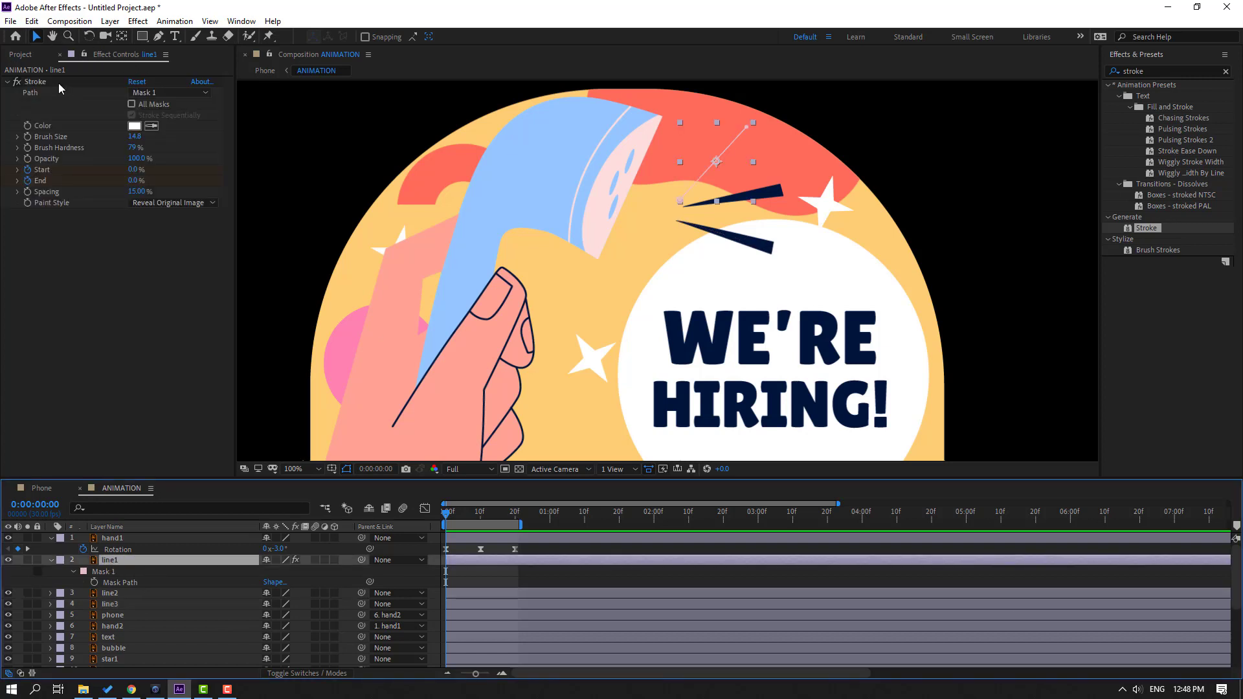
pyautogui.click(35, 83)
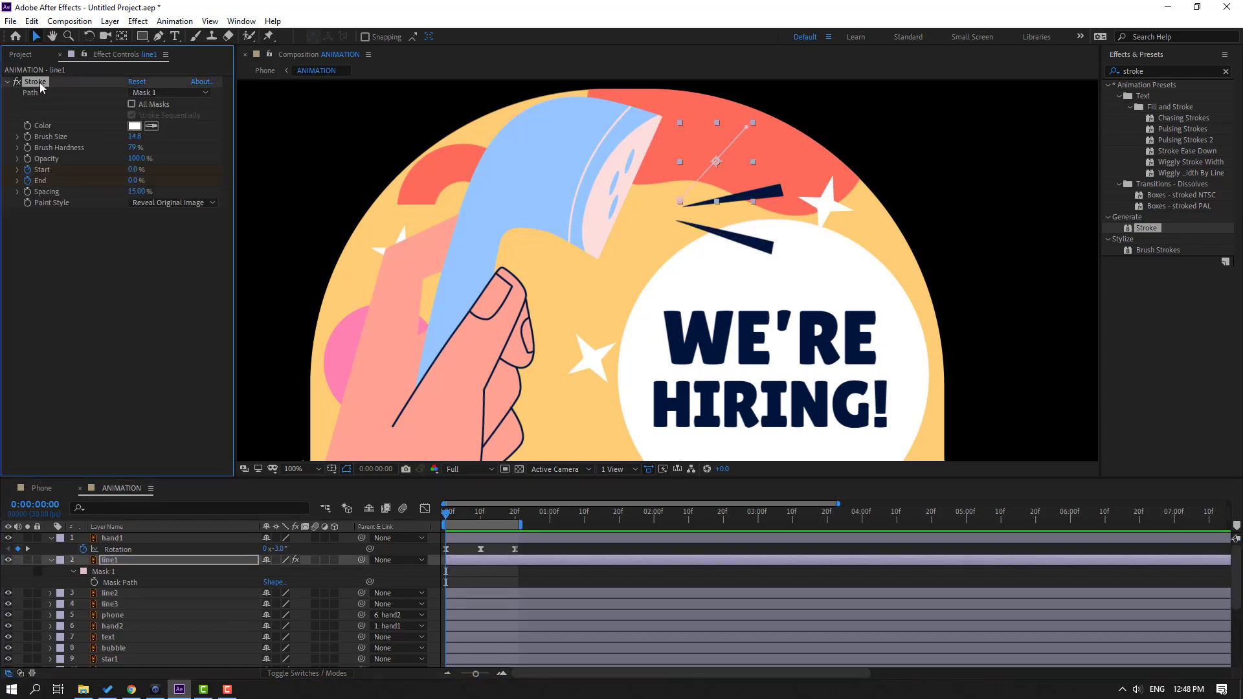
pyautogui.click(111, 594)
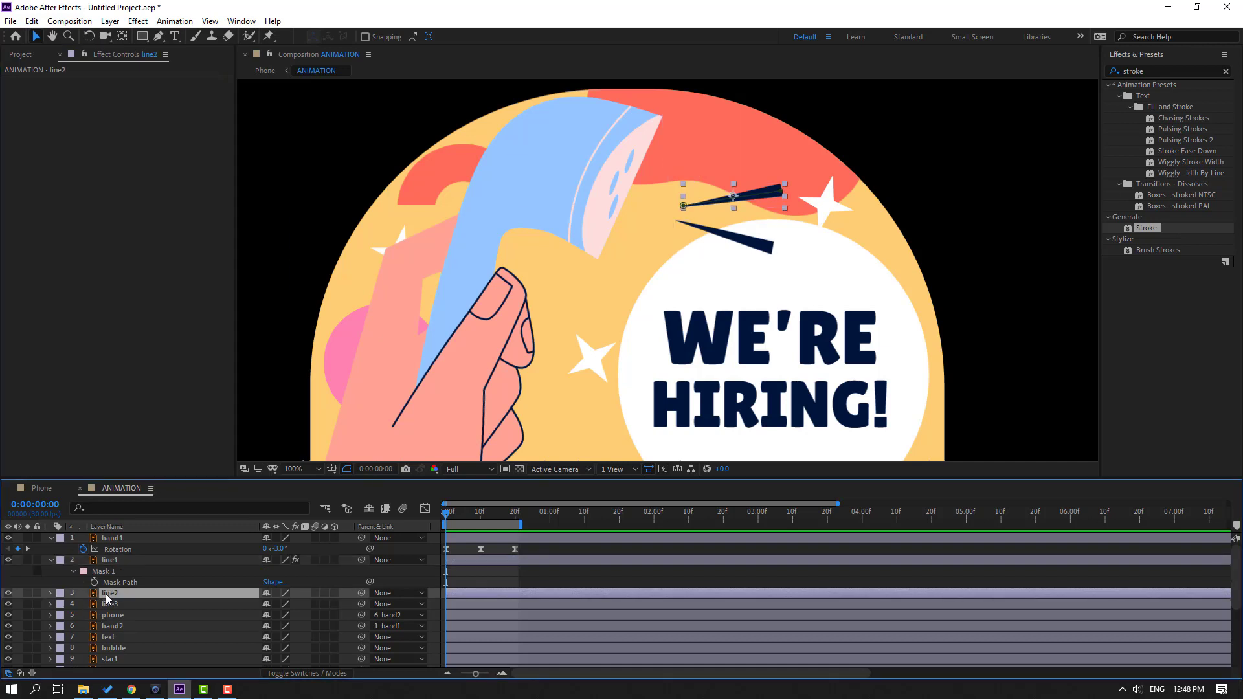
pyautogui.hotkey('ctrl', 'v')
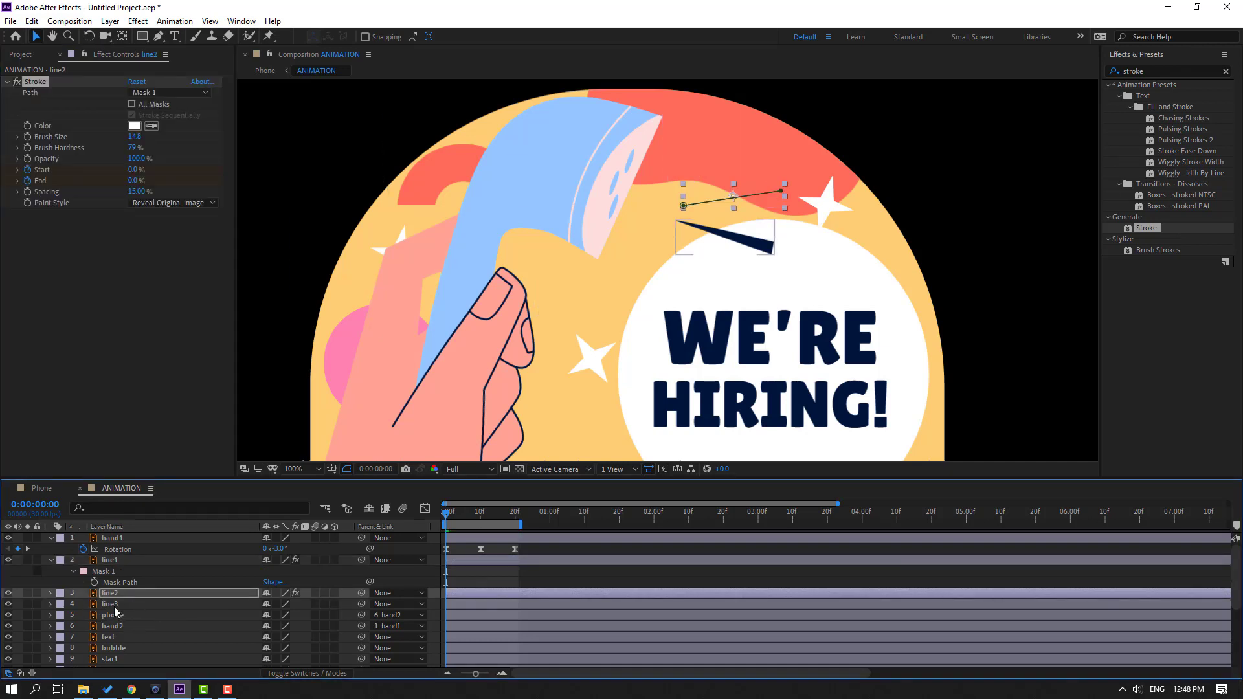
pyautogui.click(114, 605)
pyautogui.hotkey('ctrl', 'v')
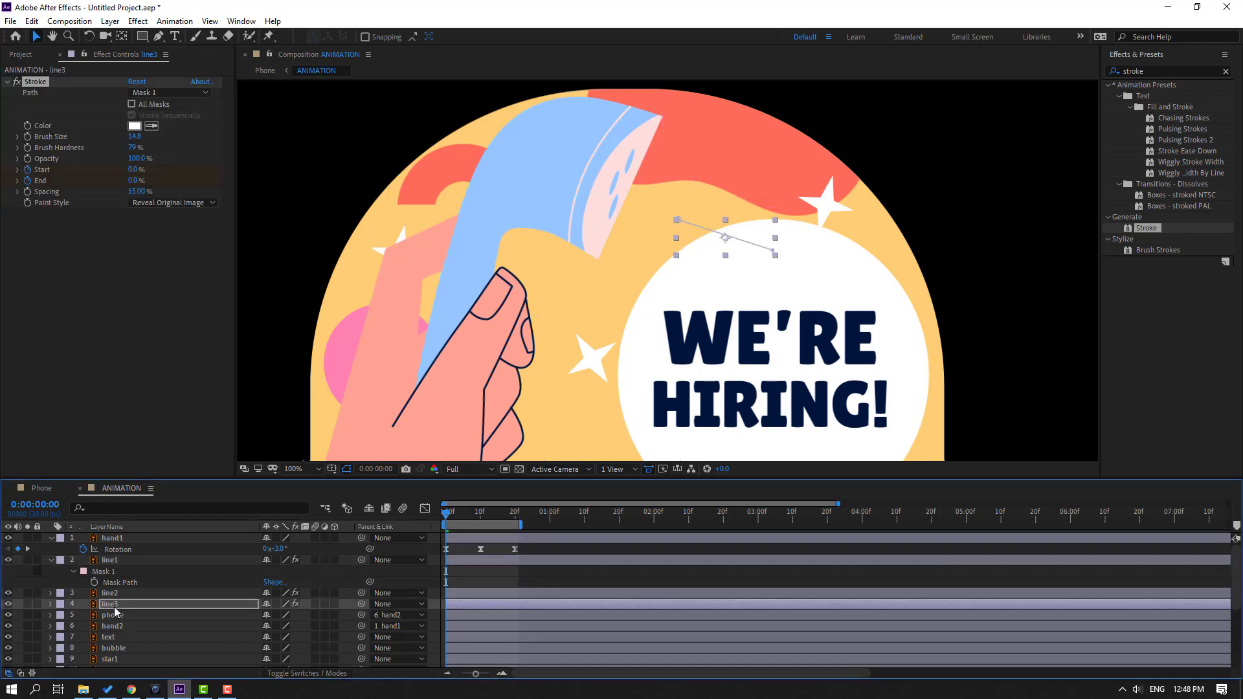
pyautogui.press('space')
pyautogui.press('space')
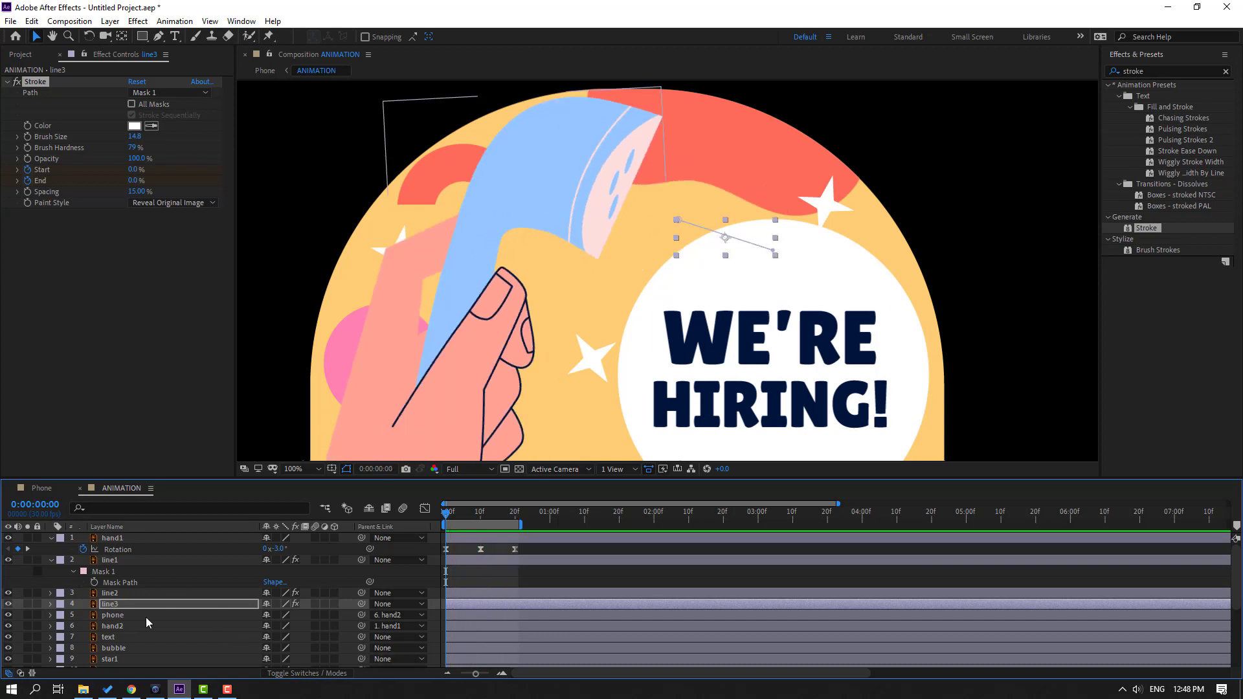
# - Stagger the lines by starting line2 at frame 4 and line3 at frame 9, and preview the full illustration
pyautogui.click(52, 559)
pyautogui.click(130, 572)
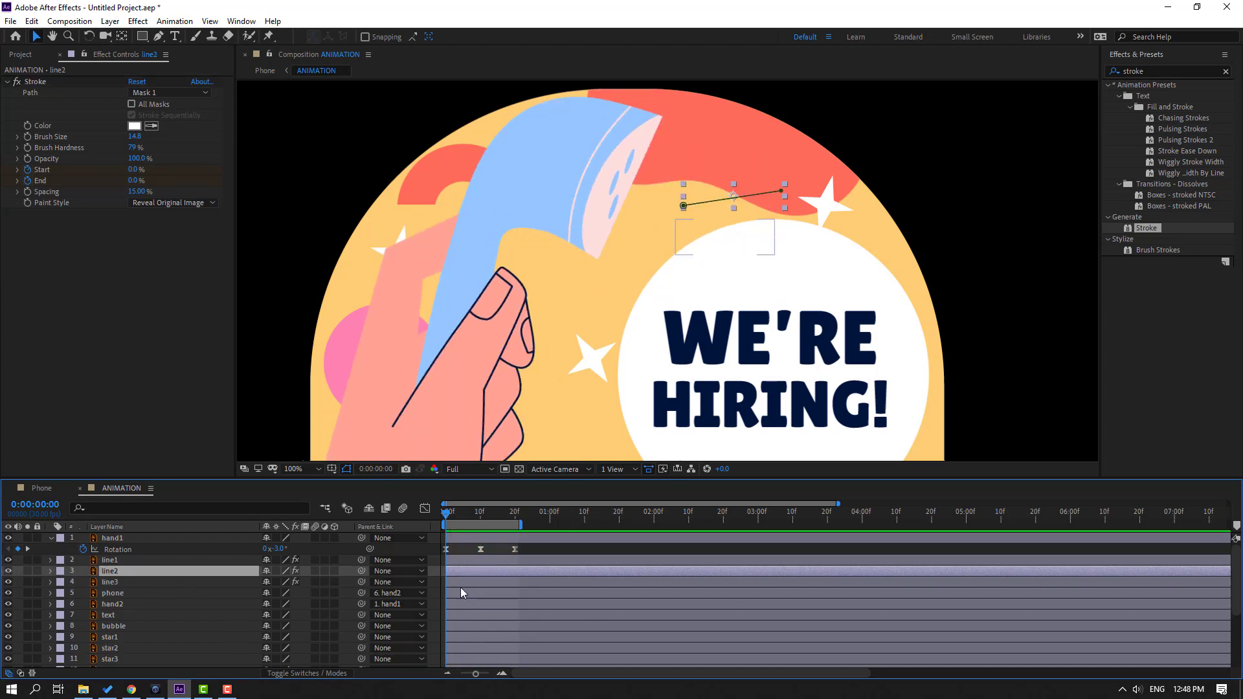
pyautogui.click(126, 583)
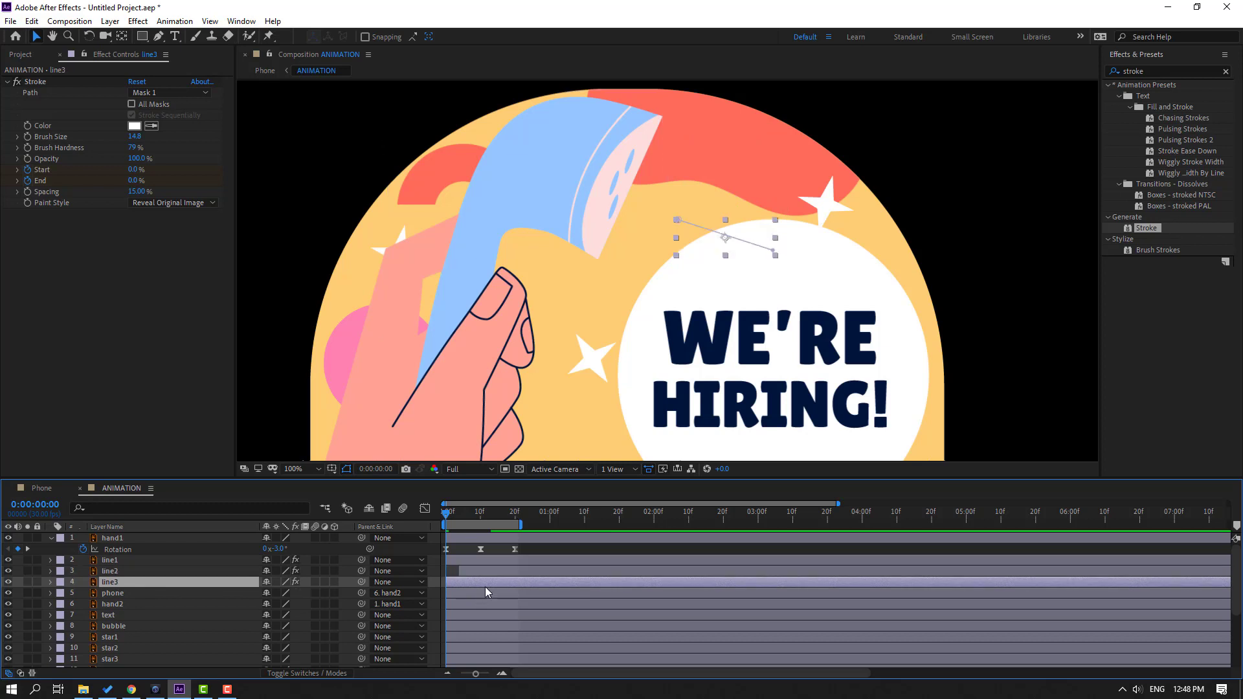
pyautogui.press('space')
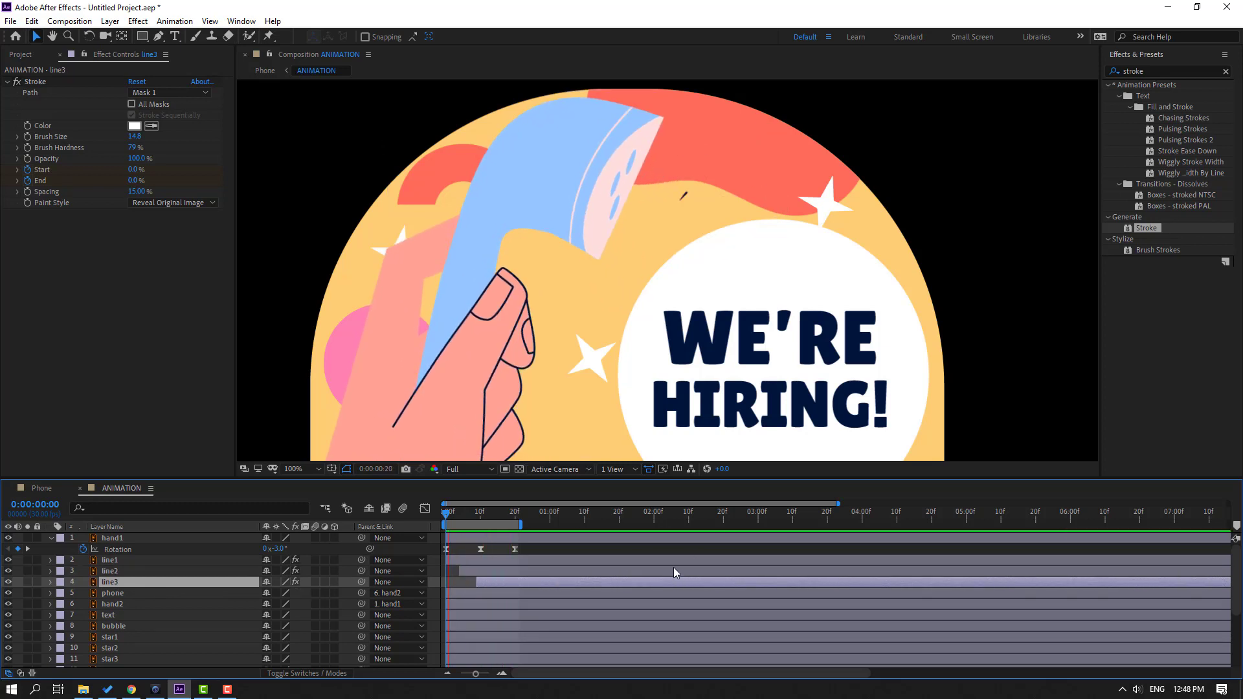
pyautogui.scroll(-2, 453, 325)
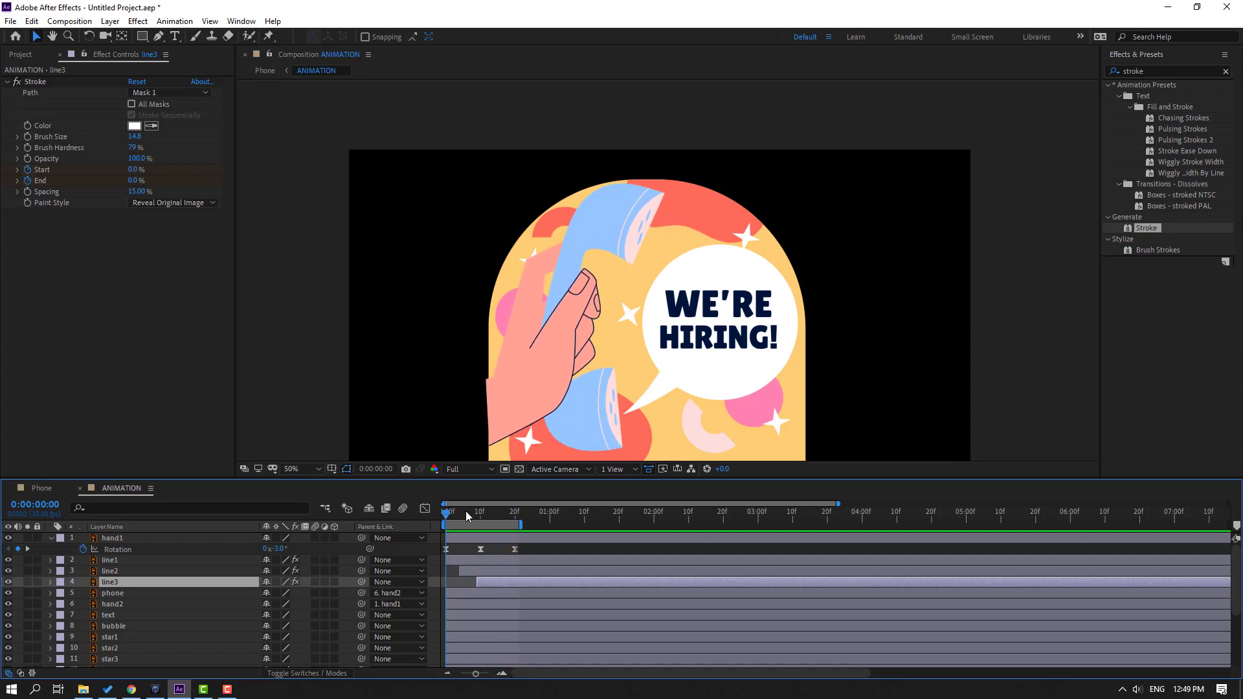
pyautogui.press('space')
# - Add the expression loopOutDuration(type = "cycle", duration = 0) to hand1's Rotation and preview the loop over a longer work area
pyautogui.moveTo(537, 547); pyautogui.dragTo(441, 557)
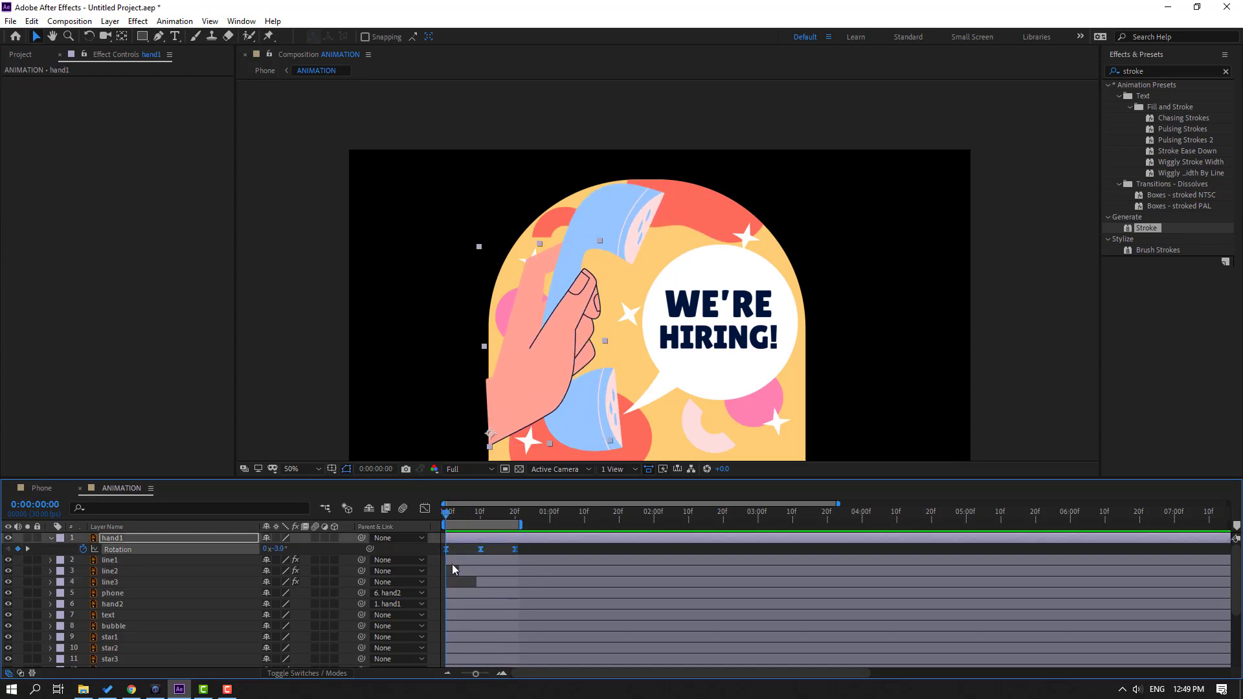
pyautogui.keyDown('alt'); pyautogui.click(84, 548); pyautogui.keyUp('alt')
pyautogui.click(311, 559)
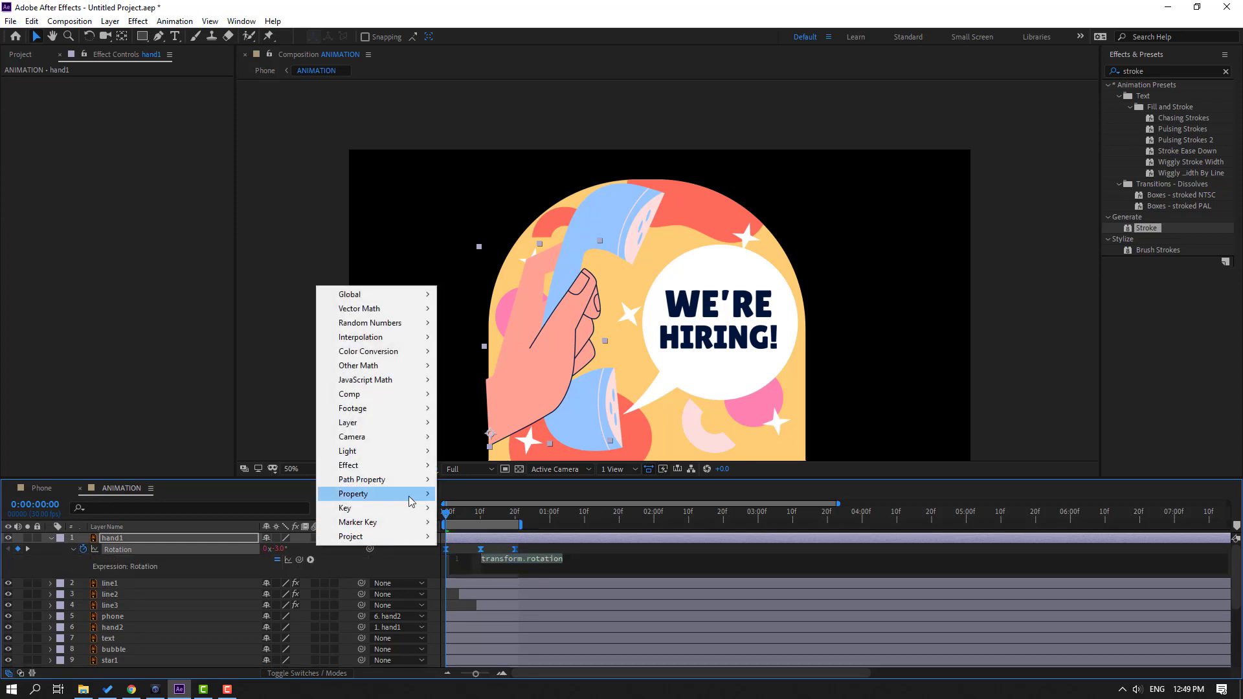
pyautogui.moveTo(409, 500)
pyautogui.click(586, 369)
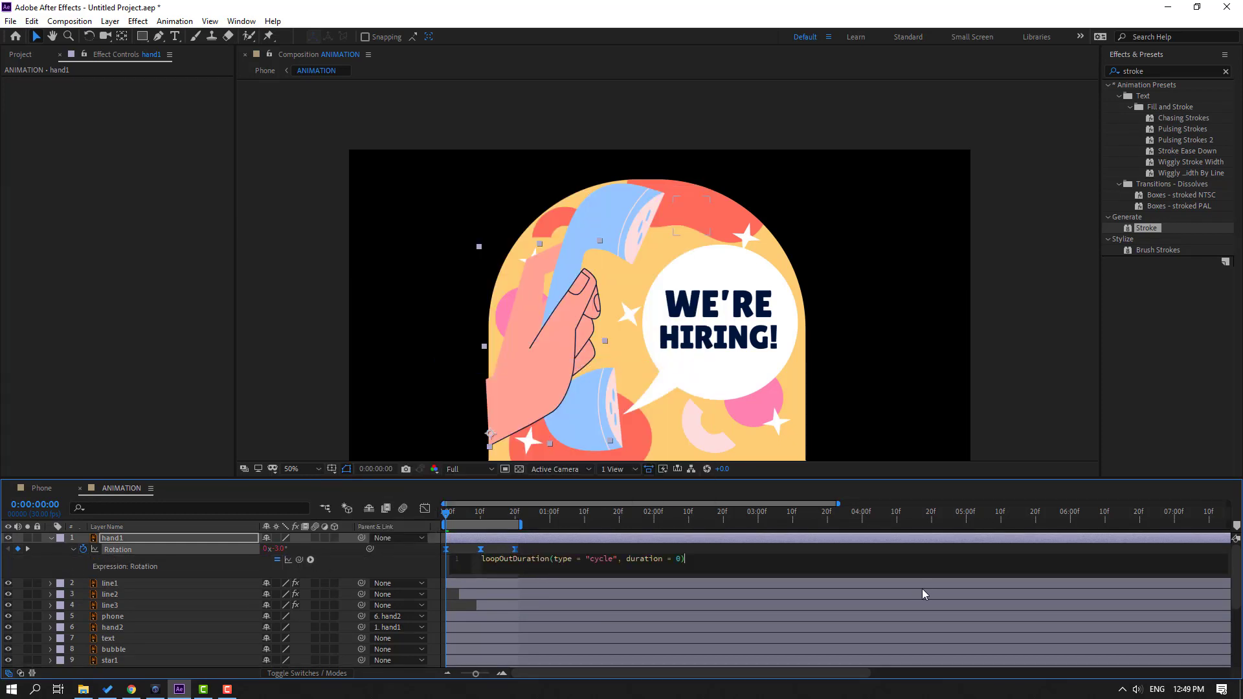
pyautogui.click(1031, 546)
pyautogui.moveTo(520, 524); pyautogui.dragTo(899, 524)
pyautogui.press('space')
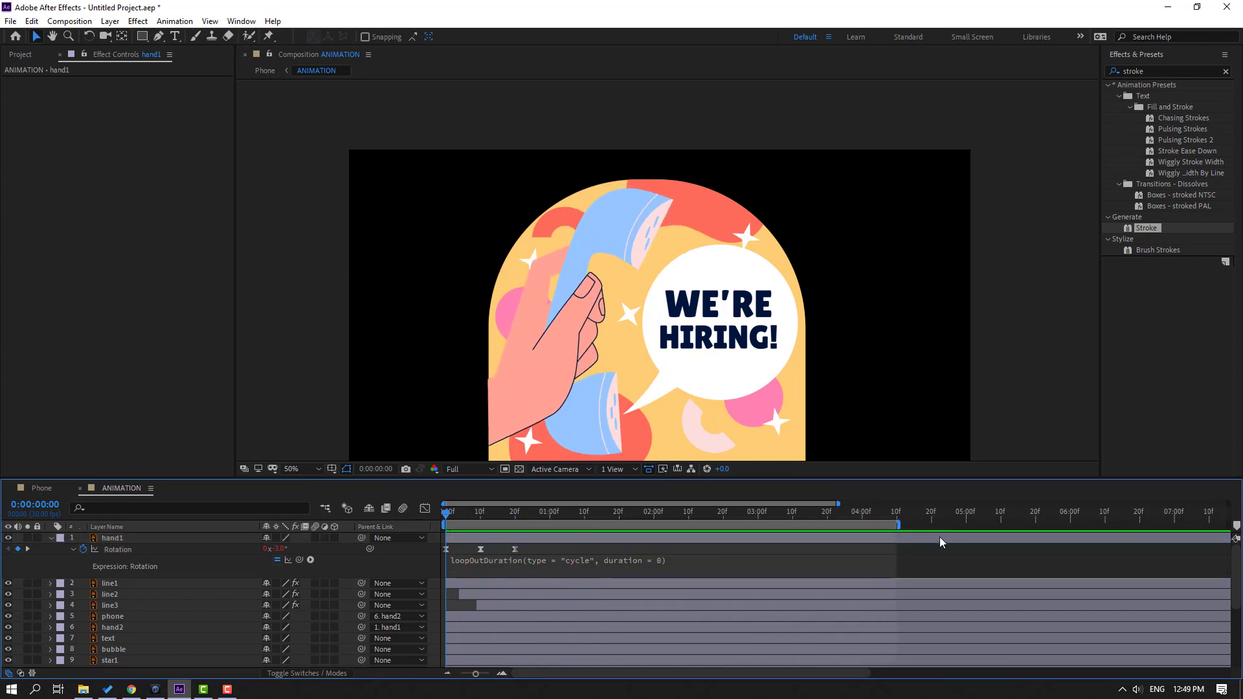
pyautogui.press('space')
# - Extend the work area to 10 seconds, trim the ANIMATION composition to it and preview
pyautogui.press('-')
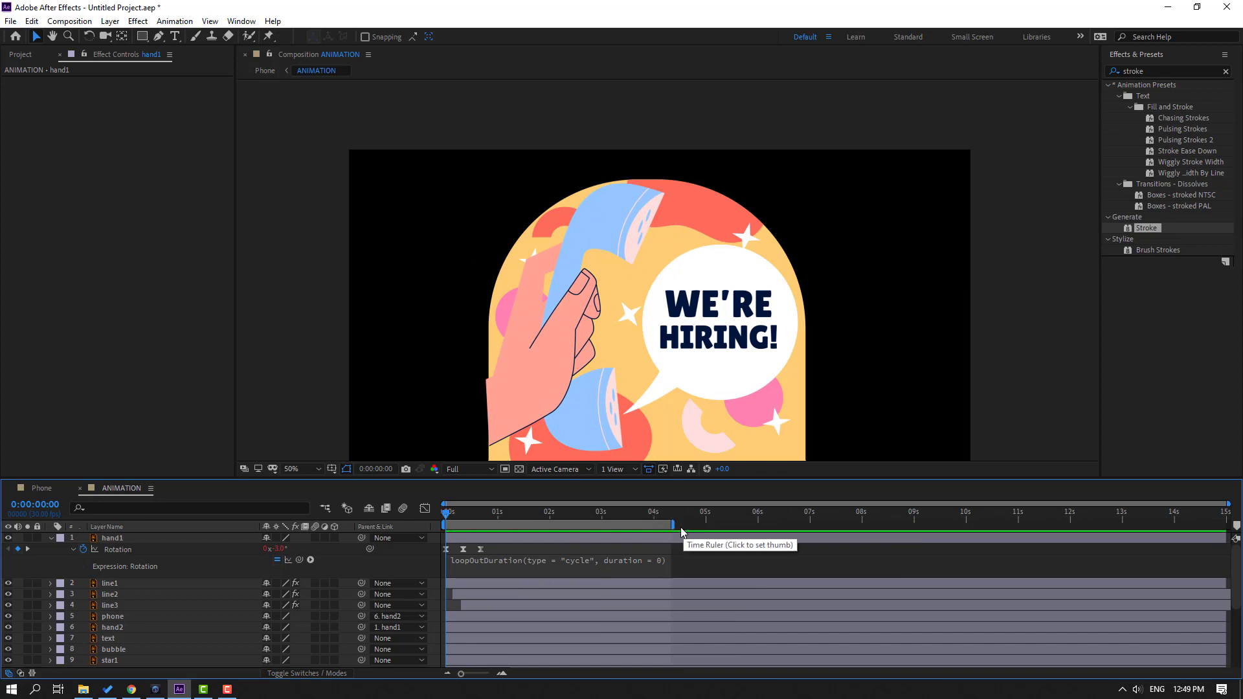
pyautogui.moveTo(672, 524); pyautogui.dragTo(968, 531)
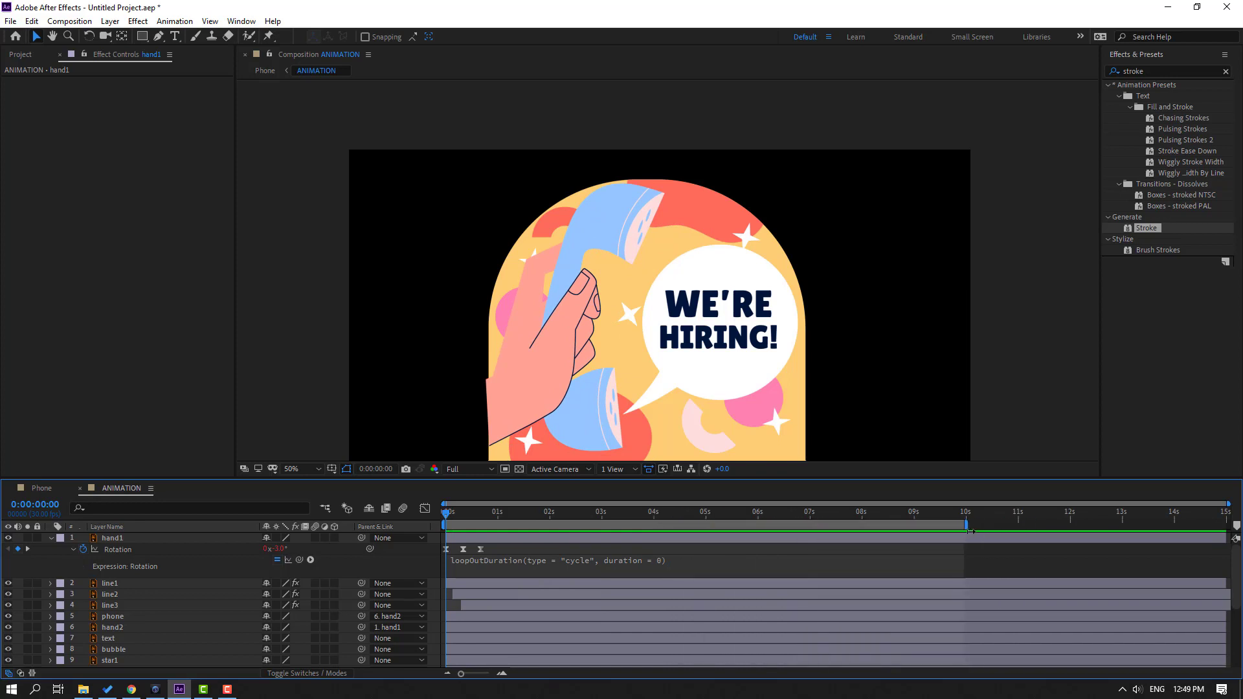
pyautogui.rightClick(855, 522)
pyautogui.click(926, 558)
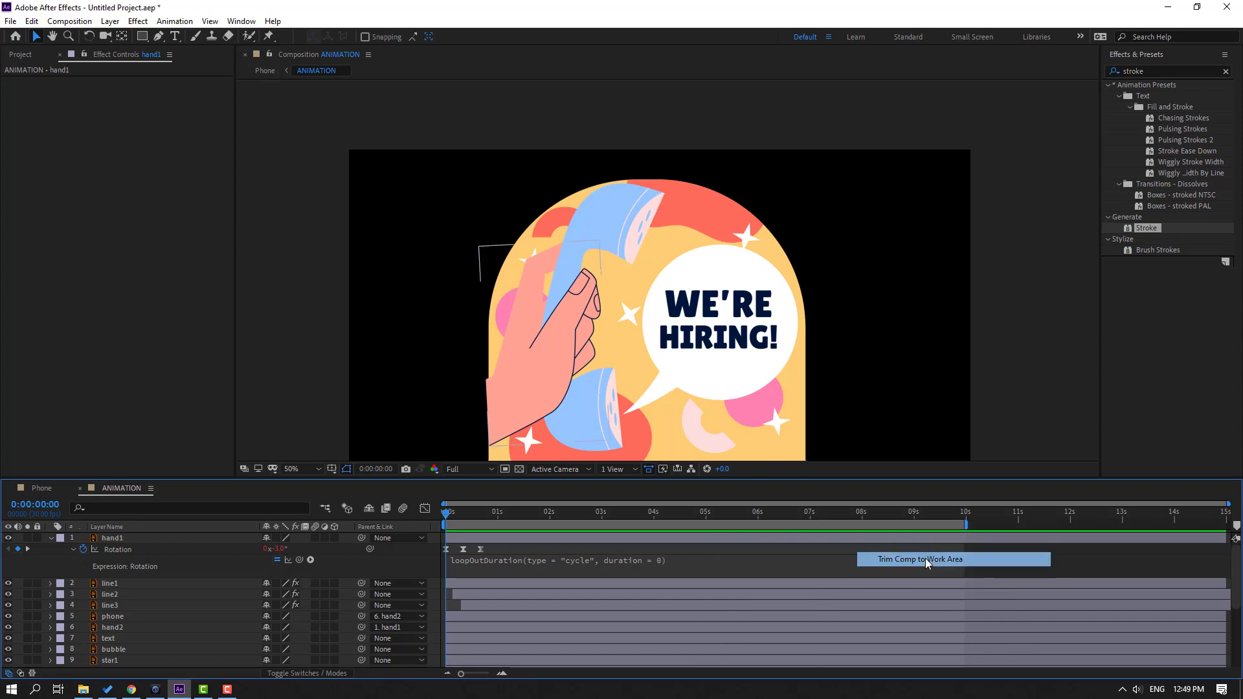
pyautogui.click(51, 539)
pyautogui.press('space')
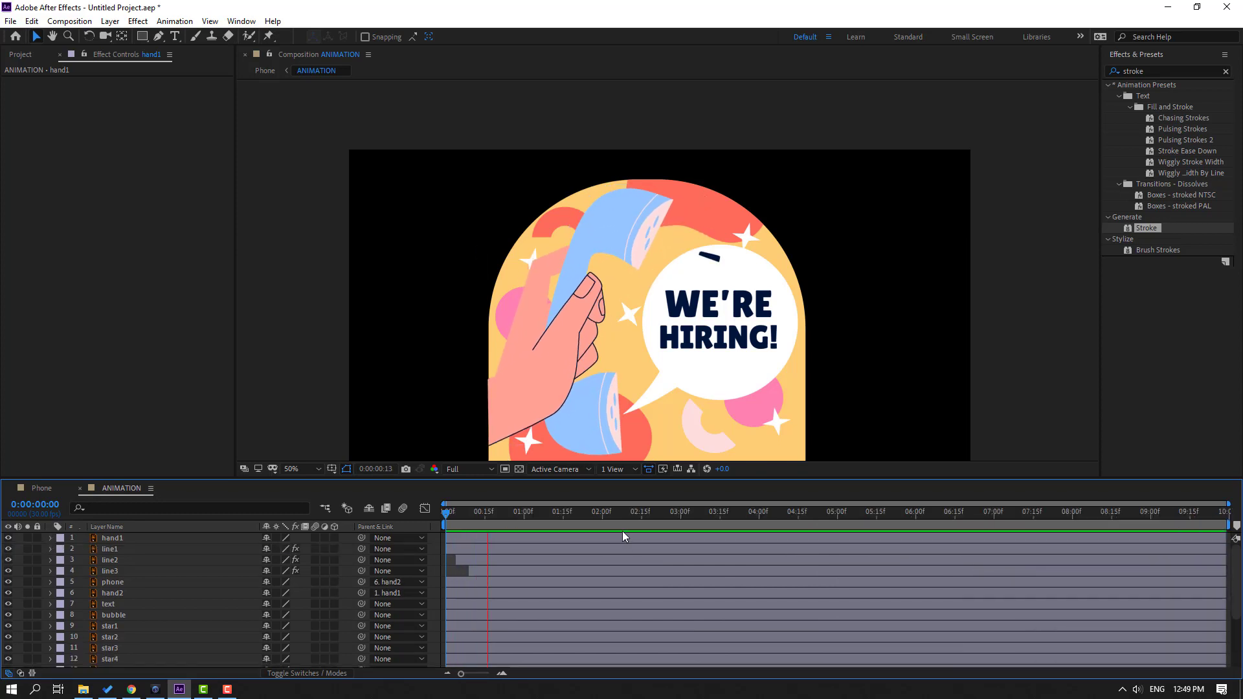
pyautogui.press('space')
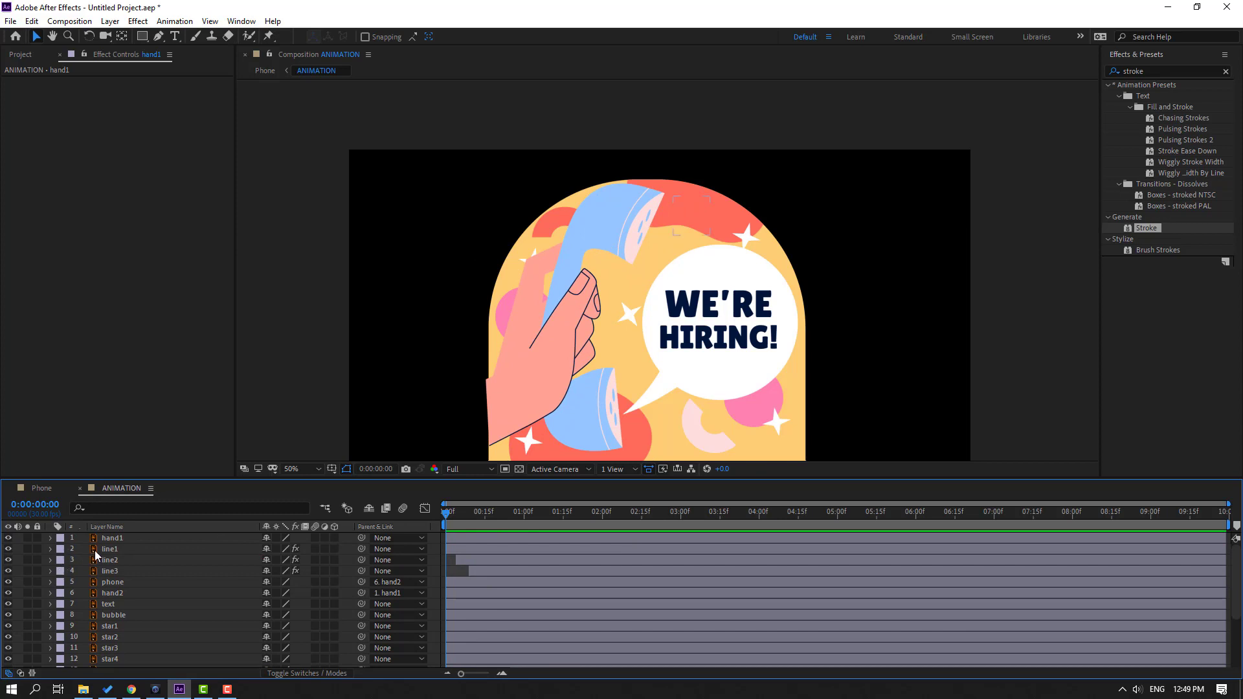
# - Pre-compose line1, line2 and line3 as "Lines", moving all attributes into the new composition
pyautogui.click(97, 549)
pyautogui.keyDown('ctrl'); pyautogui.click(123, 560); pyautogui.keyUp('ctrl')
pyautogui.keyDown('ctrl'); pyautogui.click(122, 571); pyautogui.keyUp('ctrl')
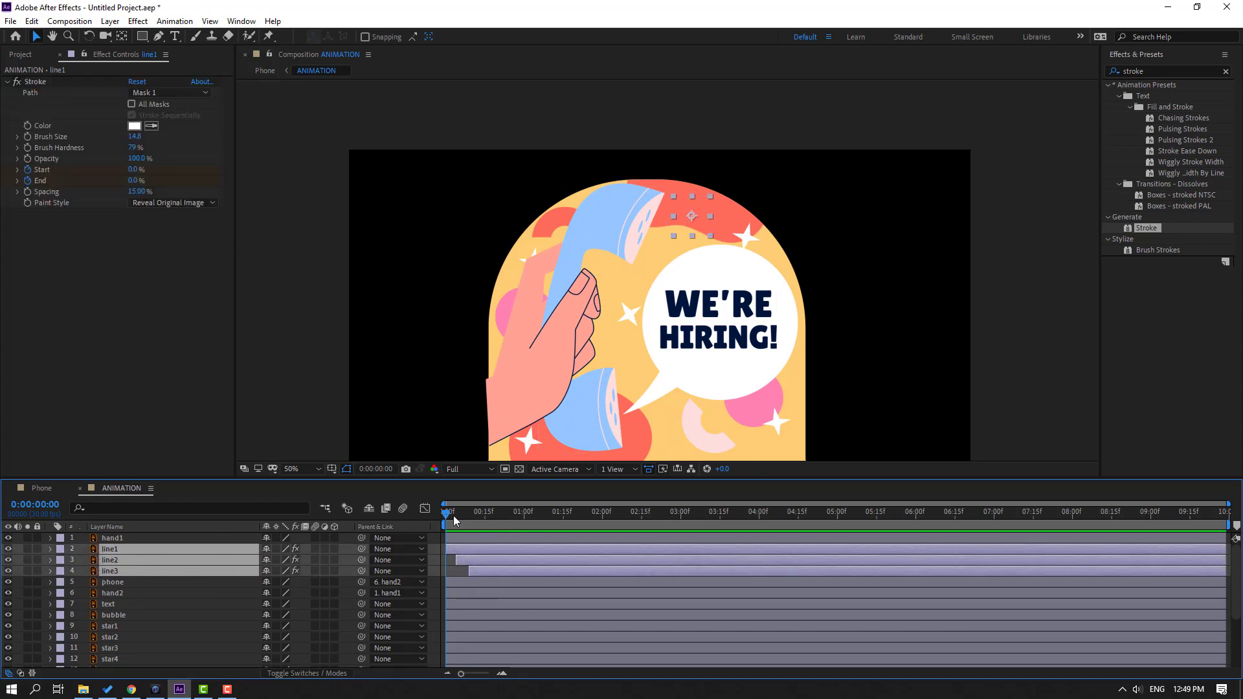
pyautogui.rightClick(140, 561)
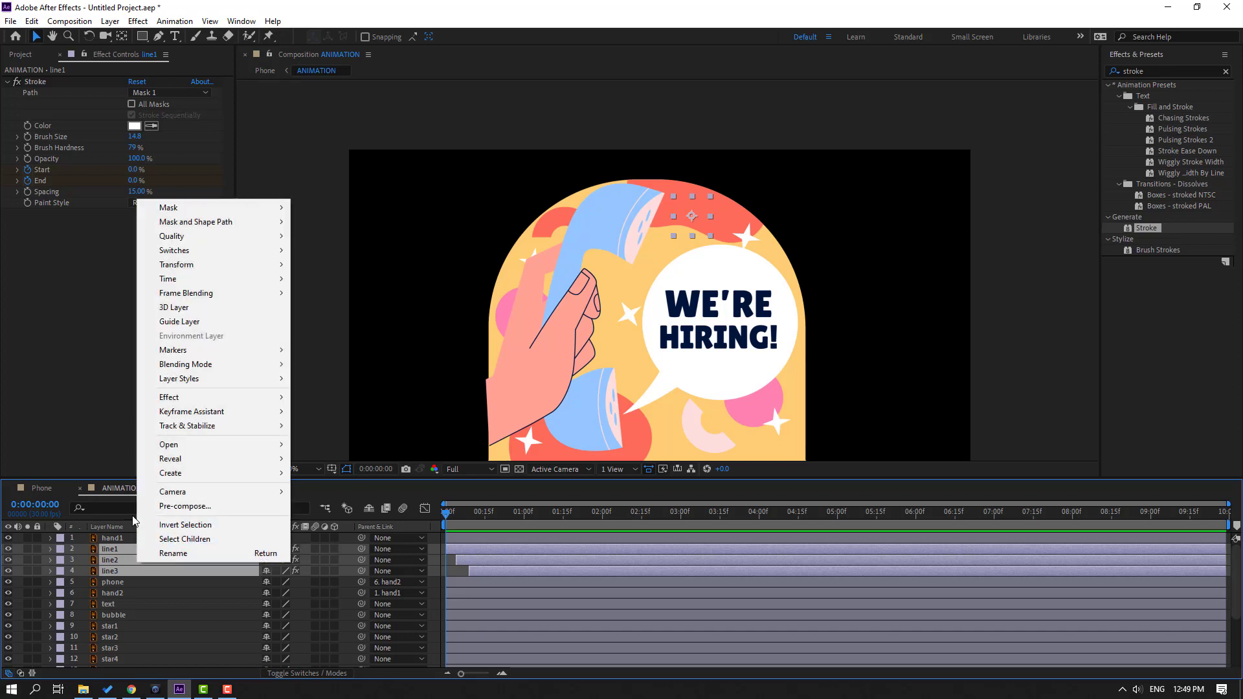
pyautogui.click(173, 507)
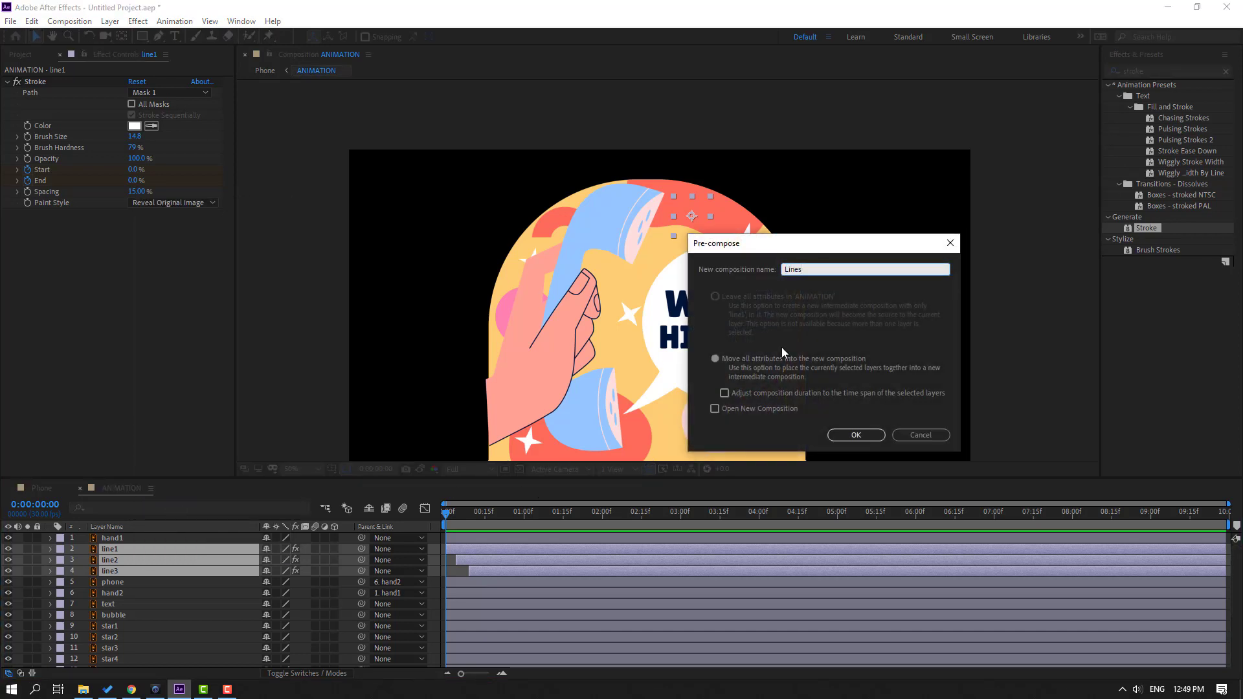
pyautogui.click(855, 435)
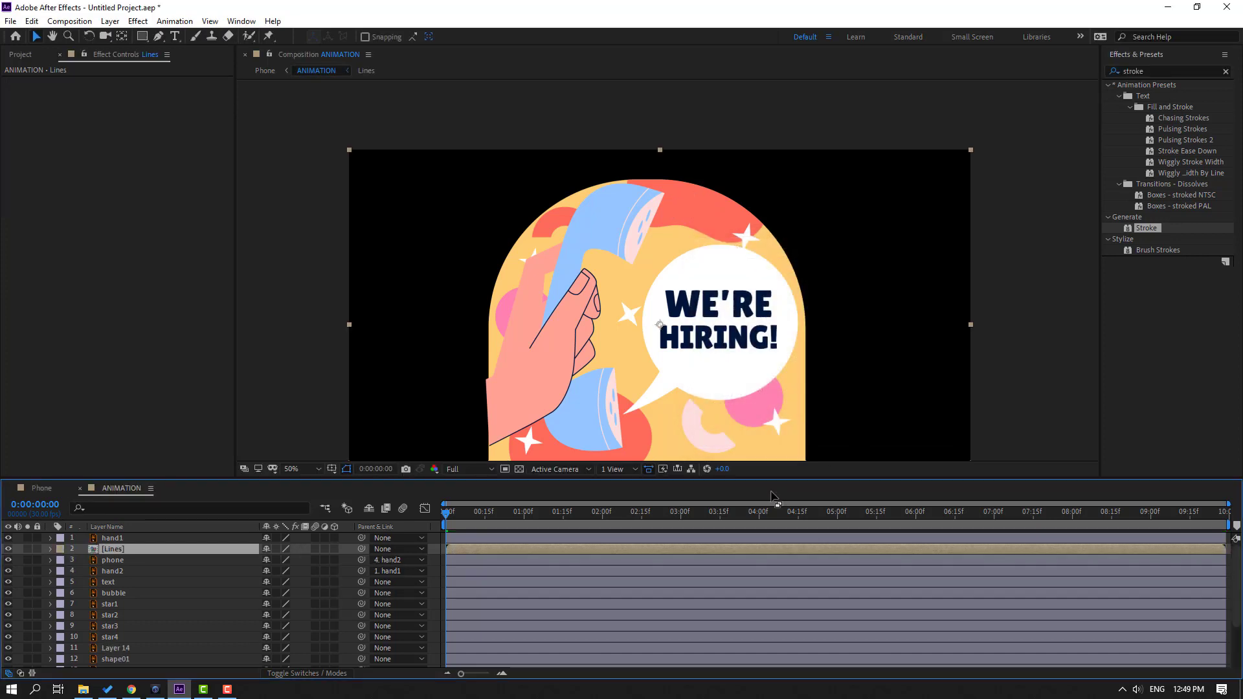
# - Trim the Lines composition to a work area ending at frame 18 and return to the ANIMATION composition
pyautogui.doubleClick(116, 554)
pyautogui.moveTo(451, 515); pyautogui.dragTo(493, 514)
pyautogui.press('n')
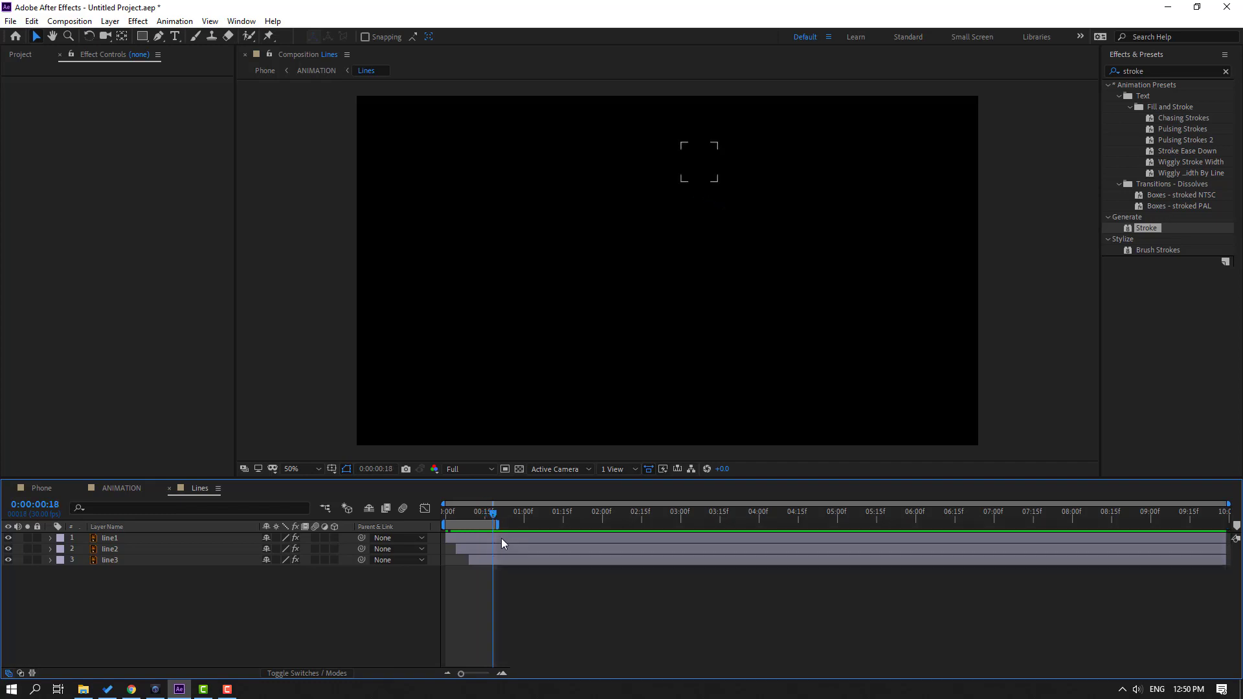
pyautogui.rightClick(479, 525)
pyautogui.click(565, 564)
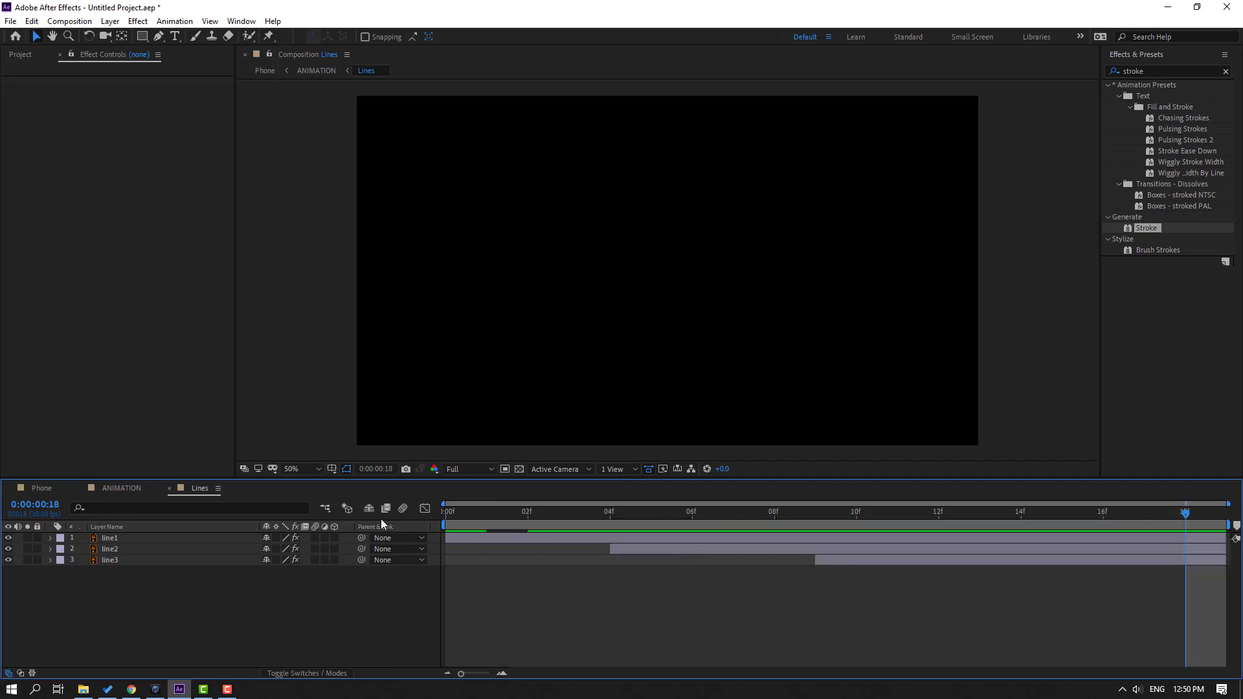
pyautogui.click(169, 488)
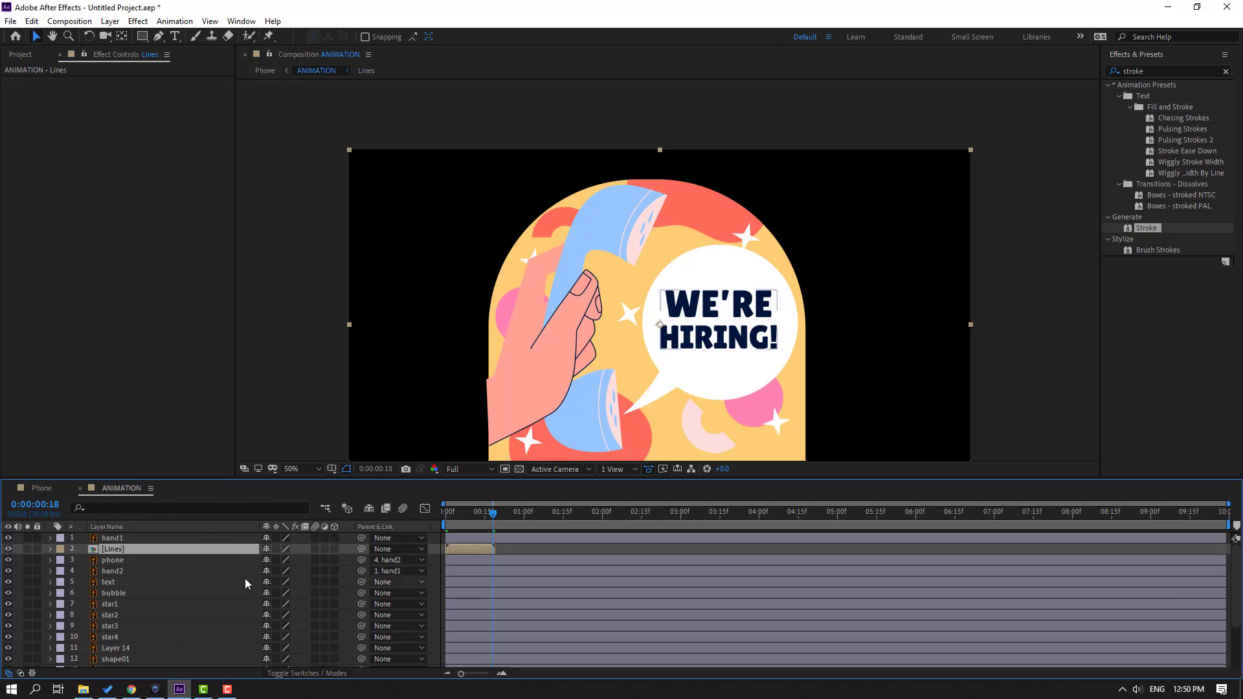
# - Parent the Lines layer to the phone layer and set its Rotation to 24.4°
pyautogui.moveTo(361, 551); pyautogui.dragTo(162, 559)
pyautogui.moveTo(479, 516)
pyautogui.mouseDown()
pyautogui.moveTo(448, 518)
pyautogui.moveTo(467, 515)
pyautogui.mouseUp()
pyautogui.press('r')
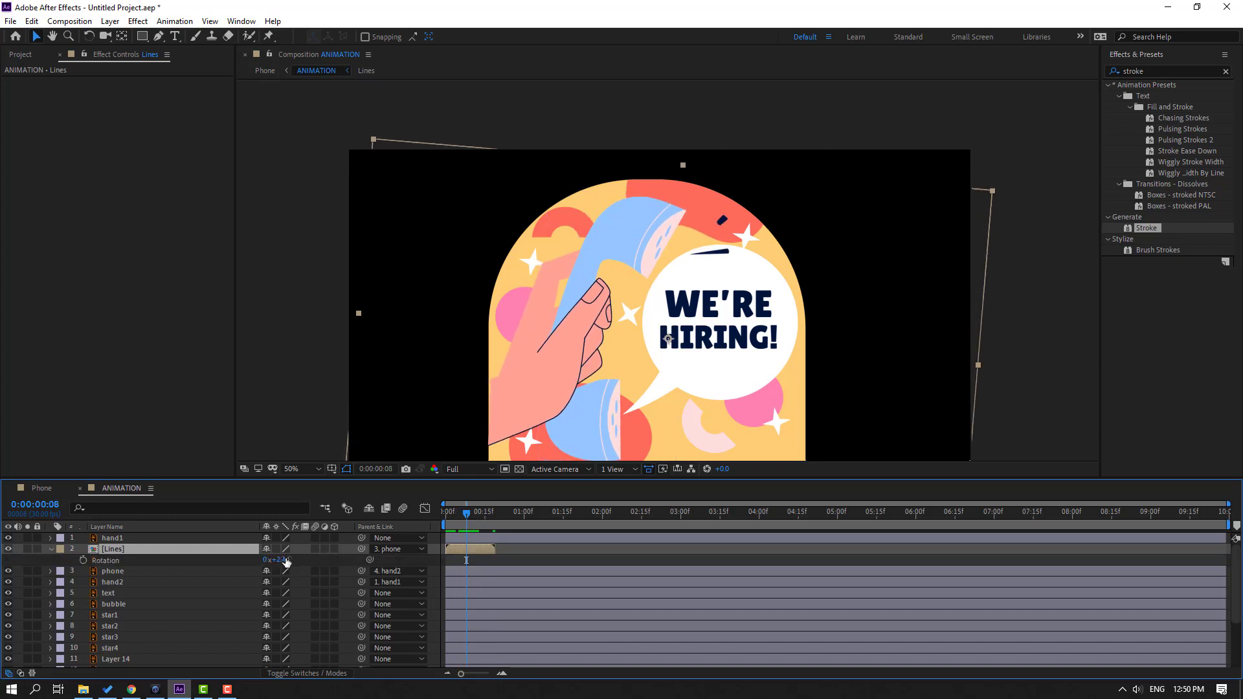
pyautogui.moveTo(284, 560); pyautogui.dragTo(298, 560)
# - Reposition the Lines layer so the accent lines radiate from the phone's upper end, checking several frames
pyautogui.moveTo(709, 314); pyautogui.dragTo(673, 303)
pyautogui.moveTo(479, 512)
pyautogui.mouseDown()
pyautogui.moveTo(445, 516)
pyautogui.moveTo(479, 523)
pyautogui.moveTo(446, 516)
pyautogui.moveTo(465, 514)
pyautogui.mouseUp()
pyautogui.moveTo(694, 257); pyautogui.dragTo(697, 244)
pyautogui.moveTo(470, 516)
pyautogui.mouseDown()
pyautogui.moveTo(444, 519)
pyautogui.moveTo(490, 521)
pyautogui.moveTo(462, 520)
pyautogui.mouseUp()
pyautogui.moveTo(692, 253); pyautogui.dragTo(691, 261)
pyautogui.moveTo(460, 515)
pyautogui.mouseDown()
pyautogui.moveTo(449, 514)
pyautogui.moveTo(465, 511)
pyautogui.mouseUp()
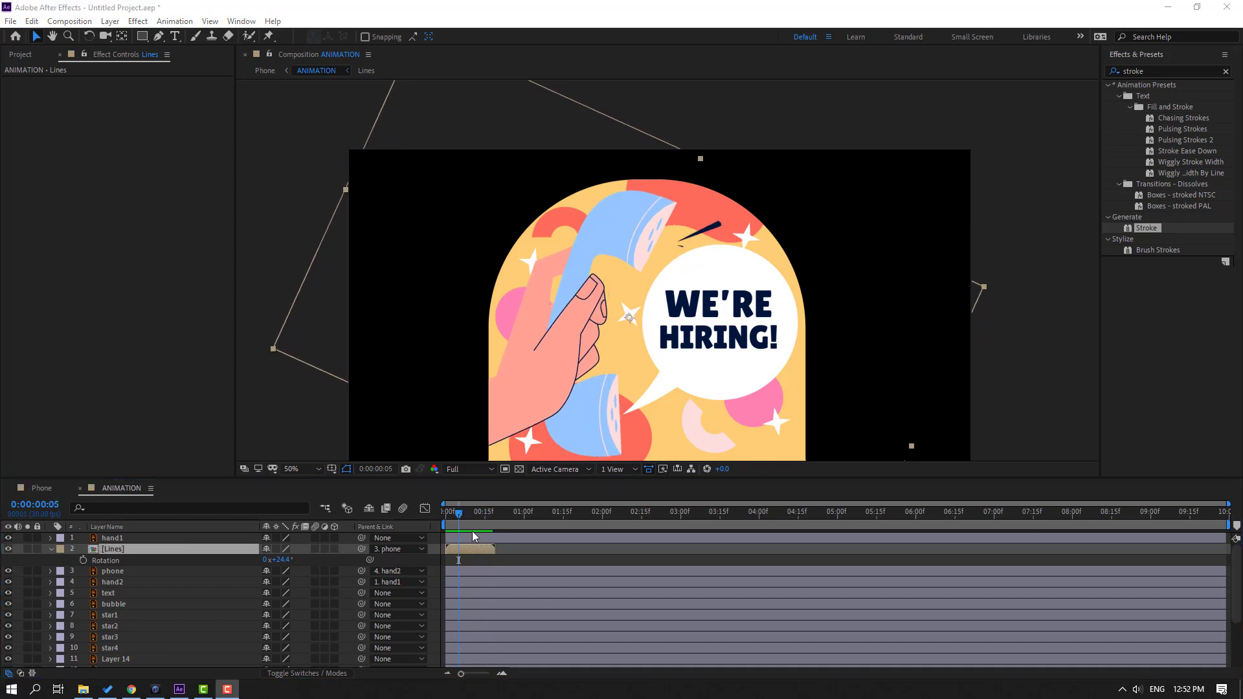
# - Return to the first frame and enable Time Remapping on the Lines layer
pyautogui.moveTo(458, 514); pyautogui.dragTo(430, 521)
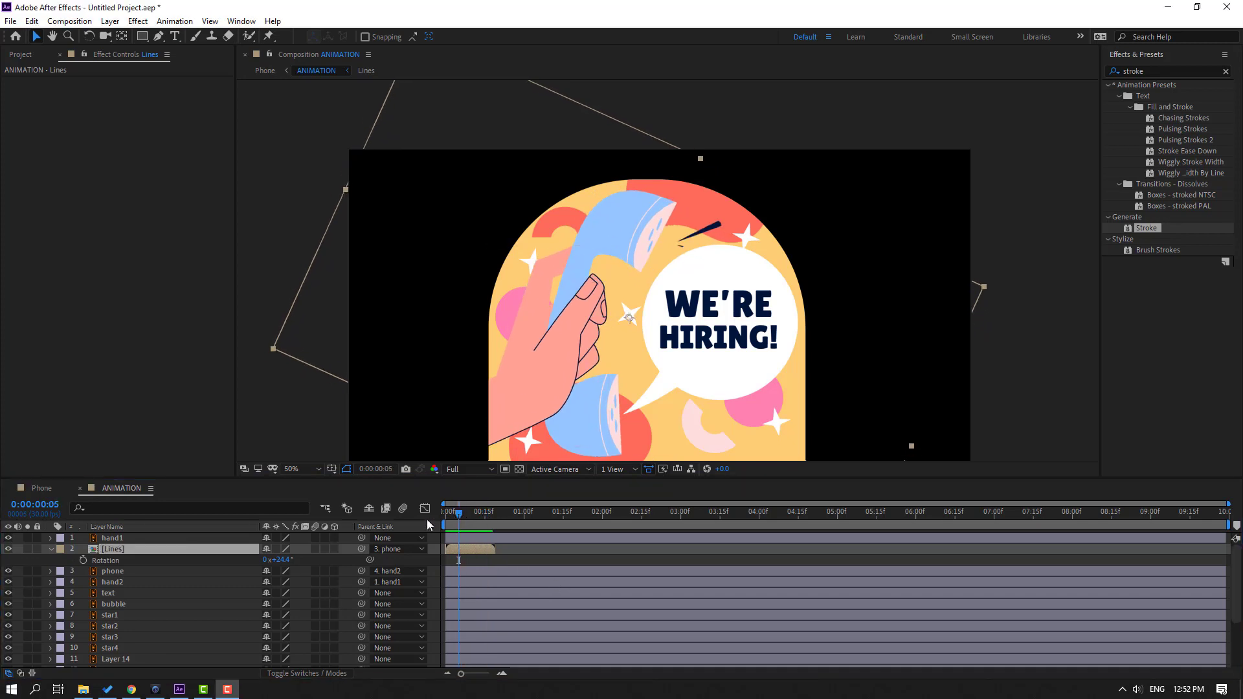
pyautogui.rightClick(111, 549)
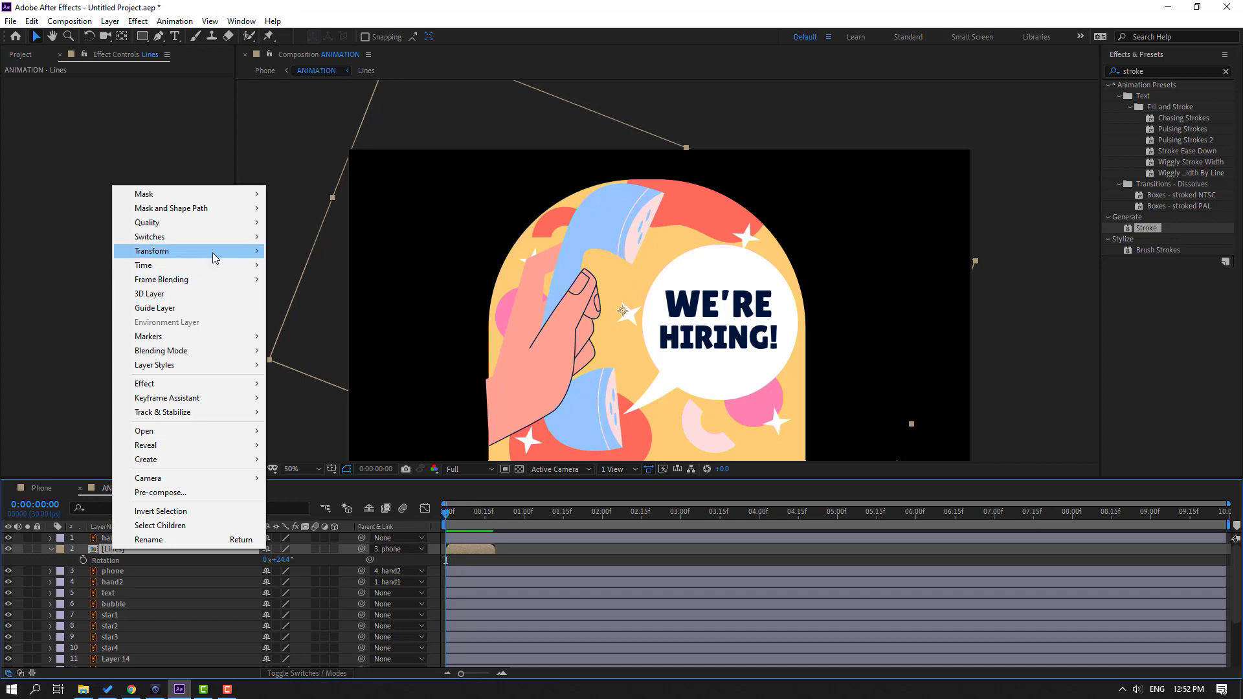
pyautogui.moveTo(211, 268)
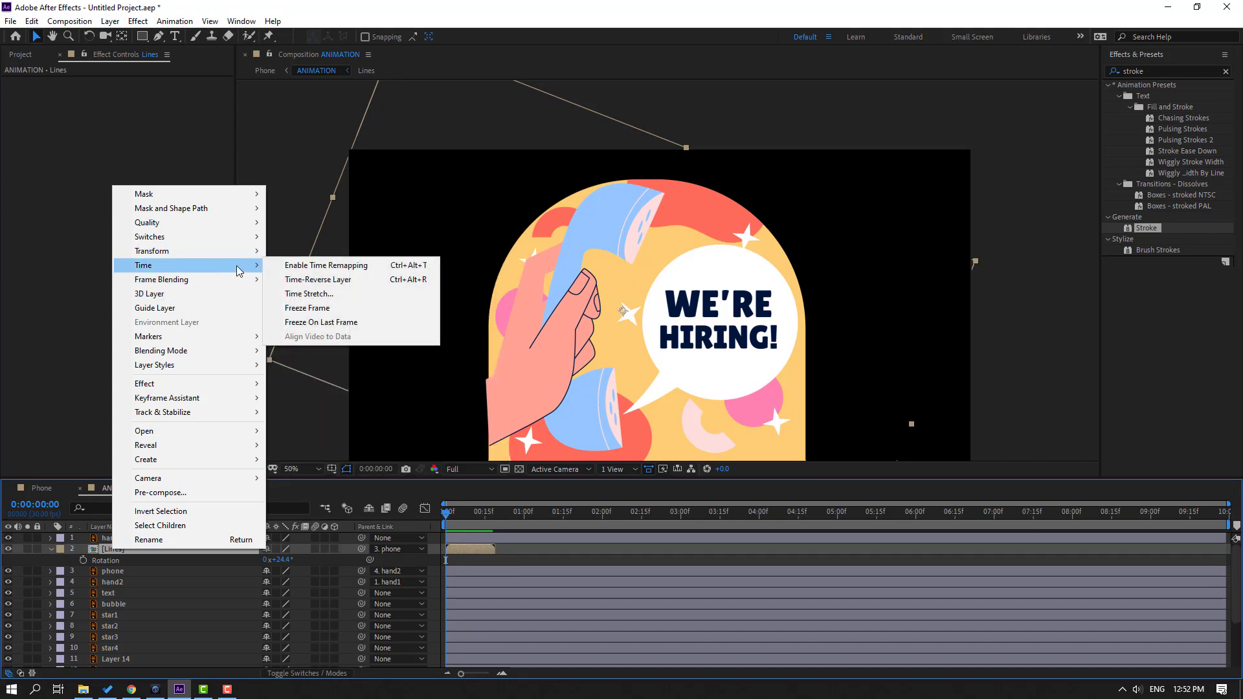
pyautogui.click(369, 269)
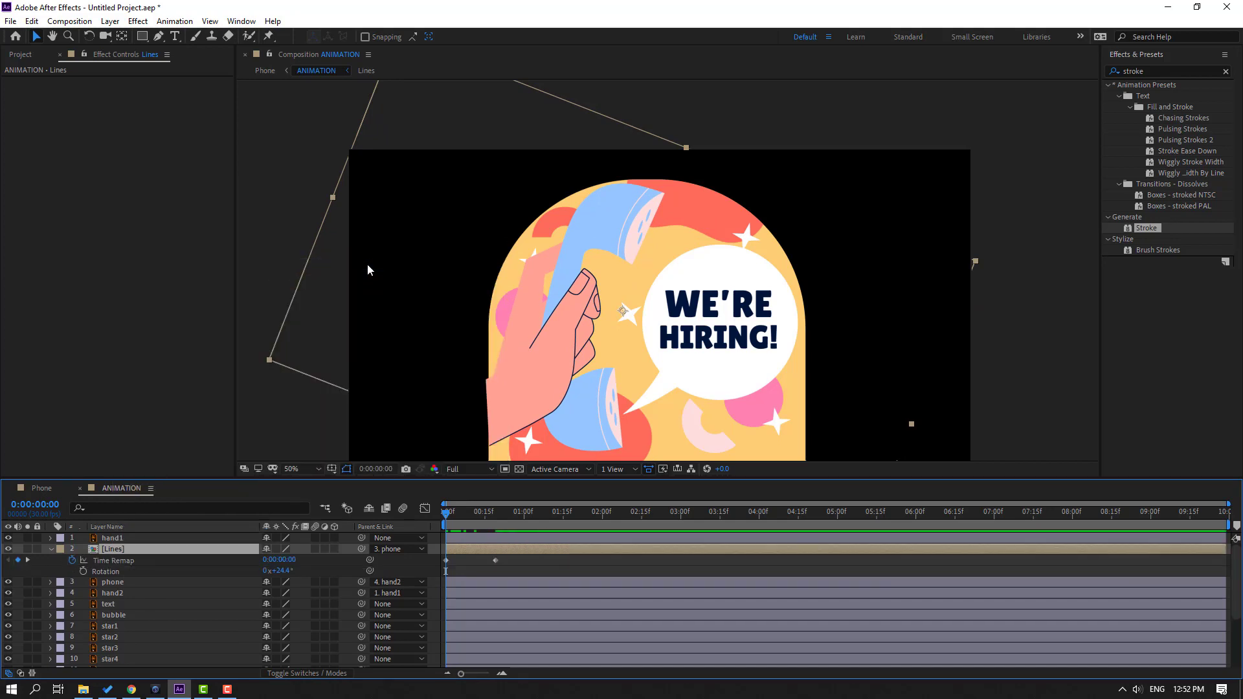
# - Loop the Lines layer's Time Remap keyframes with the expression loopOutDuration(type = "cycle", duration = 0)
pyautogui.moveTo(515, 565); pyautogui.dragTo(432, 536)
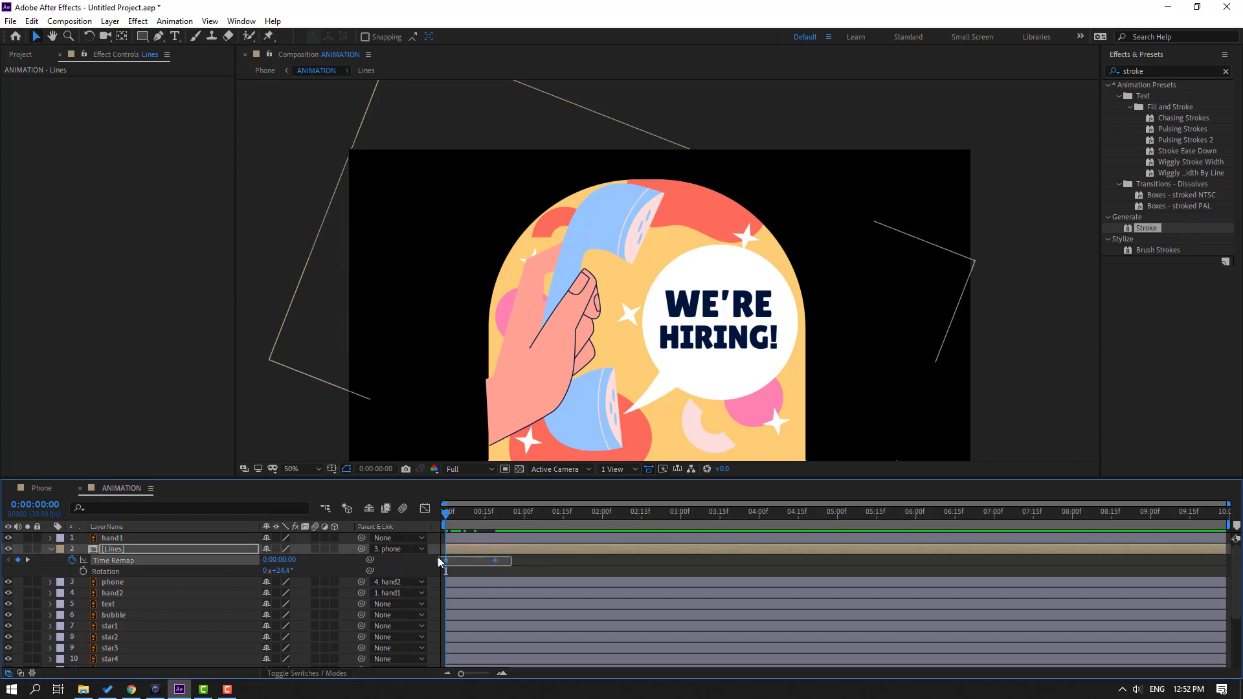
pyautogui.keyDown('alt'); pyautogui.click(72, 561); pyautogui.keyUp('alt')
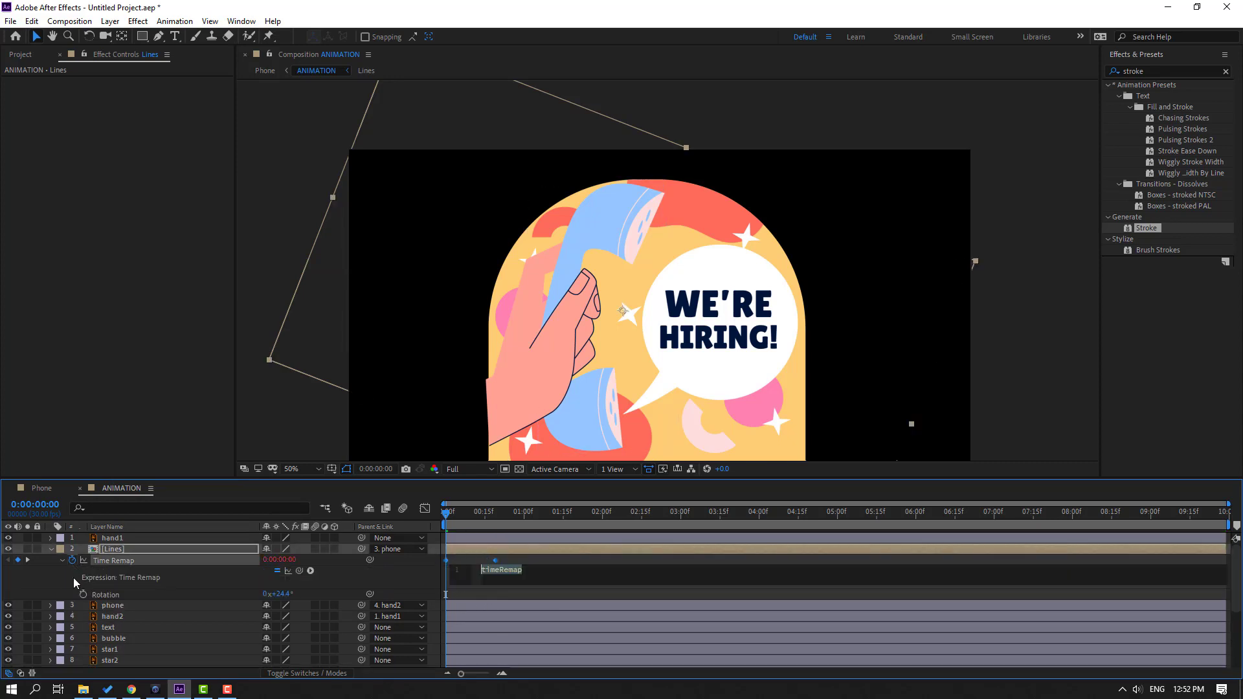
pyautogui.click(310, 570)
pyautogui.moveTo(418, 506)
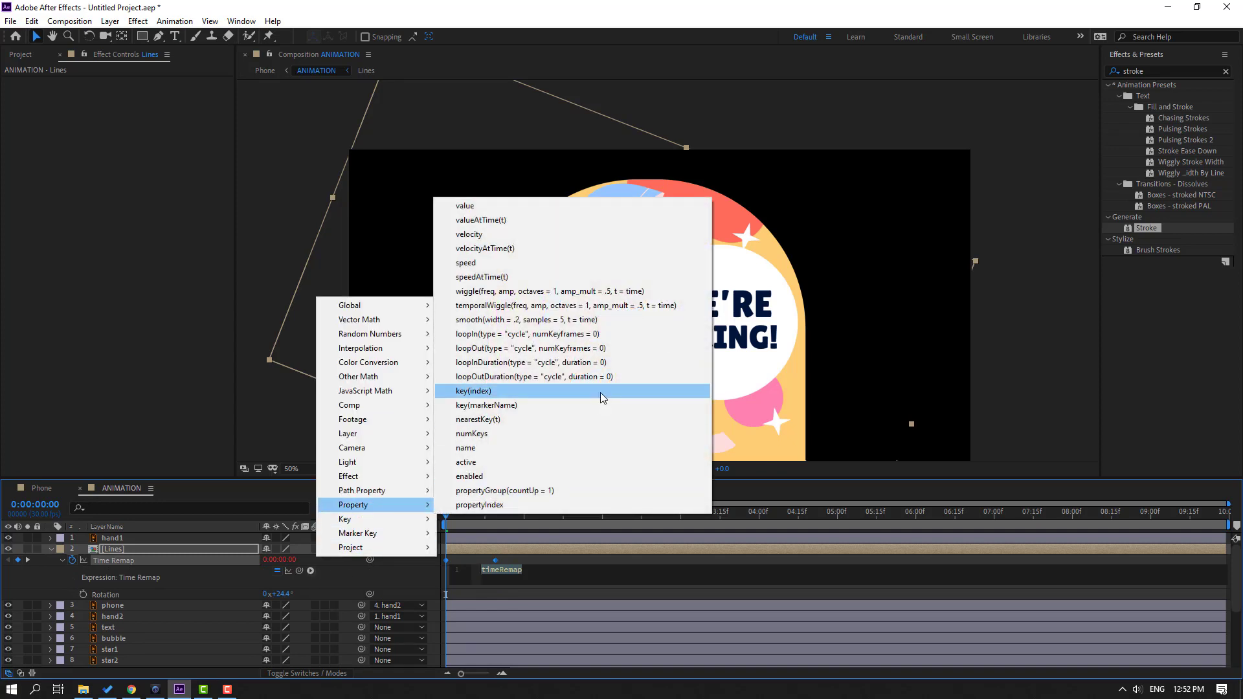
pyautogui.click(616, 376)
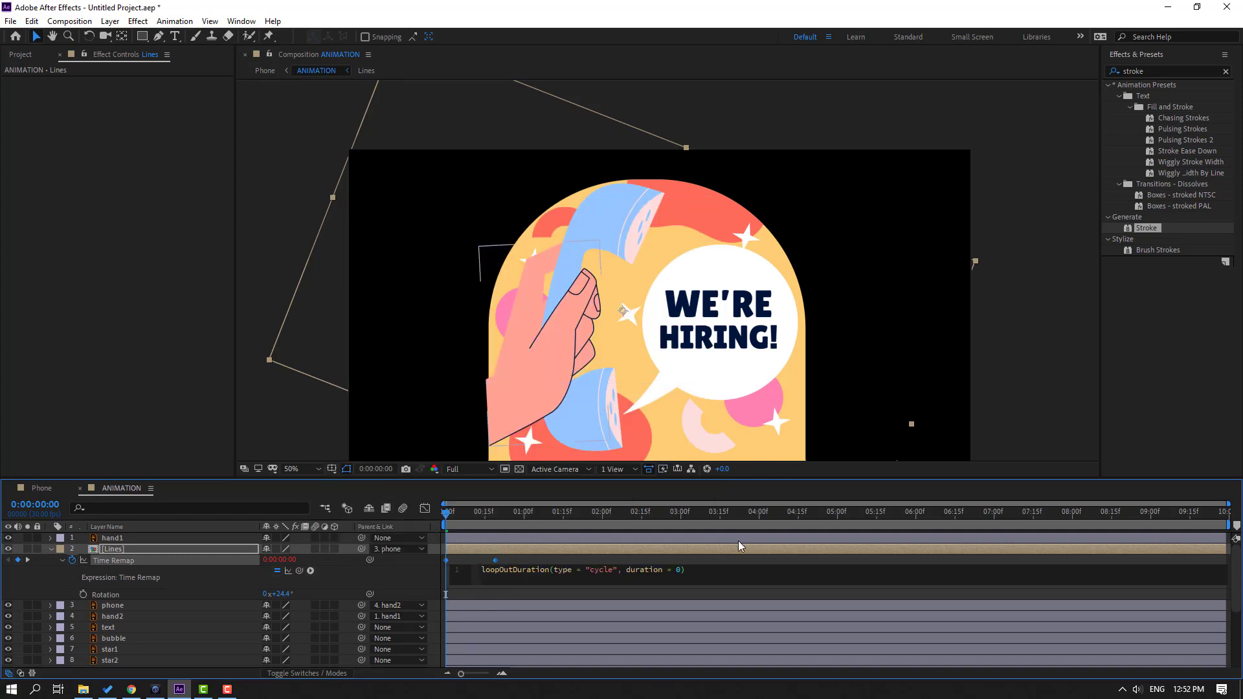
pyautogui.click(988, 558)
# - Preview the looping accent lines with the phone swing and return to the first frame
pyautogui.press('space')
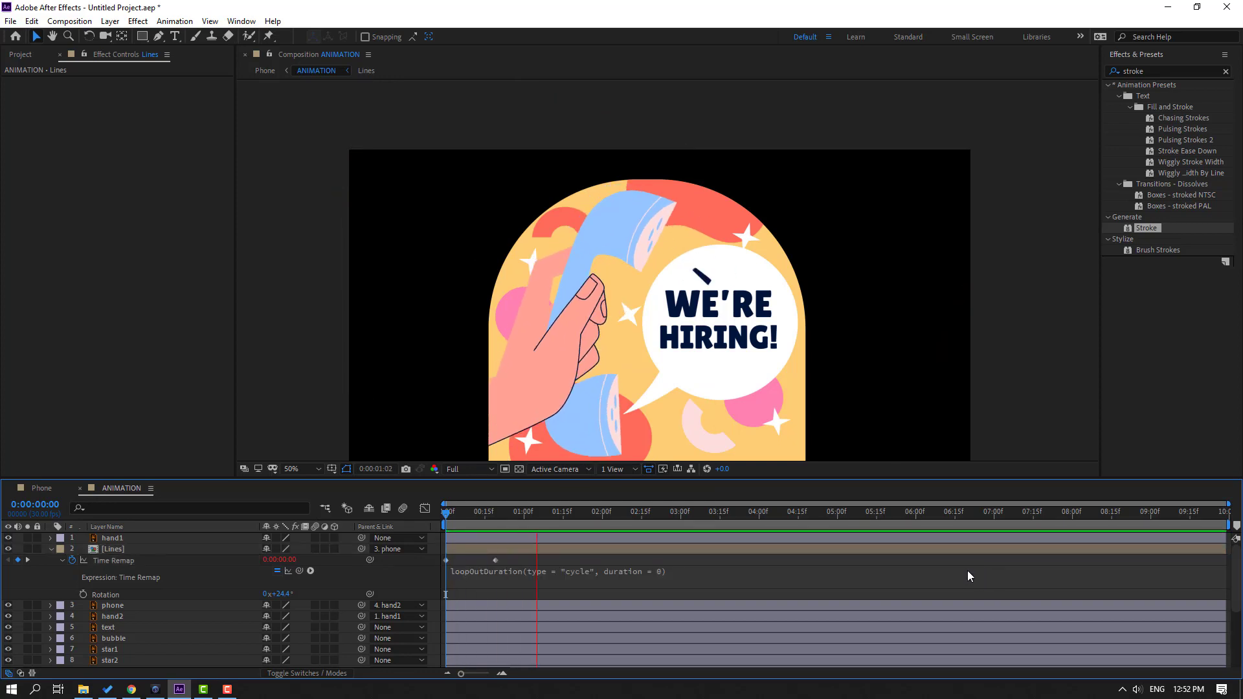
pyautogui.press('space')
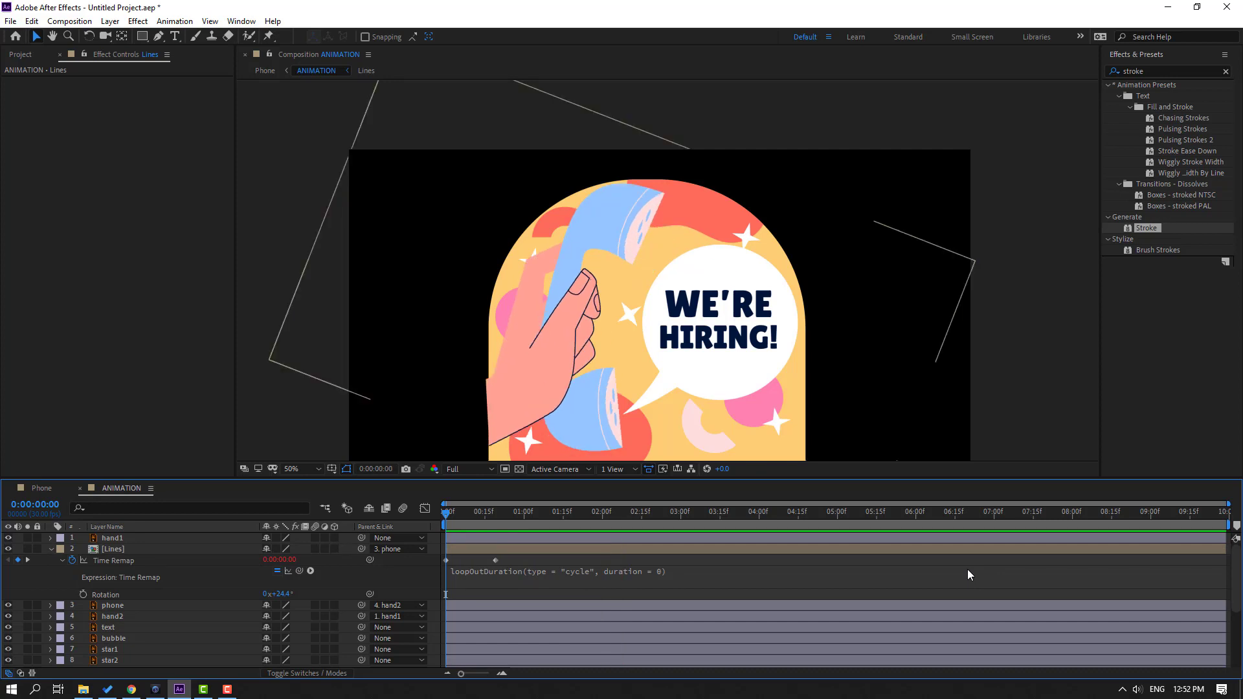
pyautogui.press('space')
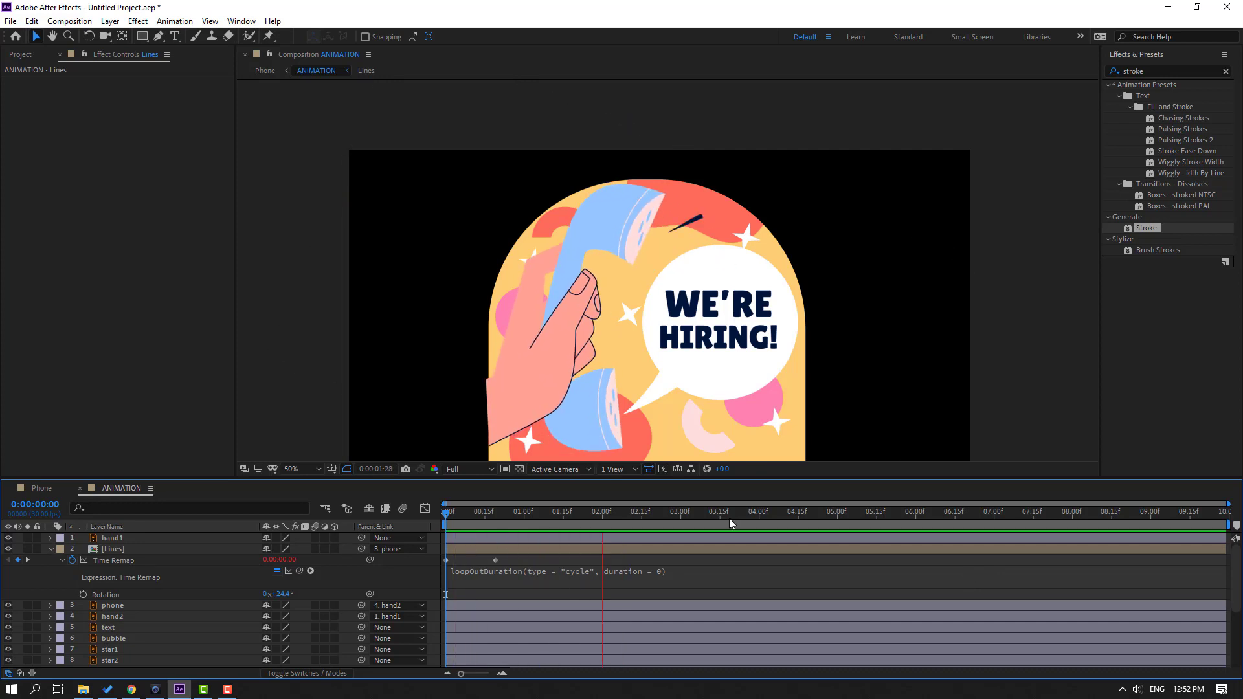
pyautogui.press('space')
pyautogui.press('Home')
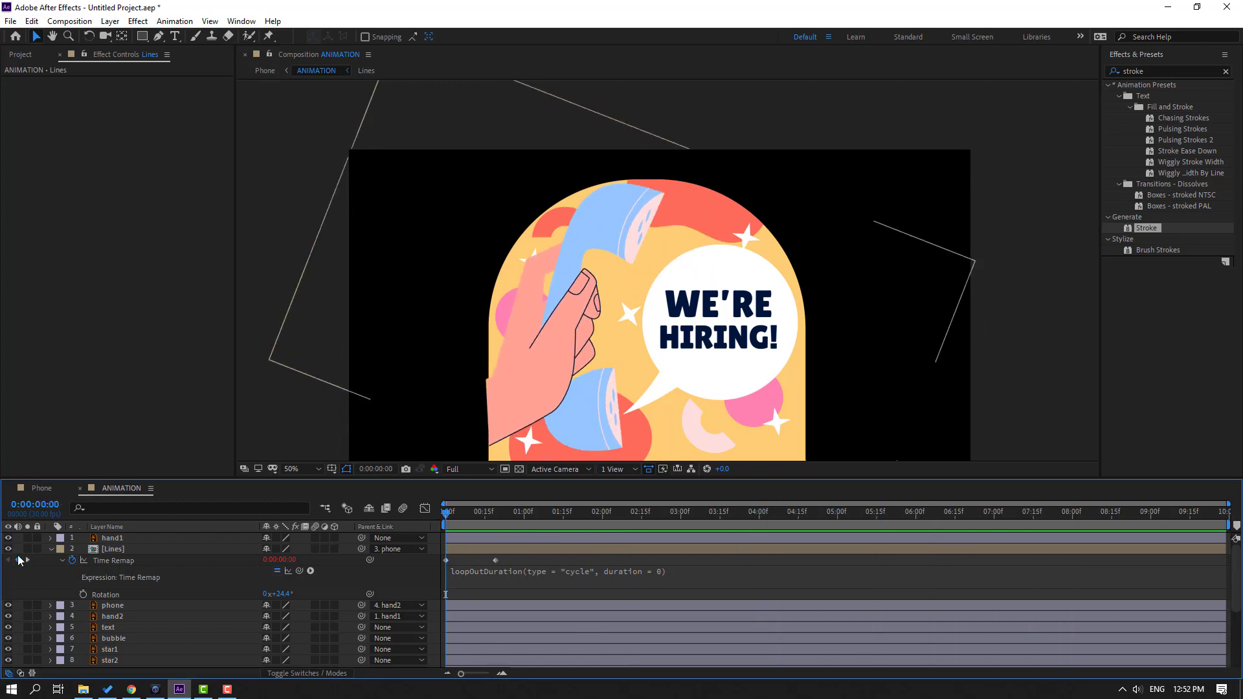
# - Collapse the Lines layer's properties and move the bubble layer's anchor point to the tip of the speech bubble's tail
pyautogui.click(51, 549)
pyautogui.click(110, 636)
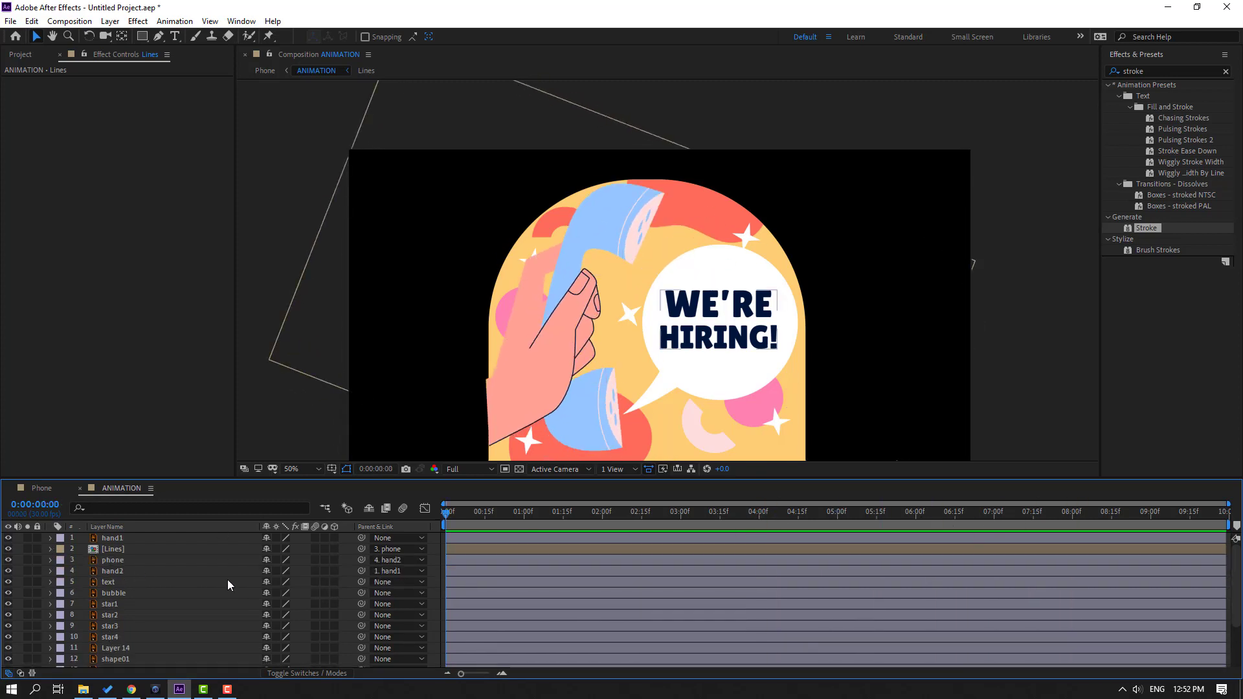
pyautogui.click(101, 601)
pyautogui.click(112, 592)
pyautogui.moveTo(710, 427); pyautogui.dragTo(691, 385)
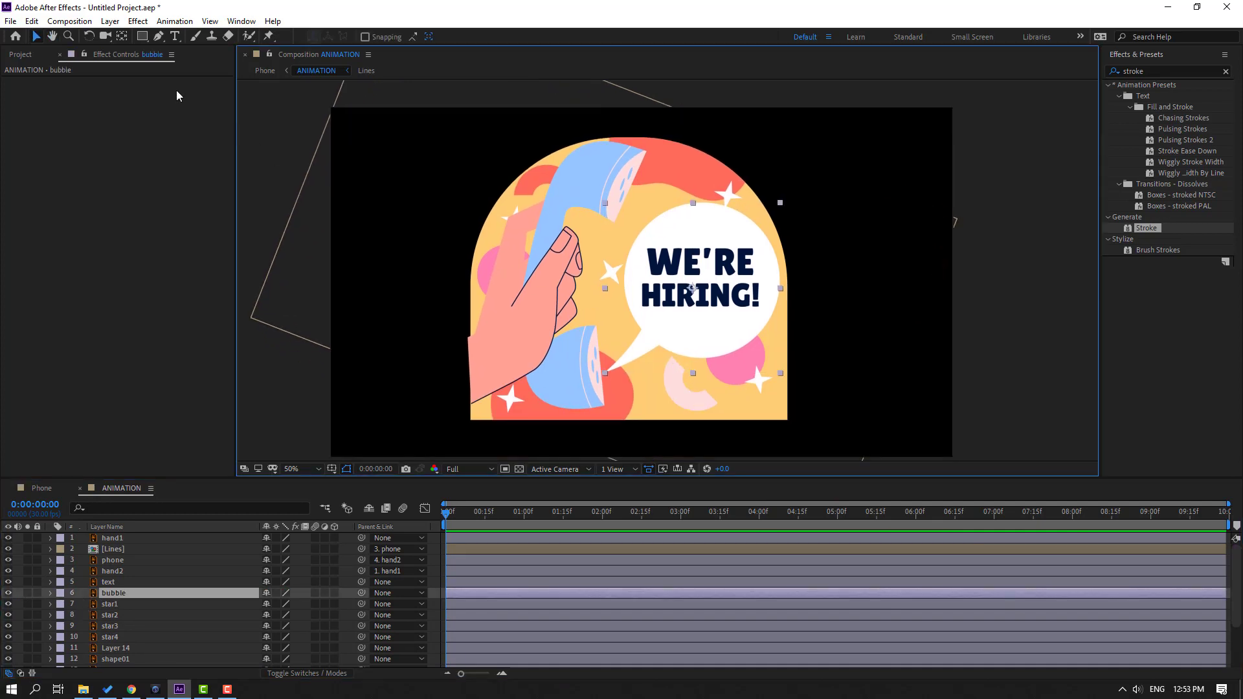
pyautogui.click(123, 37)
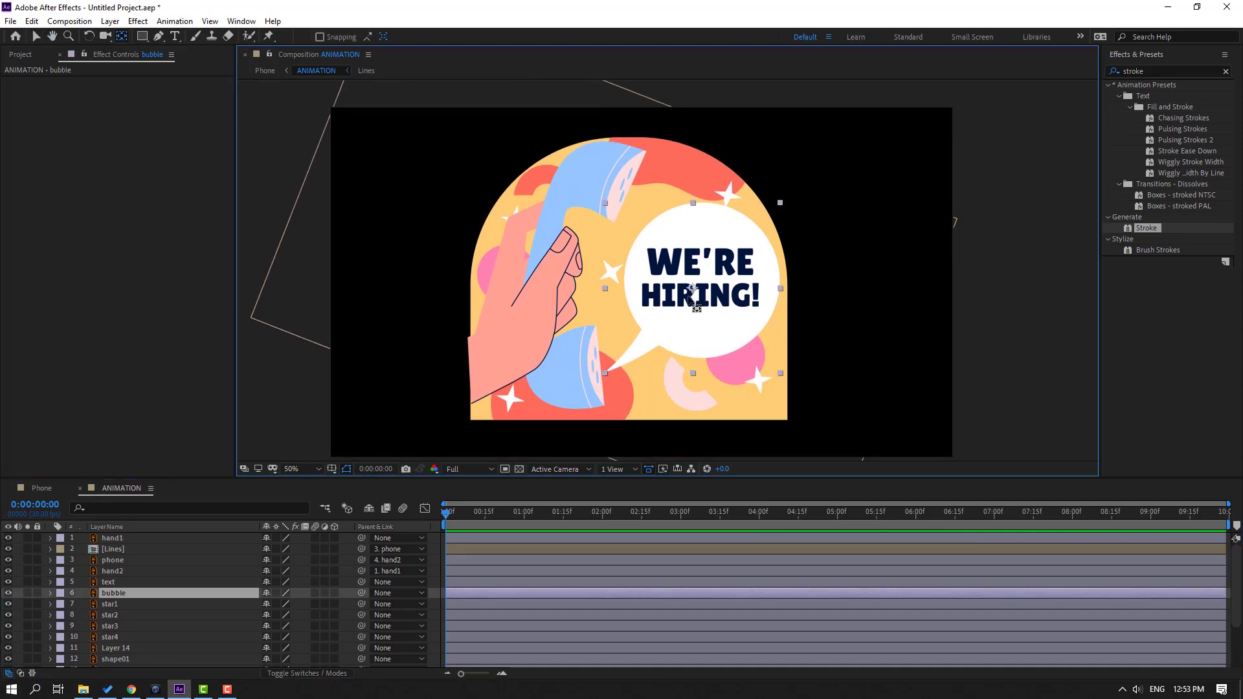
pyautogui.moveTo(691, 288); pyautogui.dragTo(609, 371)
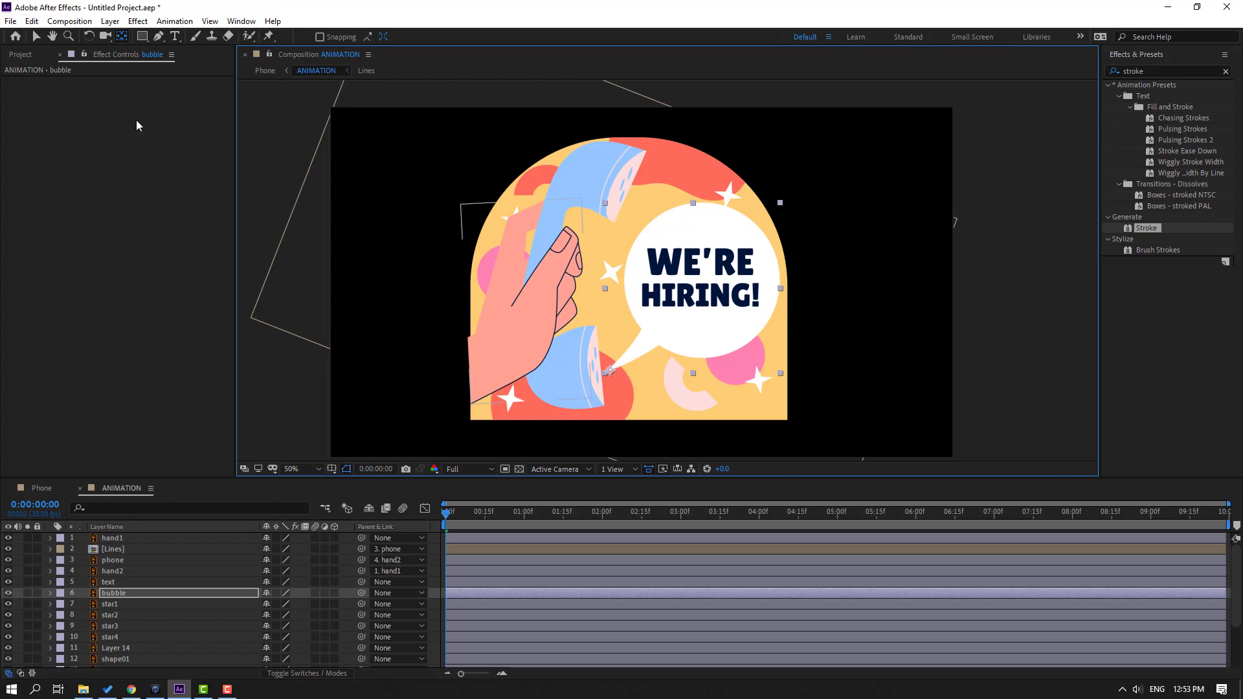
pyautogui.click(37, 37)
# - Apply Animation Composer 3's 2D layer transition Overshoot Scale From Anchor Point to the bubble layer as an In animation
pyautogui.click(242, 21)
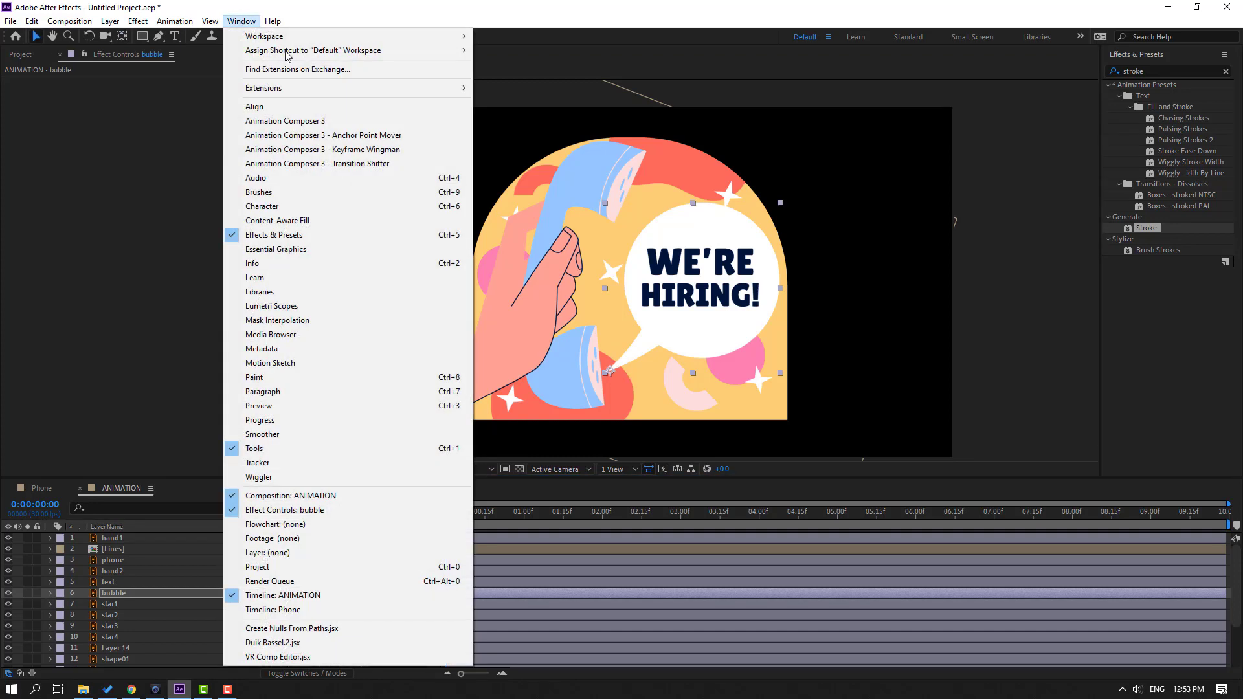
pyautogui.click(300, 123)
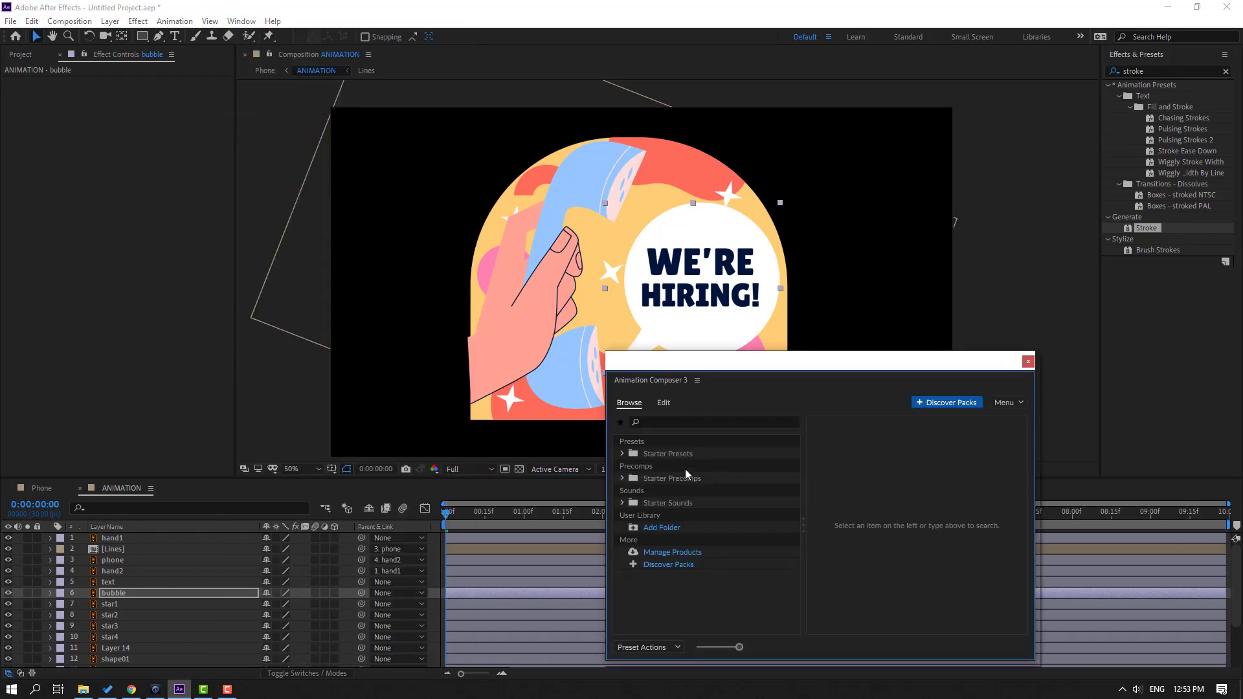
pyautogui.click(622, 453)
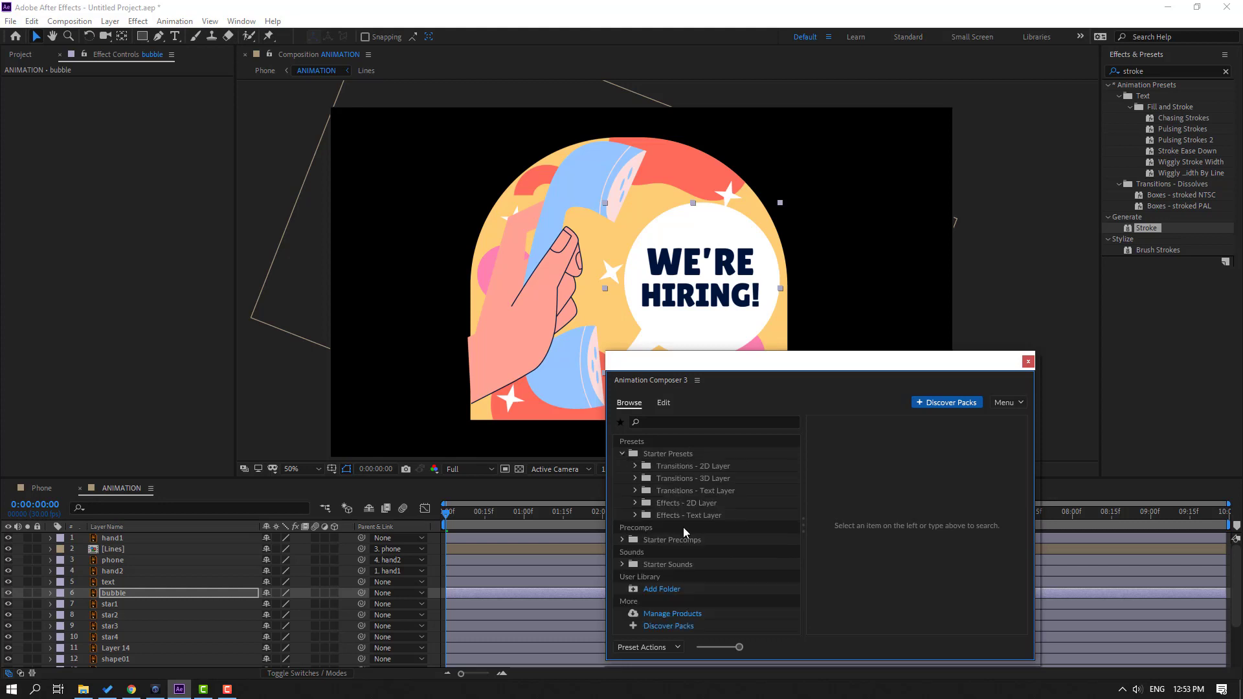
pyautogui.click(635, 467)
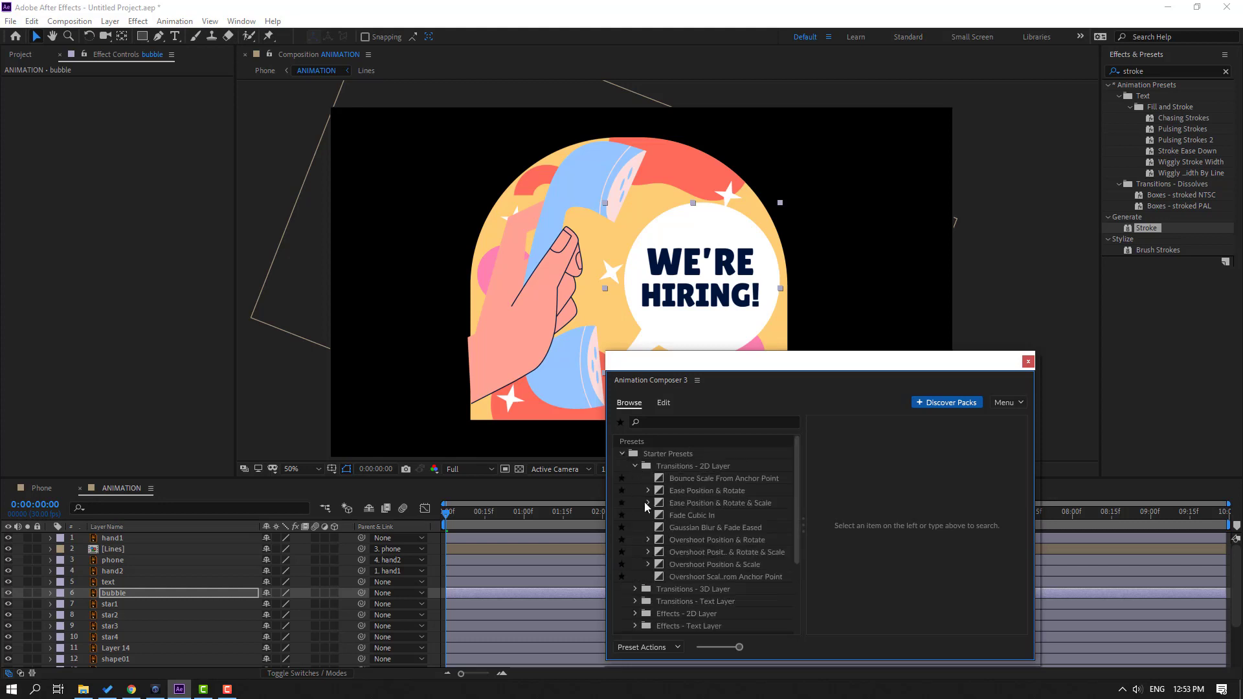
pyautogui.click(688, 565)
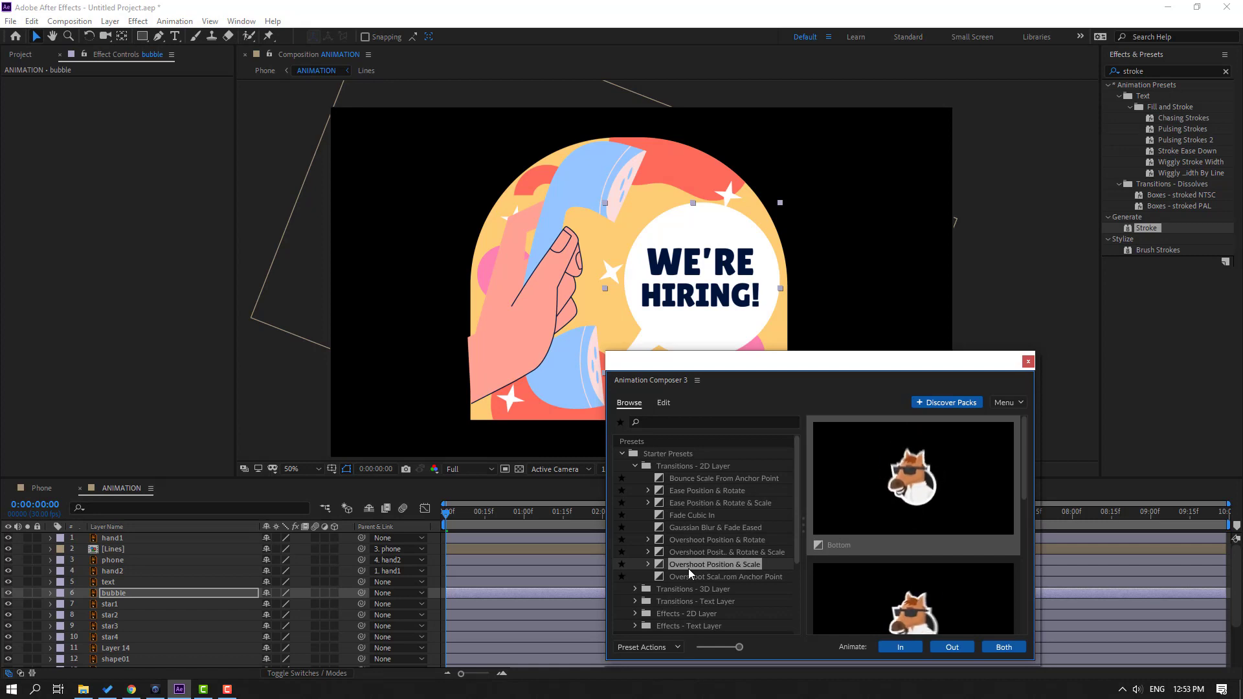
pyautogui.click(690, 578)
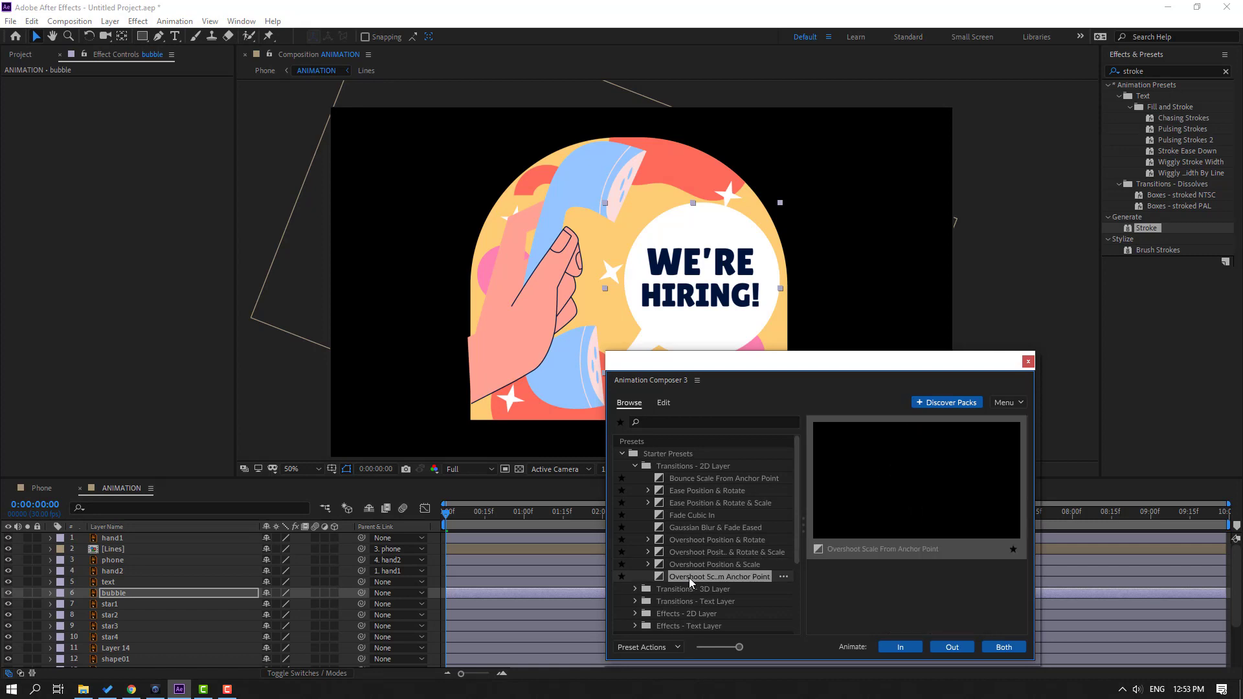
pyautogui.click(901, 647)
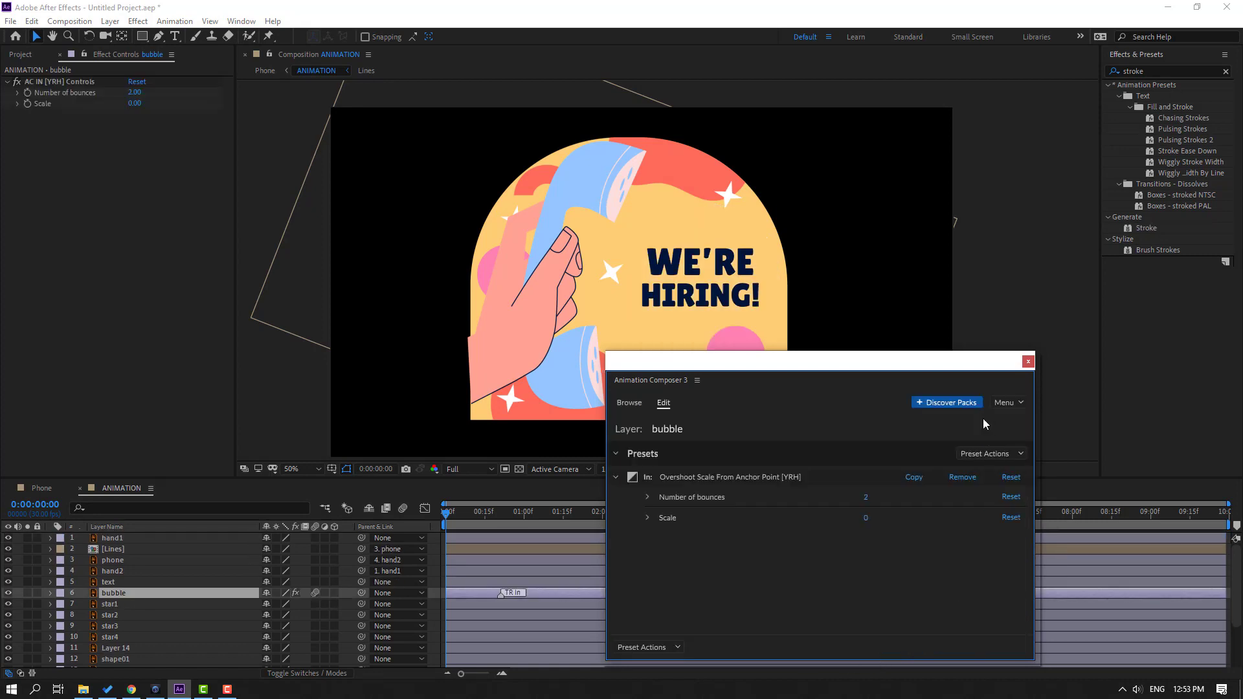
pyautogui.click(1027, 365)
# - Preview the bubble's entrance and lengthen it by placing its In marker at about 1.6 seconds
pyautogui.press('space')
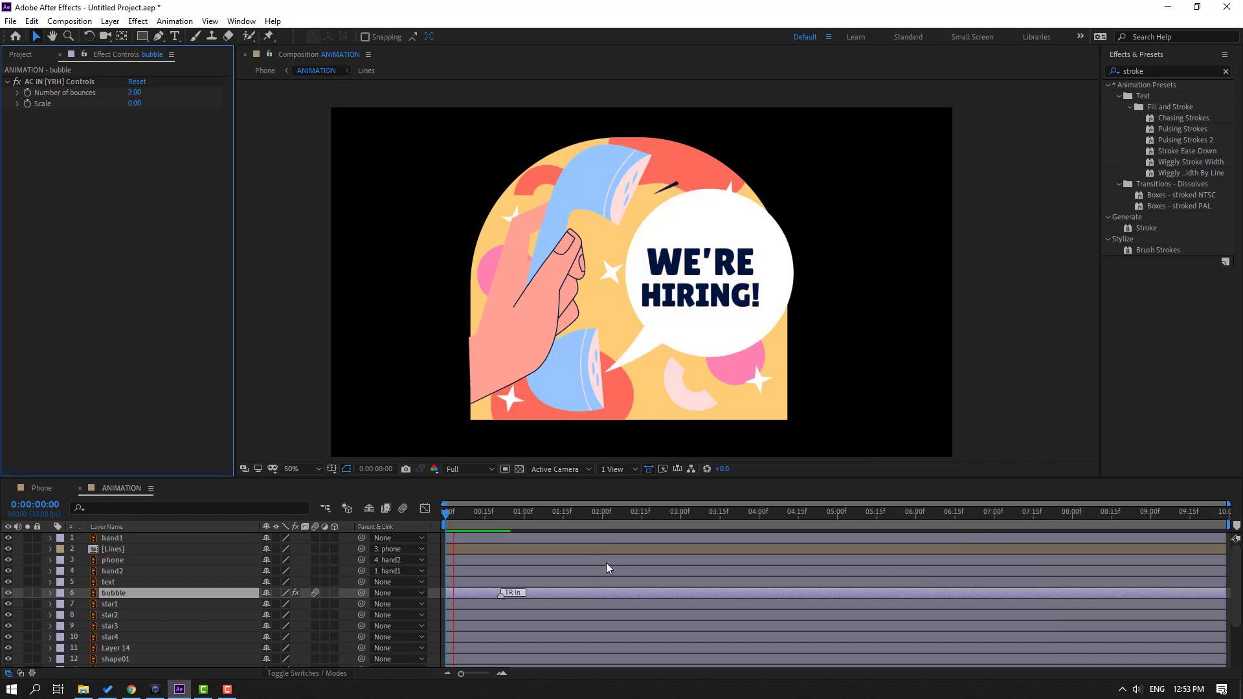
pyautogui.moveTo(502, 594); pyautogui.dragTo(618, 603)
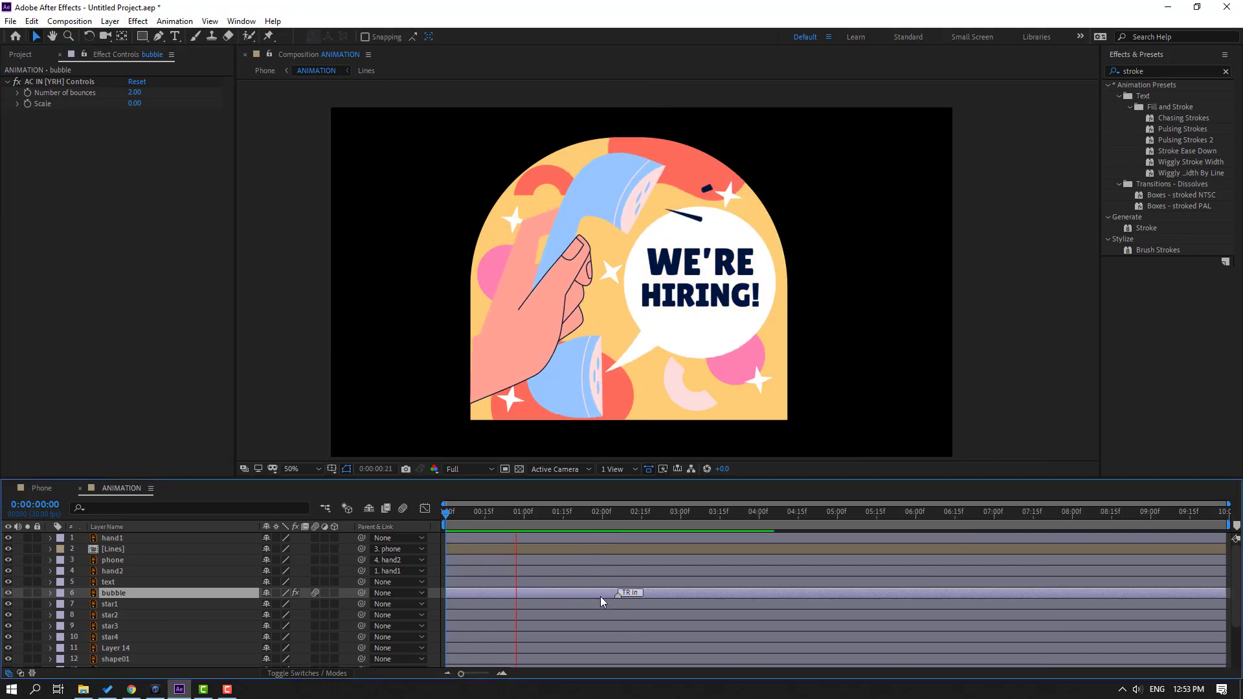
pyautogui.moveTo(614, 597); pyautogui.dragTo(563, 598)
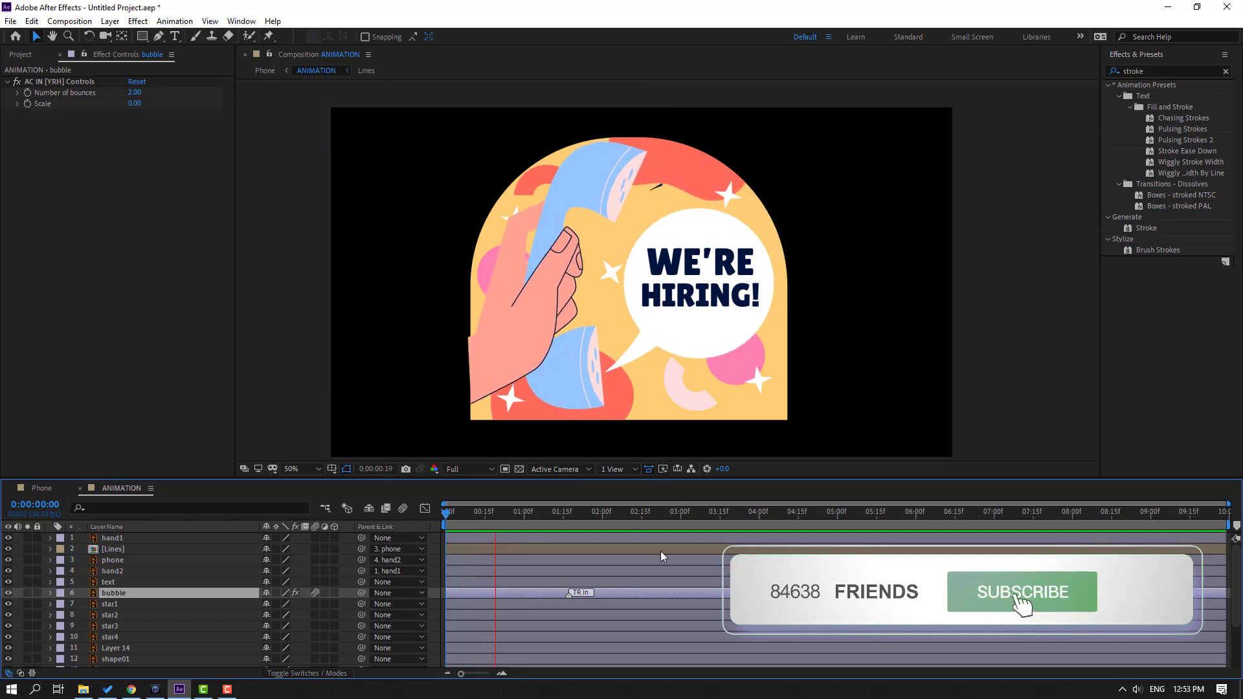
pyautogui.press('space')
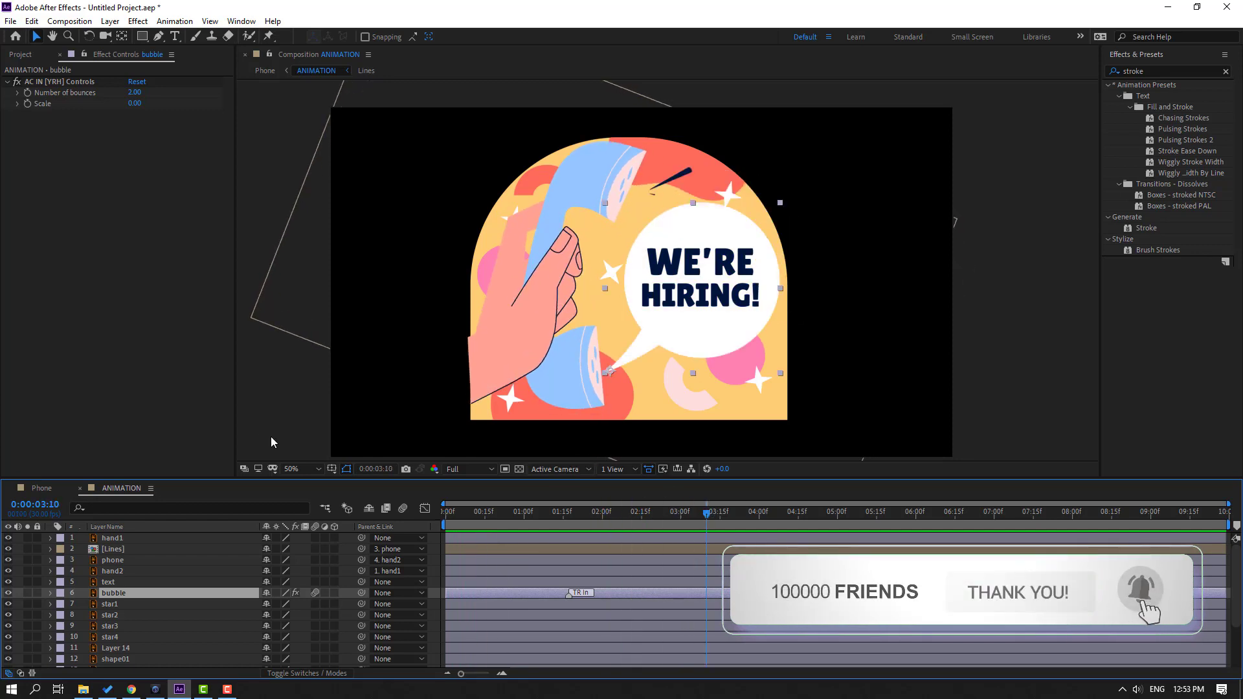
pyautogui.click(1039, 347)
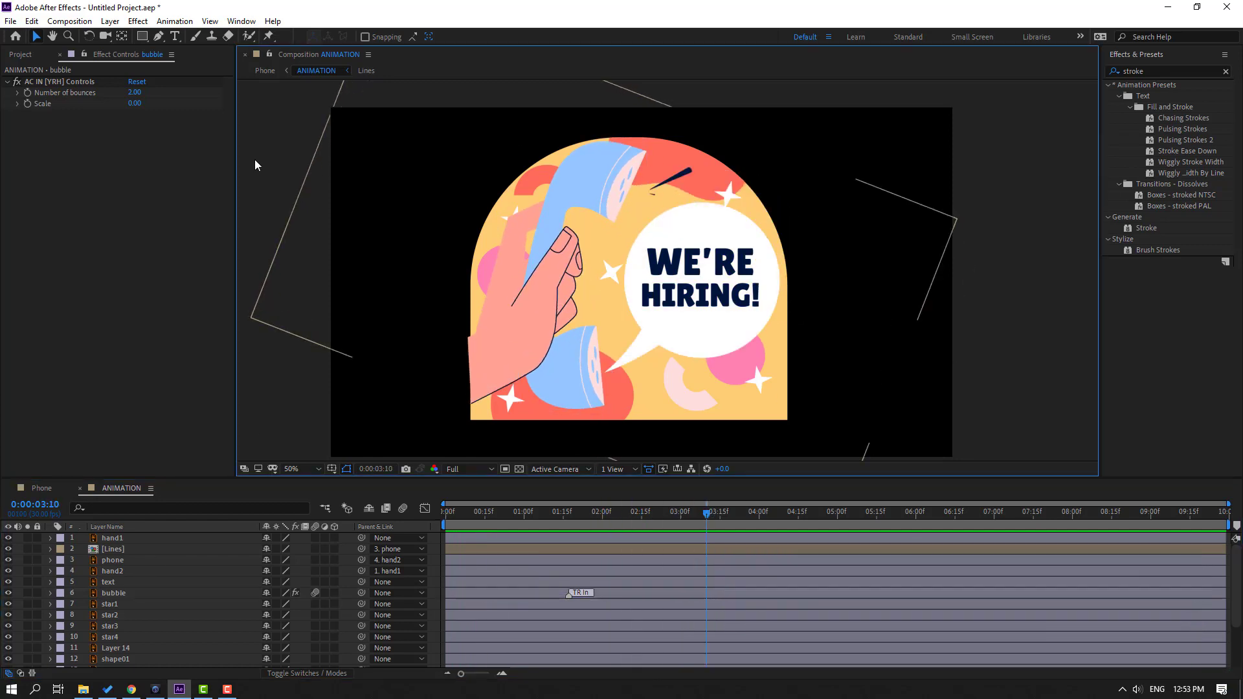
# - Create a paragraph text layer reading WE'RE HIRING in the black area beside the illustration
pyautogui.click(174, 38)
pyautogui.scroll(1, 730, 316)
pyautogui.moveTo(680, 371); pyautogui.dragTo(499, 271)
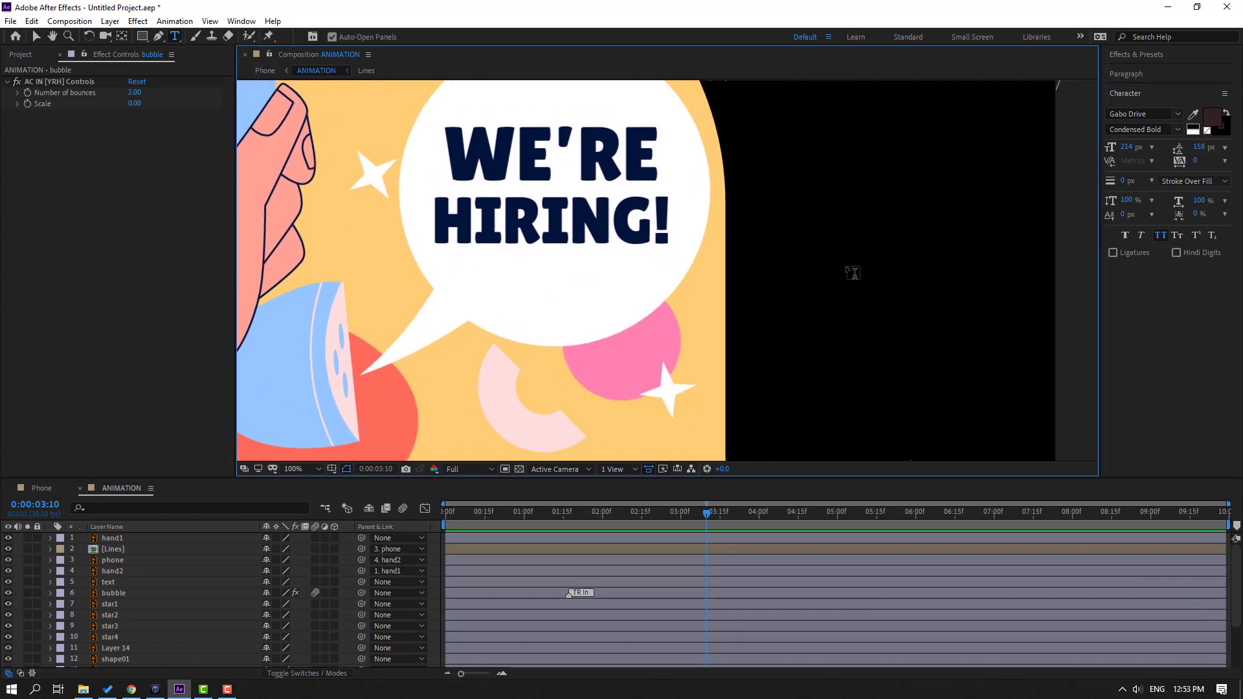
pyautogui.moveTo(853, 272); pyautogui.dragTo(685, 306)
pyautogui.moveTo(647, 206); pyautogui.dragTo(948, 398)
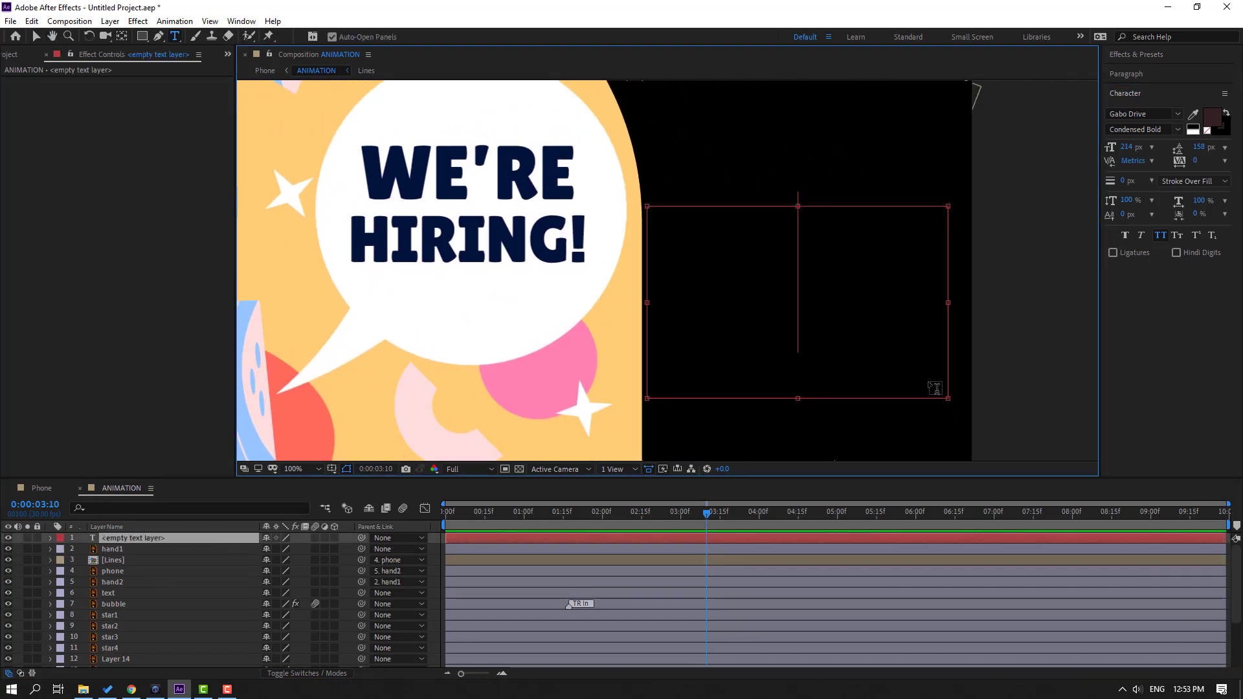
pyautogui.write('WE')
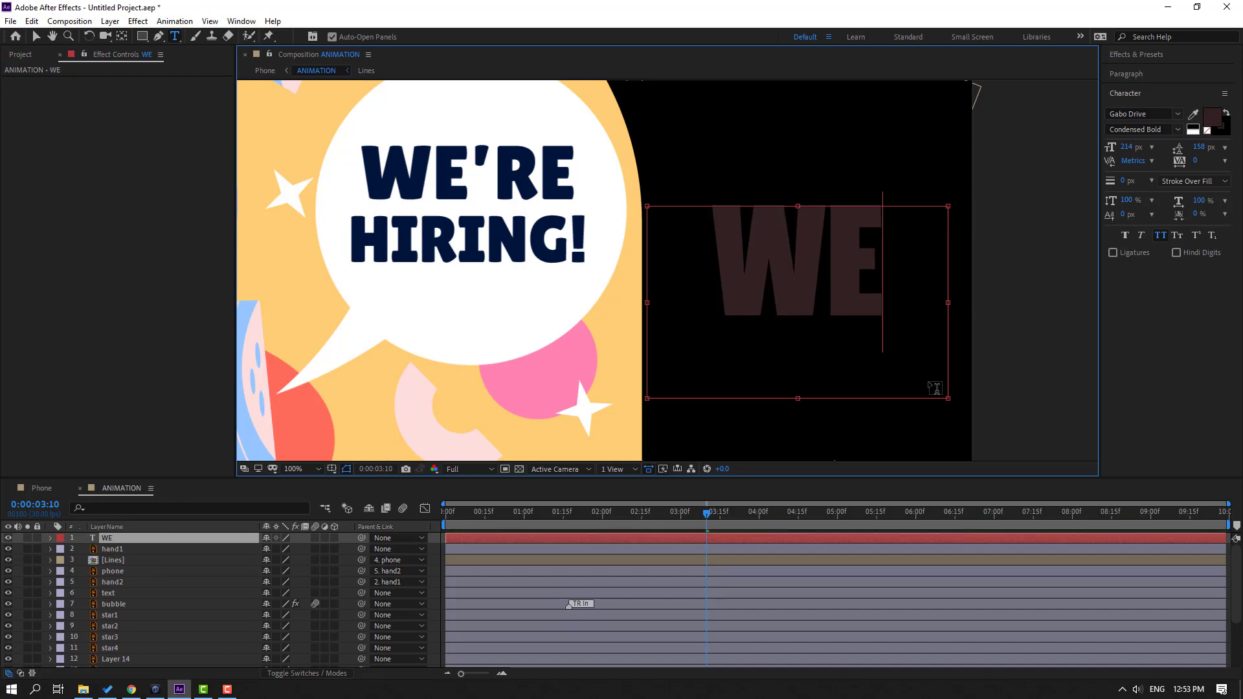
pyautogui.write("'RE HIRING")
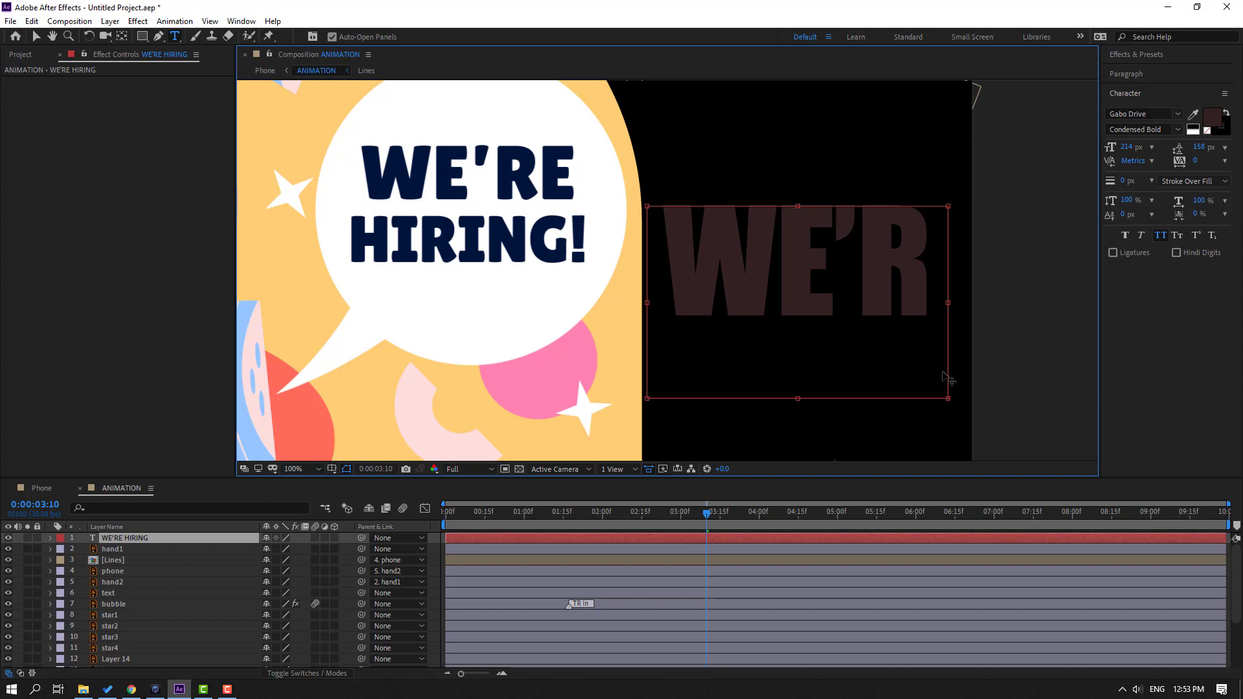
# - Set the new text's font size to 150 px and leading to 96 px, enlarging its text box to fit both words
pyautogui.hotkey('ctrl', 'a')
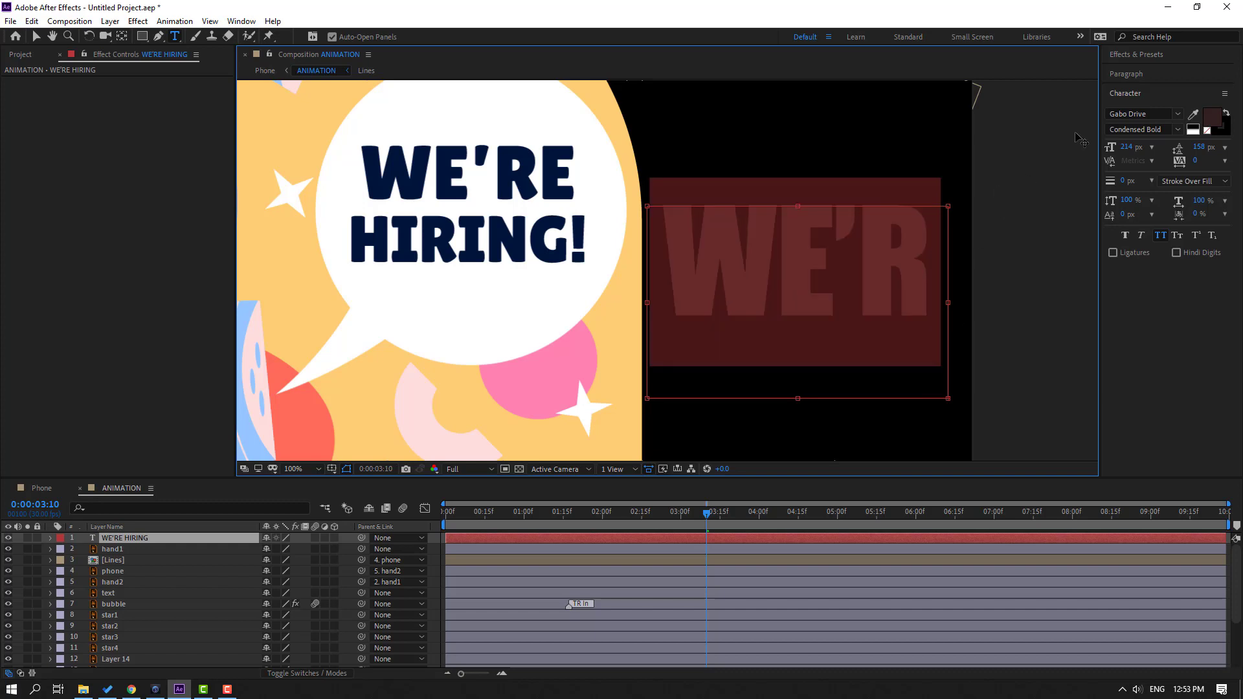
pyautogui.moveTo(1130, 148); pyautogui.dragTo(1102, 183)
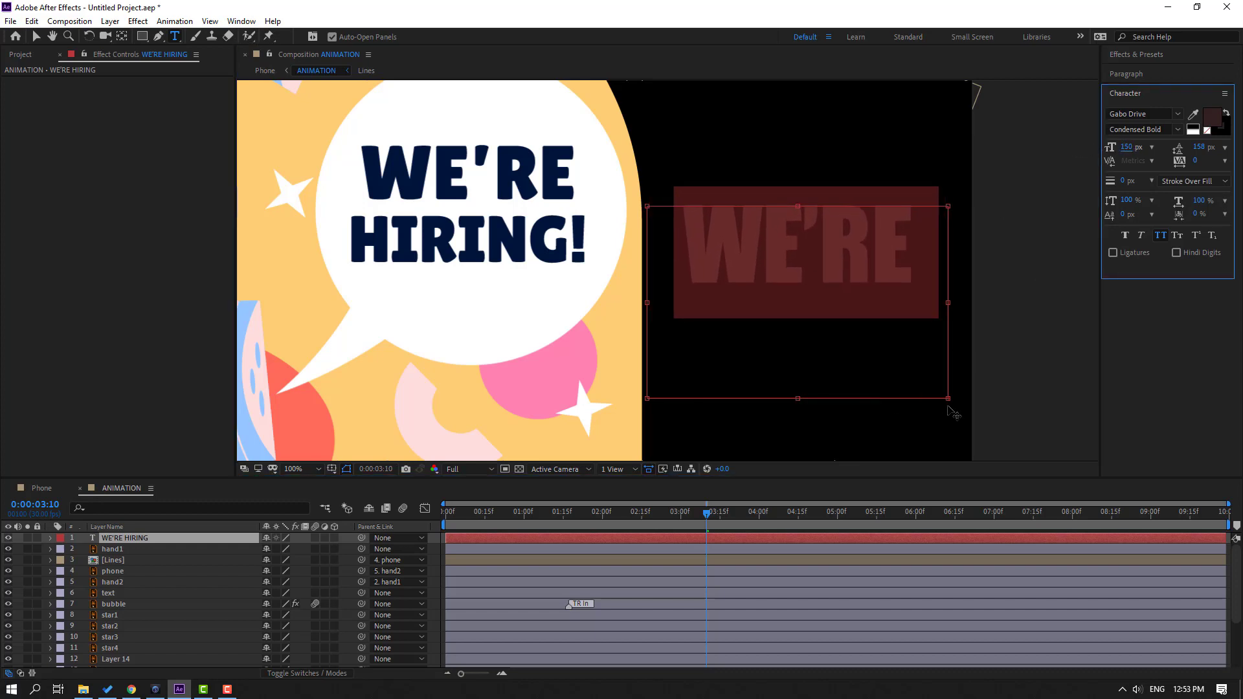
pyautogui.moveTo(950, 401); pyautogui.dragTo(968, 419)
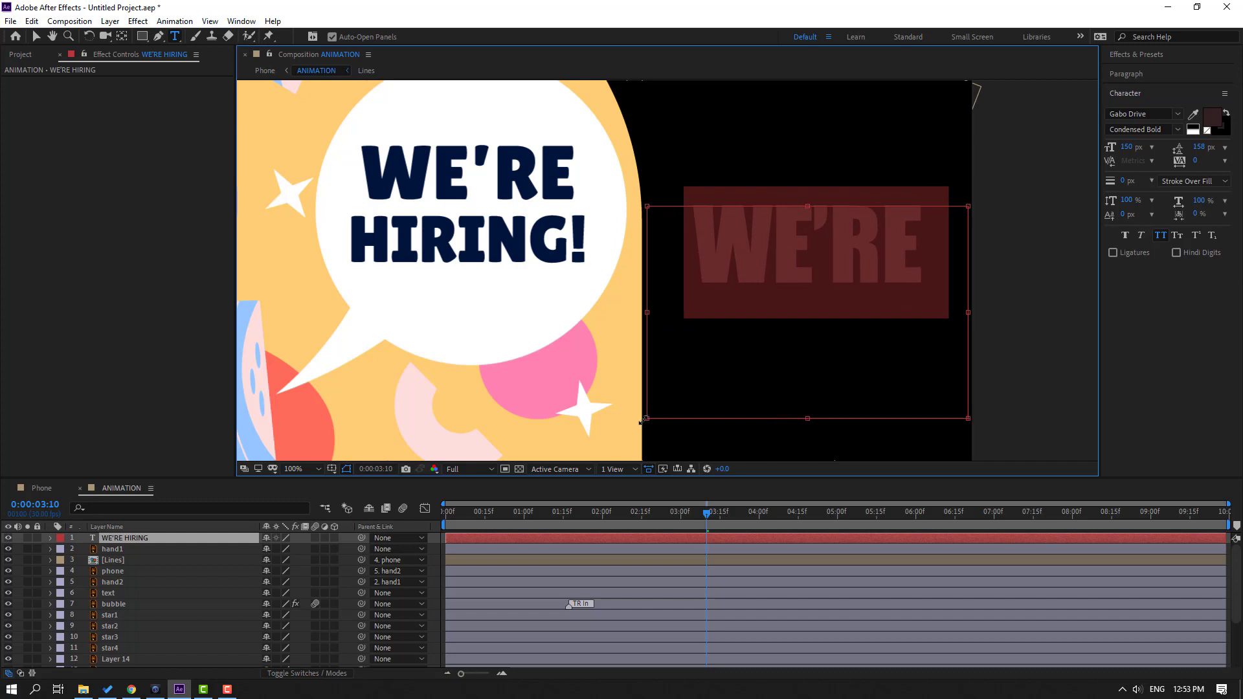
pyautogui.moveTo(640, 422); pyautogui.dragTo(587, 450)
pyautogui.moveTo(1198, 147); pyautogui.dragTo(1165, 155)
pyautogui.click(749, 321)
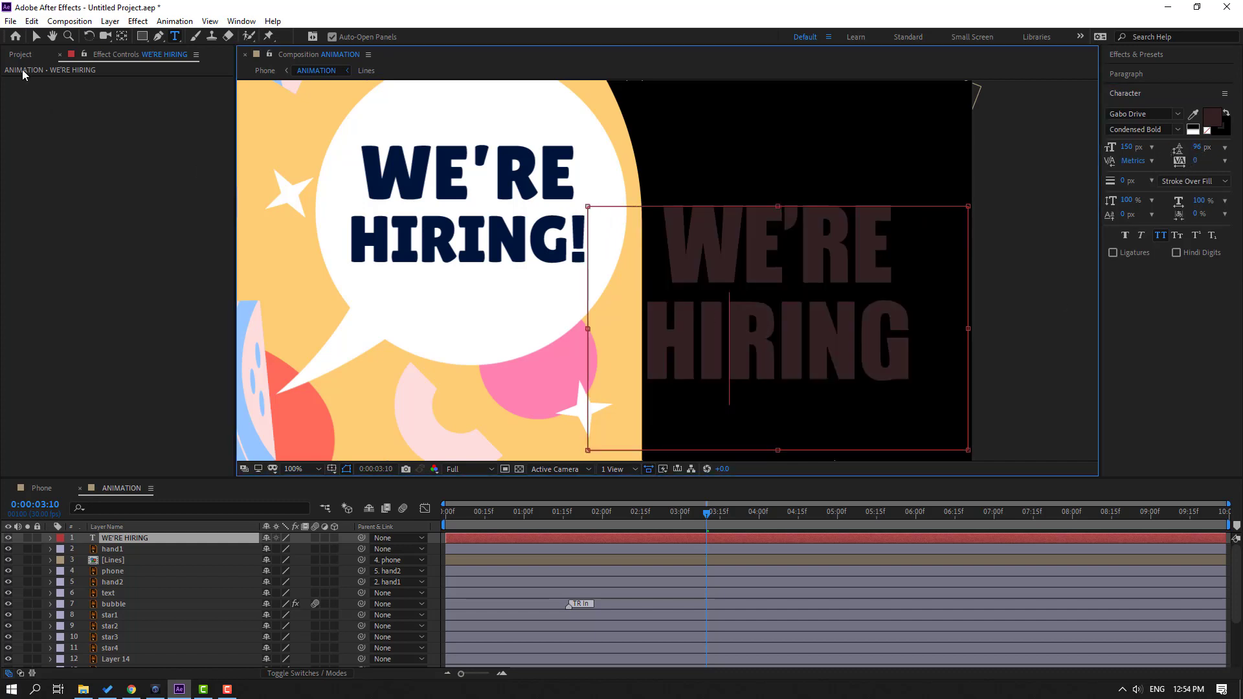
# - Fill the new WE'RE HIRING text with the dark navy sampled from the original bubble lettering
pyautogui.click(38, 40)
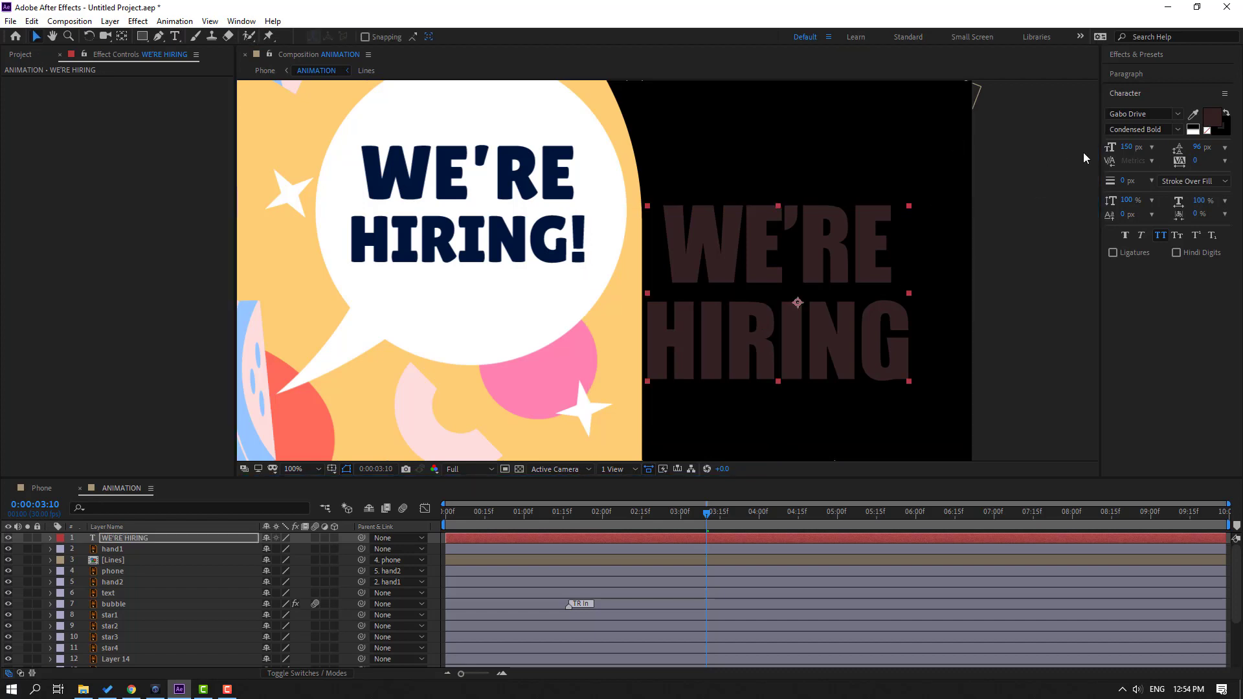
pyautogui.click(1193, 115)
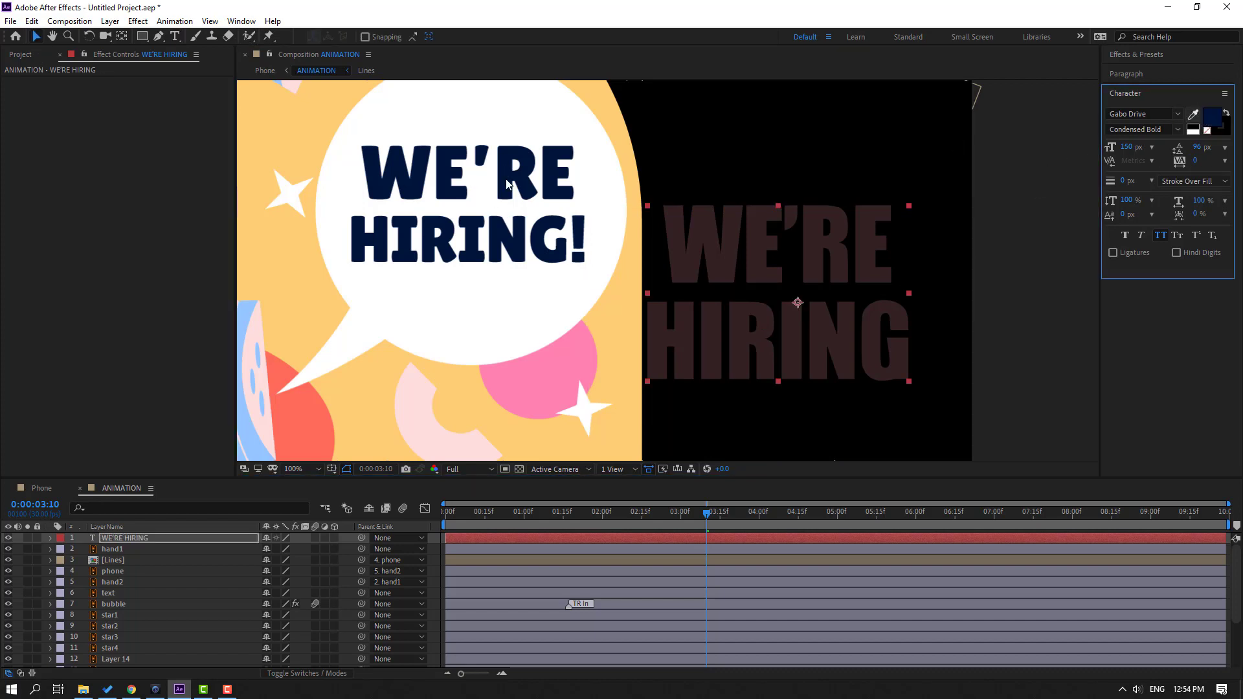
pyautogui.click(508, 185)
pyautogui.click(30, 37)
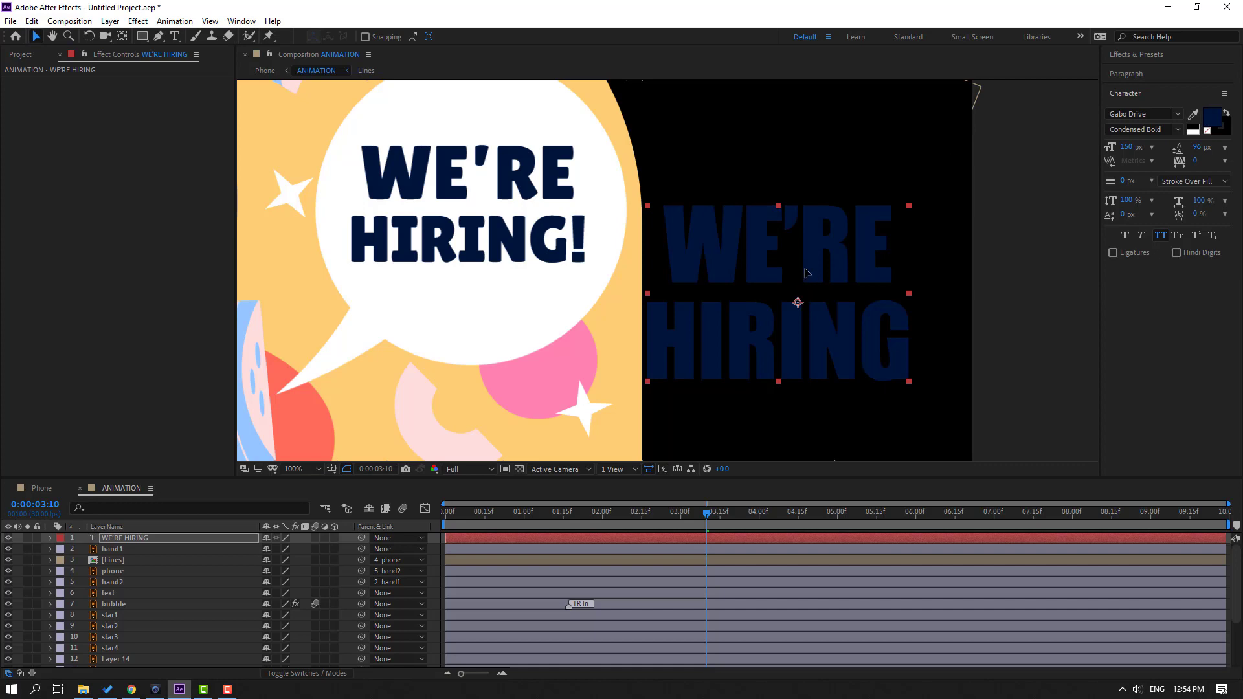
# - Place the new WE'RE HIRING text over the bubble lettering, reducing its font size to 136 px and leading to 75 px
pyautogui.moveTo(806, 272); pyautogui.dragTo(508, 186)
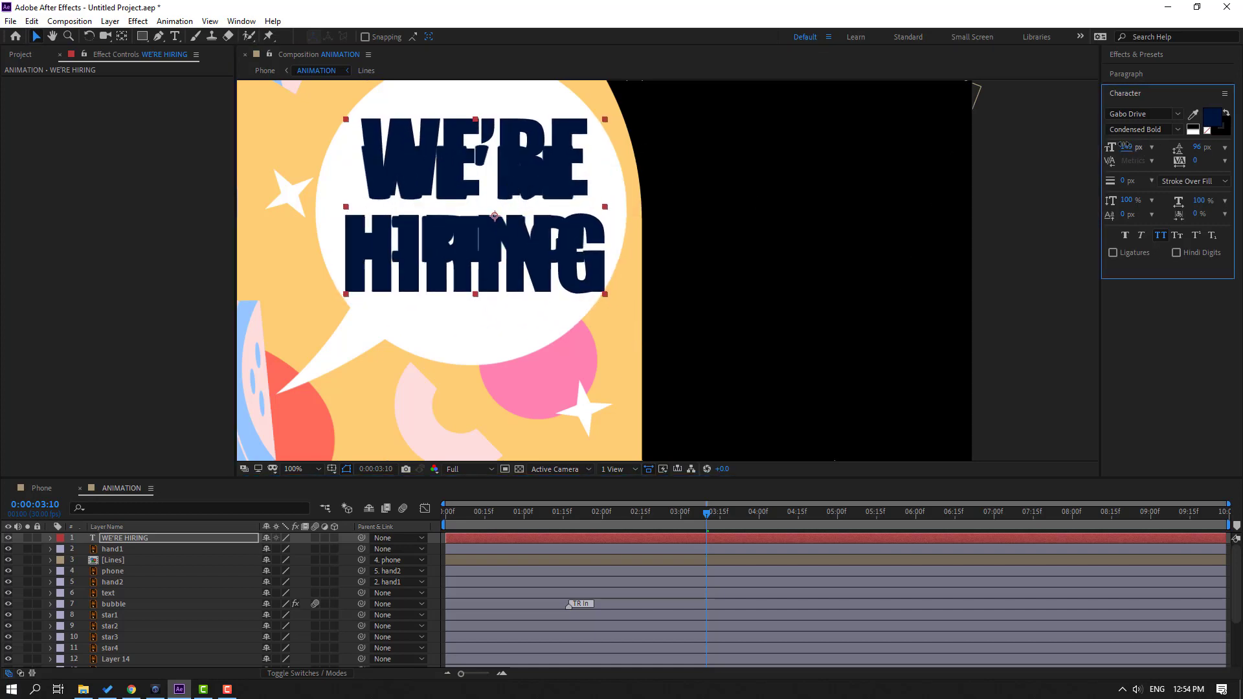
pyautogui.moveTo(1127, 147); pyautogui.dragTo(1119, 147)
pyautogui.moveTo(1194, 147); pyautogui.dragTo(1181, 146)
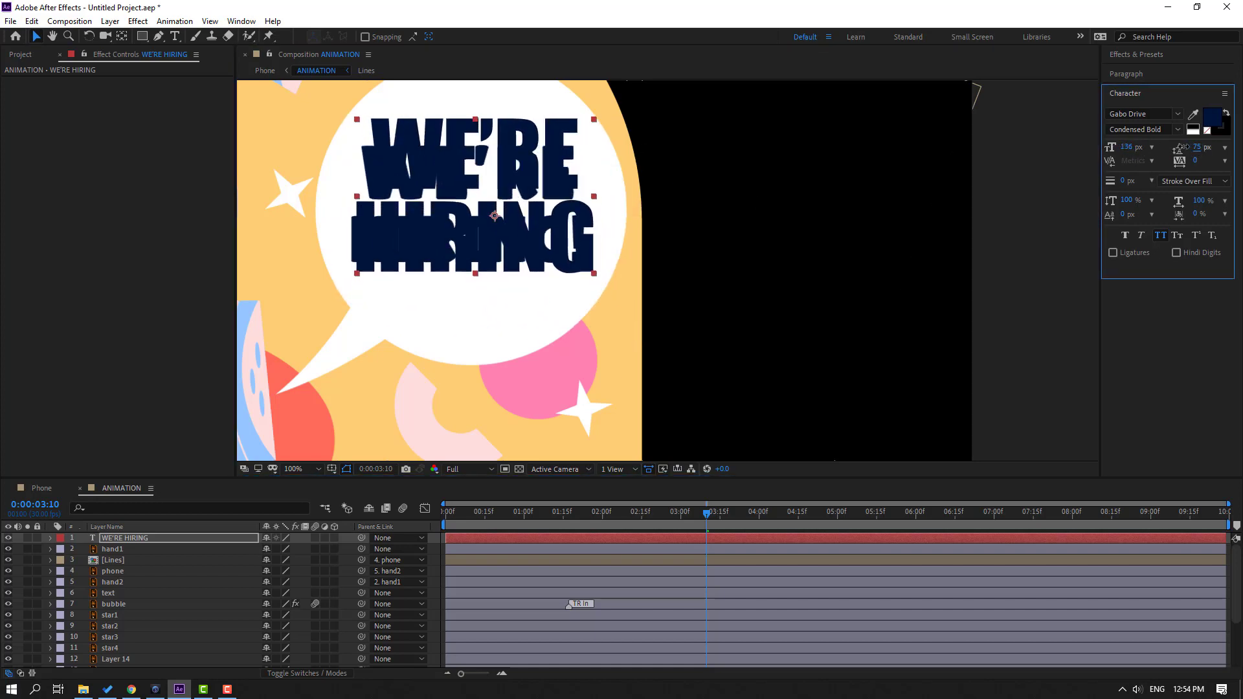
pyautogui.moveTo(508, 165); pyautogui.dragTo(508, 170)
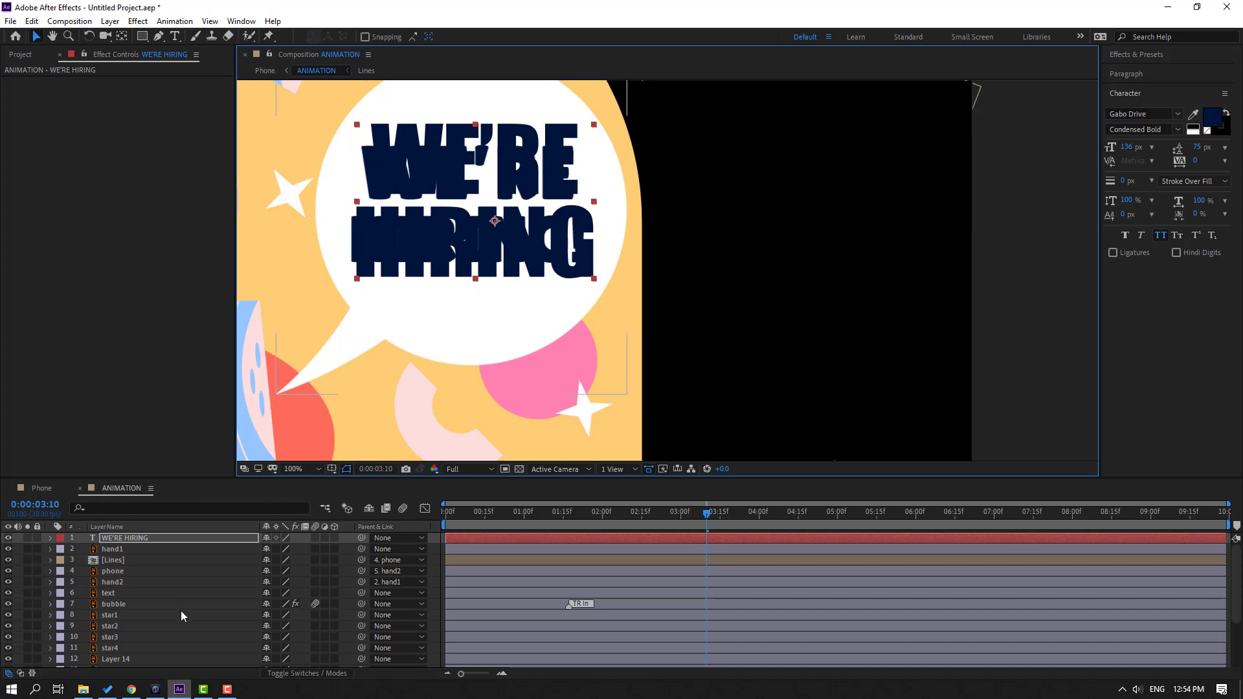
# - Delete the original text layer and nudge the new WE'RE HIRING text into the middle of the bubble
pyautogui.click(123, 593)
pyautogui.press('Delete')
pyautogui.moveTo(510, 215); pyautogui.dragTo(506, 217)
# - Apply Animation Composer's Overshoot Position & Scale Characters text preset to the WE'RE HIRING layer as an In transition
pyautogui.click(242, 21)
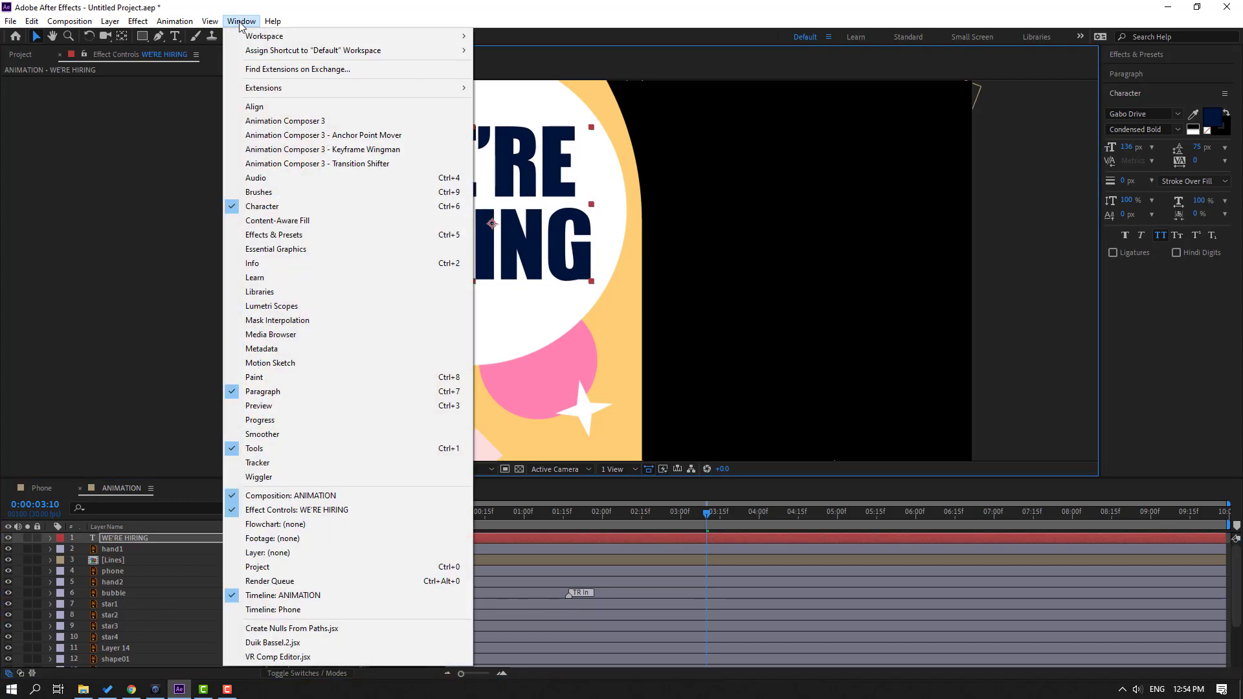
pyautogui.click(284, 121)
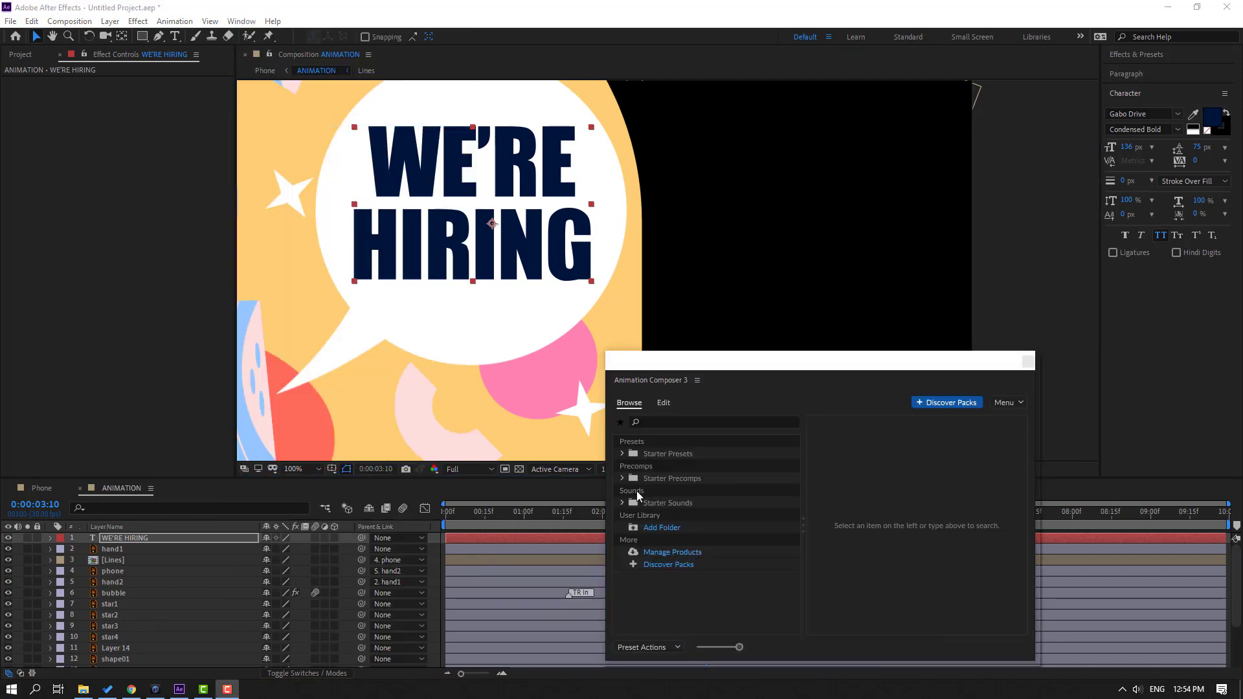
pyautogui.click(622, 453)
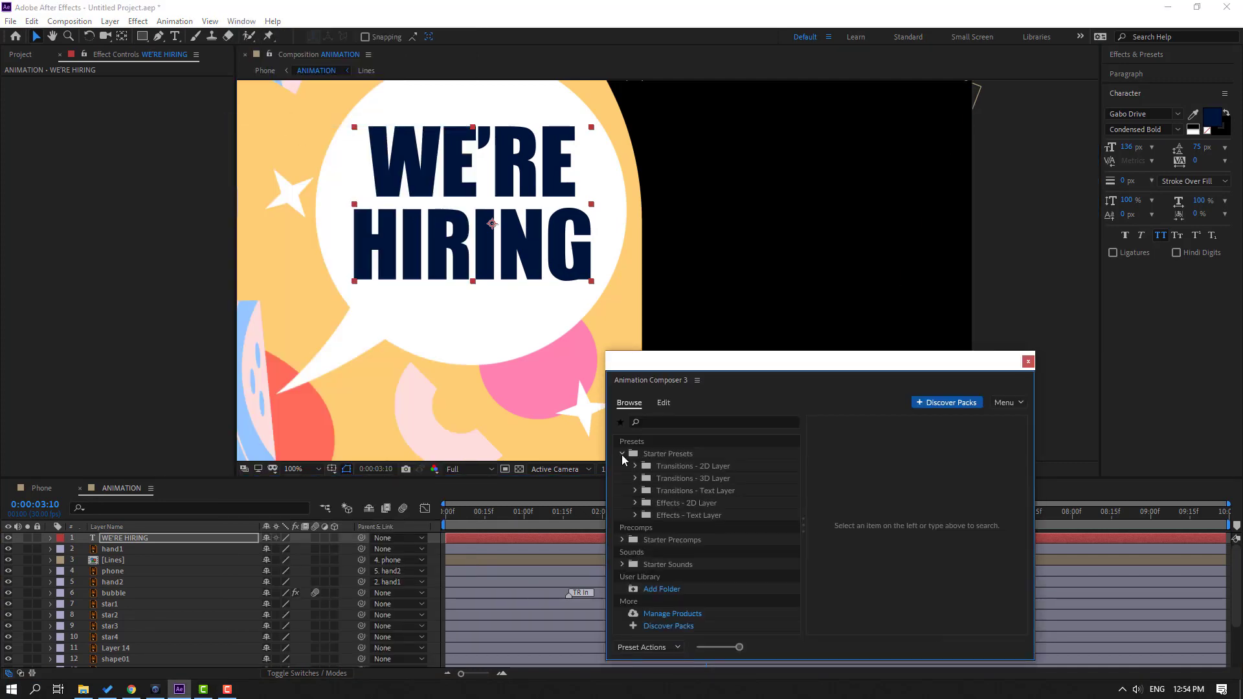
pyautogui.click(635, 491)
pyautogui.click(648, 503)
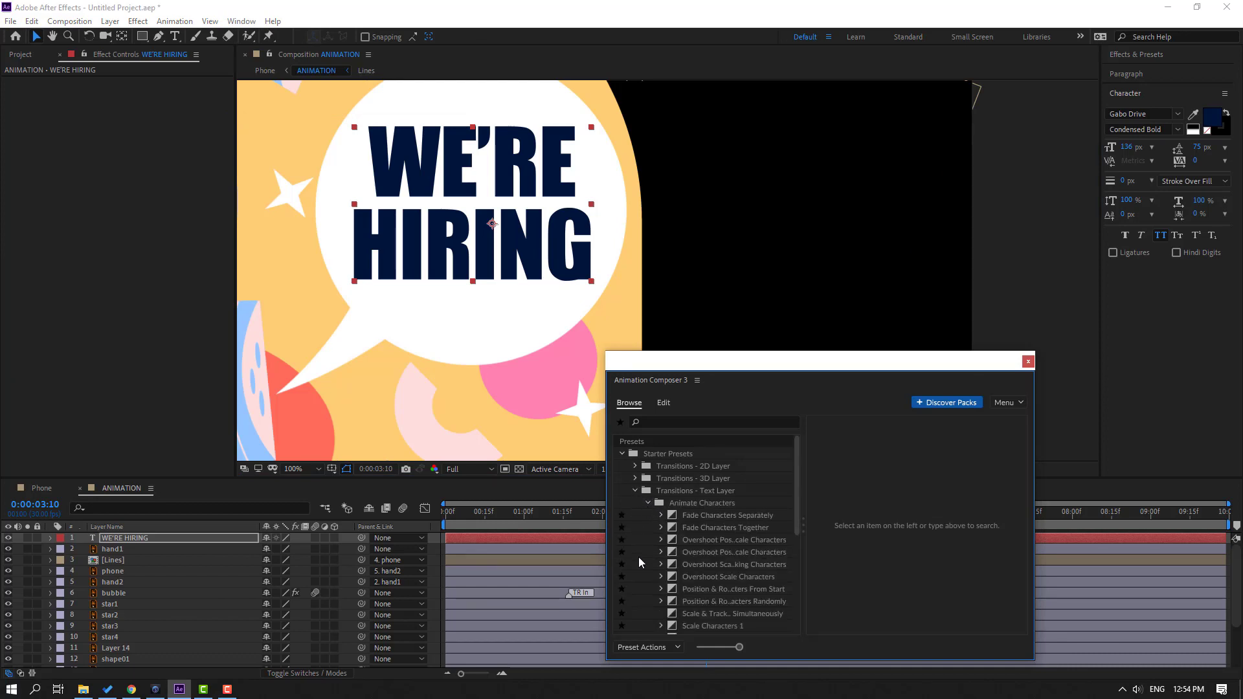
pyautogui.click(725, 565)
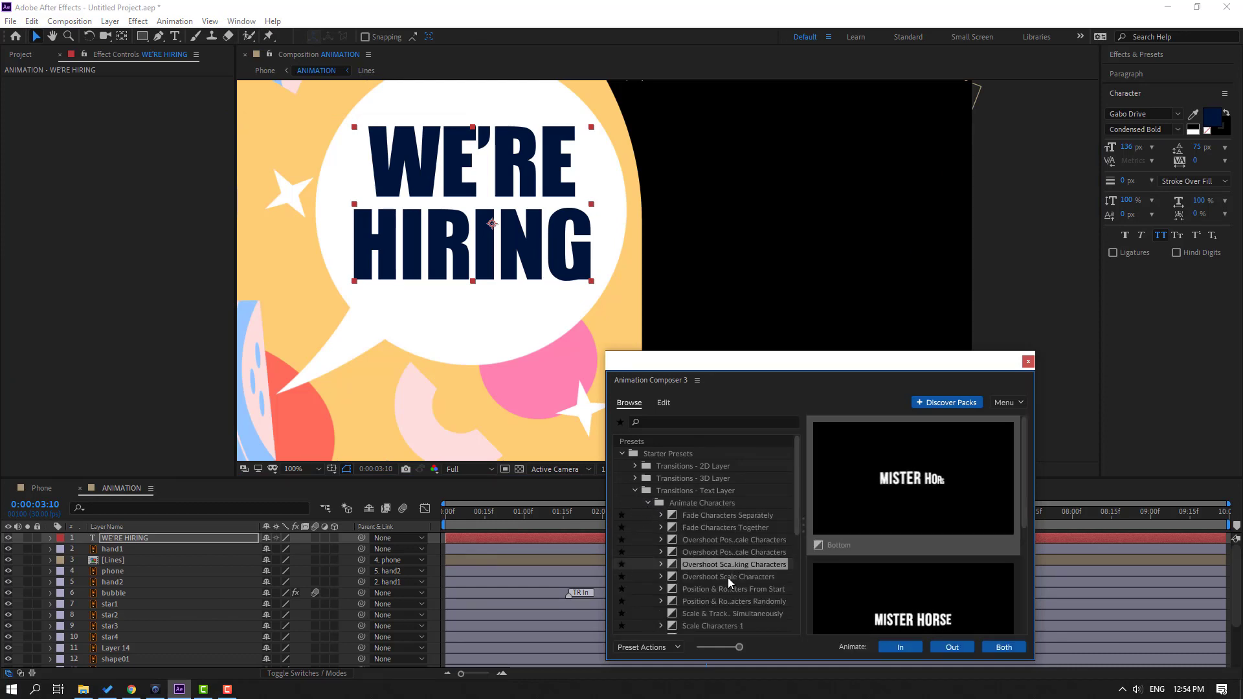
pyautogui.click(714, 554)
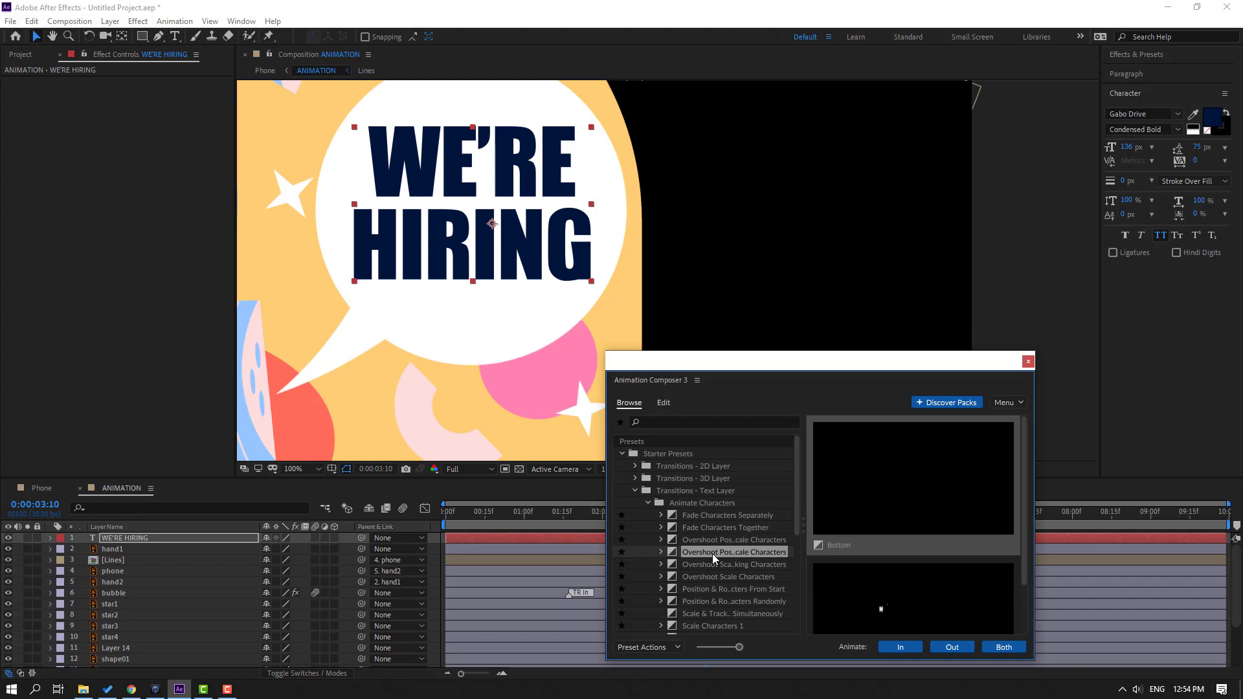
pyautogui.click(901, 647)
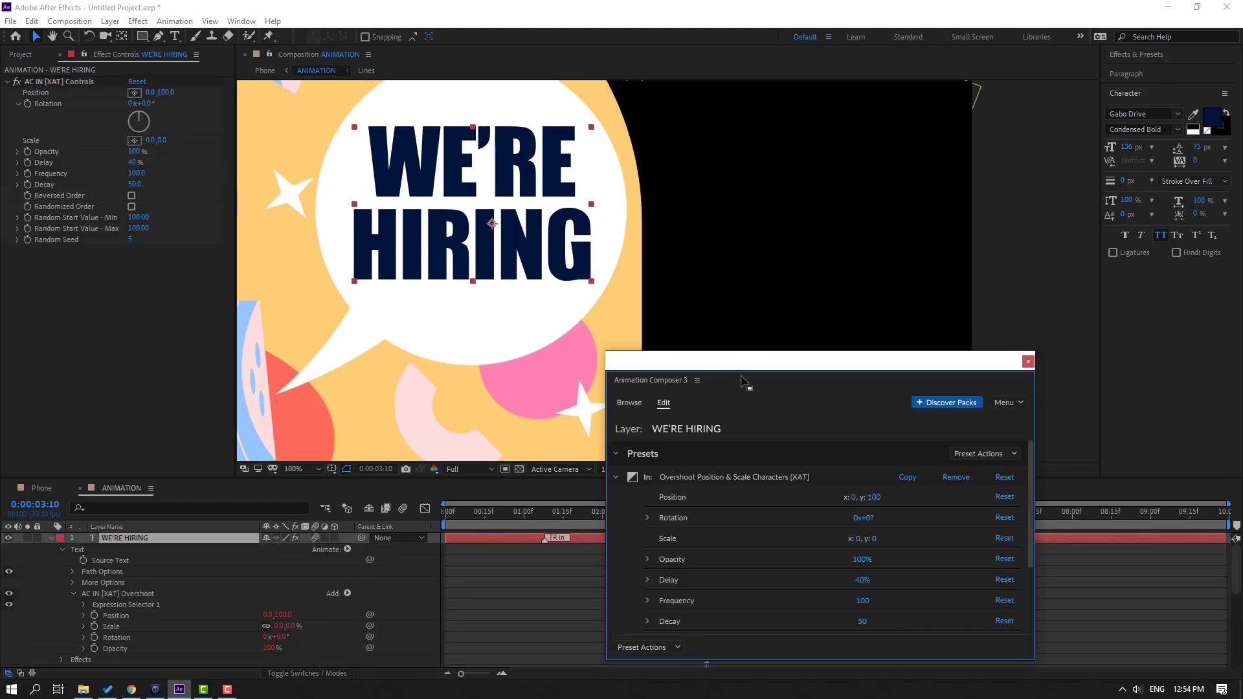
# - Scrub through the timeline to preview the WE'RE HIRING text's character entrance
pyautogui.moveTo(746, 367); pyautogui.dragTo(724, 521)
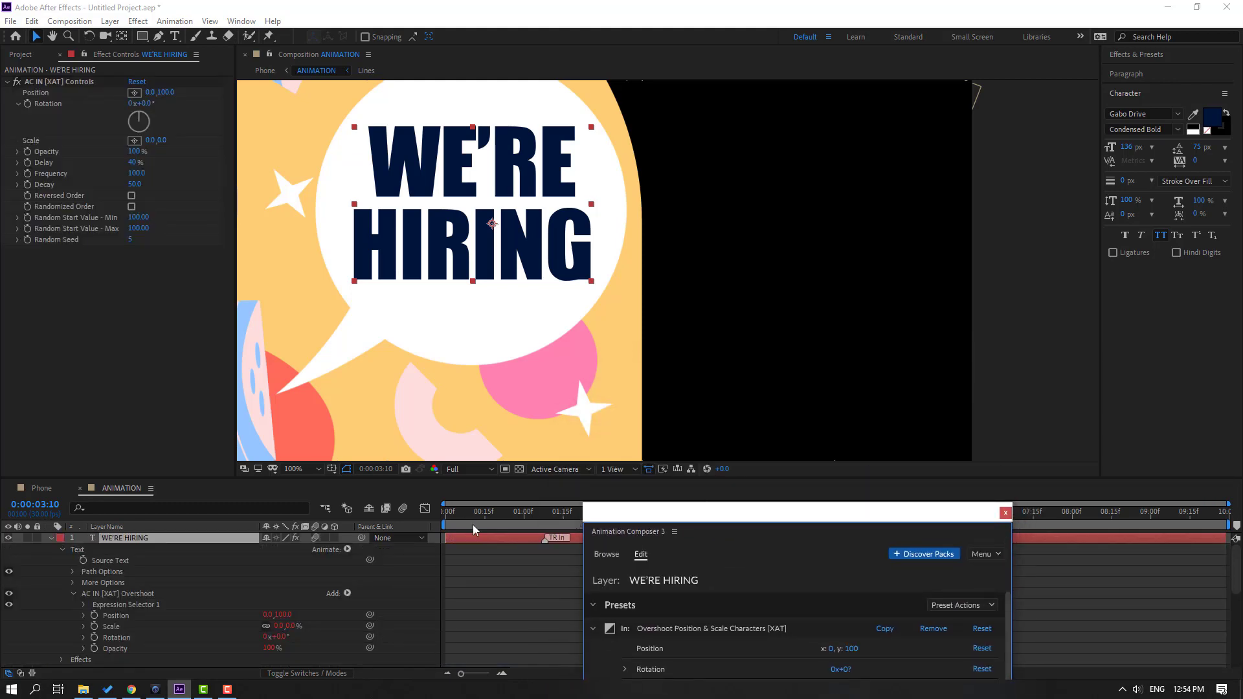
pyautogui.click(451, 521)
pyautogui.moveTo(451, 524); pyautogui.dragTo(1016, 519)
pyautogui.moveTo(930, 519); pyautogui.dragTo(727, 196)
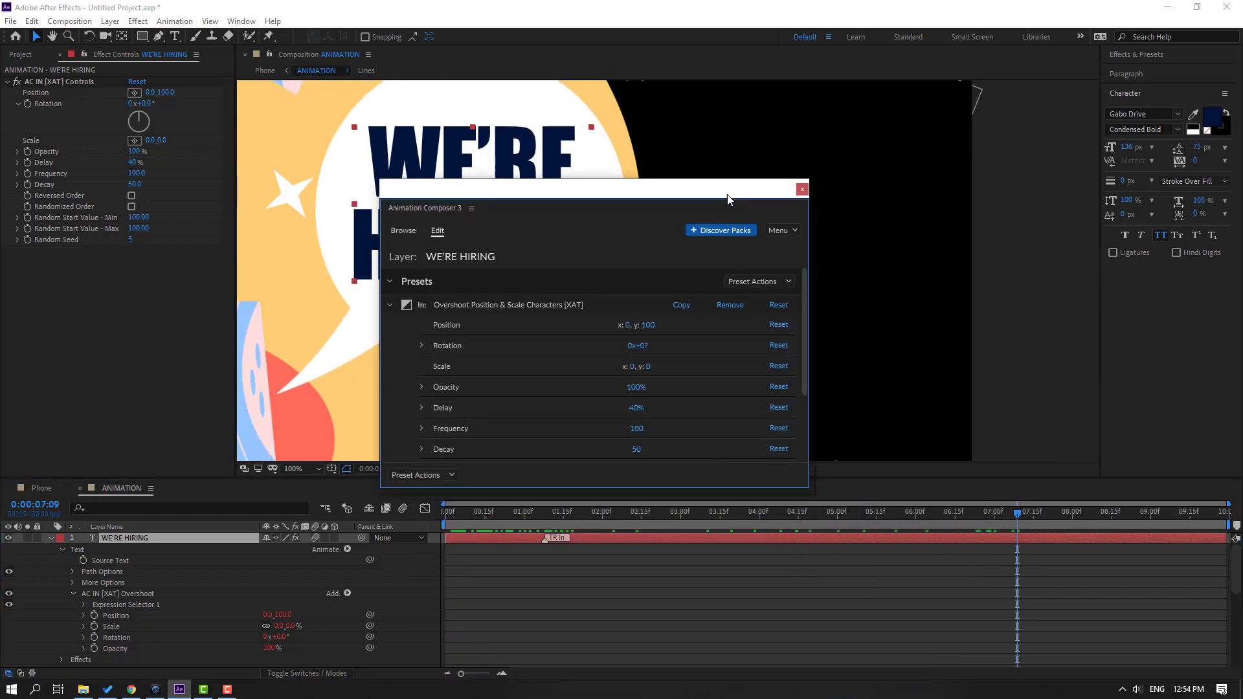
pyautogui.click(999, 517)
# - Add the same Overshoot Position & Scale Characters preset to the text as an Out transition and preview its exit
pyautogui.click(409, 231)
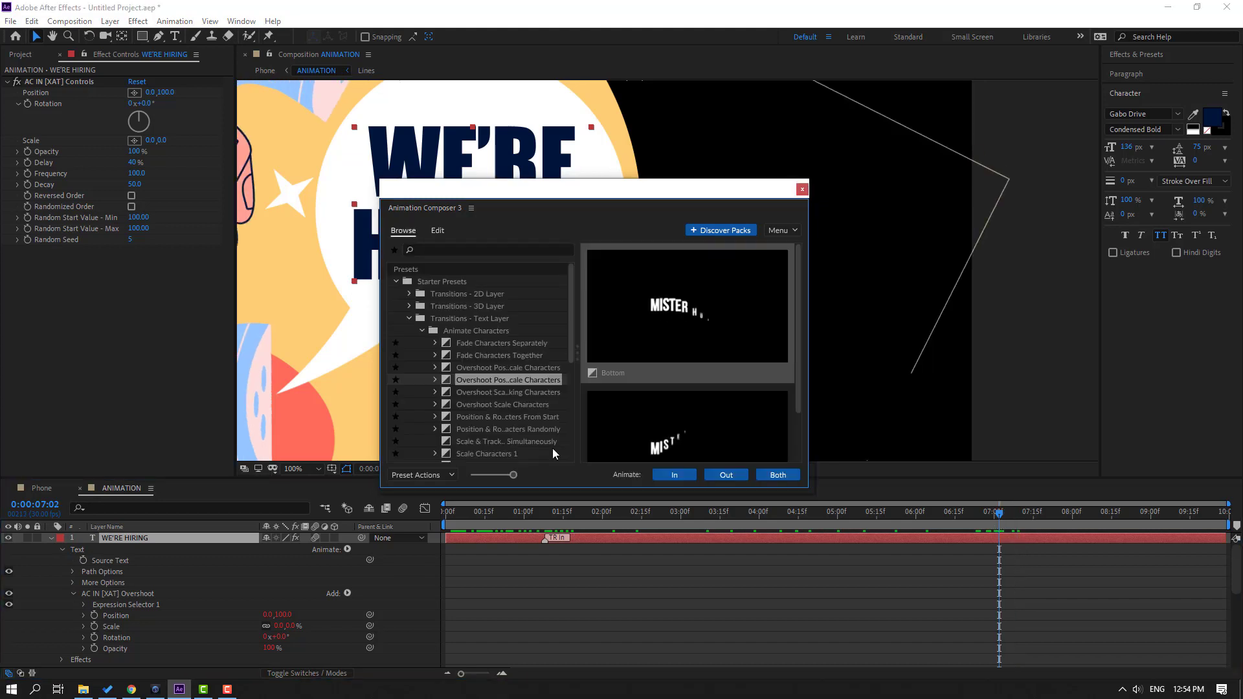
pyautogui.click(740, 479)
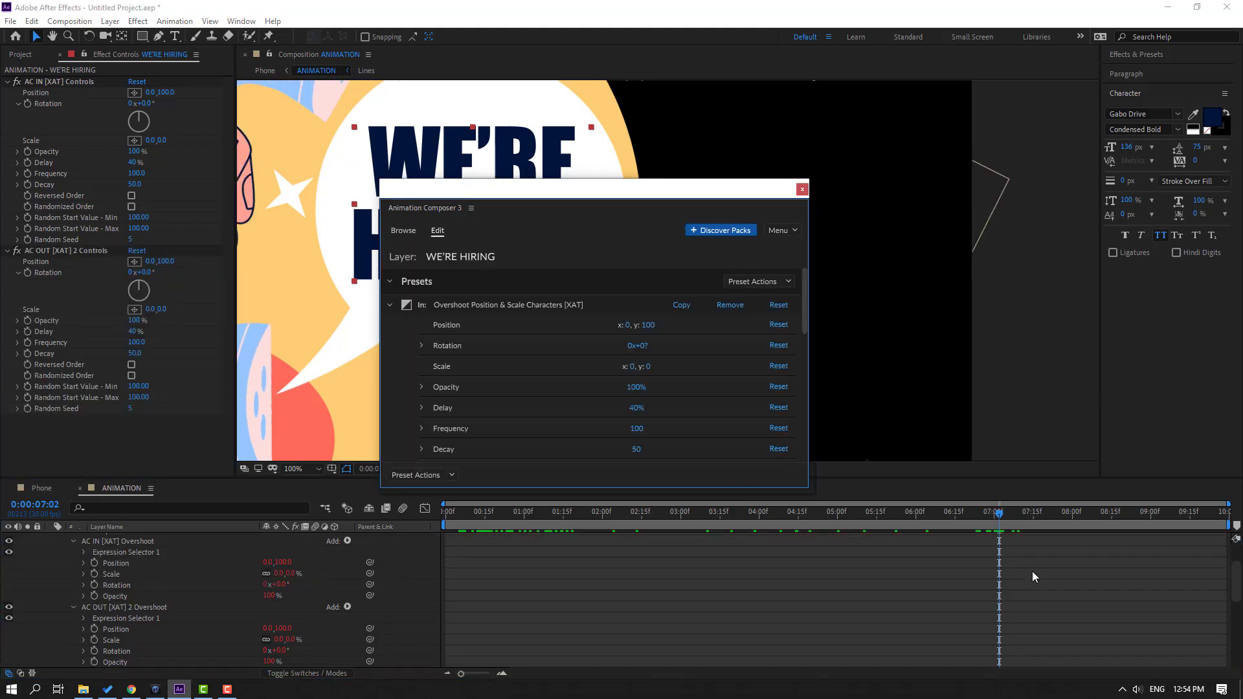
pyautogui.scroll(2, 964, 584)
pyautogui.moveTo(742, 189); pyautogui.dragTo(1242, 284)
pyautogui.click(995, 524)
pyautogui.press('space')
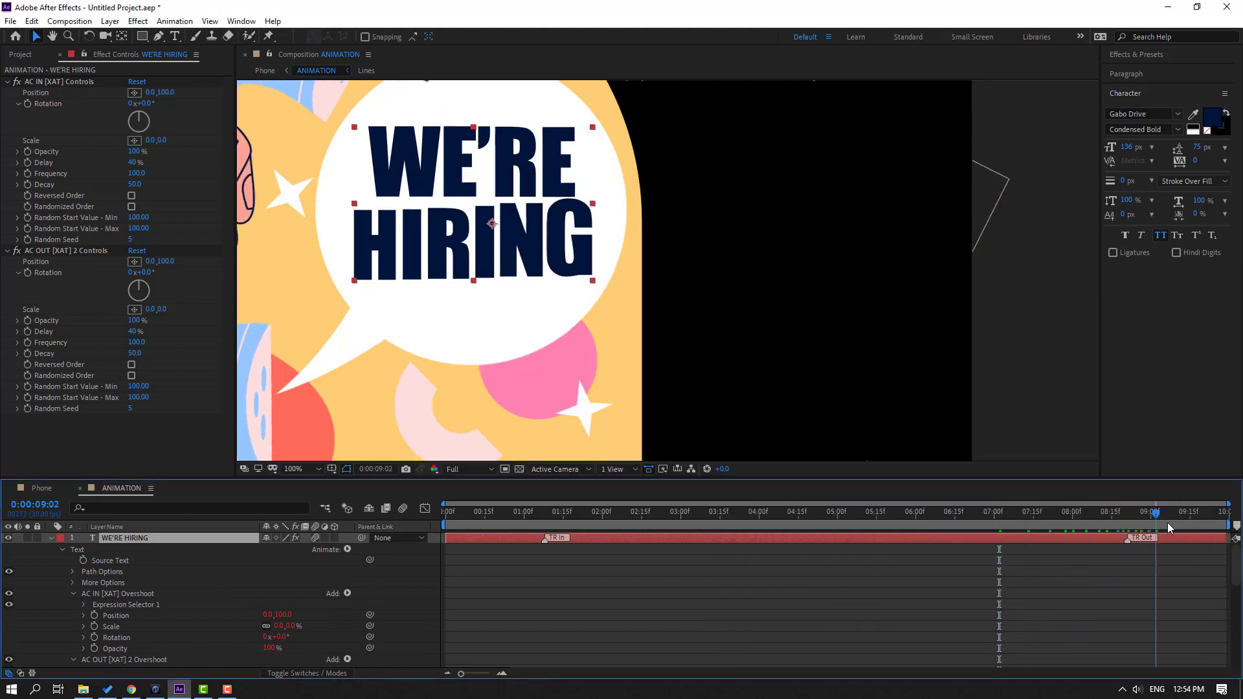
# - Move the text's Out marker to about 6.7 seconds and preview the exit with the whole composition in view
pyautogui.moveTo(1142, 537); pyautogui.dragTo(988, 537)
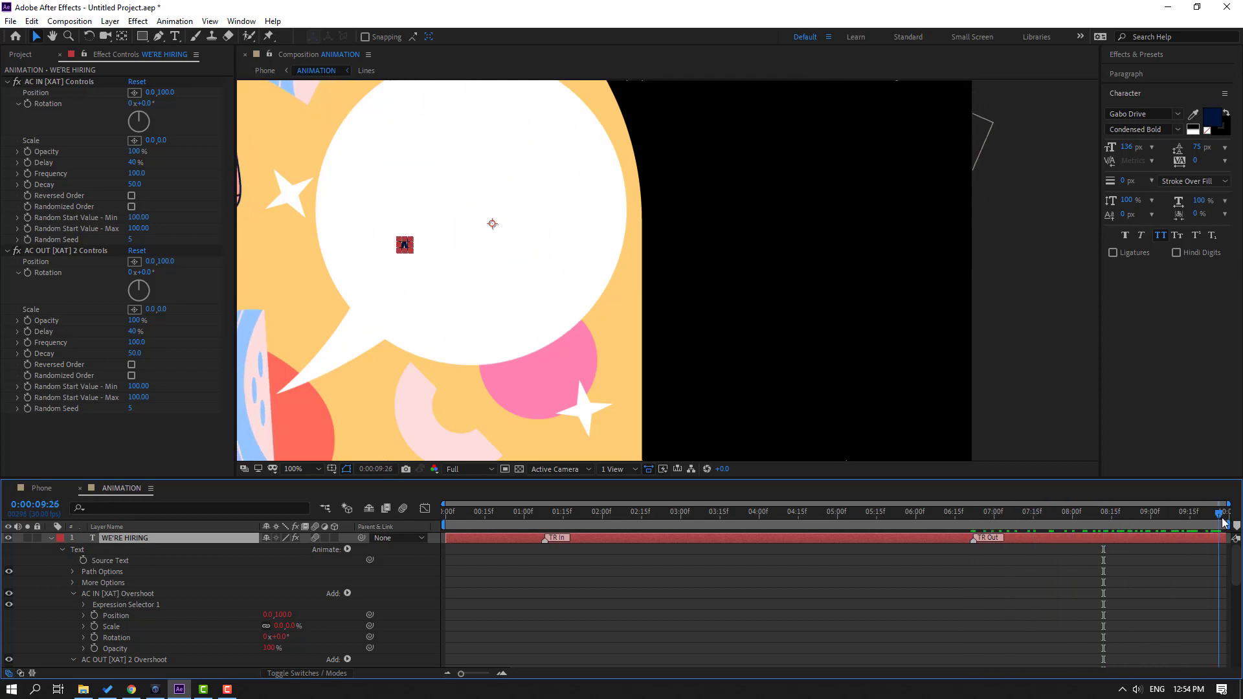
pyautogui.click(299, 467)
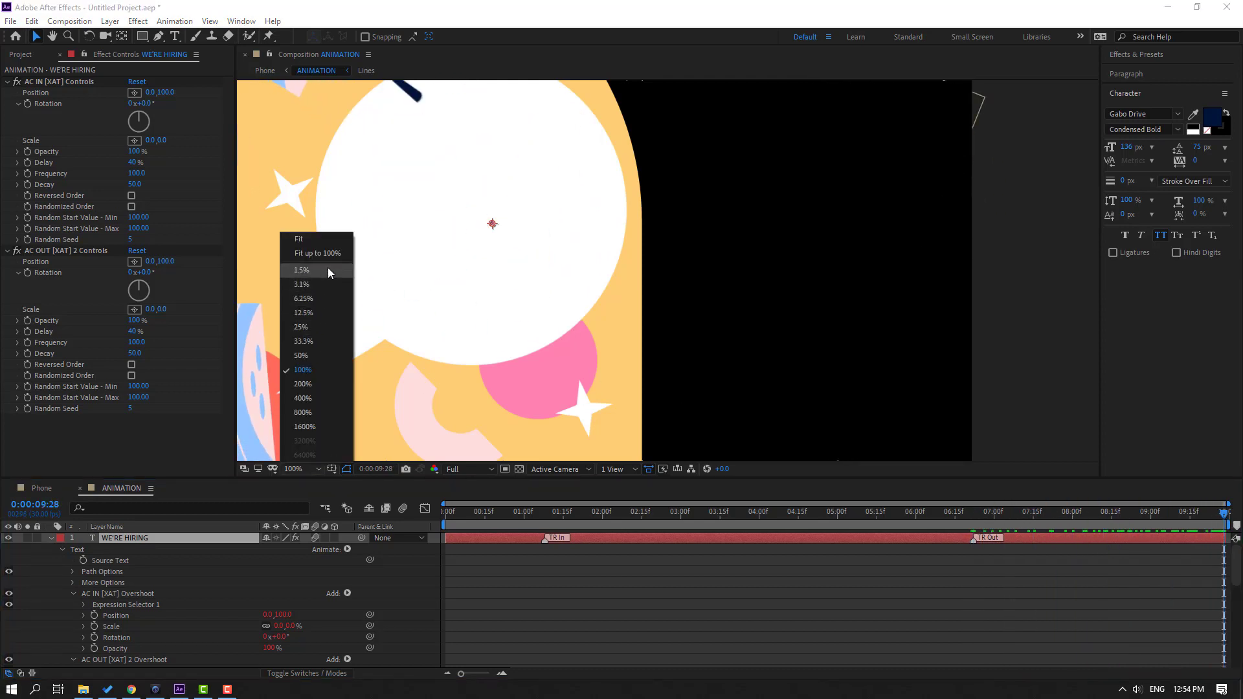
pyautogui.click(317, 253)
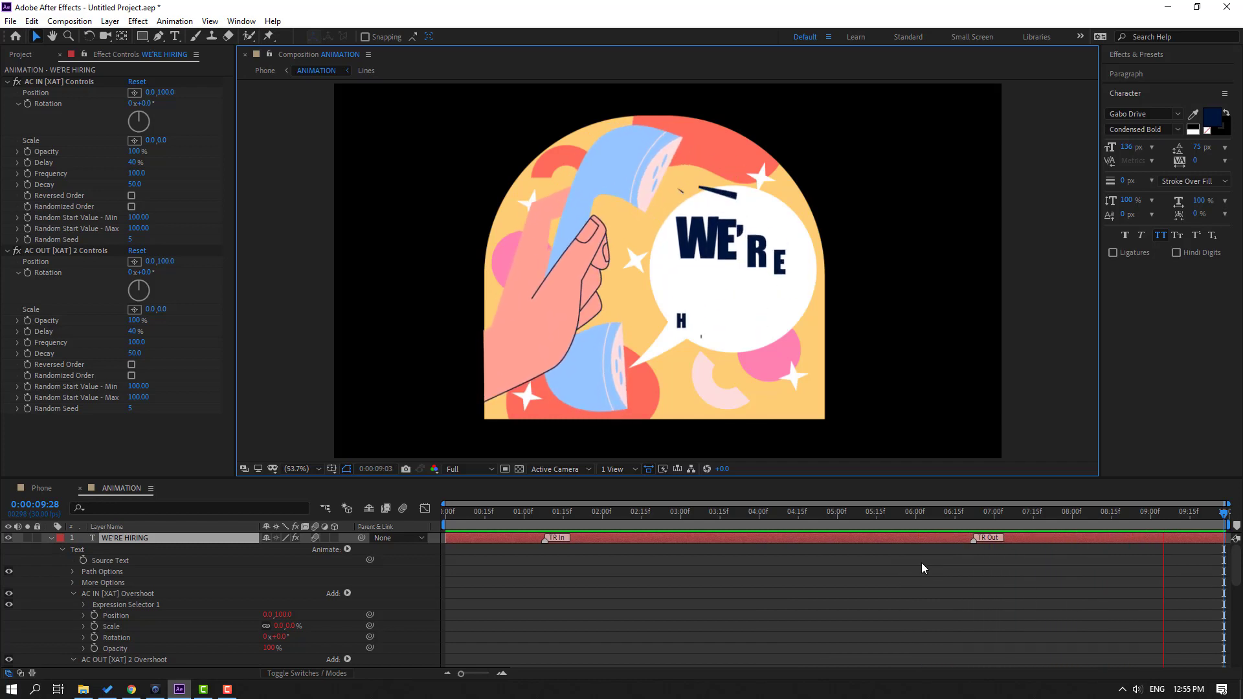
# - Place the text's Out marker at about 4.7 seconds and end the text layer and work area at about 6 seconds
pyautogui.click(926, 511)
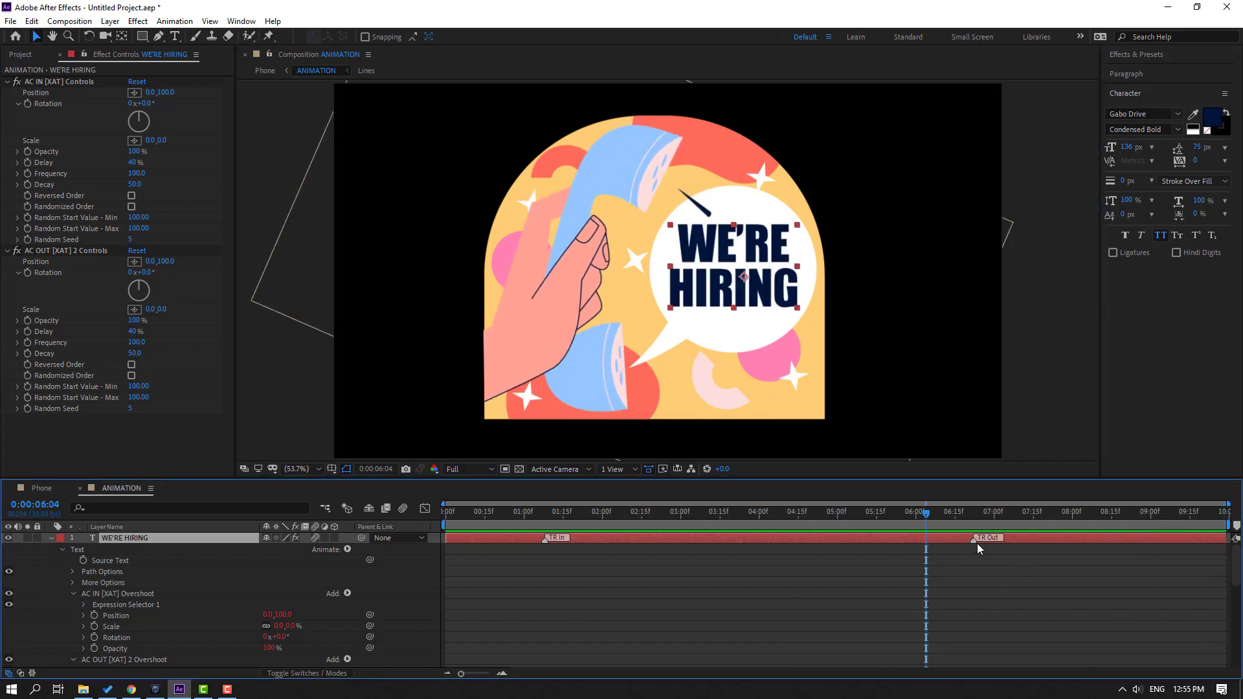
pyautogui.moveTo(956, 546); pyautogui.dragTo(796, 545)
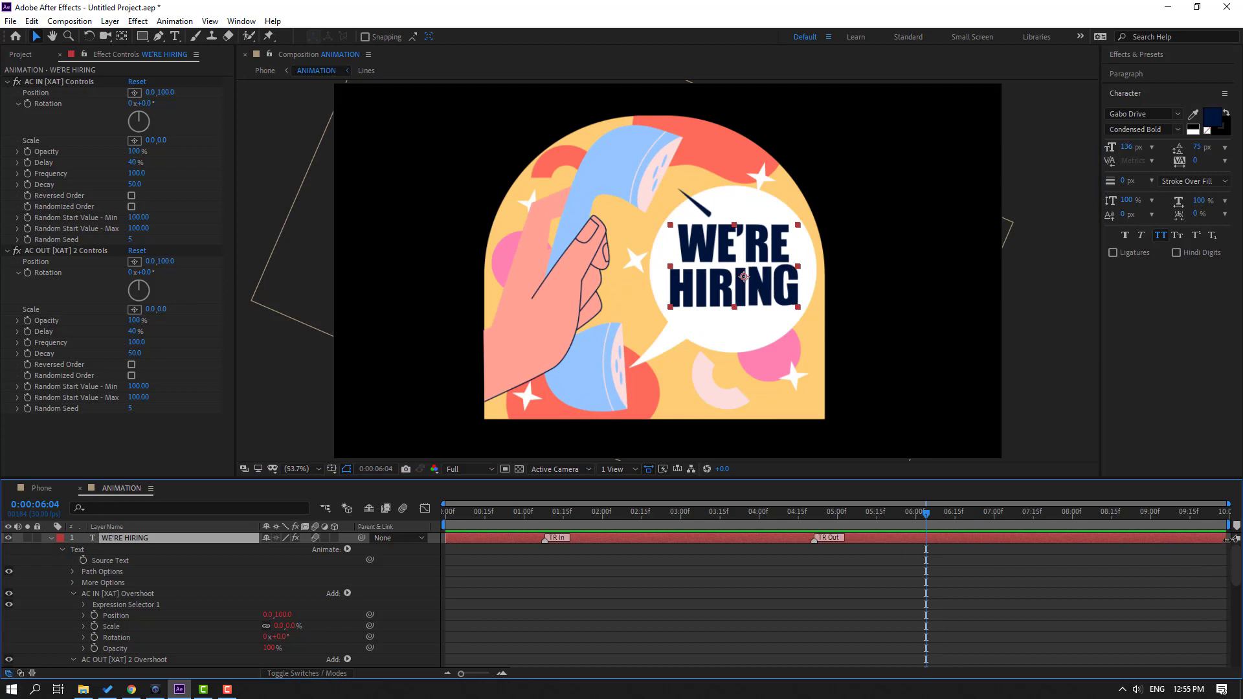
pyautogui.moveTo(1228, 540); pyautogui.dragTo(918, 539)
pyautogui.click(821, 512)
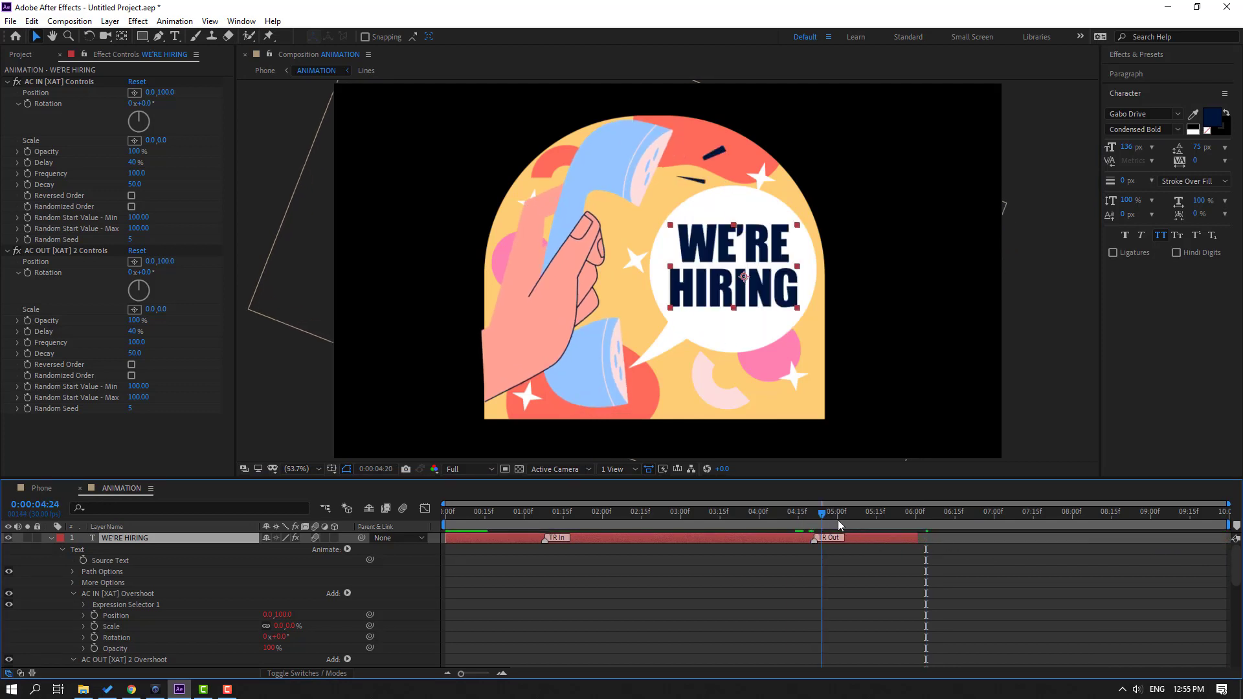
pyautogui.moveTo(839, 520); pyautogui.dragTo(915, 532)
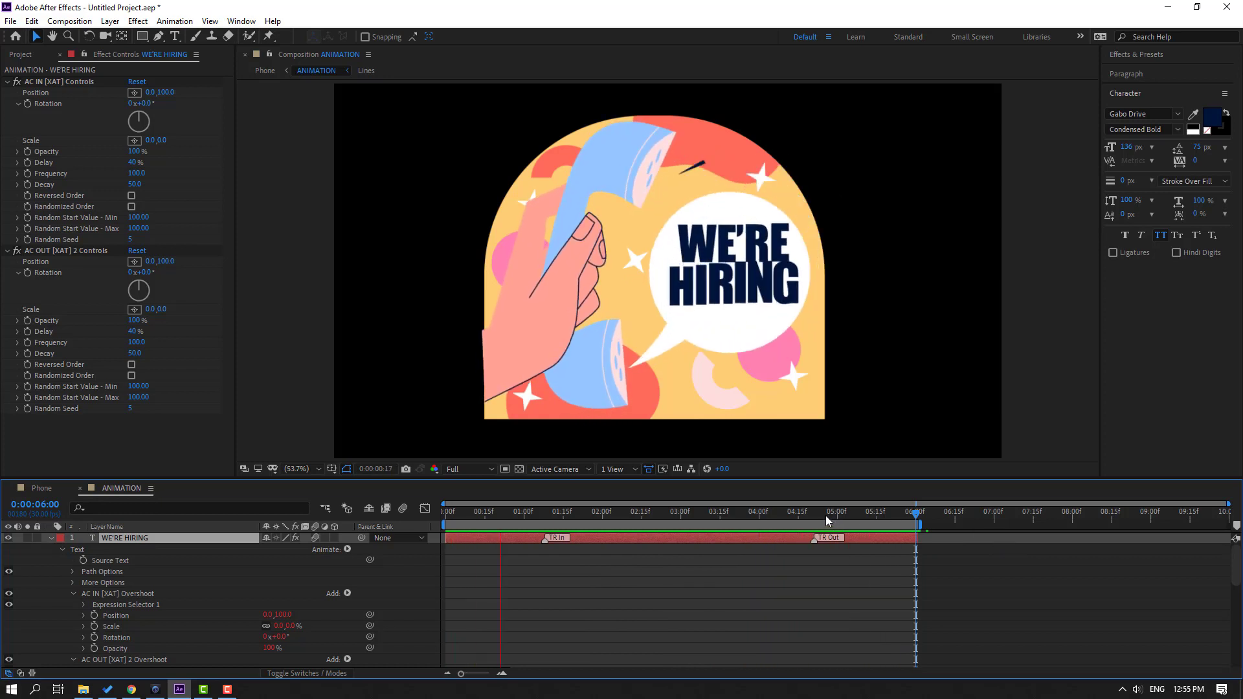
# - Try an earlier text exit with the Out marker at about 3.2 seconds and the layer ending at about 4.6 seconds, previewing the timing
pyautogui.moveTo(825, 516); pyautogui.dragTo(699, 533)
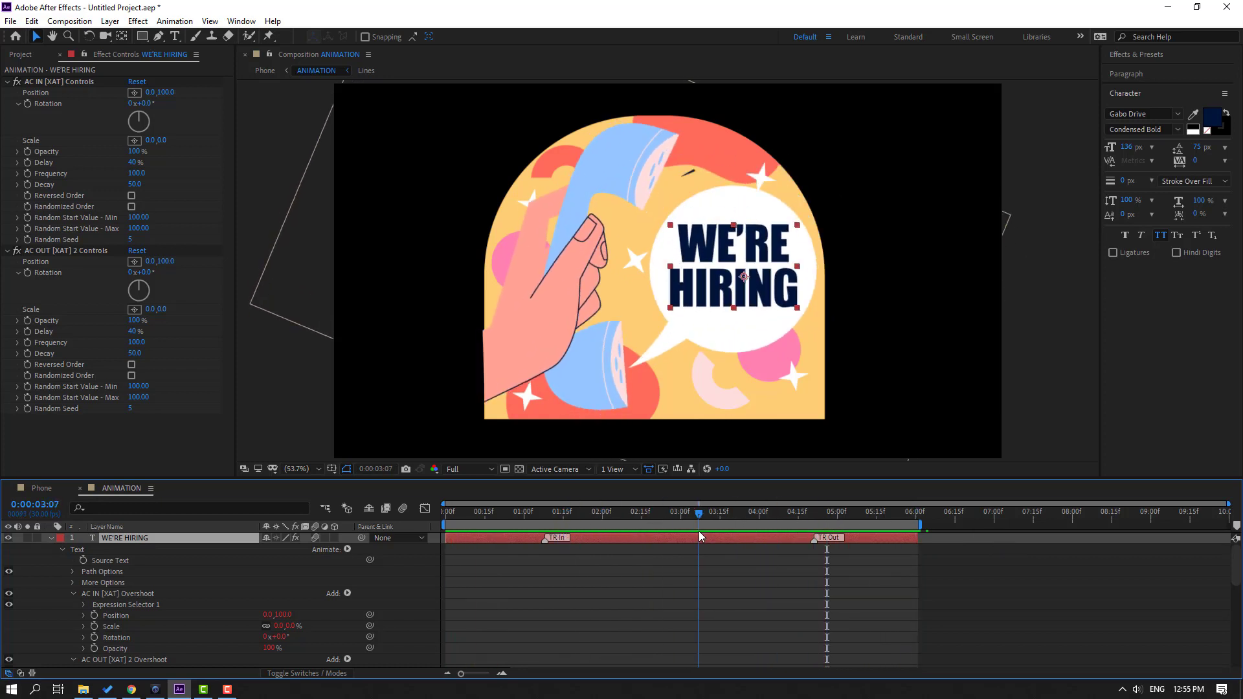
pyautogui.moveTo(815, 541); pyautogui.dragTo(701, 541)
pyautogui.moveTo(845, 543); pyautogui.dragTo(803, 542)
pyautogui.press('space')
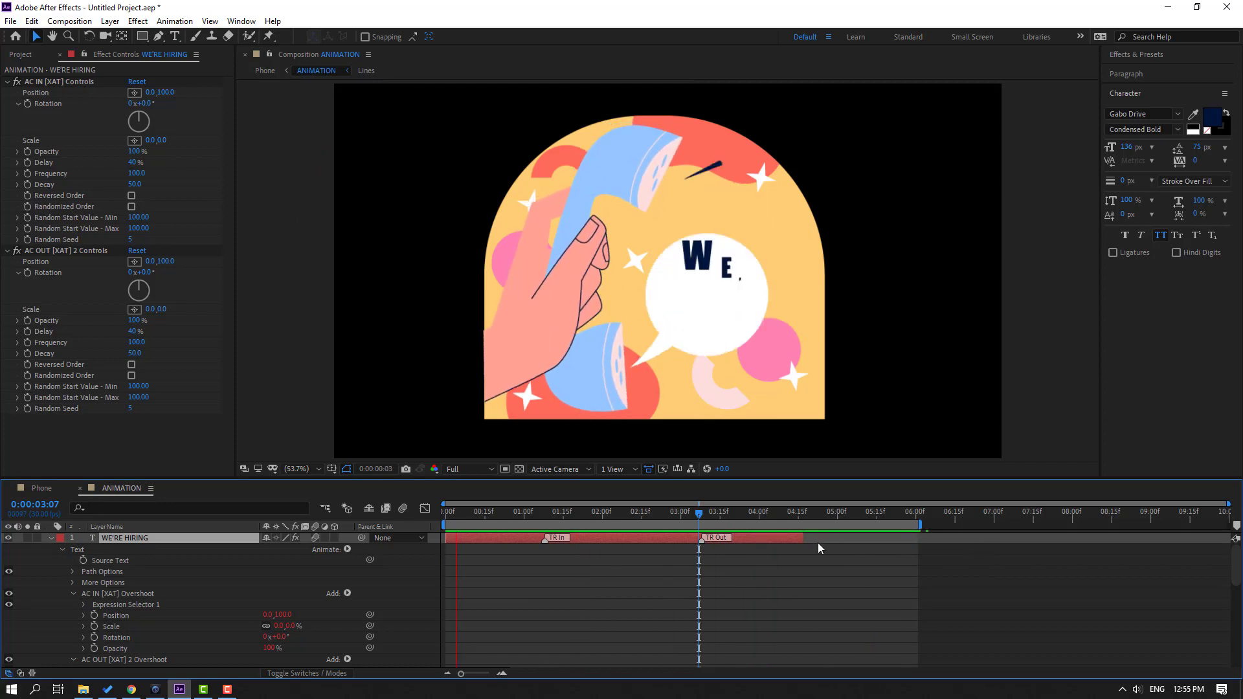
pyautogui.press('space')
pyautogui.hotkey('ctrl', 'z')
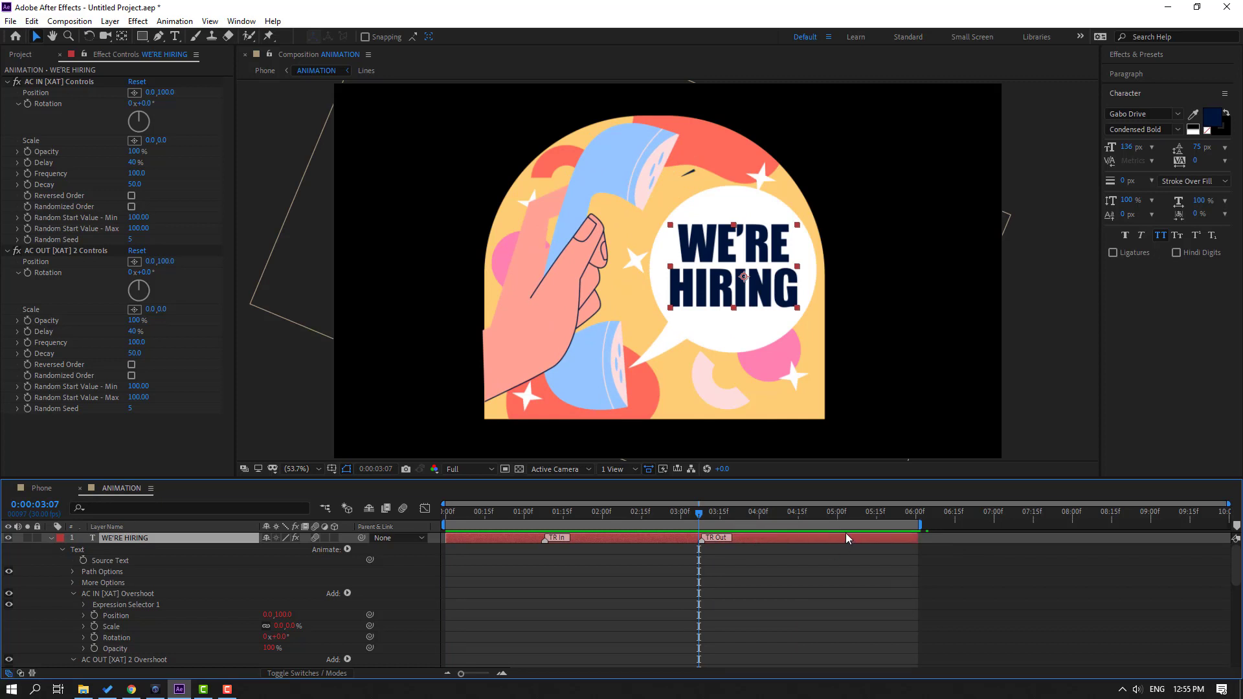
pyautogui.hotkey('ctrl', 'z')
pyautogui.press('space')
pyautogui.moveTo(790, 513)
pyautogui.mouseDown()
pyautogui.moveTo(918, 526)
pyautogui.moveTo(769, 526)
pyautogui.mouseUp()
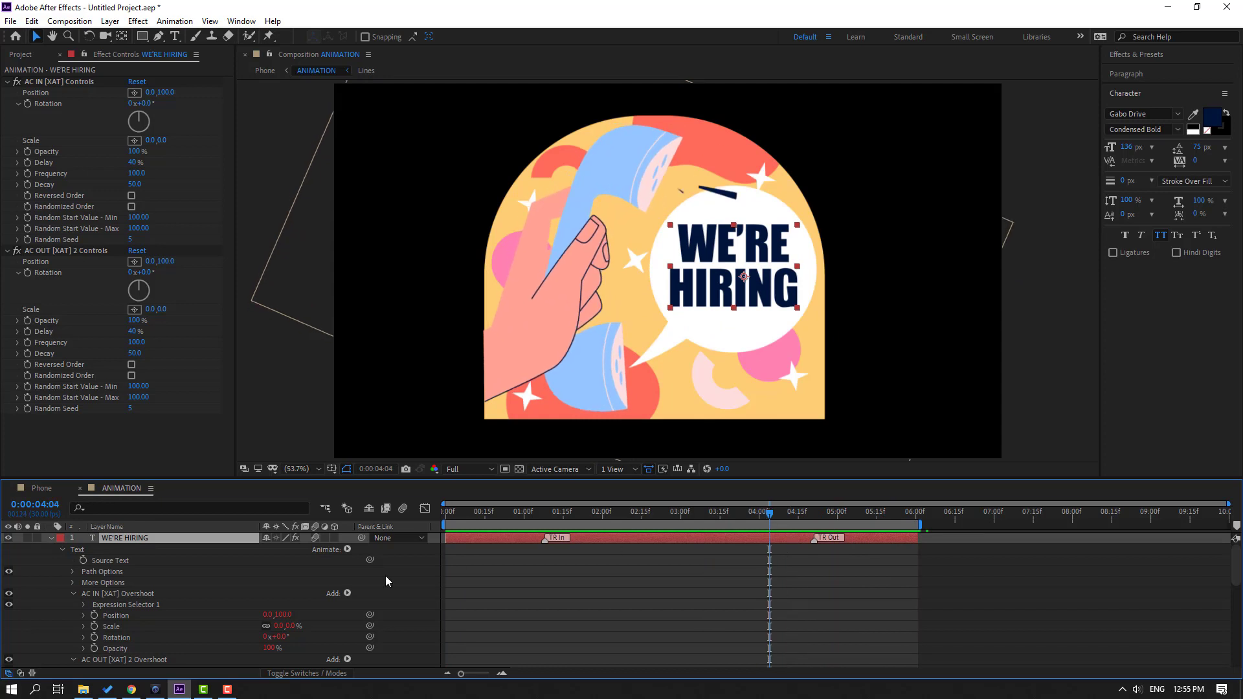
# - Apply the Overshoot Scale From Anchor Point preset to the bubble layer as an Out transition and close Animation Composer
pyautogui.click(52, 539)
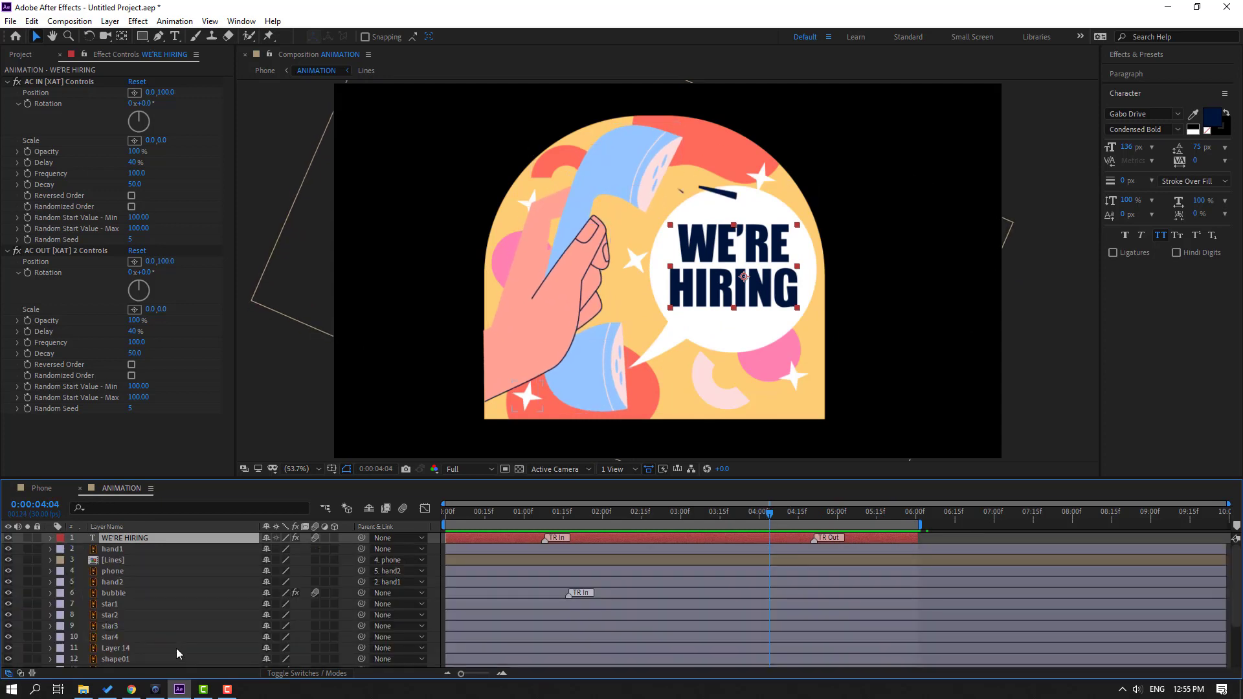
pyautogui.click(114, 592)
pyautogui.moveTo(0, 556); pyautogui.dragTo(623, 270)
pyautogui.click(543, 309)
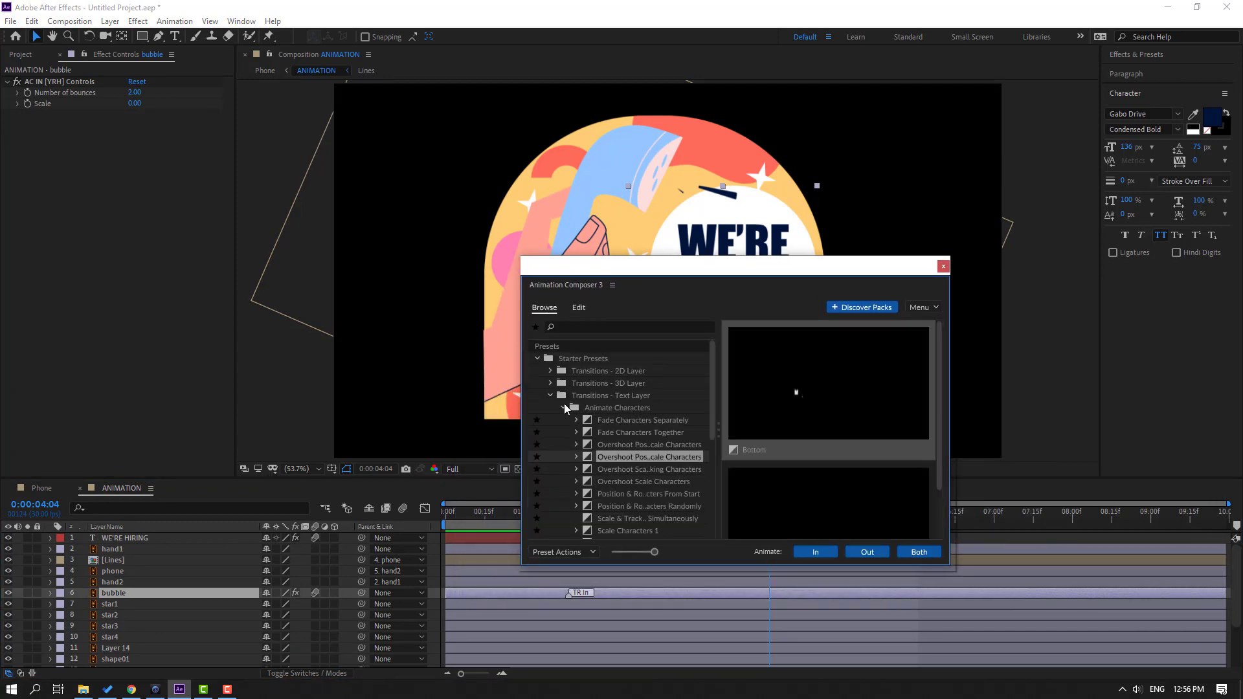
pyautogui.click(551, 371)
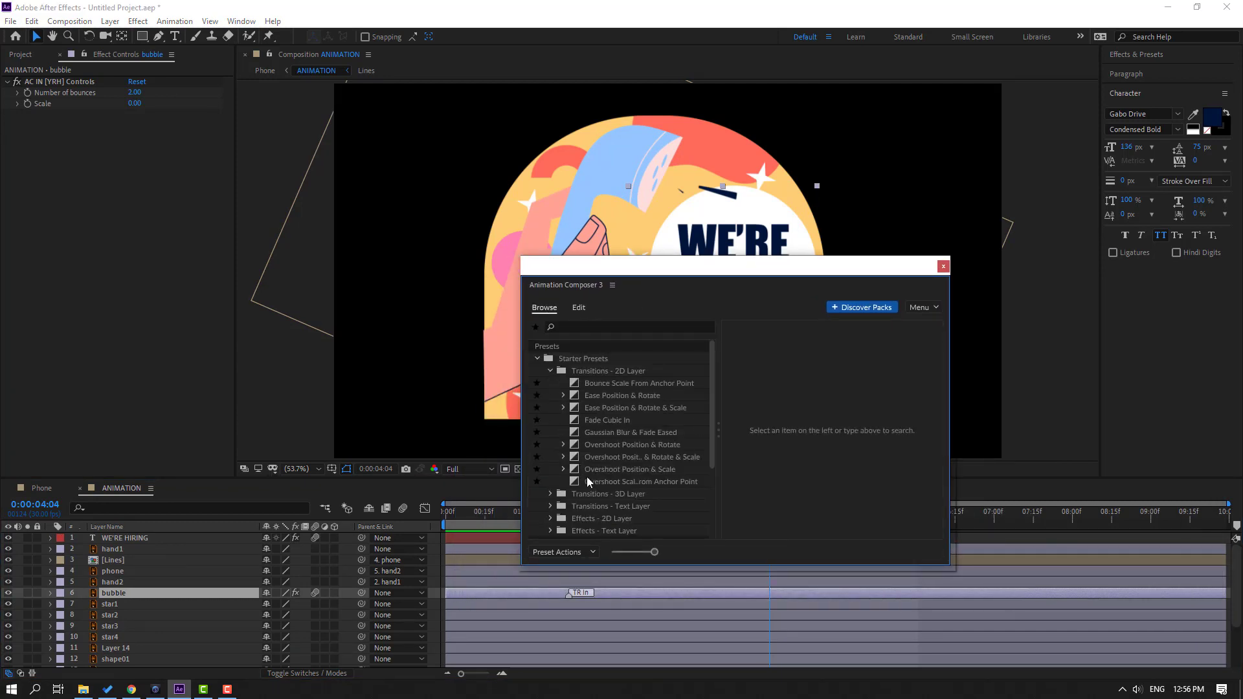
pyautogui.click(608, 481)
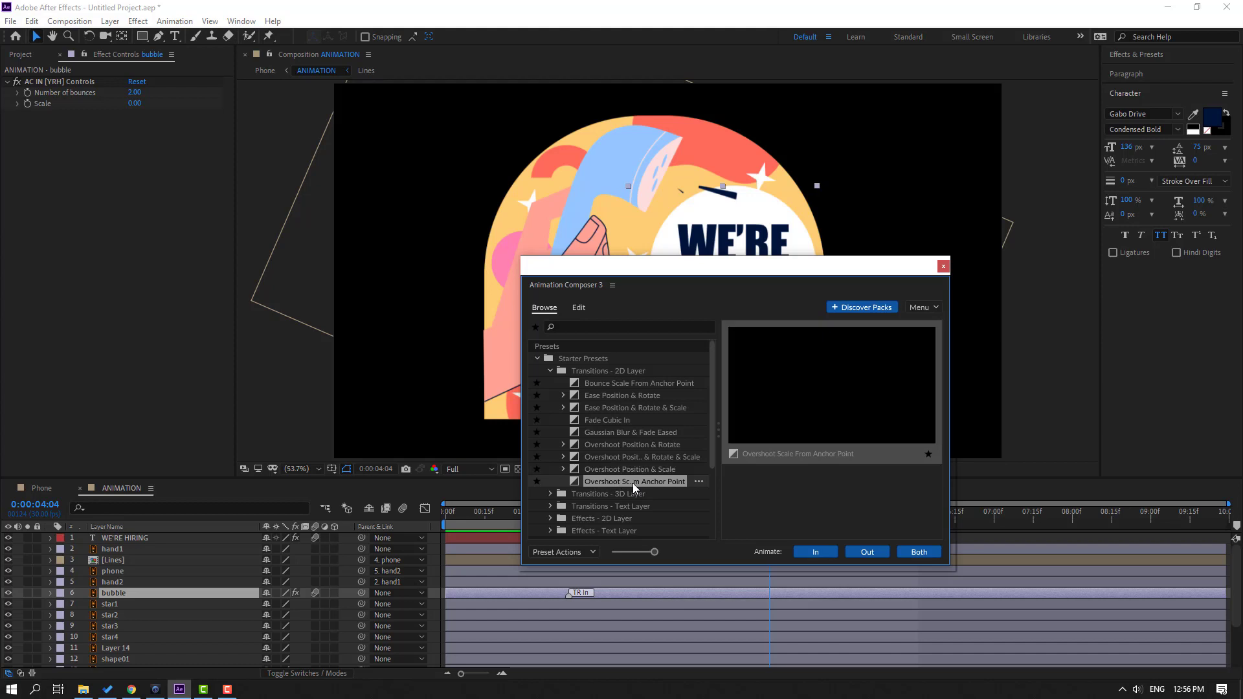
pyautogui.click(862, 550)
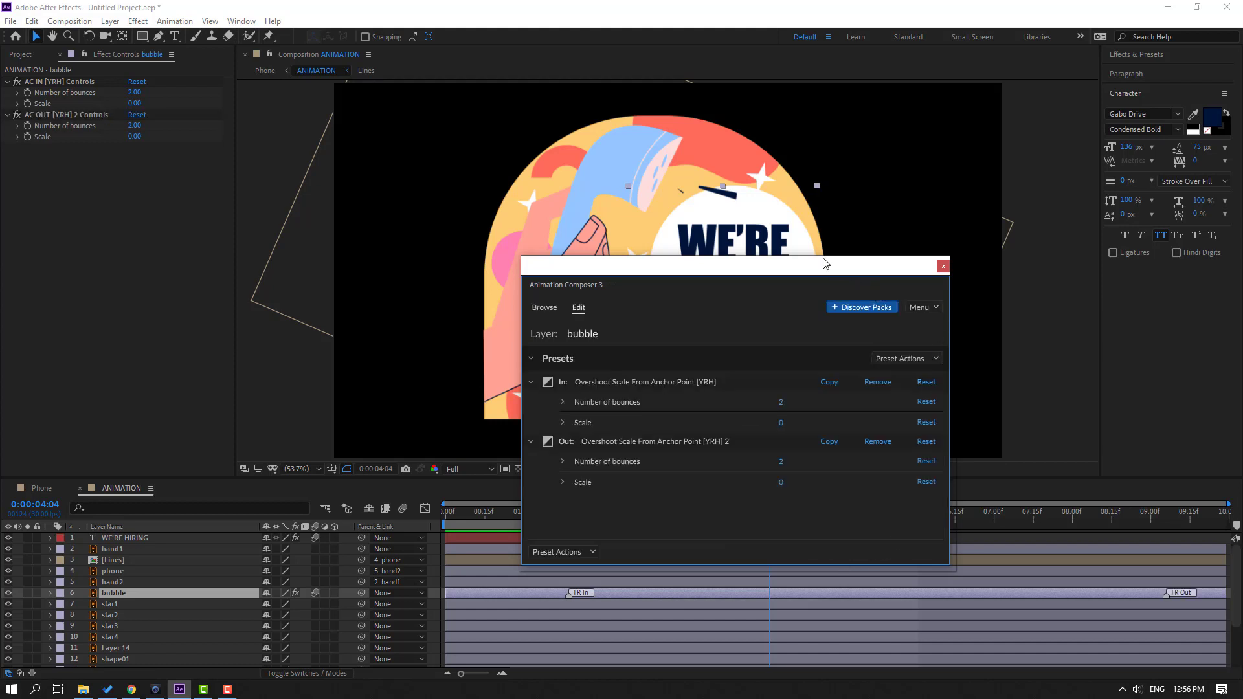
pyautogui.moveTo(824, 262); pyautogui.dragTo(747, 206)
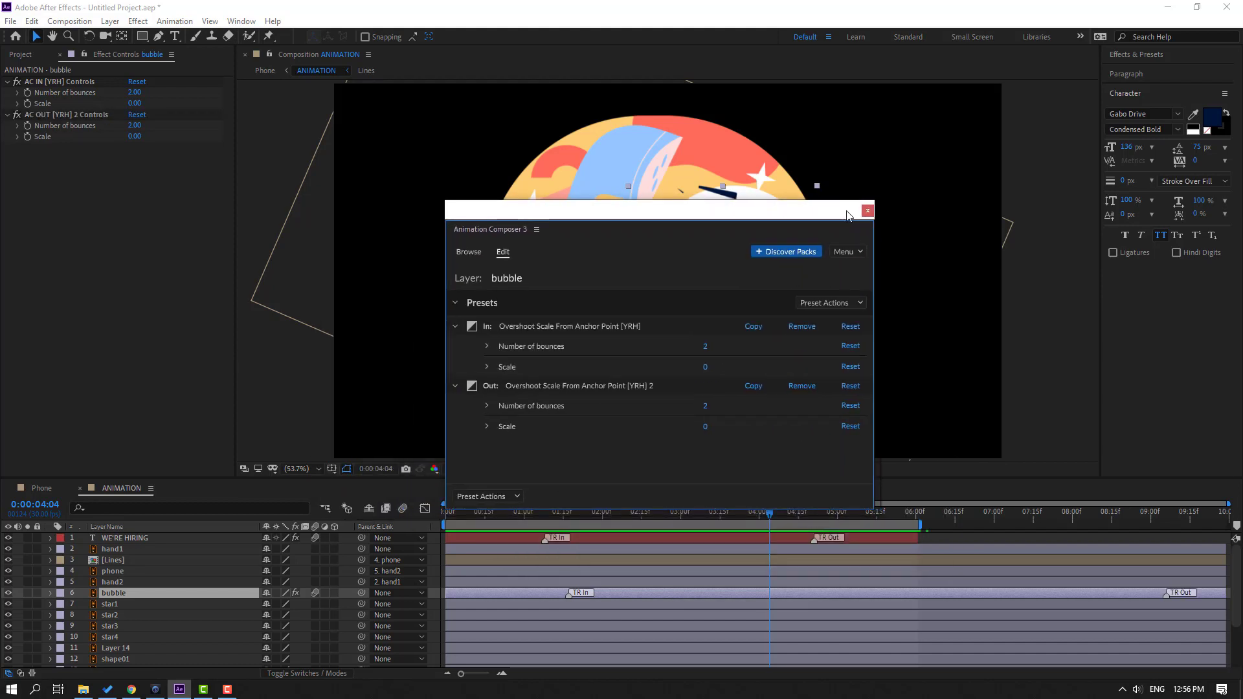
pyautogui.click(867, 211)
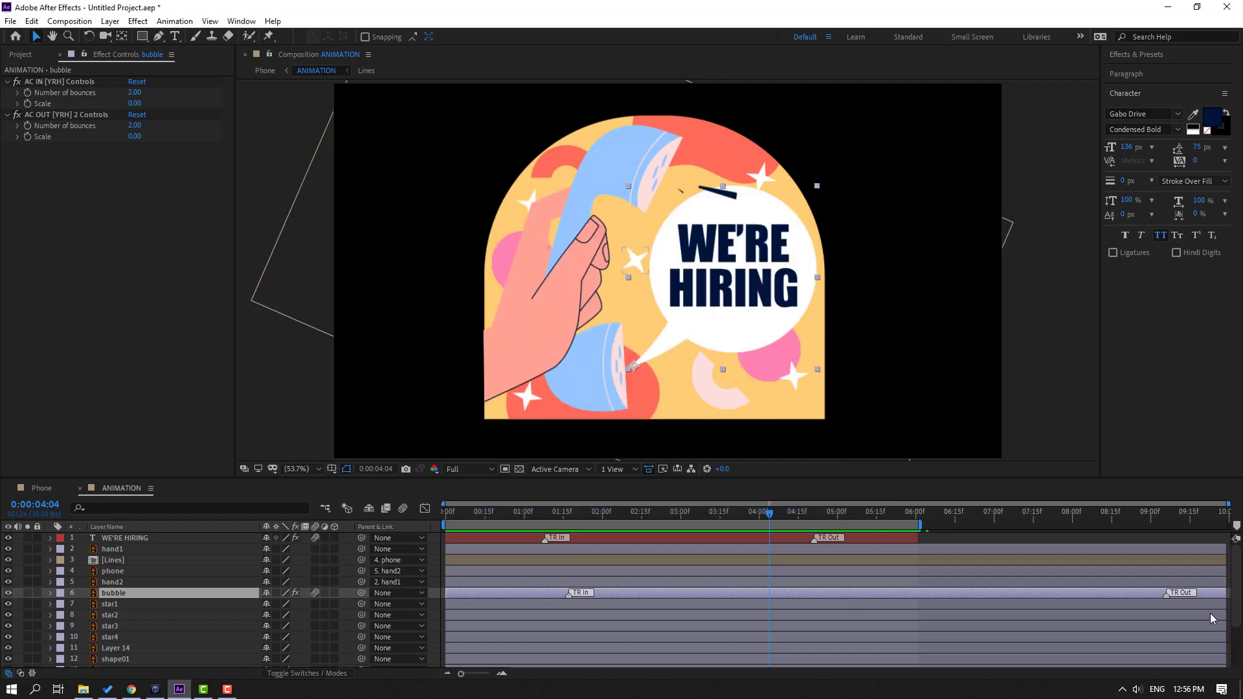
# - Place the bubble's Out marker at about 3.8 seconds, end its layer at about 5.8 seconds, and preview the exit
pyautogui.moveTo(1166, 595); pyautogui.dragTo(985, 595)
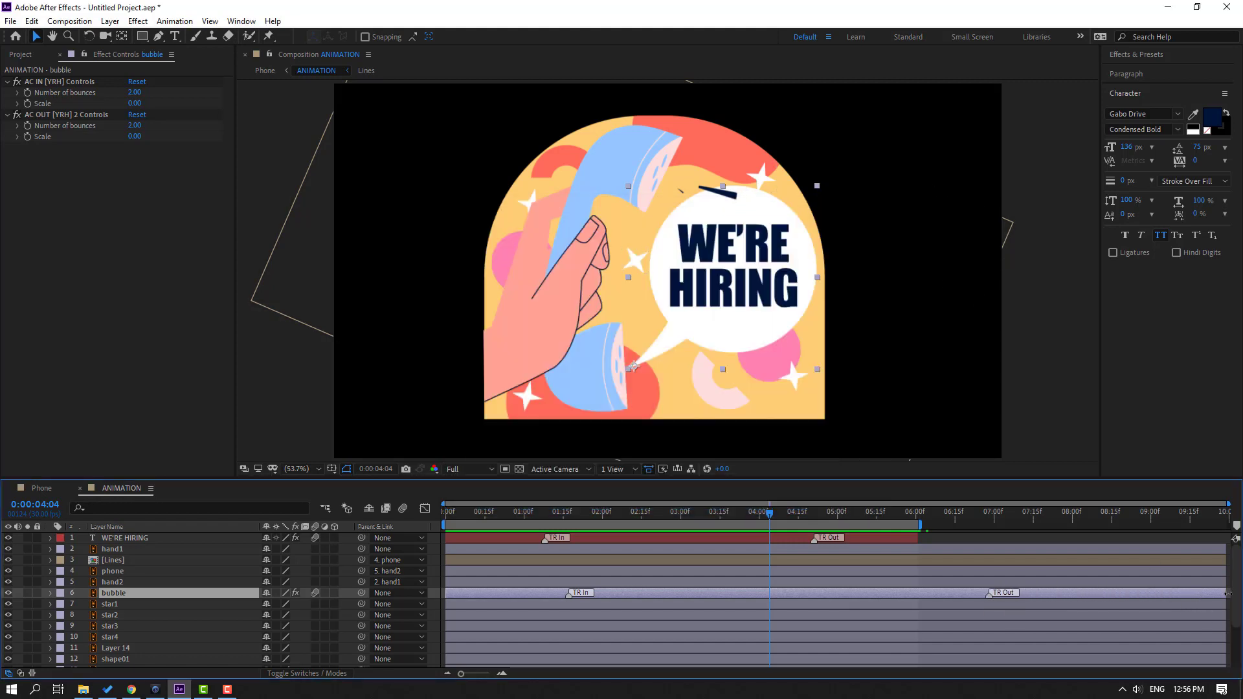
pyautogui.moveTo(1228, 593); pyautogui.dragTo(1066, 594)
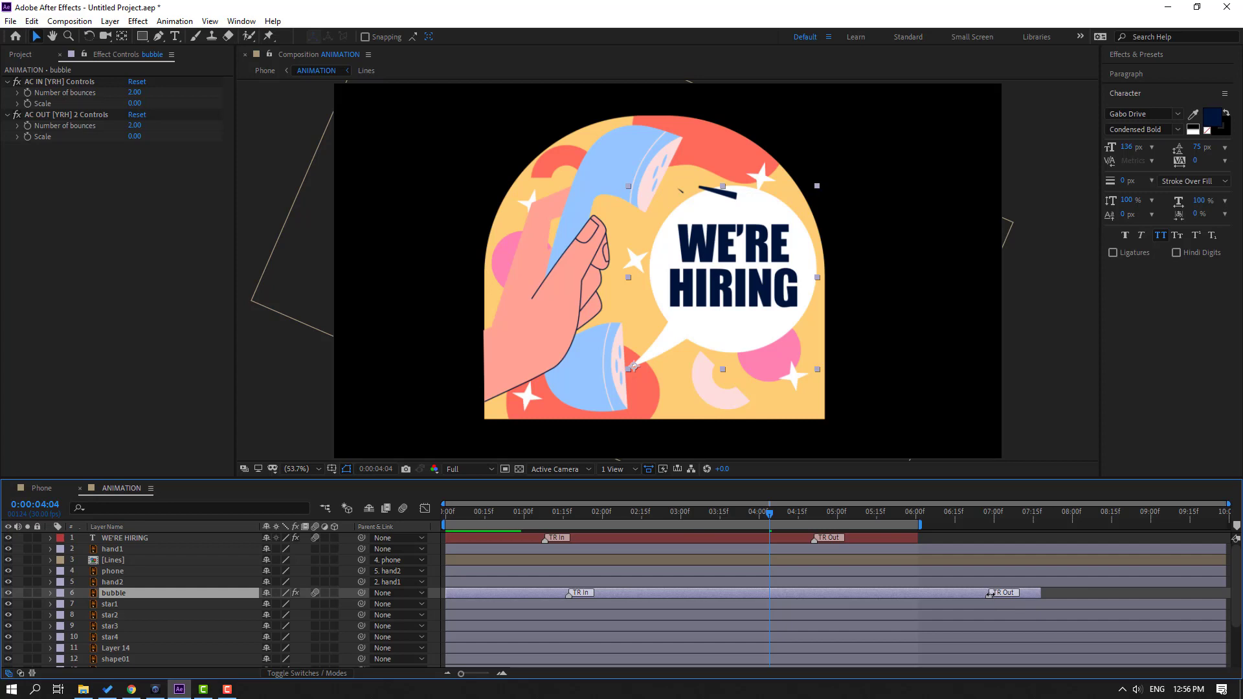
pyautogui.moveTo(780, 594); pyautogui.dragTo(739, 593)
pyautogui.moveTo(1026, 593); pyautogui.dragTo(889, 593)
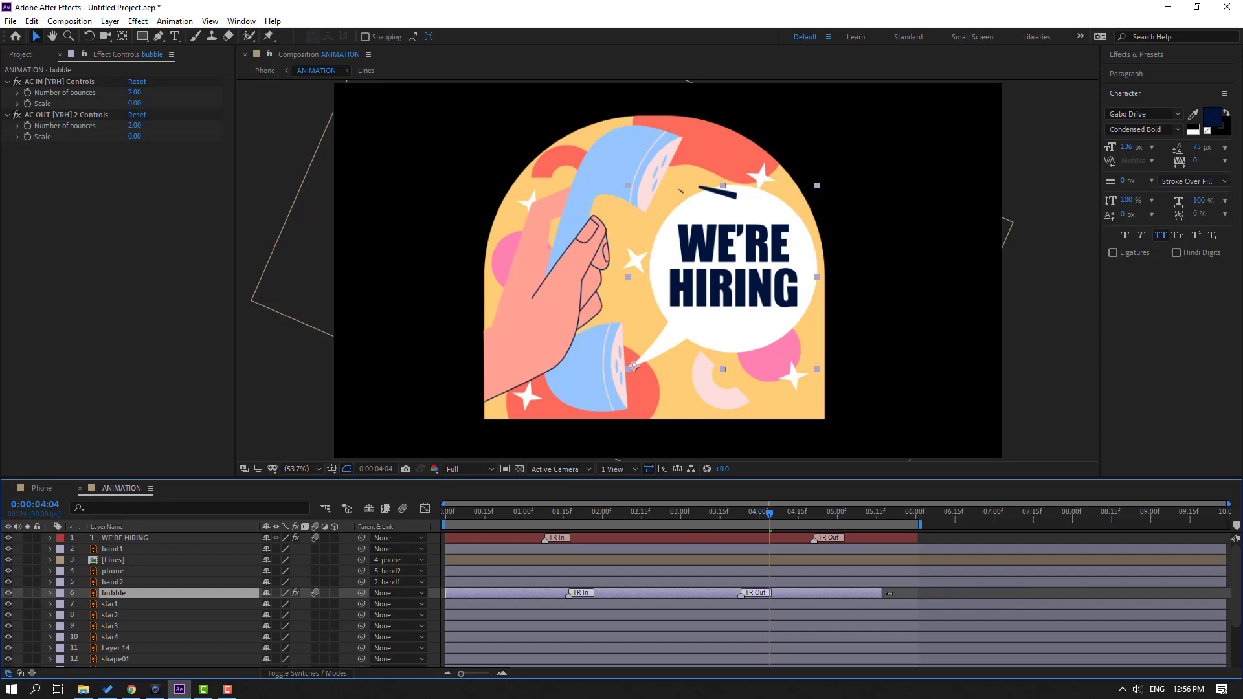
pyautogui.moveTo(714, 512); pyautogui.dragTo(907, 512)
pyautogui.press('space')
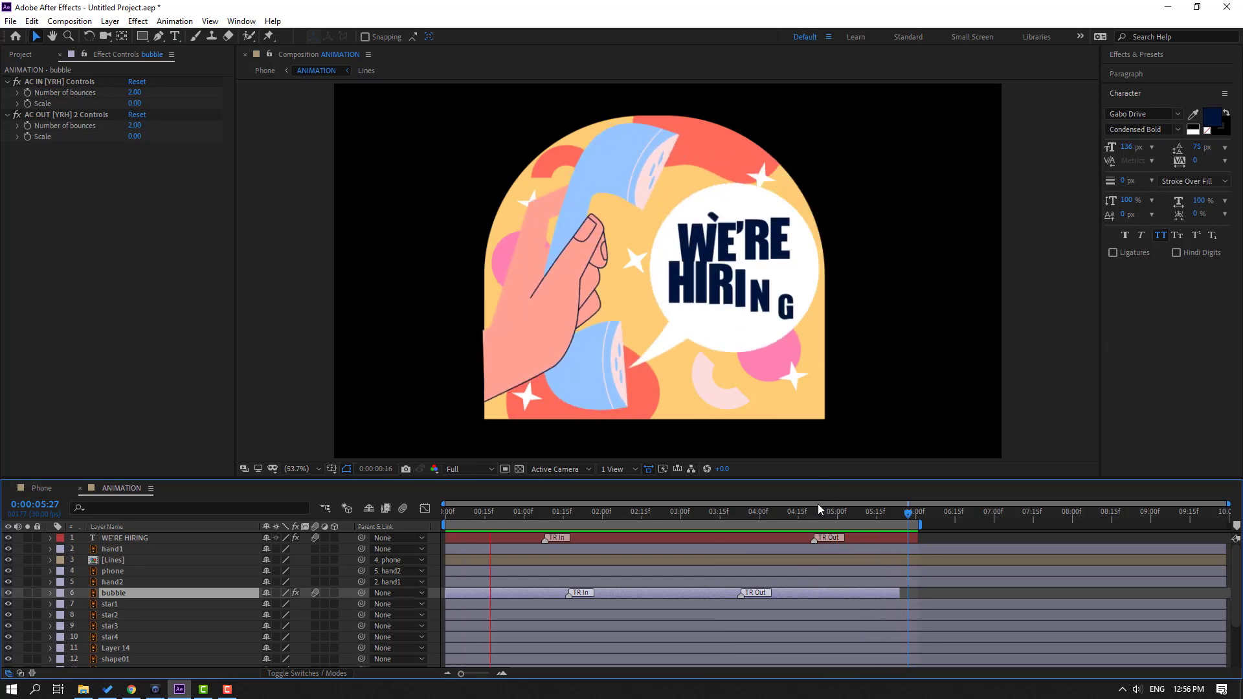
# - Add the expression time*45 to star1's Rotation and preview the spin
pyautogui.moveTo(740, 511); pyautogui.dragTo(401, 519)
pyautogui.scroll(-2, 108, 635)
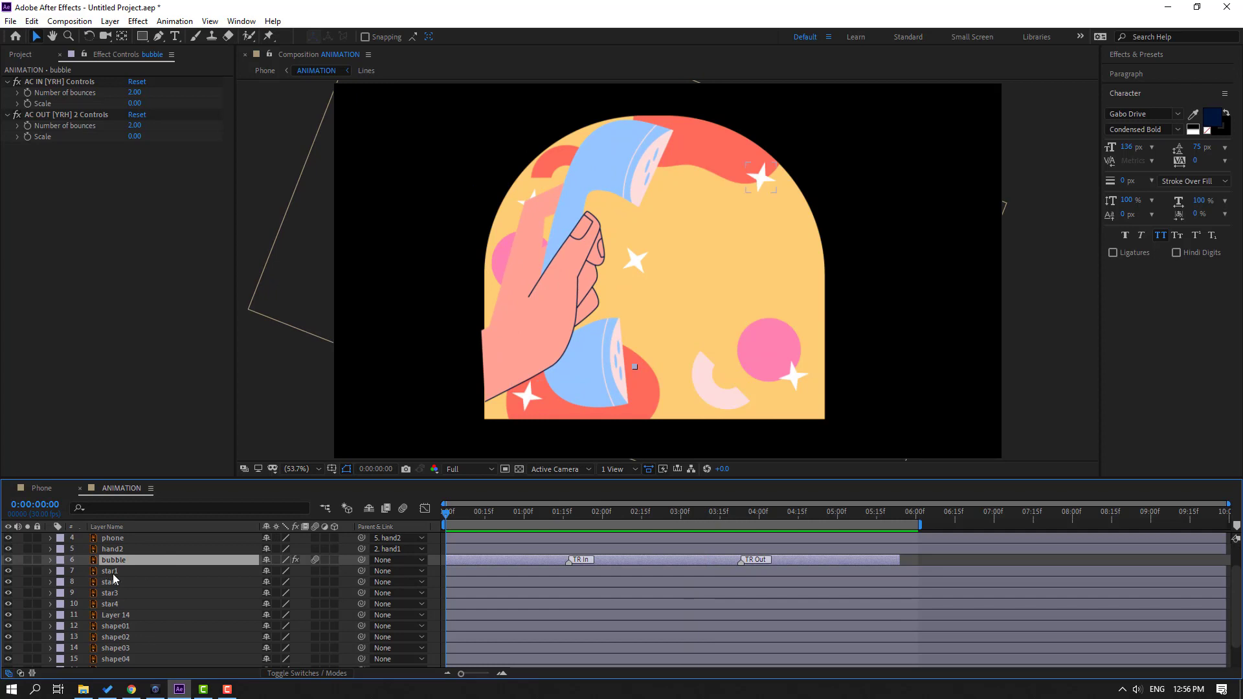
pyautogui.click(112, 572)
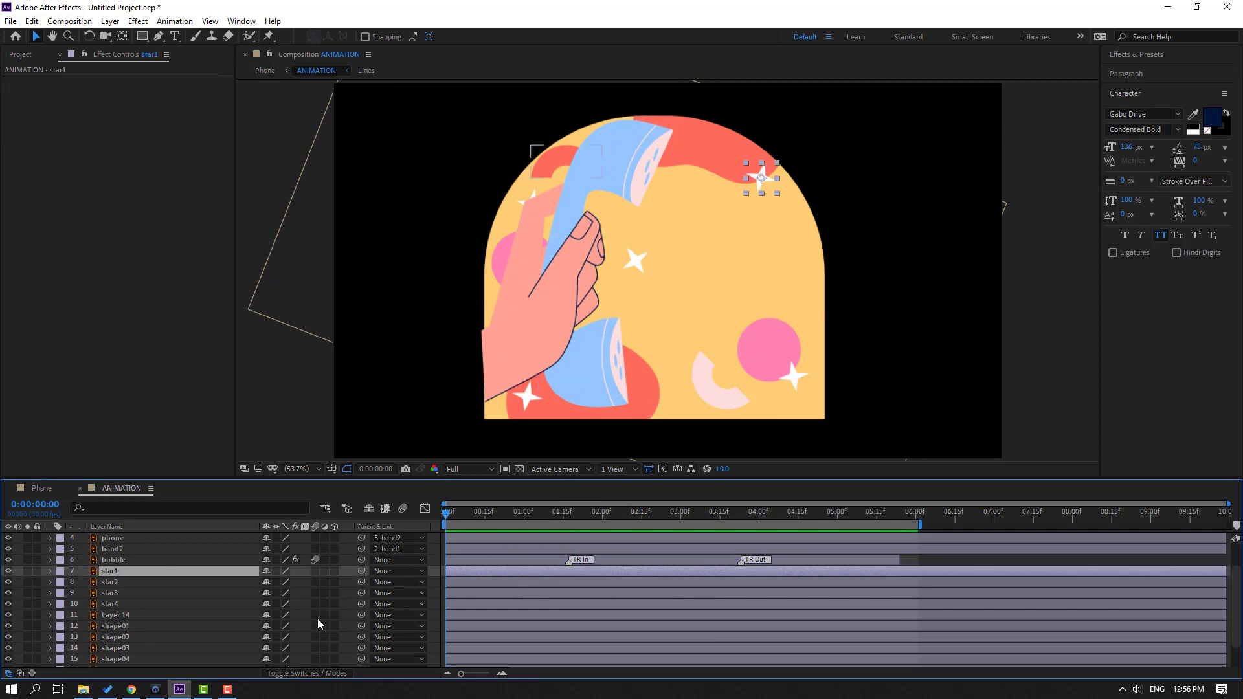
pyautogui.press('r')
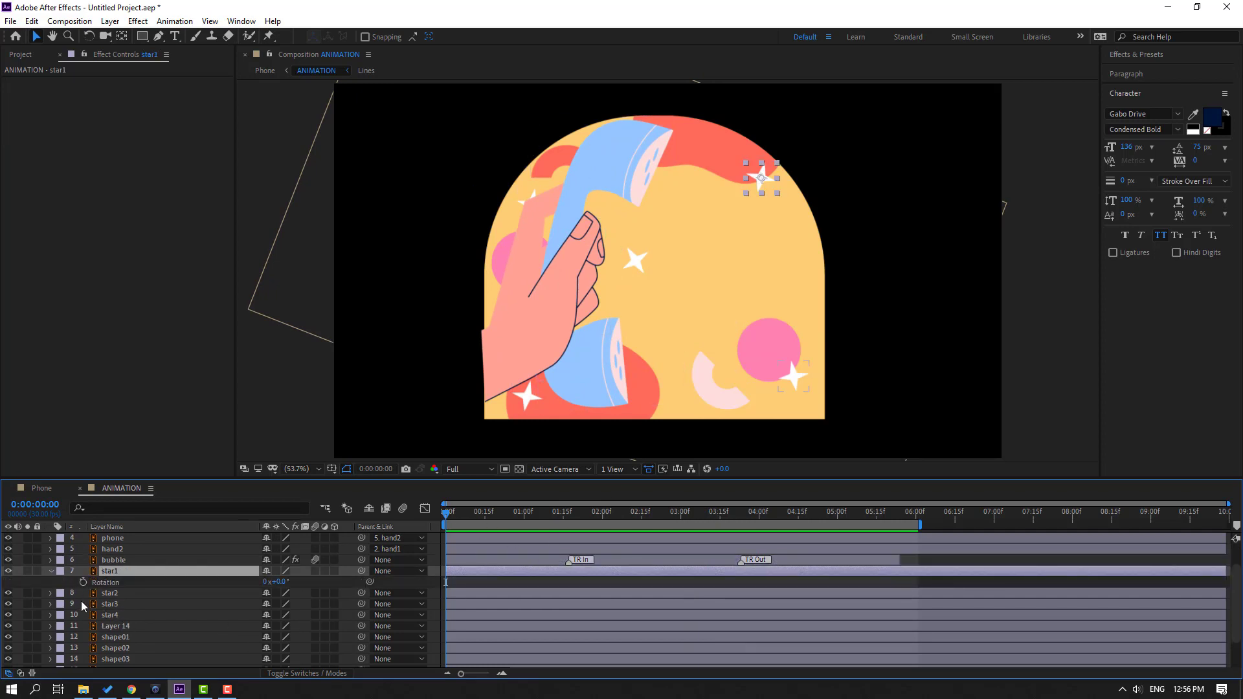
pyautogui.keyDown('alt'); pyautogui.click(83, 582); pyautogui.keyUp('alt')
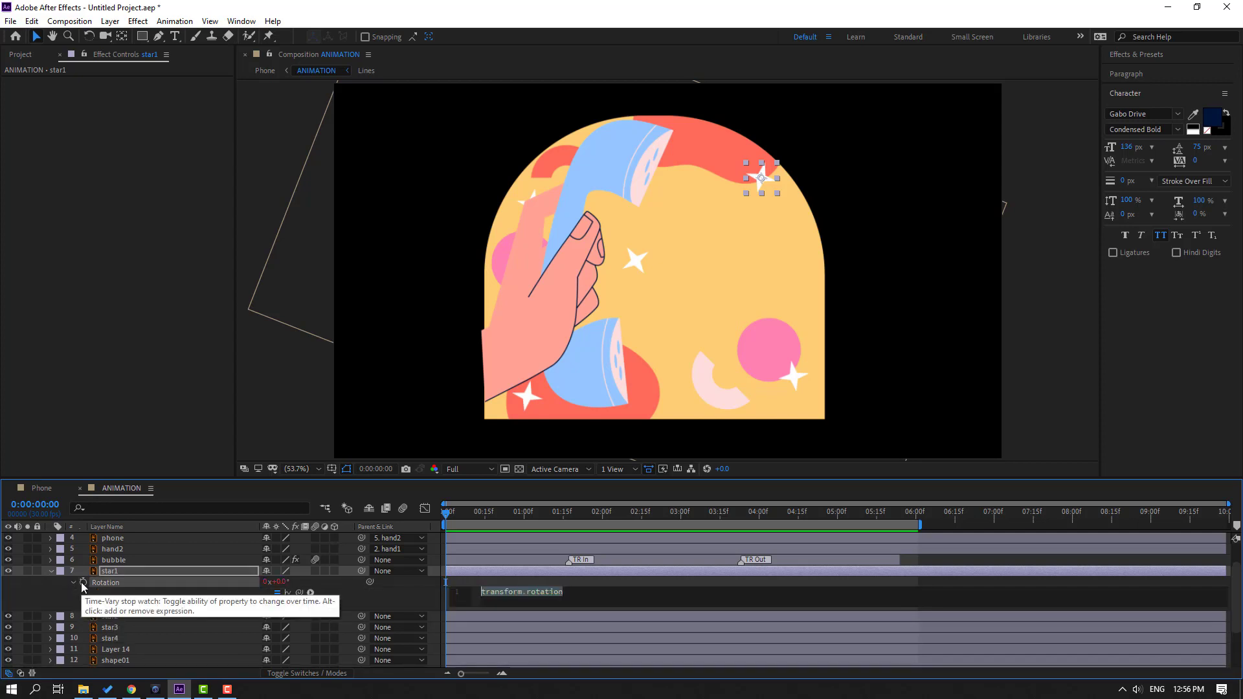
pyautogui.write('time*')
pyautogui.click(717, 581)
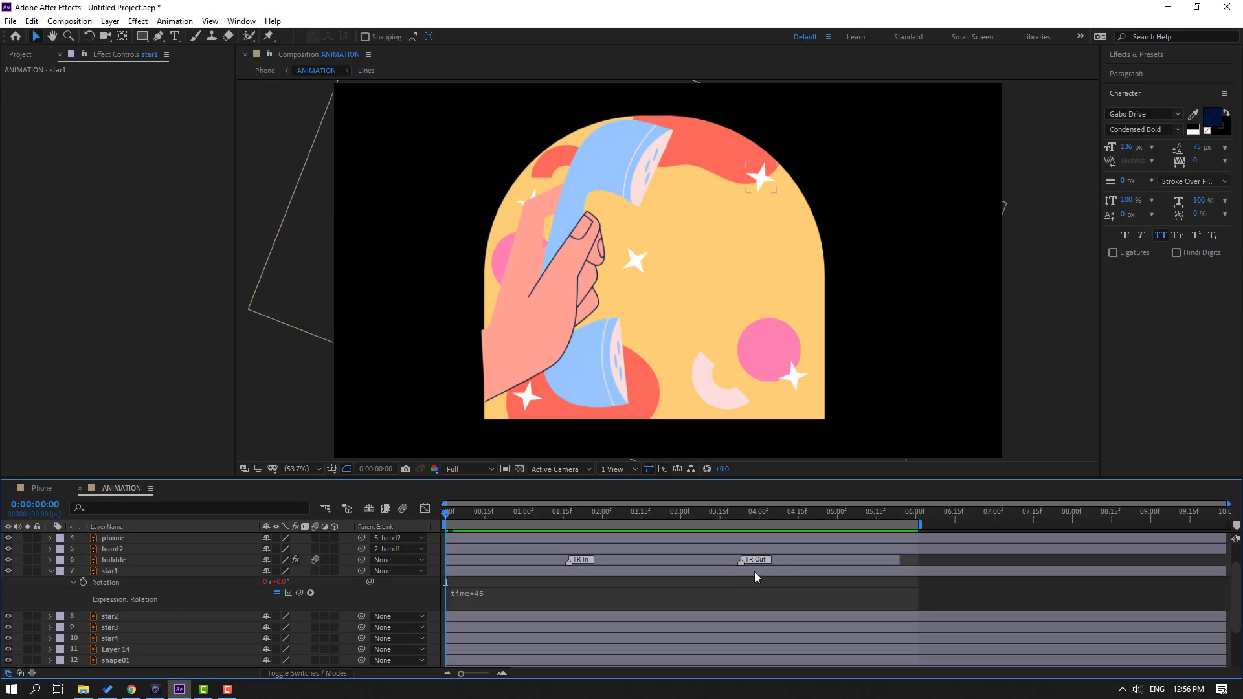
pyautogui.press('space')
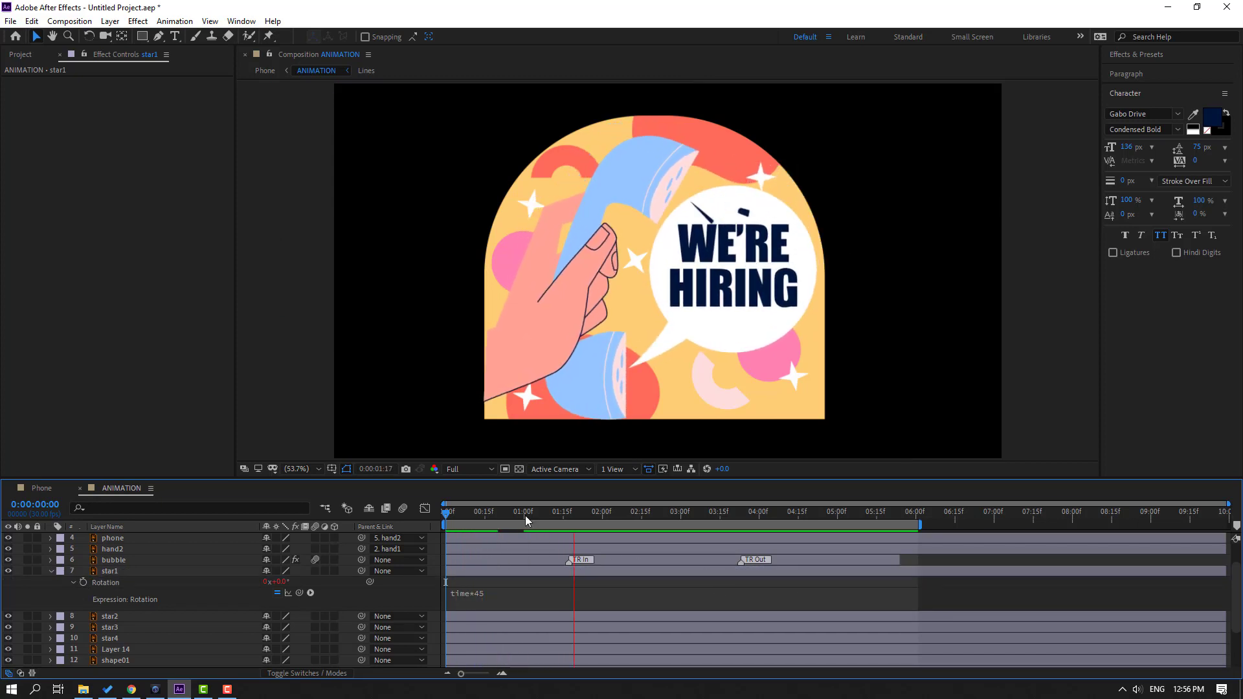
# - Change star1's Rotation expression to time*100 and preview the faster spin
pyautogui.click(484, 592)
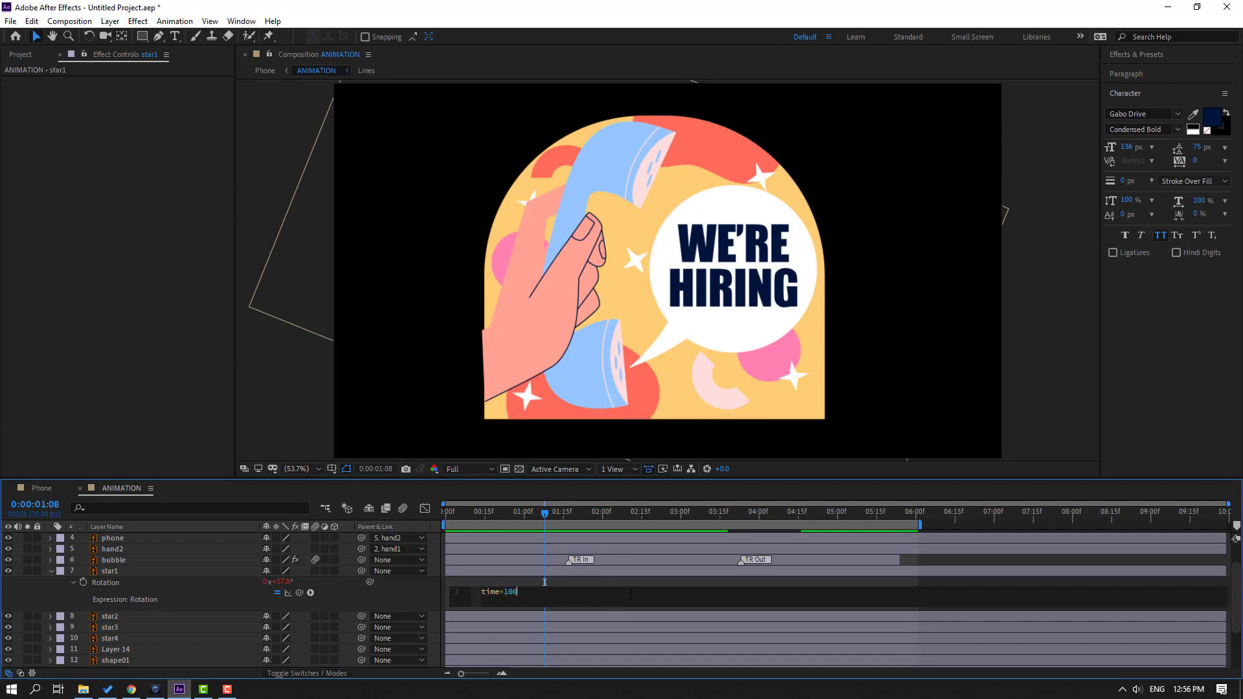
pyautogui.write('time*100')
pyautogui.click(706, 581)
pyautogui.press('space')
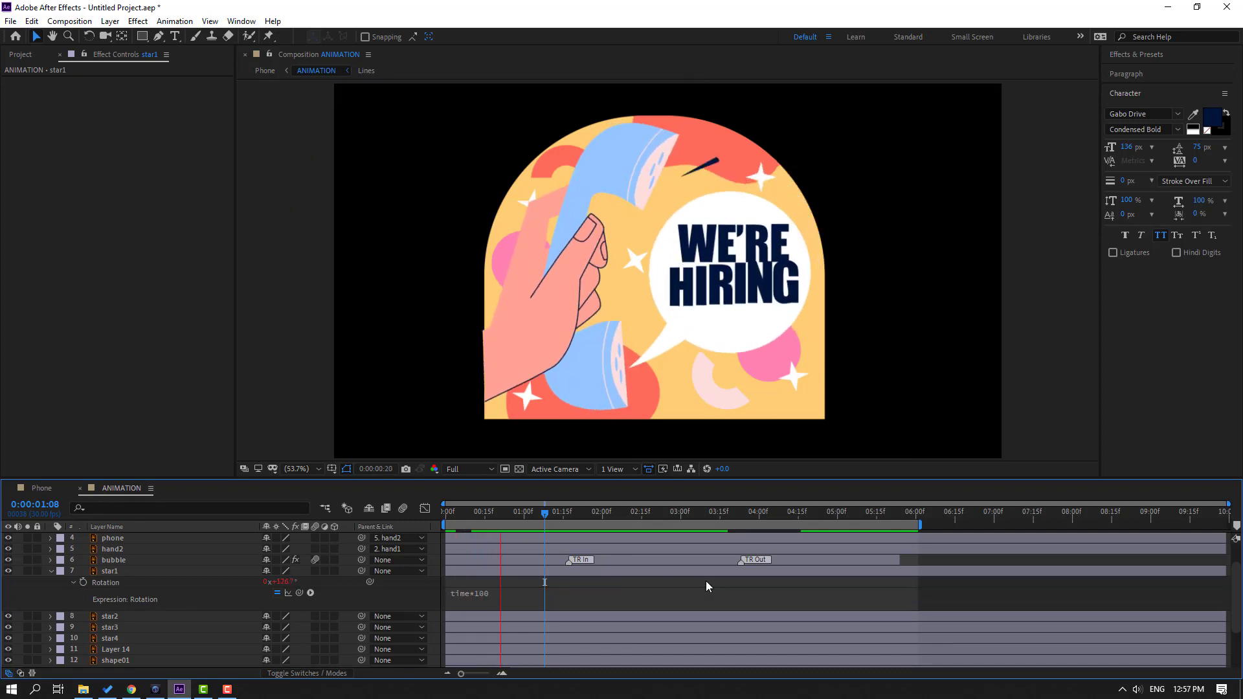
# - Copy star1's time*100 expression to star2's Rotation, preview the spin, and collapse both layers
pyautogui.click(461, 593)
pyautogui.hotkey('ctrl', 'c')
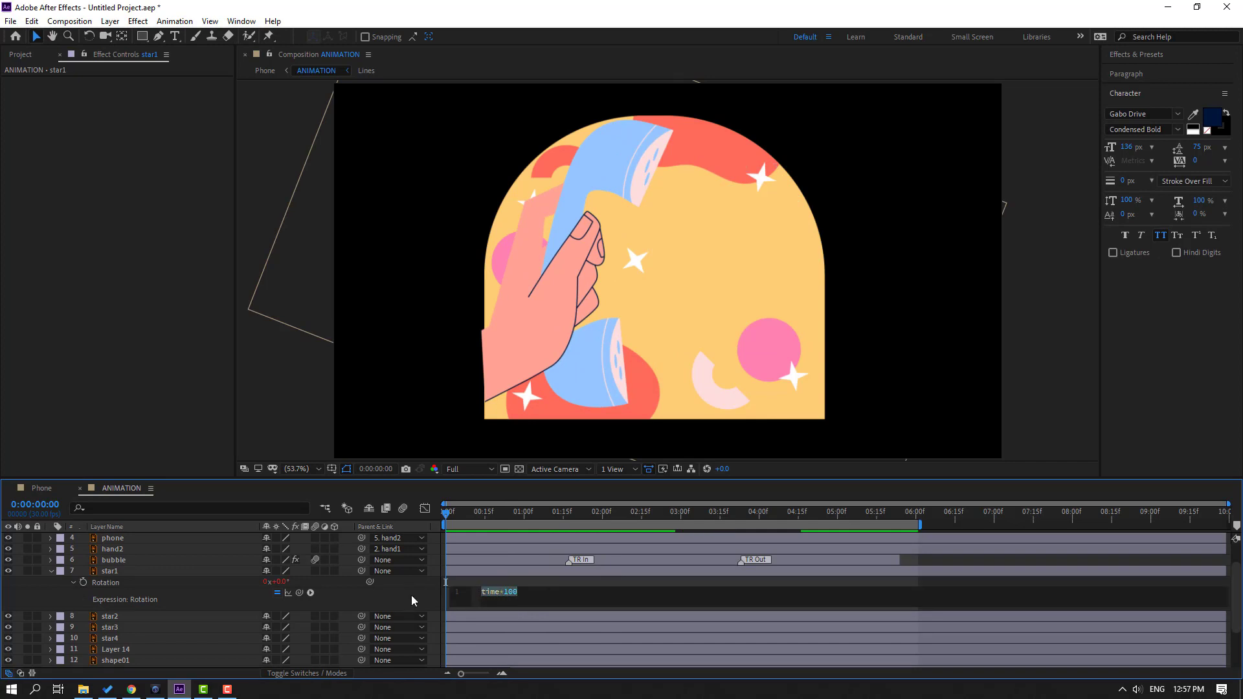
pyautogui.click(114, 617)
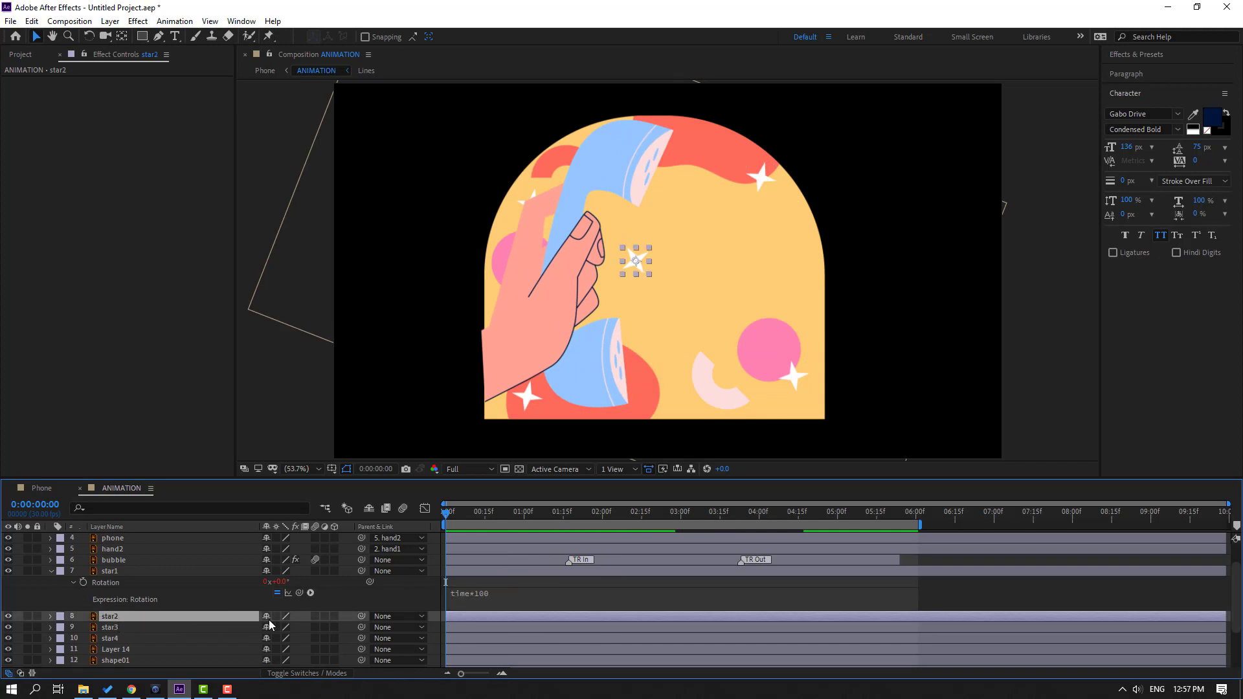
pyautogui.press('r')
pyautogui.scroll(-1, 183, 624)
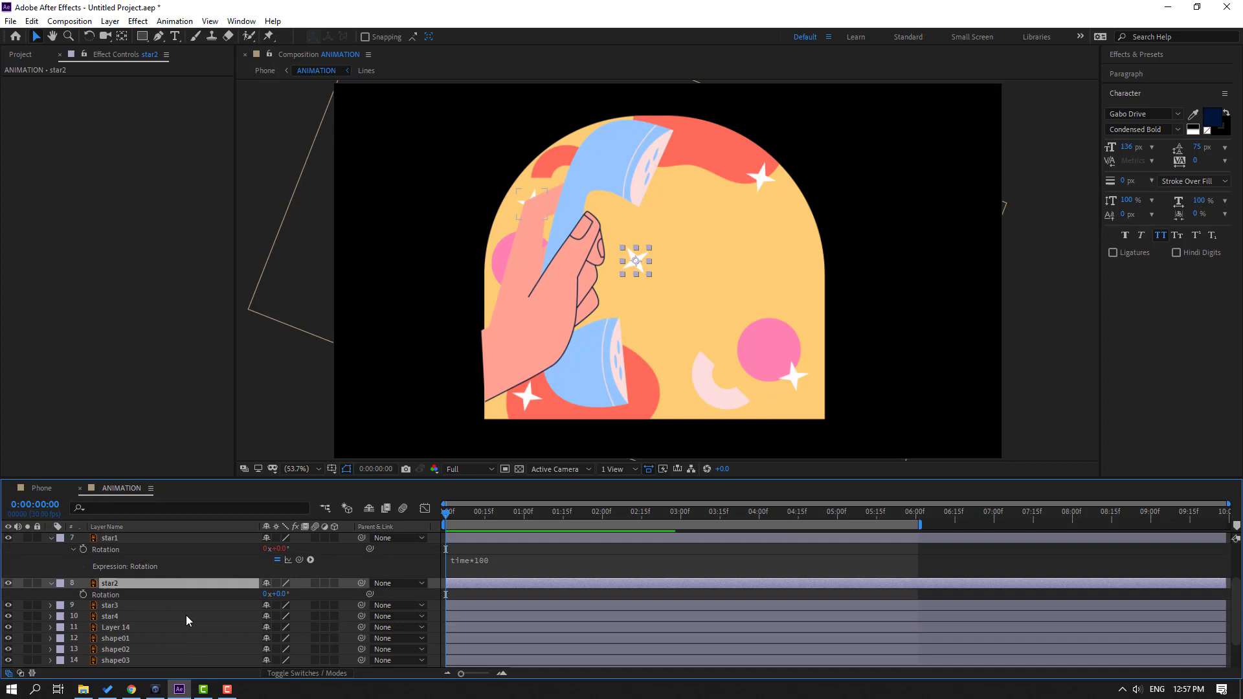
pyautogui.keyDown('alt'); pyautogui.click(83, 594); pyautogui.keyUp('alt')
pyautogui.hotkey('ctrl', 'v')
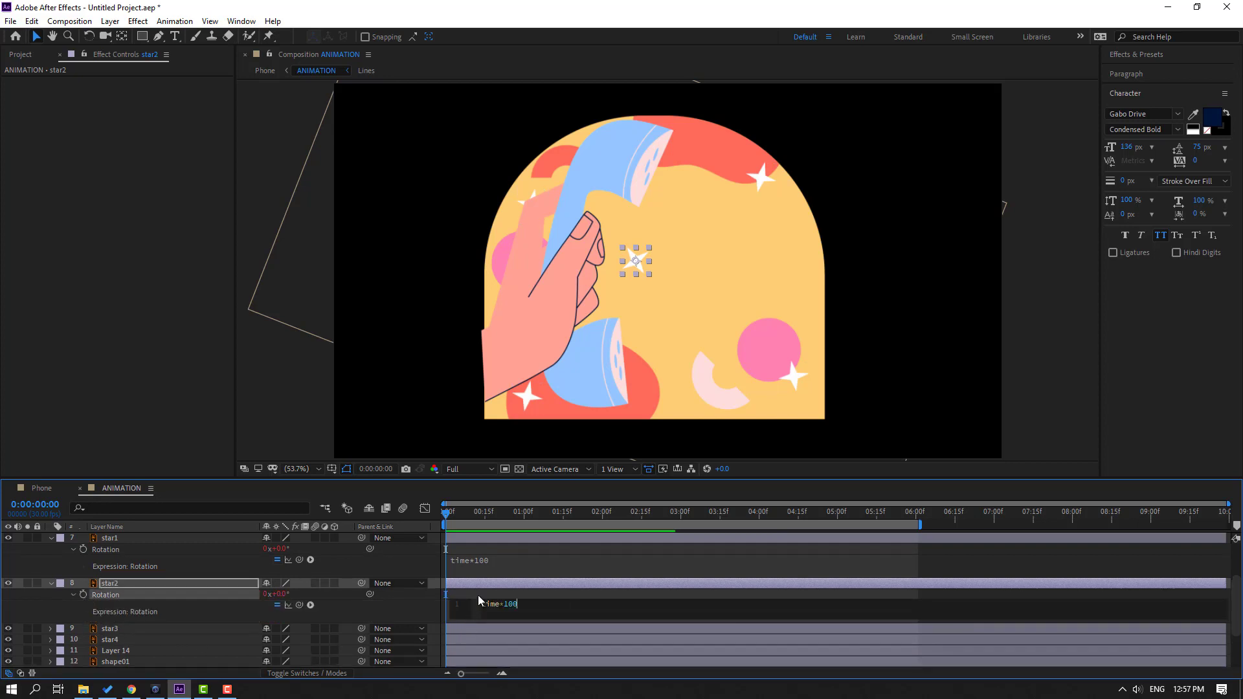
pyautogui.click(480, 591)
pyautogui.press('space')
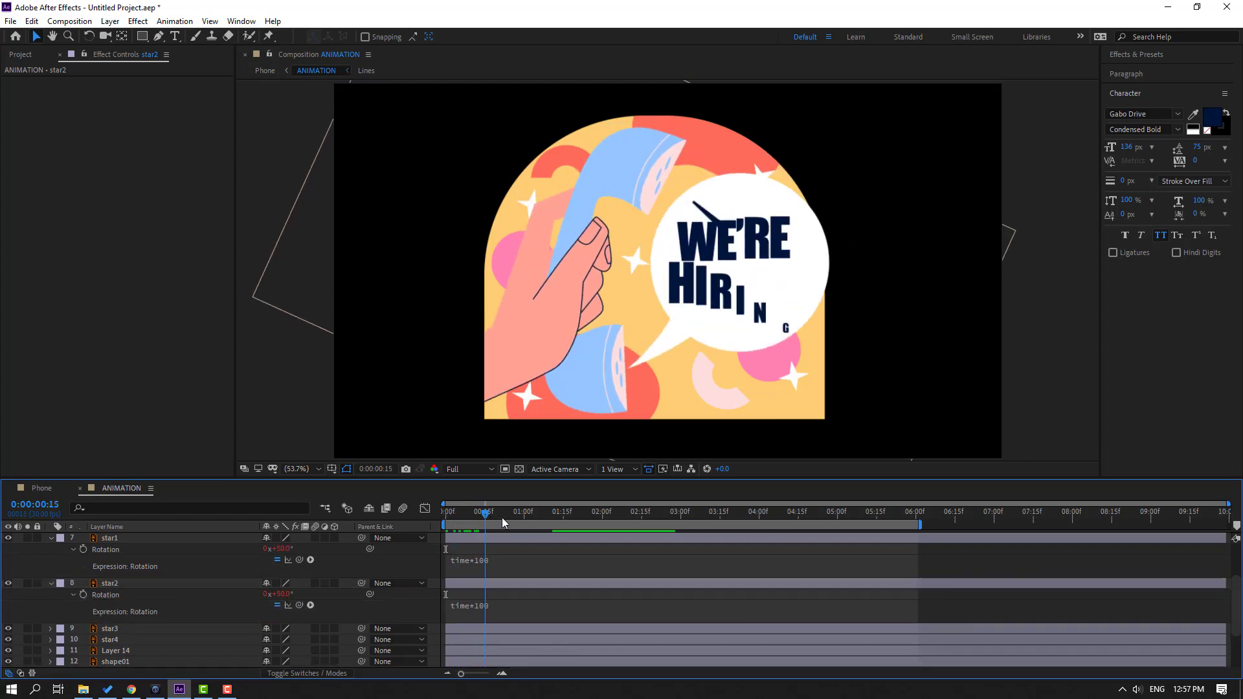
pyautogui.press('space')
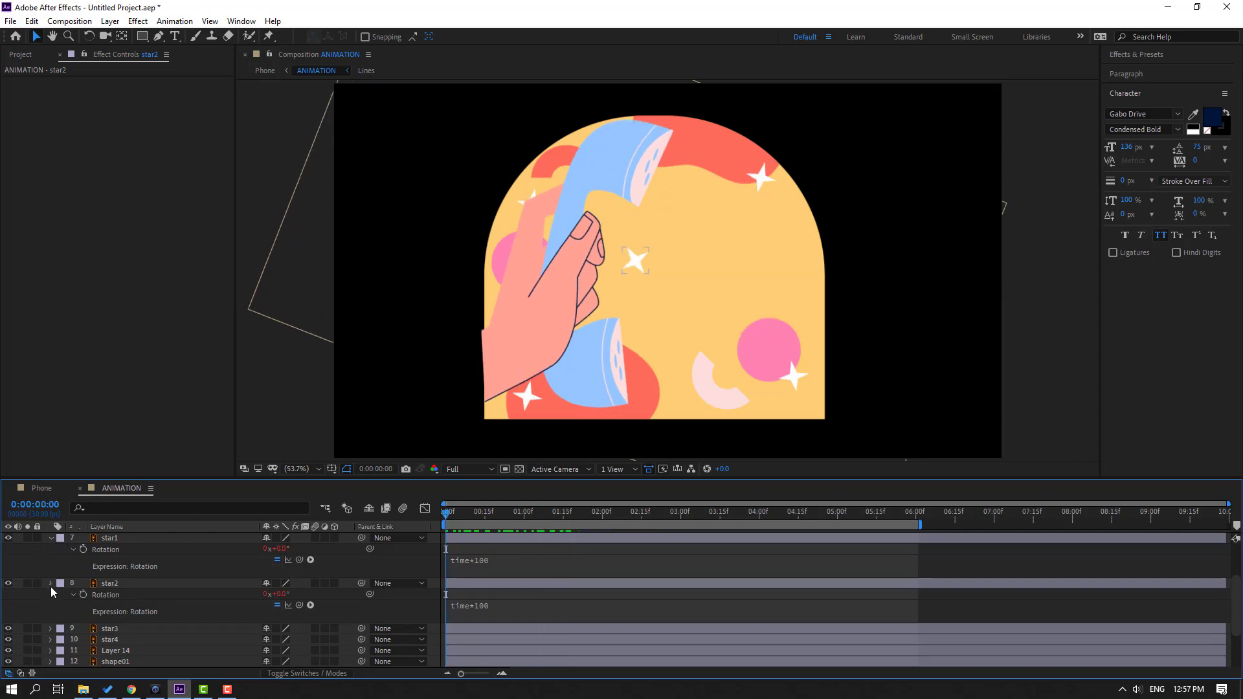
pyautogui.click(51, 584)
pyautogui.click(51, 540)
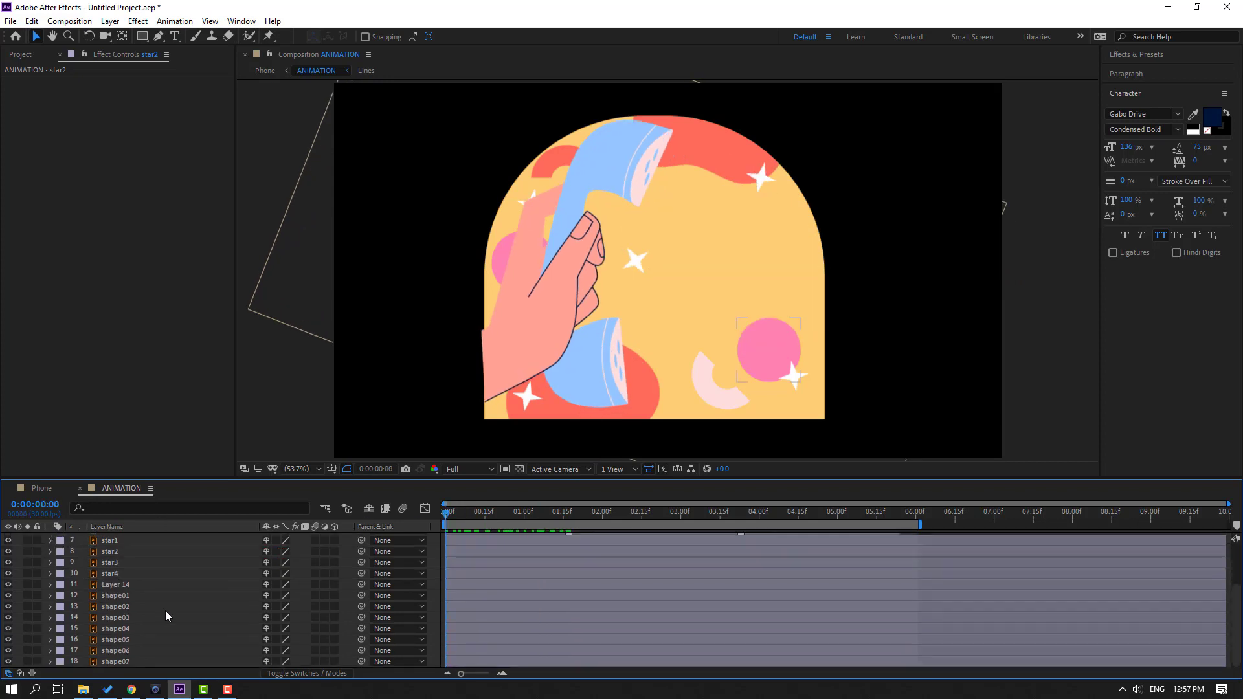
# - Add the time*100 expression to star3's Rotation, collapse the layer, and preview the animation
pyautogui.click(122, 562)
pyautogui.press('r')
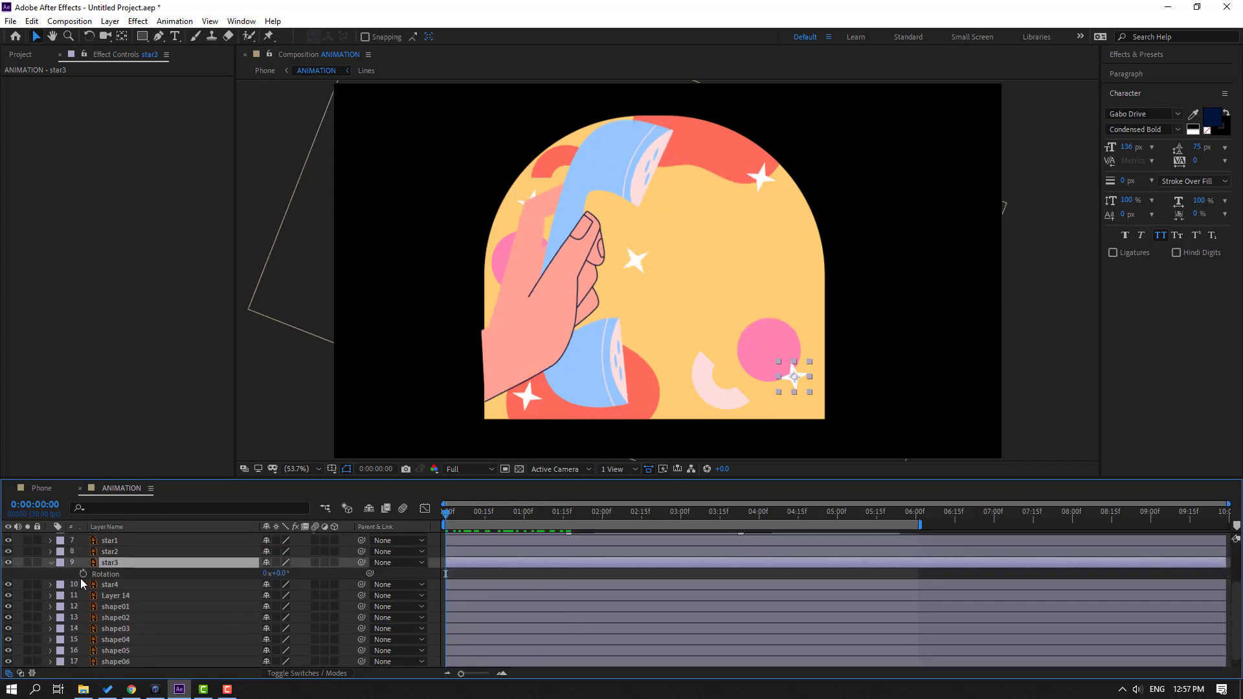
pyautogui.keyDown('alt'); pyautogui.click(83, 573); pyautogui.keyUp('alt')
pyautogui.write('time*100')
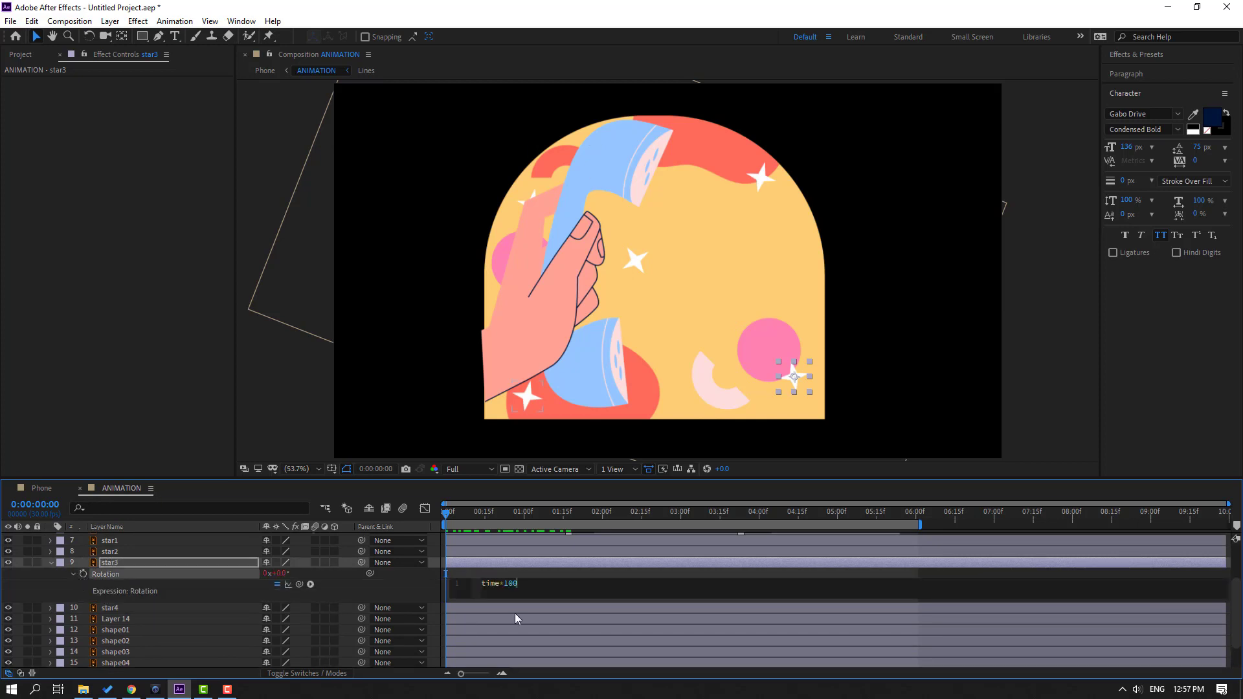
pyautogui.click(501, 575)
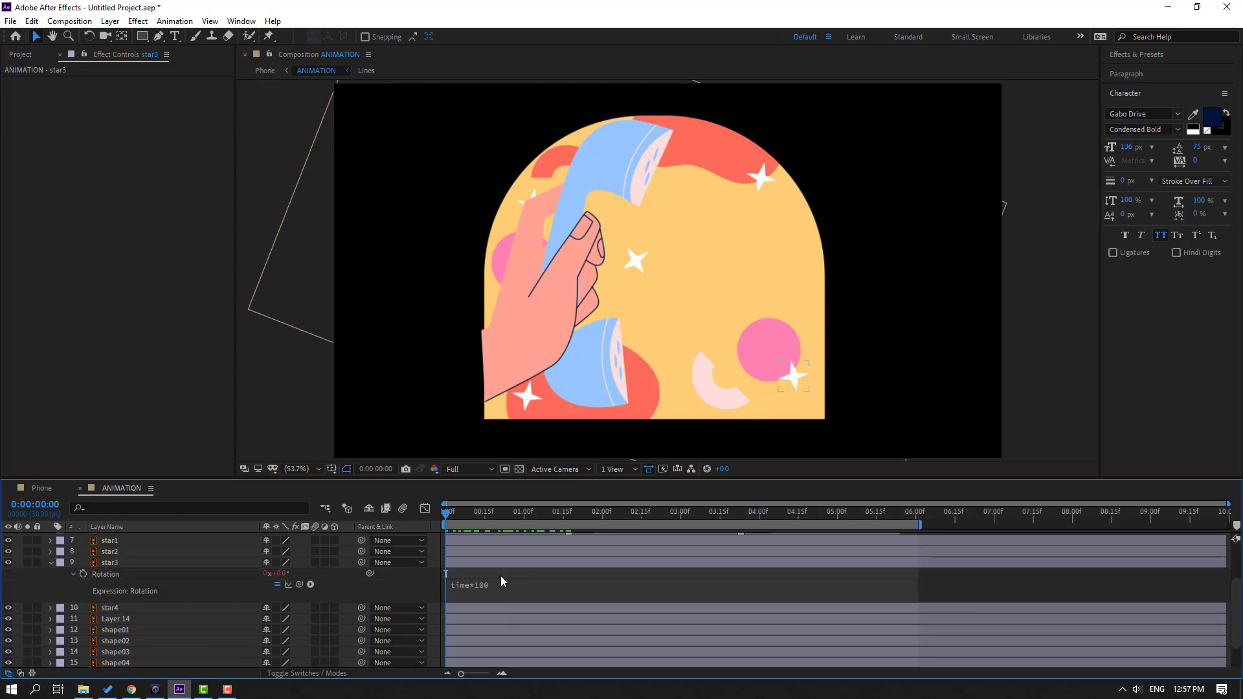
pyautogui.click(50, 563)
pyautogui.press('space')
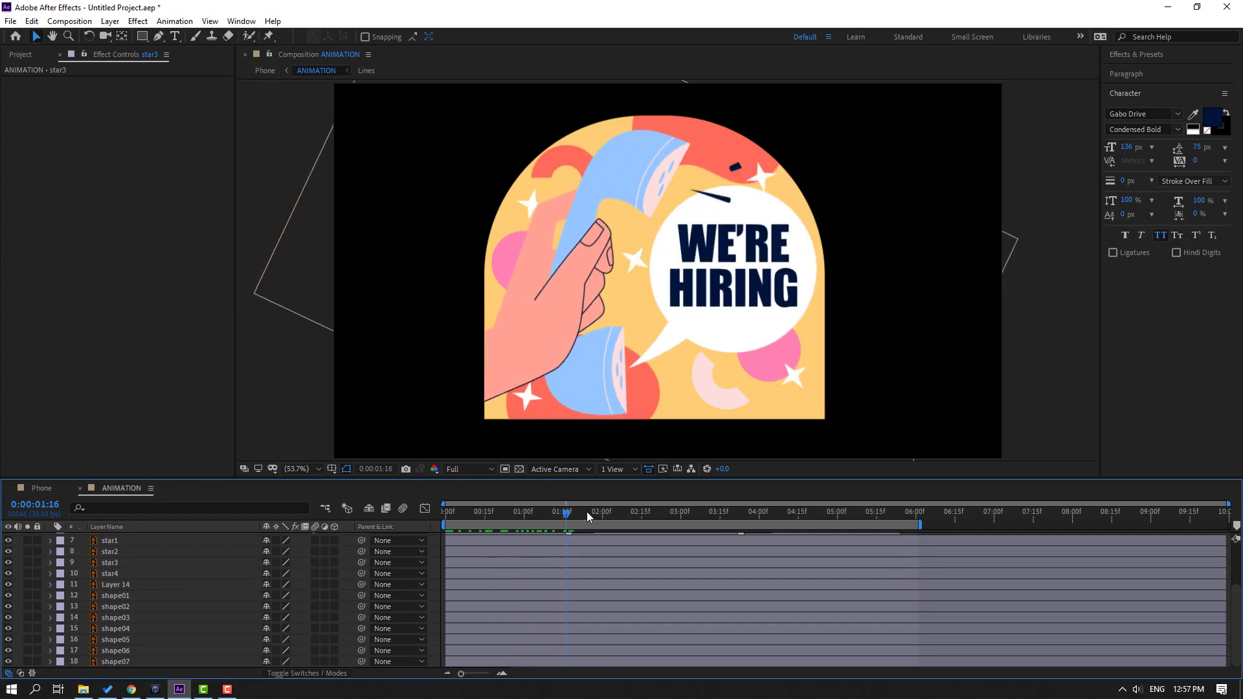
pyautogui.press('space')
# - Add the time*100 expression to star4's Rotation and collapse the layer
pyautogui.click(129, 574)
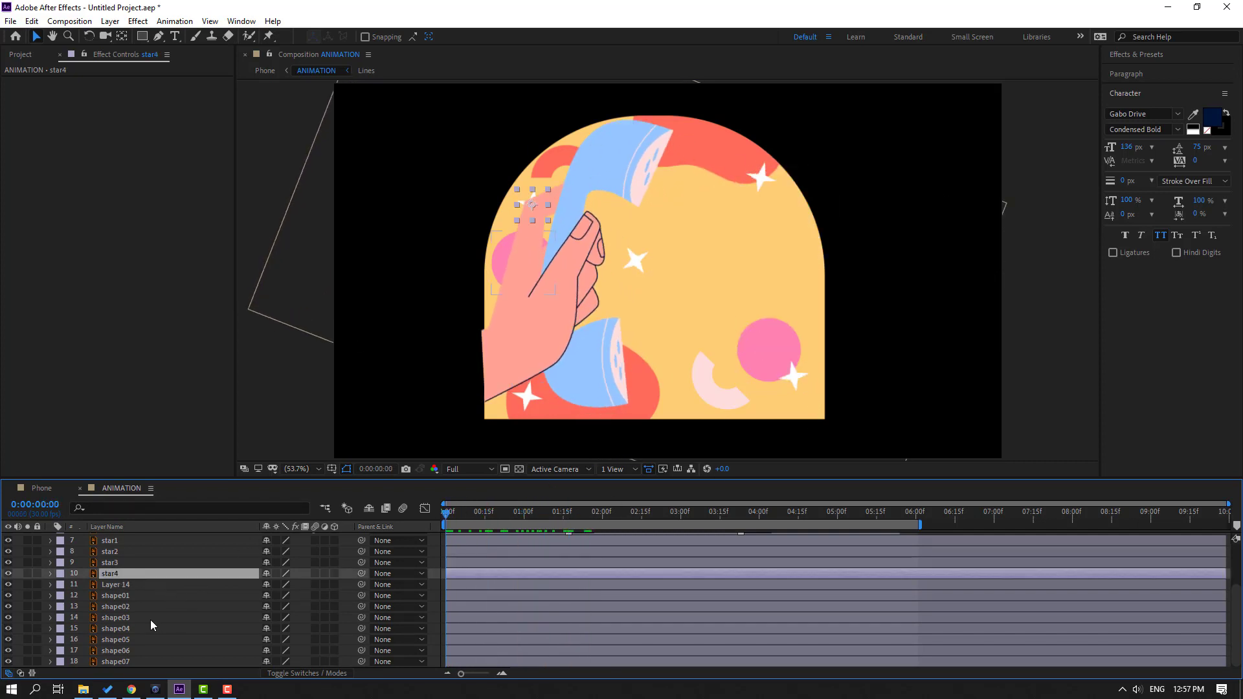
pyautogui.press('r')
pyautogui.keyDown('alt'); pyautogui.click(86, 586); pyautogui.keyUp('alt')
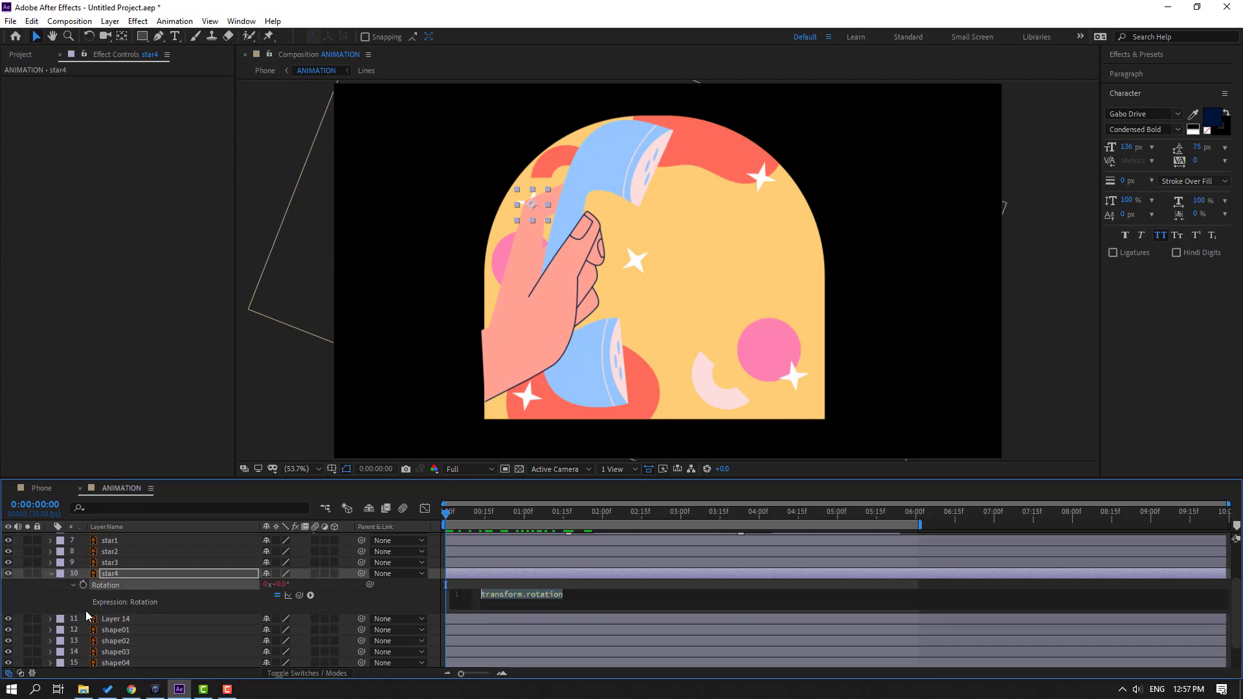
pyautogui.hotkey('ctrl', 'v')
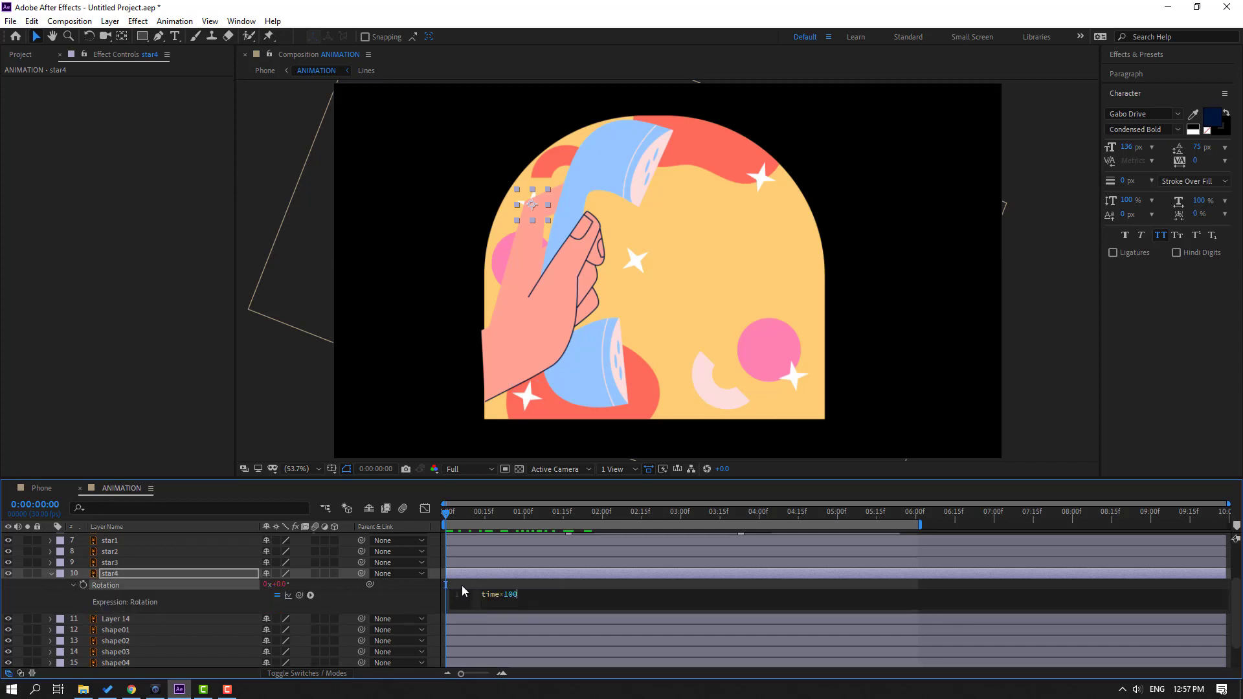
pyautogui.click(459, 585)
pyautogui.click(50, 574)
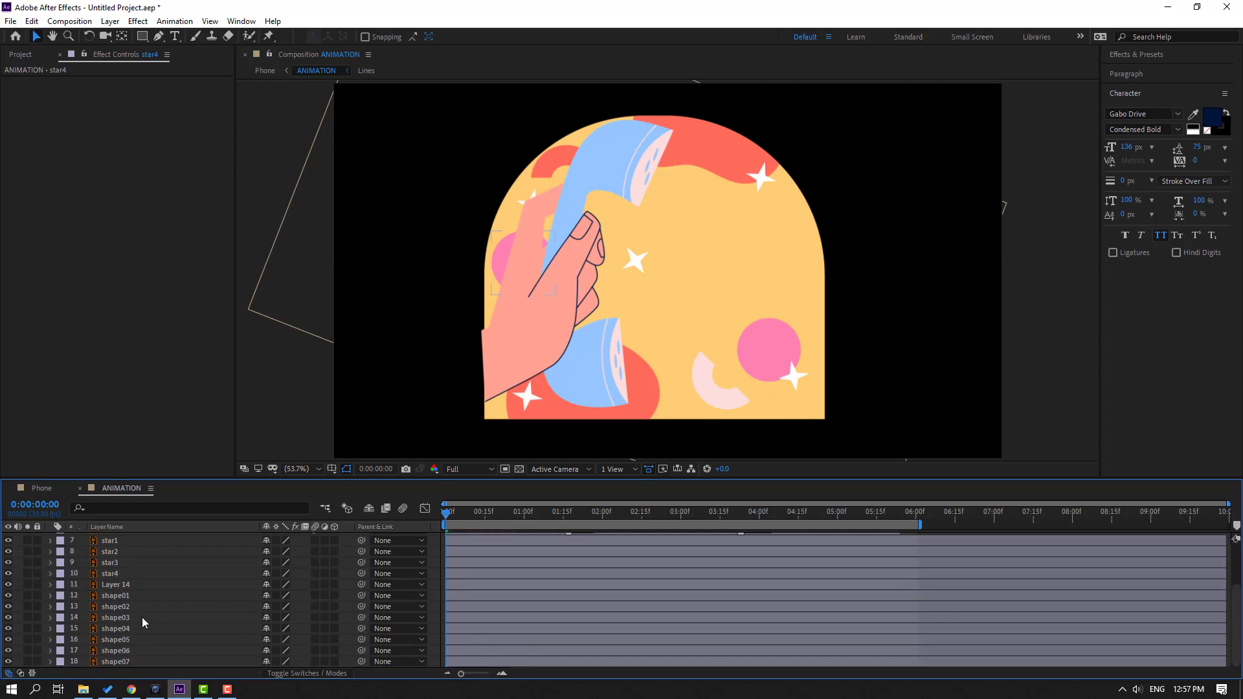
# - Rename Layer 14, the star near the lower end of the hand, as star5
pyautogui.click(119, 587)
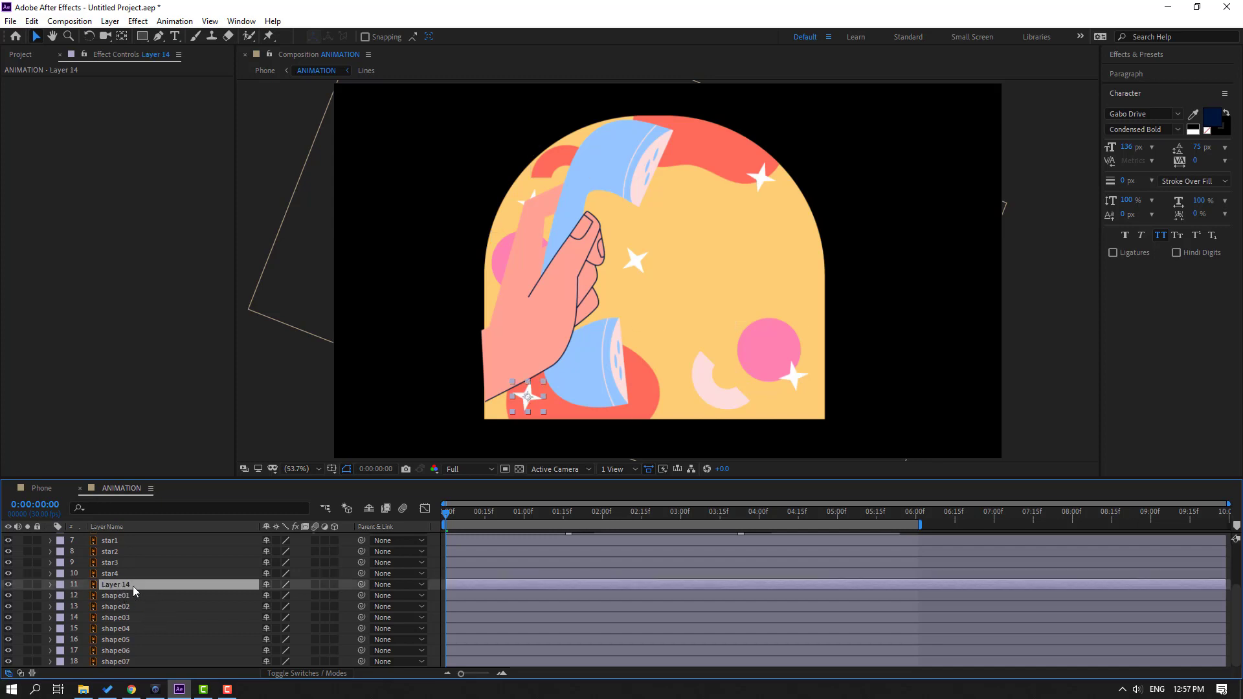
pyautogui.press('Return')
pyautogui.write('star')
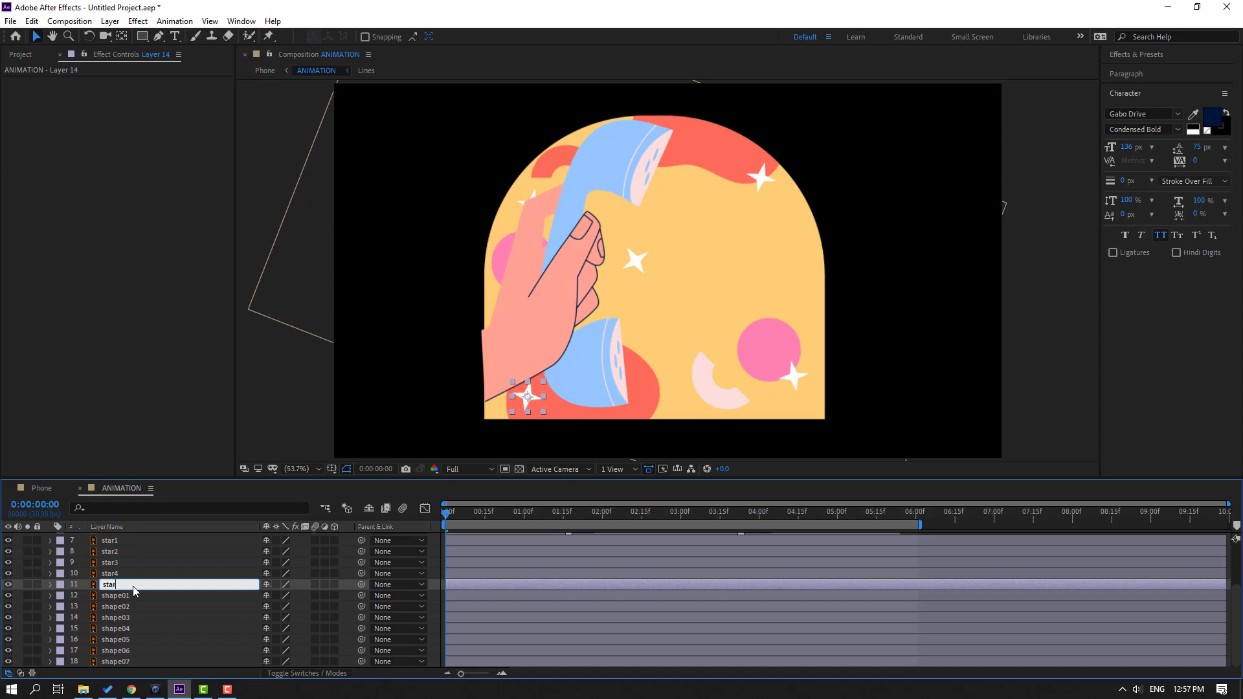
pyautogui.write('5')
pyautogui.press('Return')
# - Add the time*100 expression to star5's Rotation, collapse the layer, and preview the spinning stars
pyautogui.press('r')
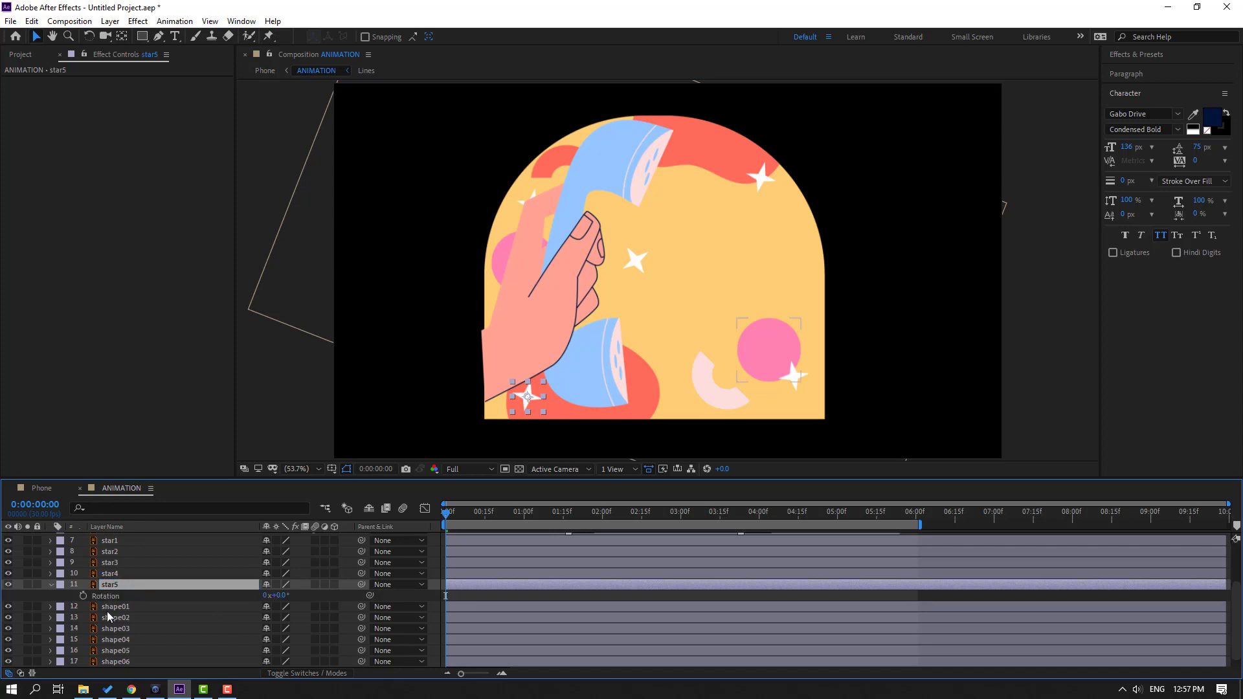
pyautogui.keyDown('alt'); pyautogui.click(82, 595); pyautogui.keyUp('alt')
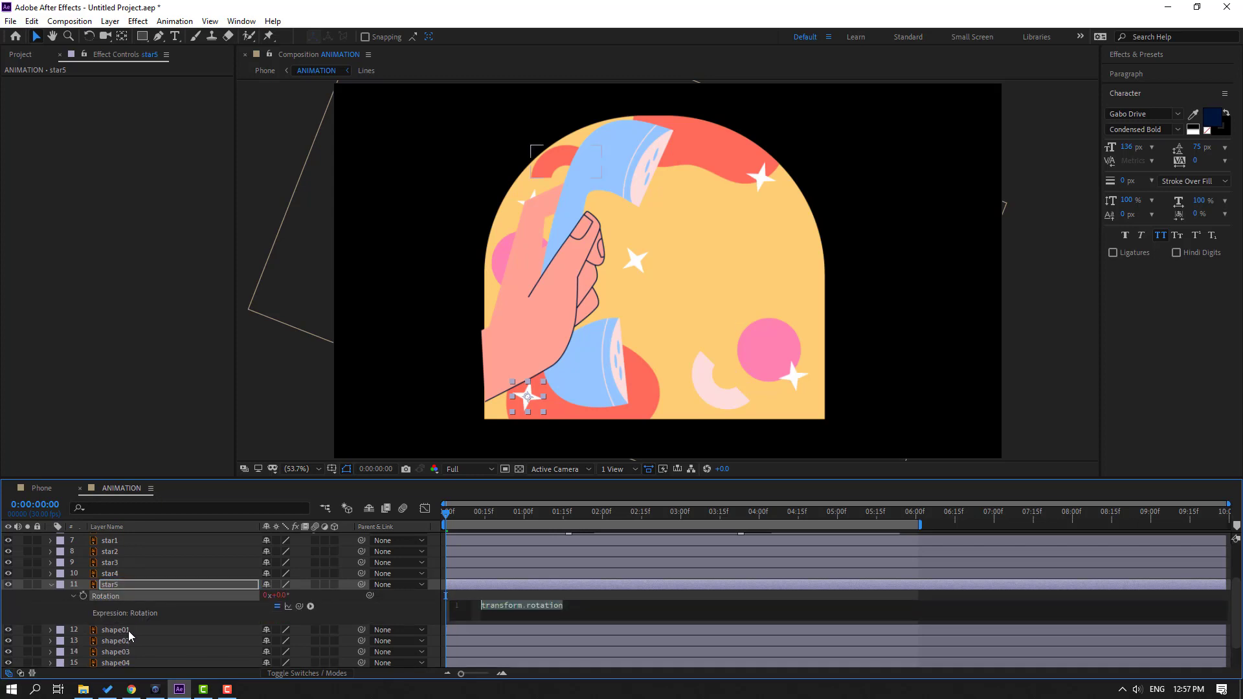
pyautogui.write('time*100')
pyautogui.click(484, 596)
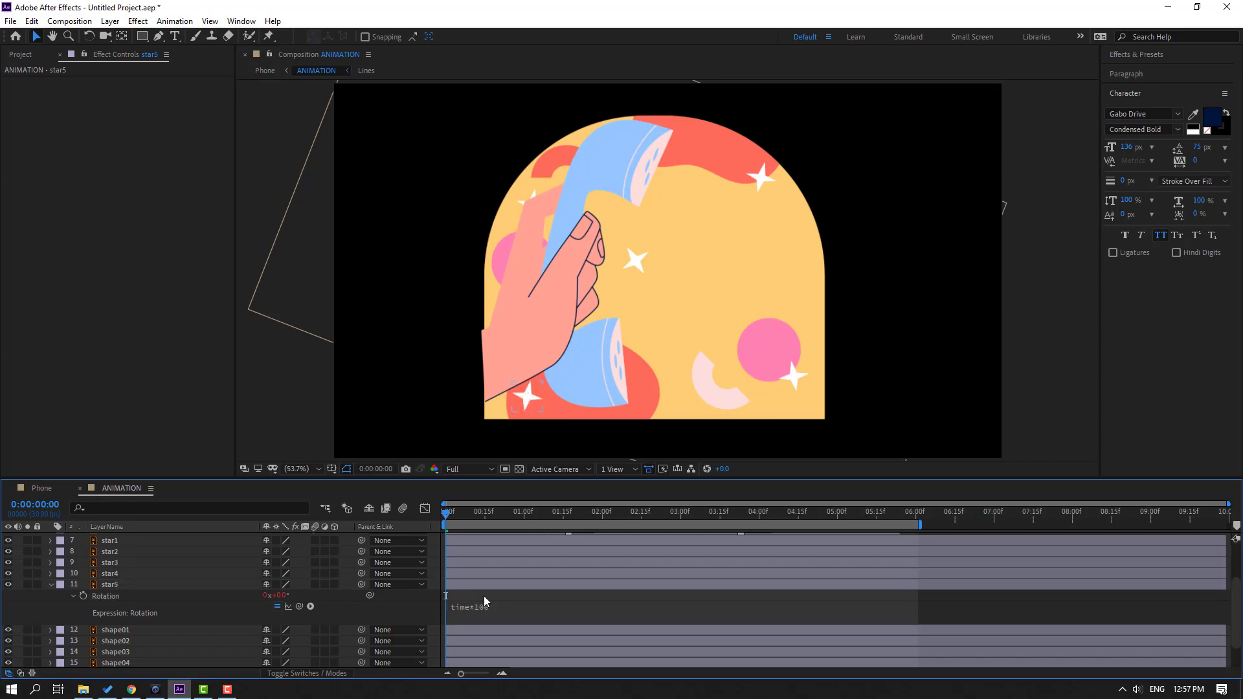
pyautogui.click(50, 589)
pyautogui.press('space')
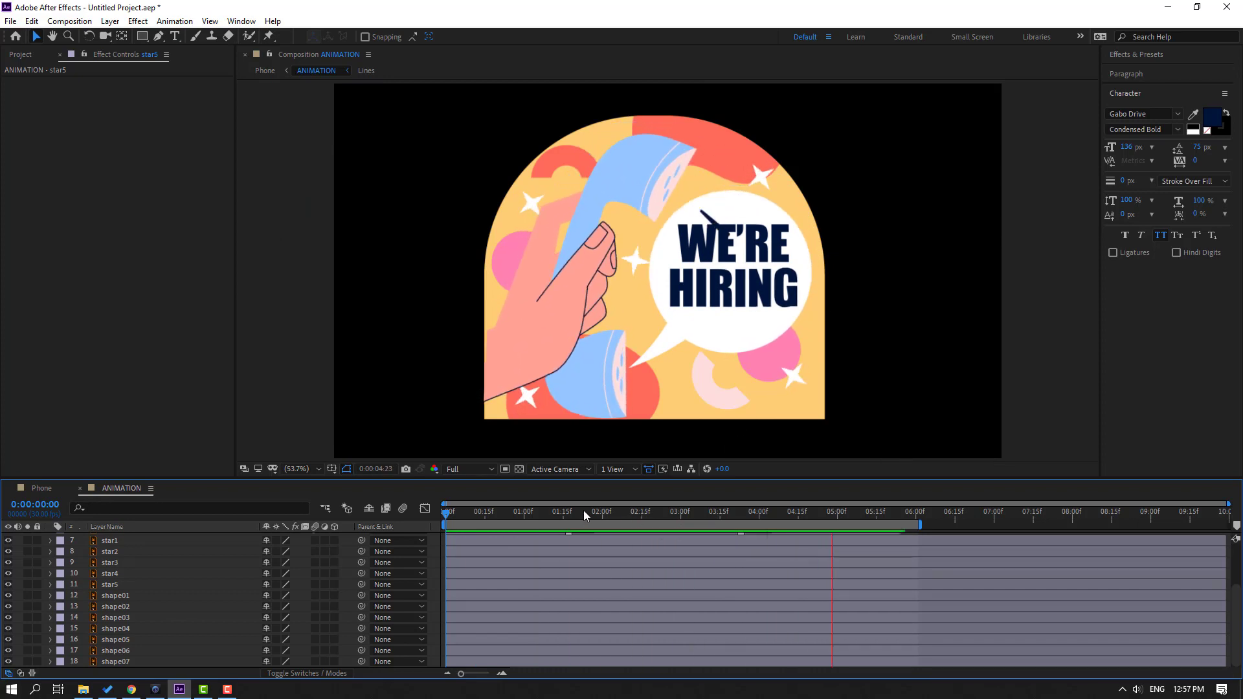
pyautogui.click(571, 512)
# - Find the Glow effect and apply it to the star1 layer
pyautogui.click(1132, 55)
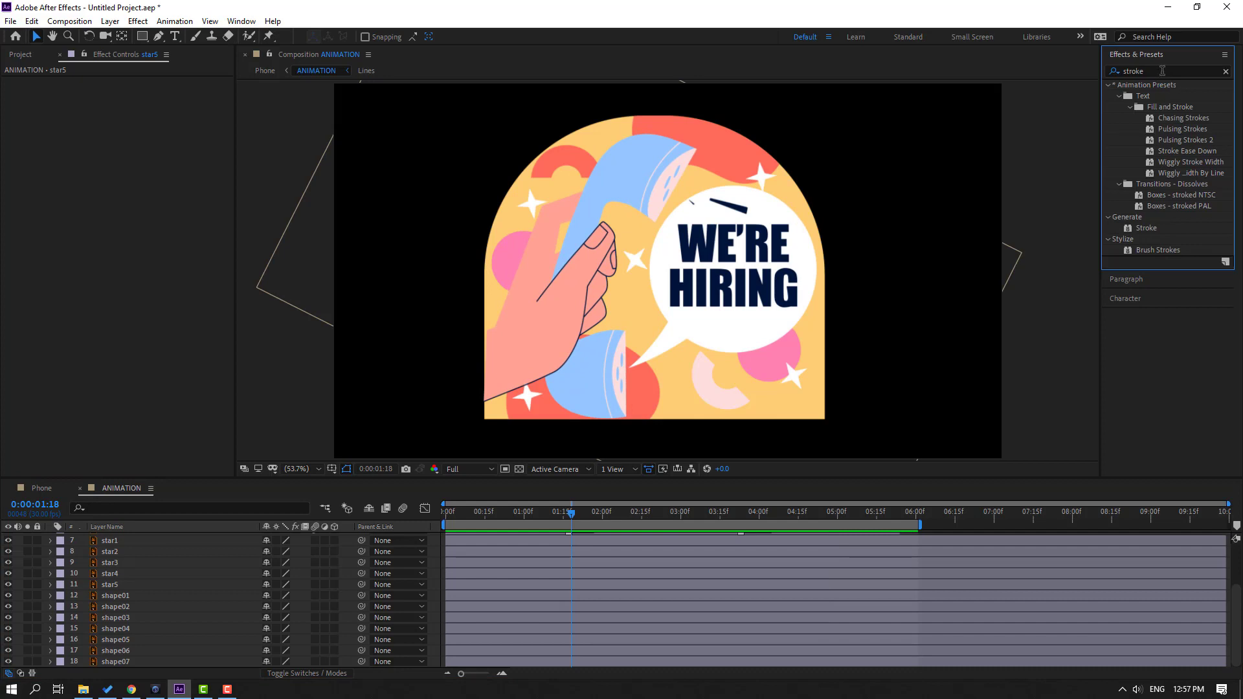
pyautogui.doubleClick(1162, 71)
pyautogui.write('glow')
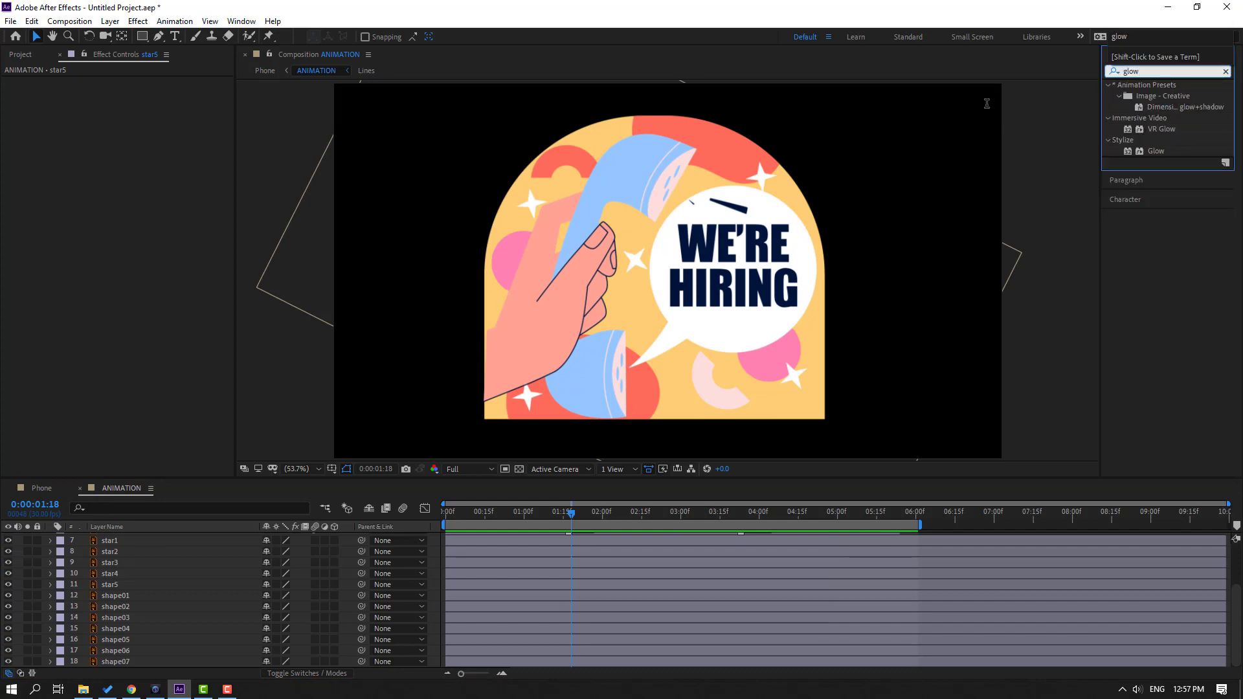
pyautogui.moveTo(1159, 154); pyautogui.dragTo(141, 547)
pyautogui.scroll(4, 673, 301)
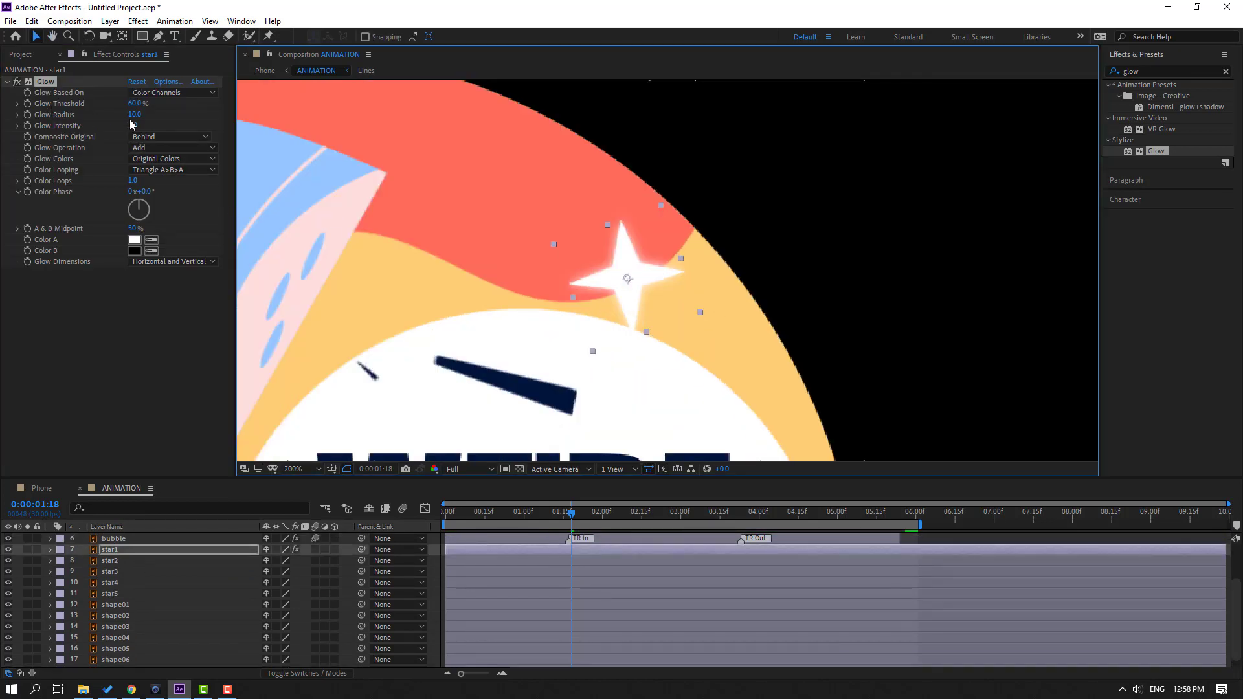
# - Set star1's Glow Radius to 16 and its Glow Threshold to about 77%
pyautogui.moveTo(136, 115); pyautogui.dragTo(132, 121)
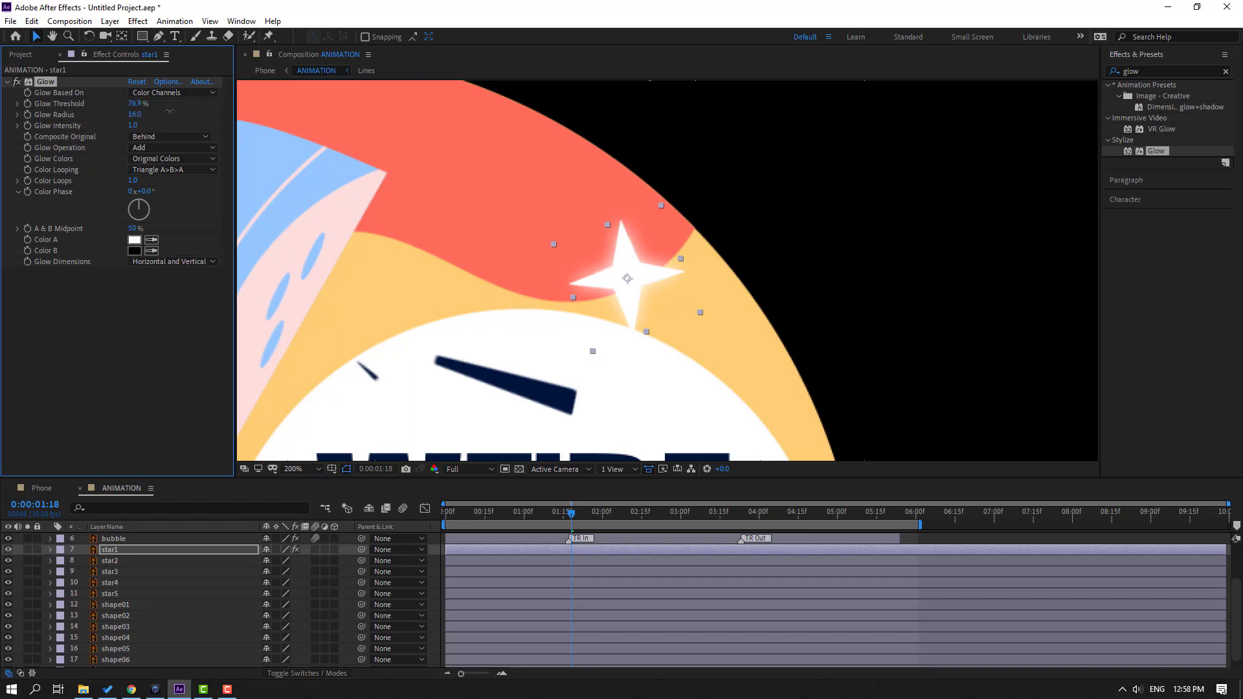
pyautogui.scroll(-2, 593, 288)
pyautogui.moveTo(544, 332); pyautogui.dragTo(580, 278)
pyautogui.scroll(1, 579, 278)
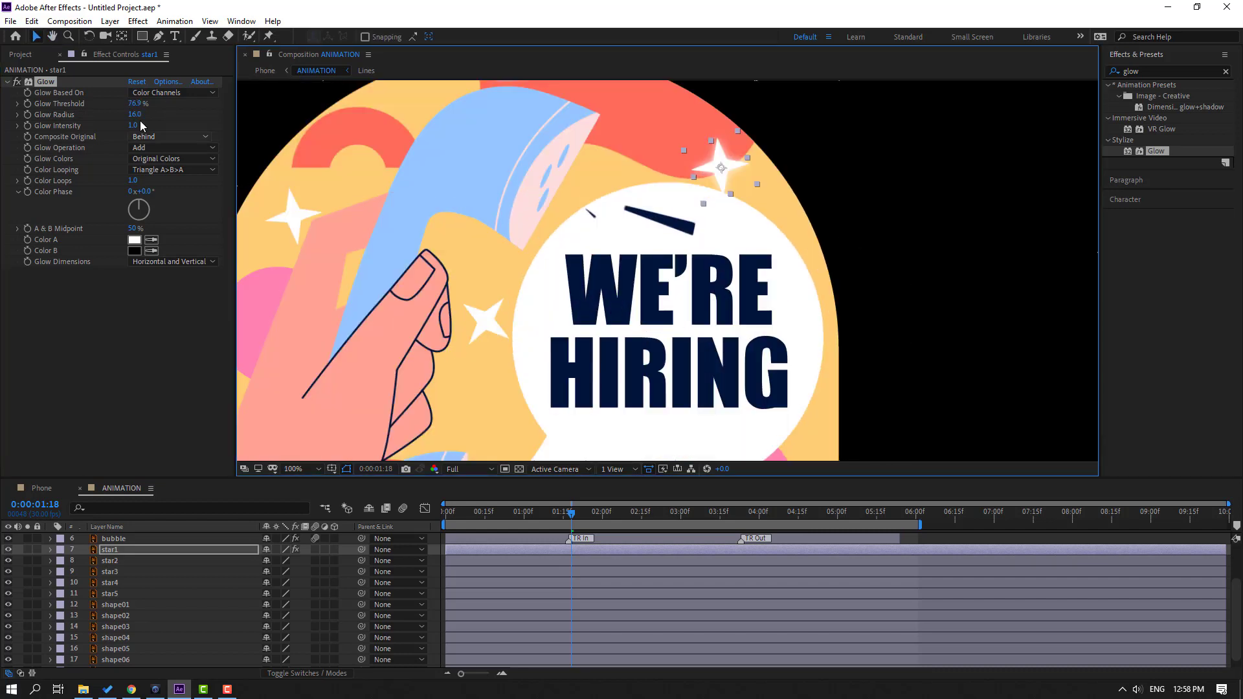
# - Copy star1's Glow effect to star2, star3, star4 and star5, and preview the animation
pyautogui.click(45, 82)
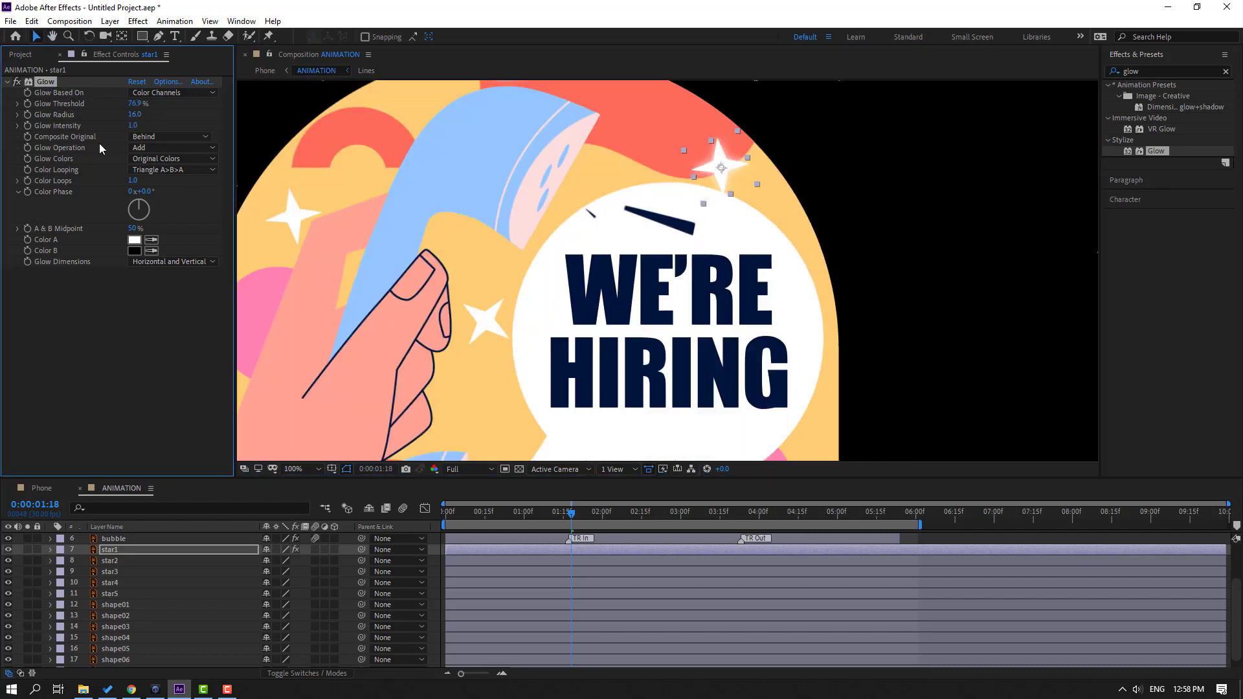
pyautogui.click(118, 561)
pyautogui.keyDown('shift'); pyautogui.click(118, 572); pyautogui.keyUp('shift')
pyautogui.keyDown('ctrl'); pyautogui.click(118, 582); pyautogui.keyUp('ctrl')
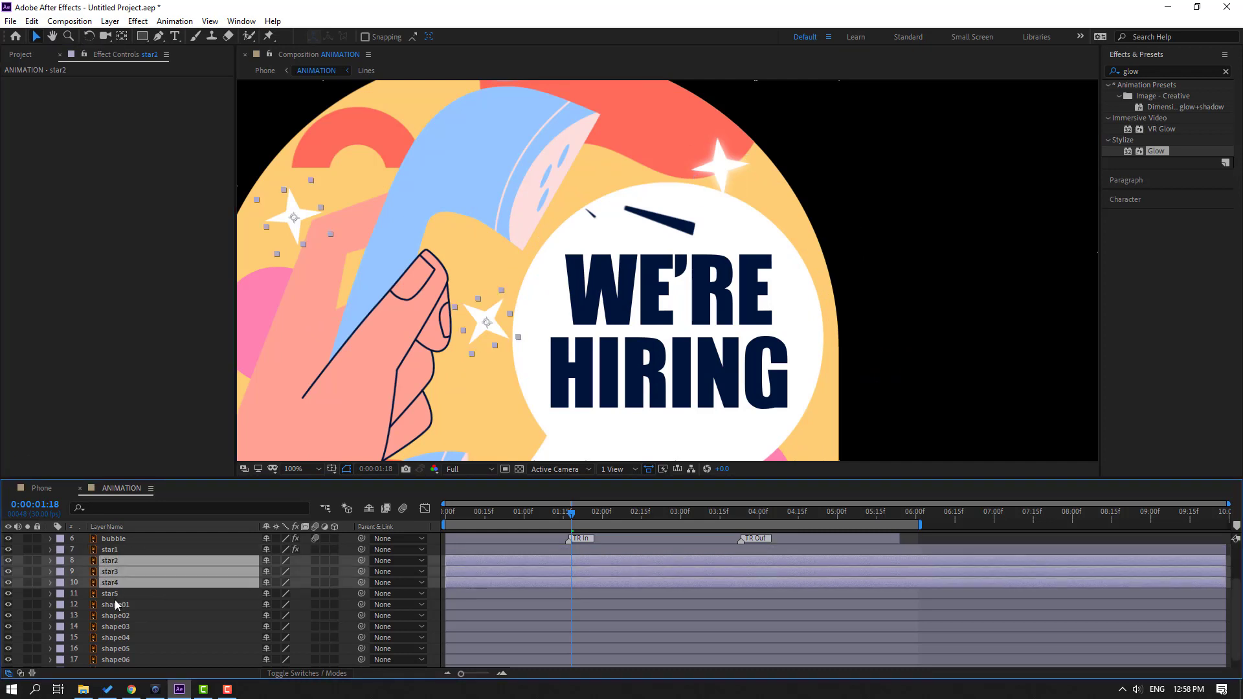
pyautogui.keyDown('ctrl'); pyautogui.click(115, 602); pyautogui.keyUp('ctrl')
pyautogui.keyDown('ctrl'); pyautogui.click(113, 604); pyautogui.keyUp('ctrl')
pyautogui.keyDown('ctrl'); pyautogui.click(110, 593); pyautogui.keyUp('ctrl')
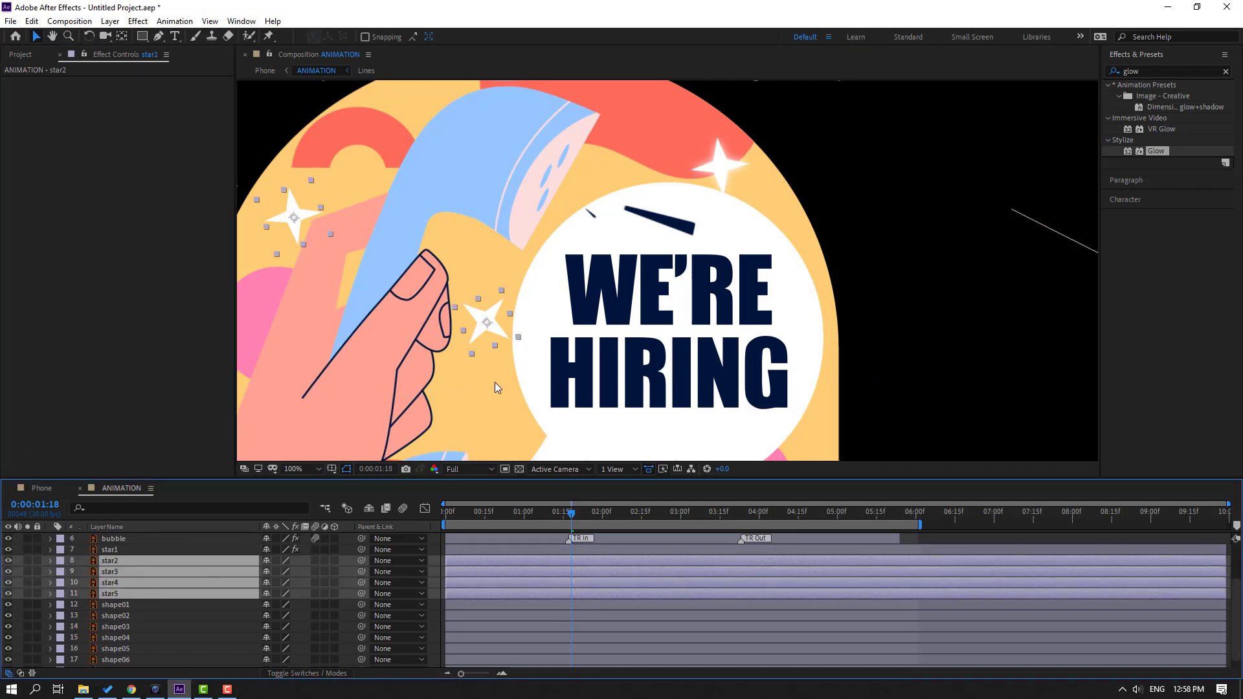
pyautogui.scroll(-4, 494, 381)
pyautogui.hotkey('ctrl', 'v')
pyautogui.press('space')
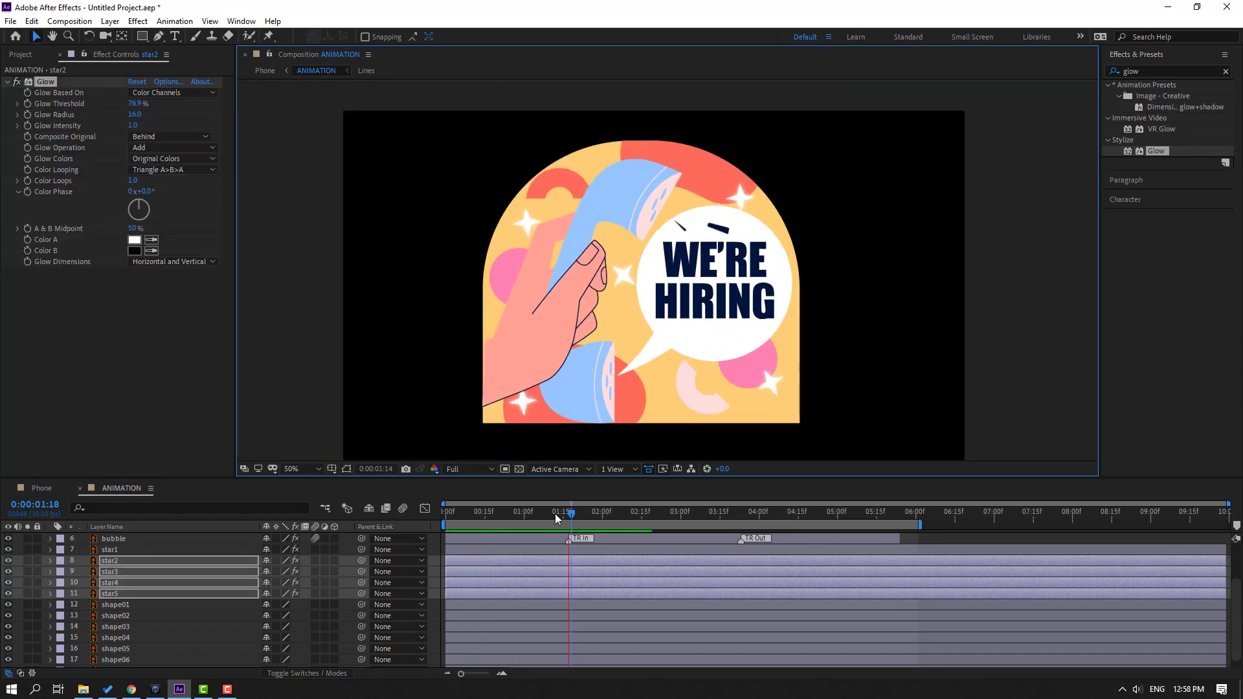
pyautogui.press('space')
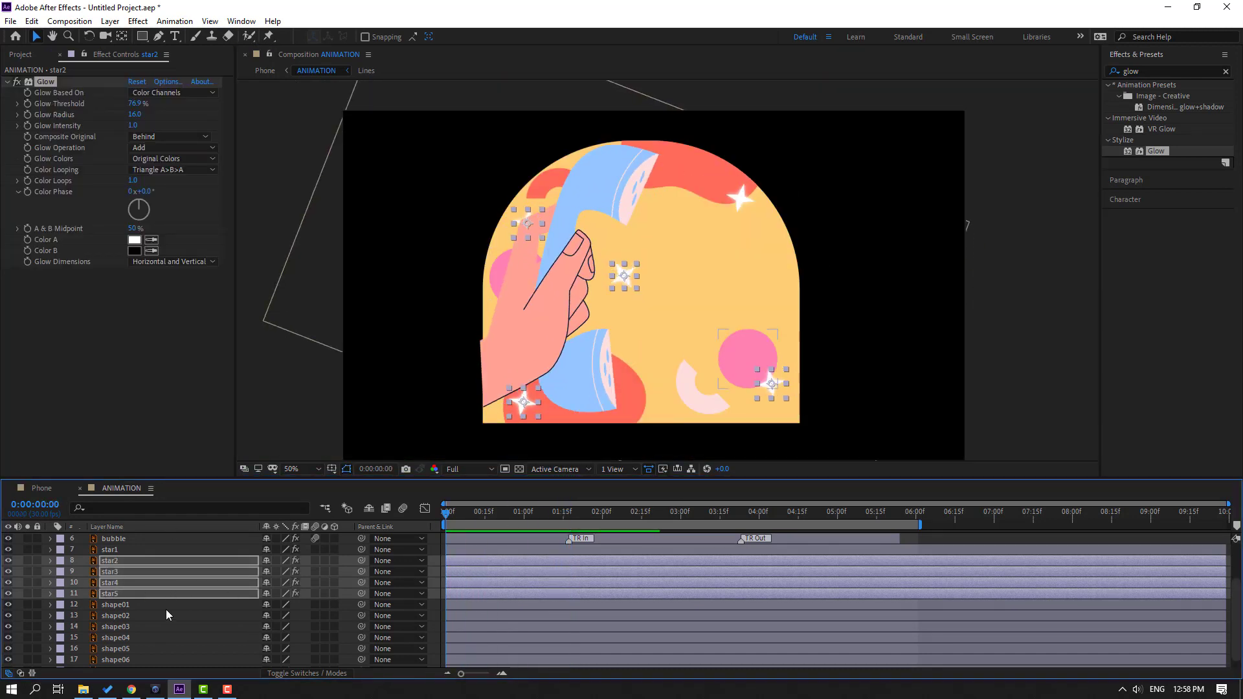
# - Solo the shape01 layer, inspect its red half-ring up close, and deselect it
pyautogui.click(133, 607)
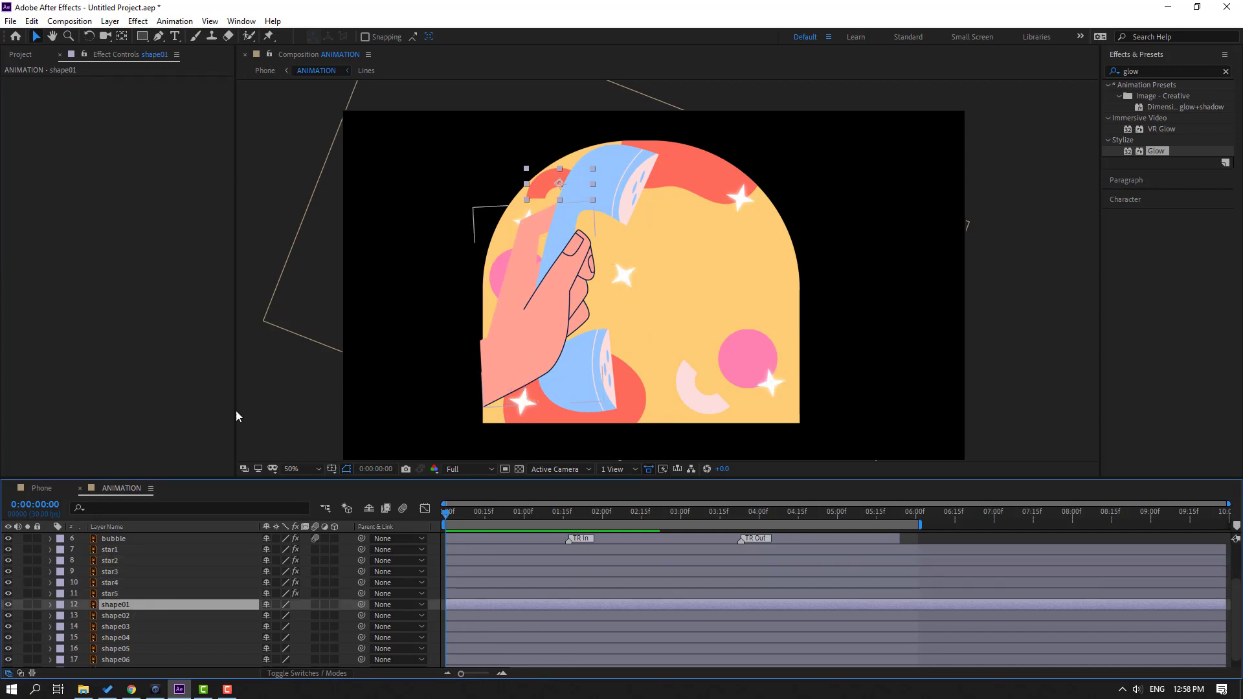
pyautogui.click(27, 604)
pyautogui.press('.')
pyautogui.press('.')
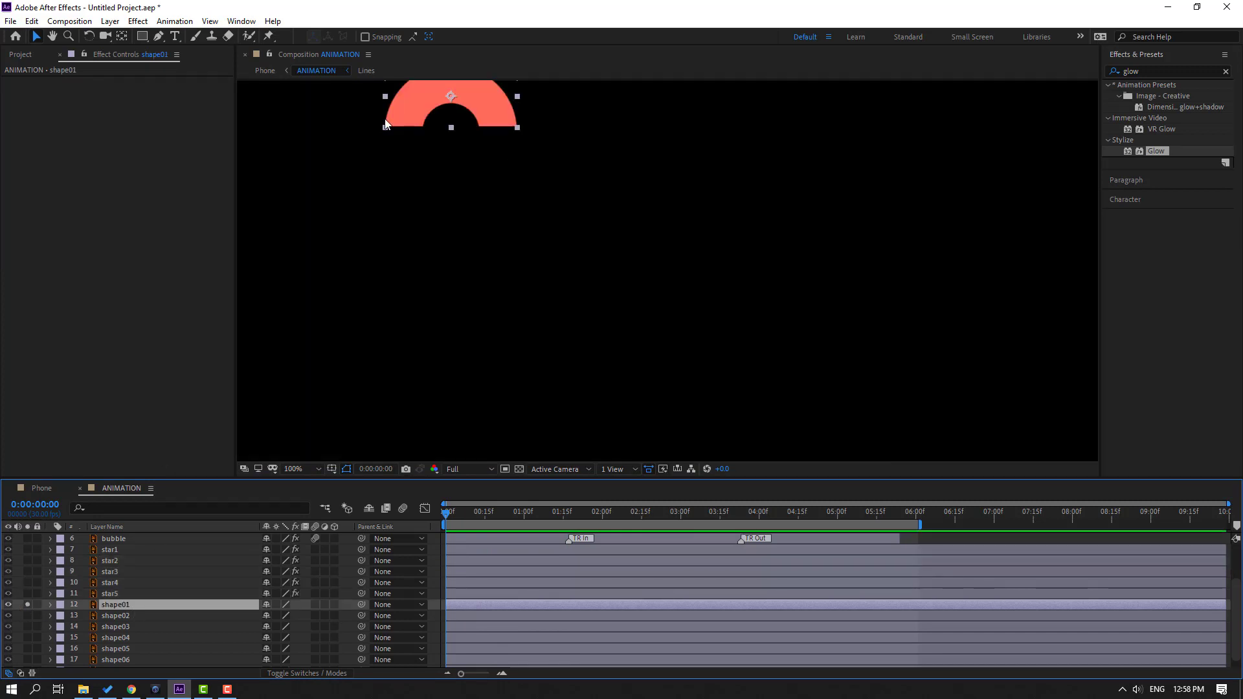
pyautogui.moveTo(387, 133); pyautogui.dragTo(600, 246)
pyautogui.moveTo(691, 274); pyautogui.dragTo(660, 279)
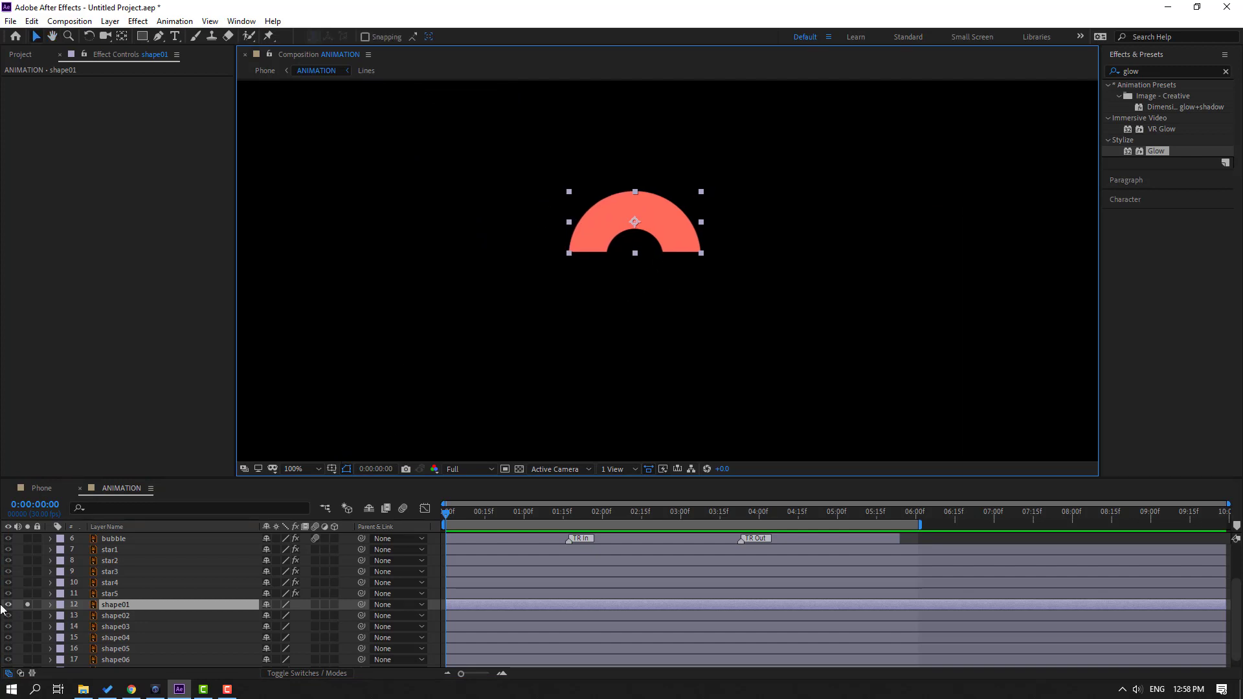
pyautogui.press(',')
pyautogui.press(',')
pyautogui.click(484, 339)
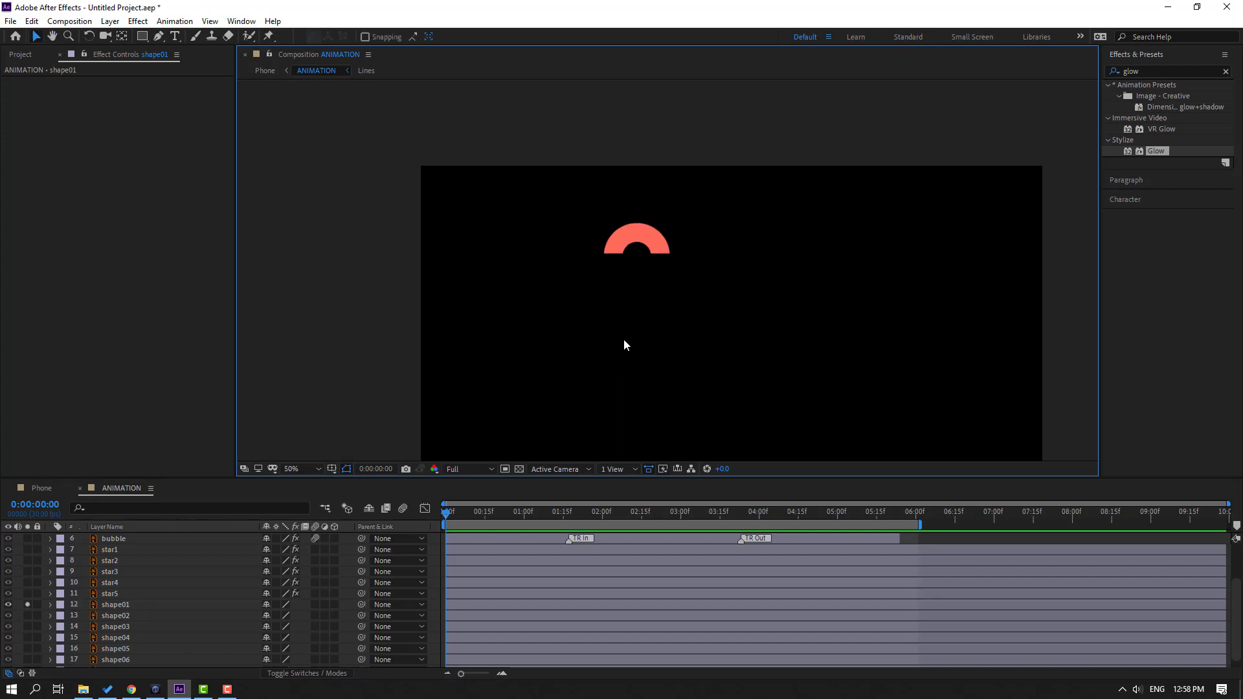
# - Draw a new ellipse shape as a circle below the half-ring, slightly wider than it, on its own shape layer
pyautogui.click(142, 37)
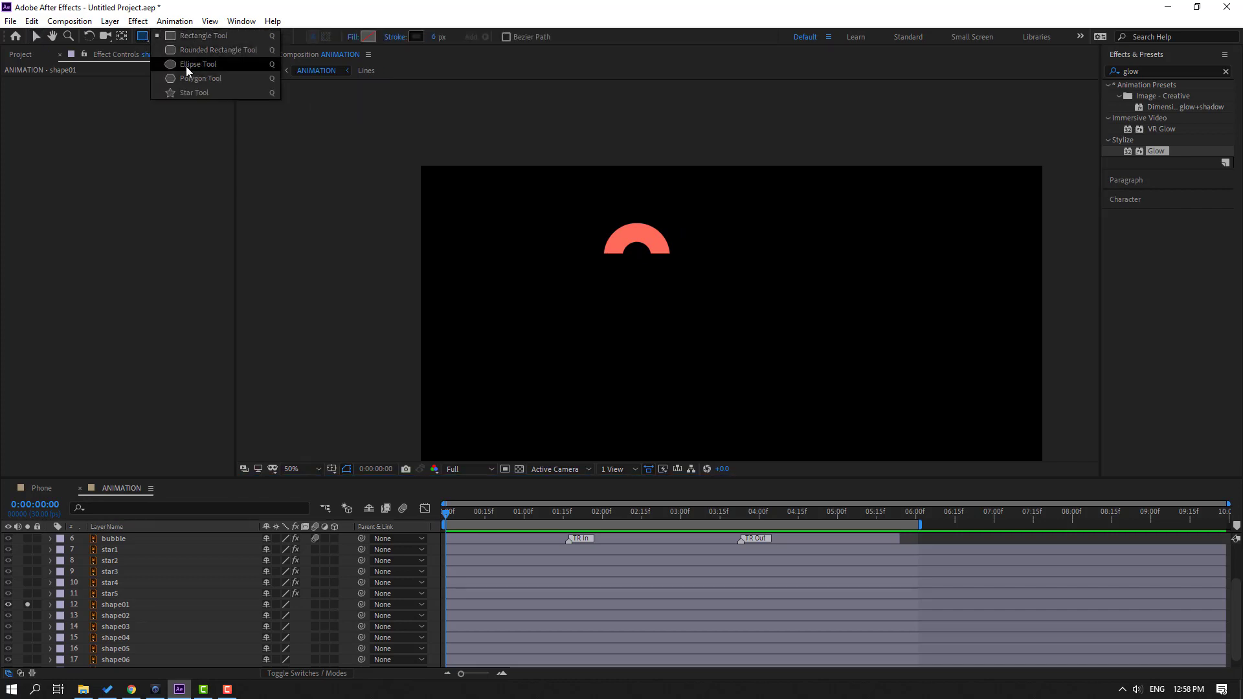
pyautogui.click(186, 65)
pyautogui.moveTo(598, 302); pyautogui.dragTo(679, 381)
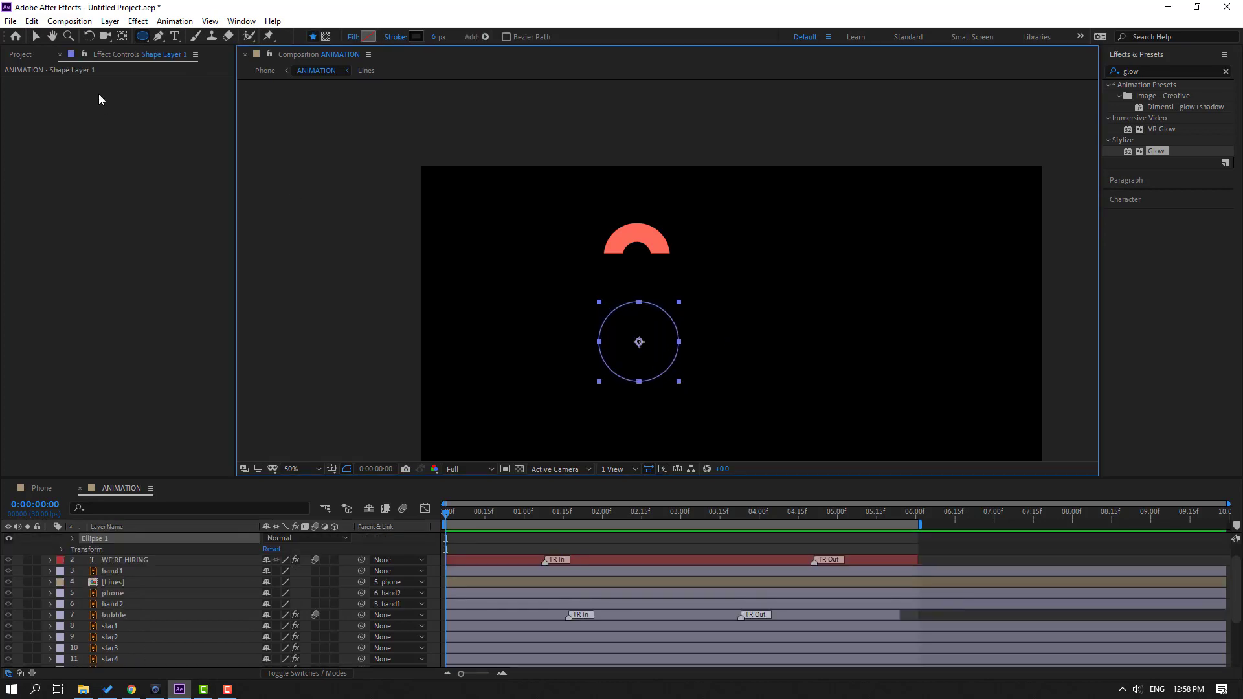
pyautogui.click(36, 37)
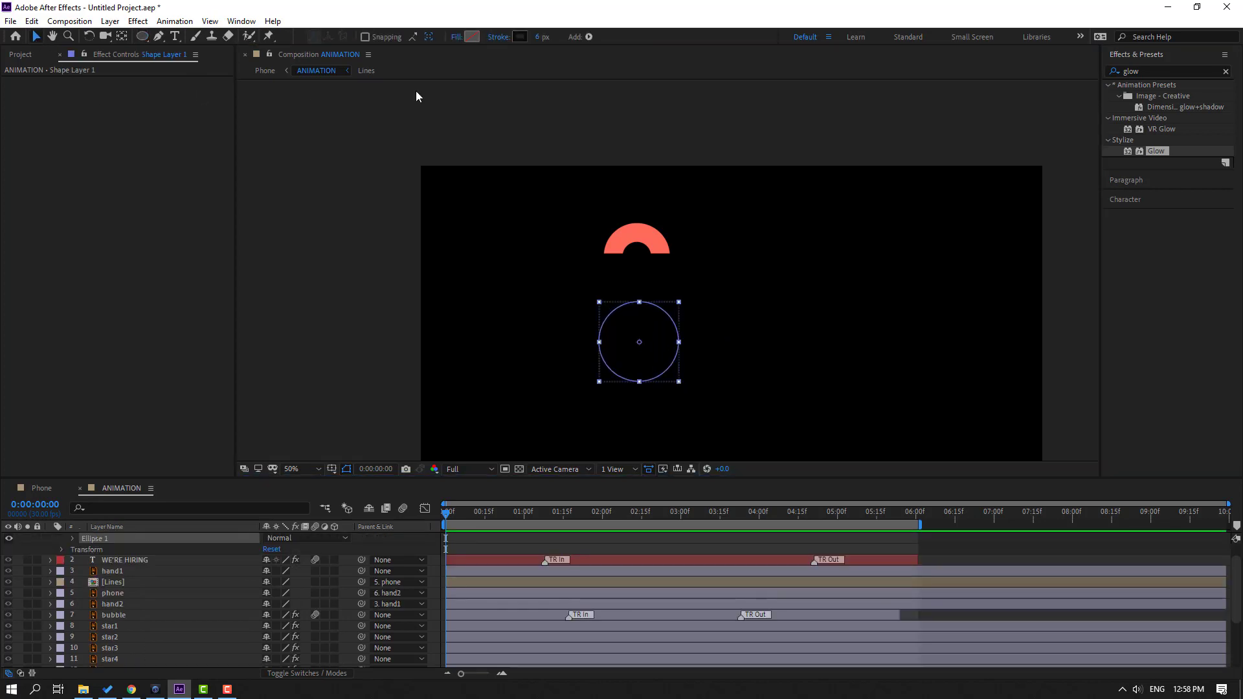
# - Set the circle's stroke to the half-ring's sampled red, FF6B5A, with a width of 68 px
pyautogui.click(519, 37)
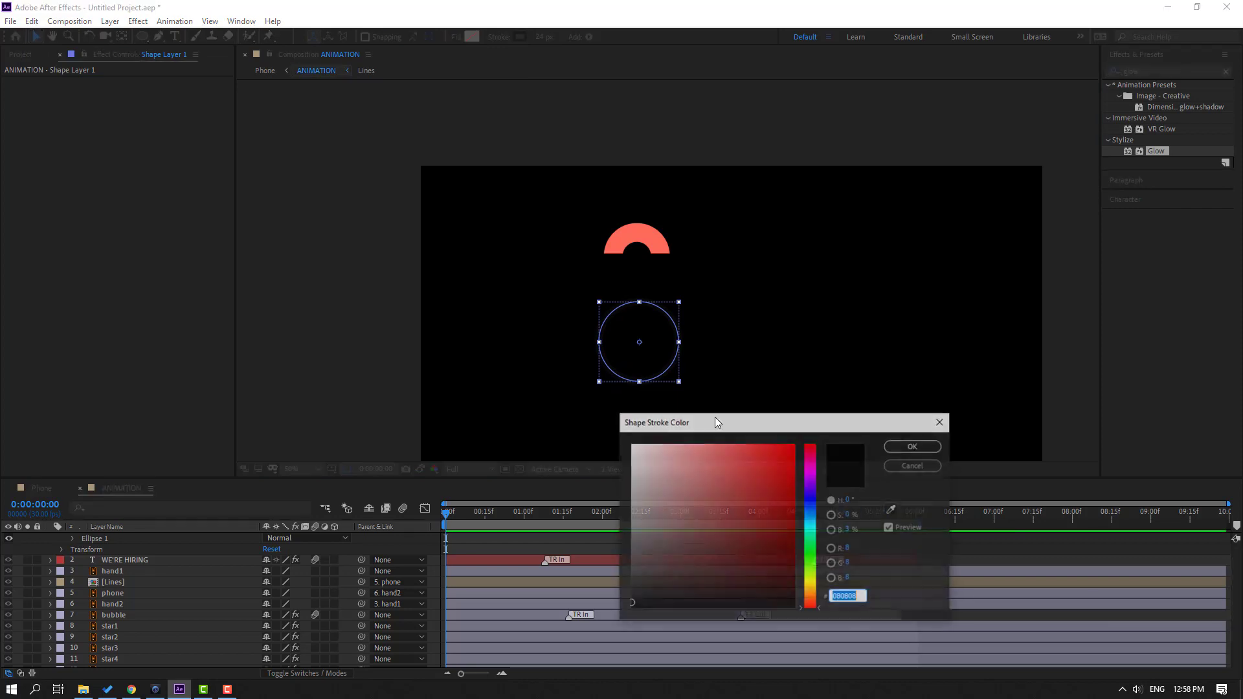
pyautogui.click(891, 509)
pyautogui.click(633, 236)
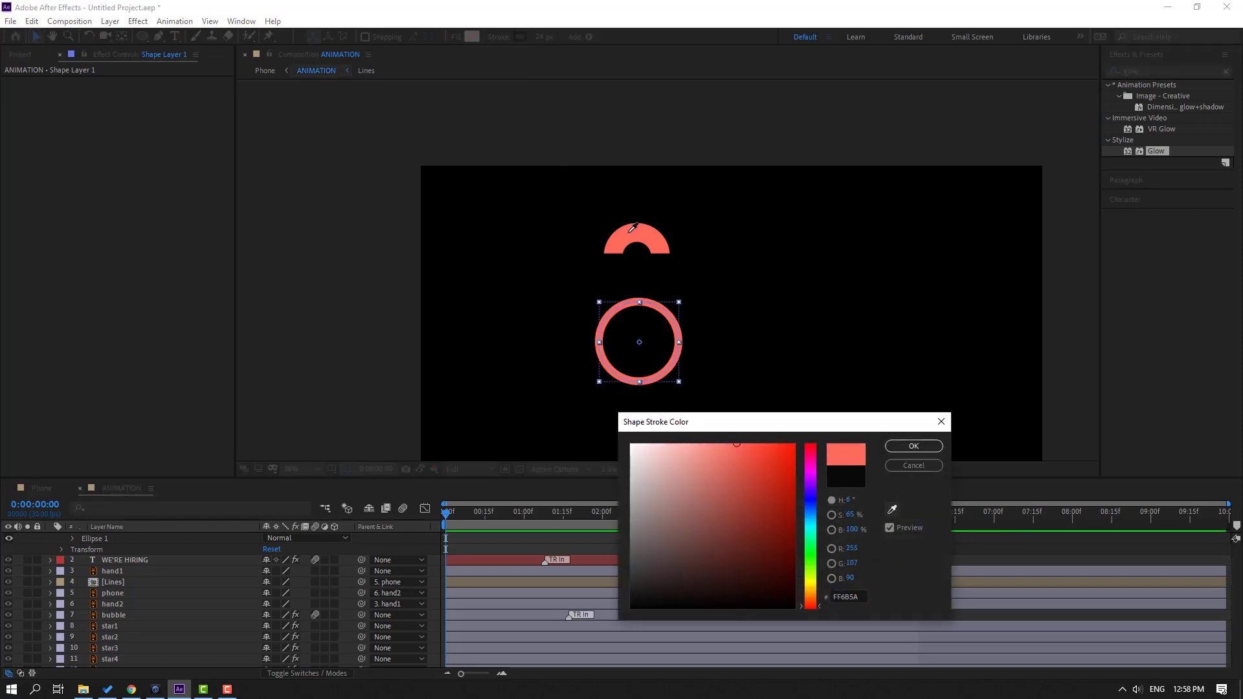
pyautogui.click(927, 448)
pyautogui.scroll(1, 686, 364)
pyautogui.moveTo(506, 342); pyautogui.dragTo(491, 258)
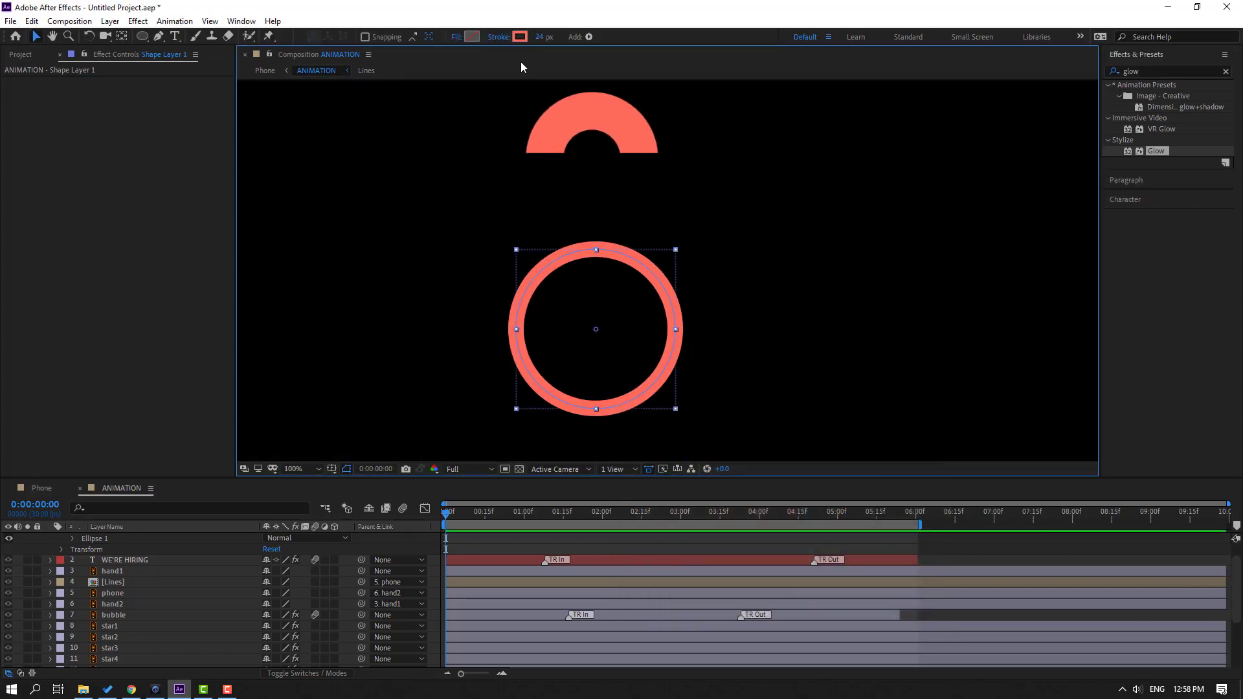
pyautogui.moveTo(538, 39); pyautogui.dragTo(582, 65)
# - Add Trim Paths to the circle and set its End to 50%
pyautogui.click(589, 37)
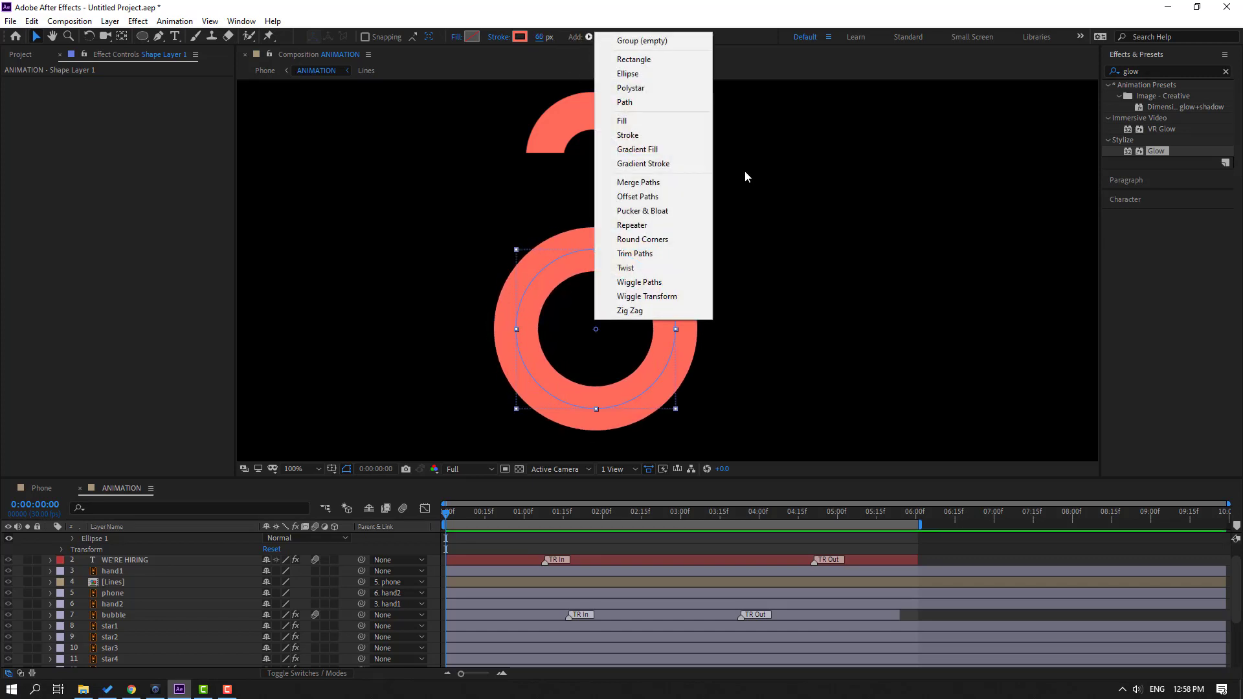
pyautogui.click(637, 253)
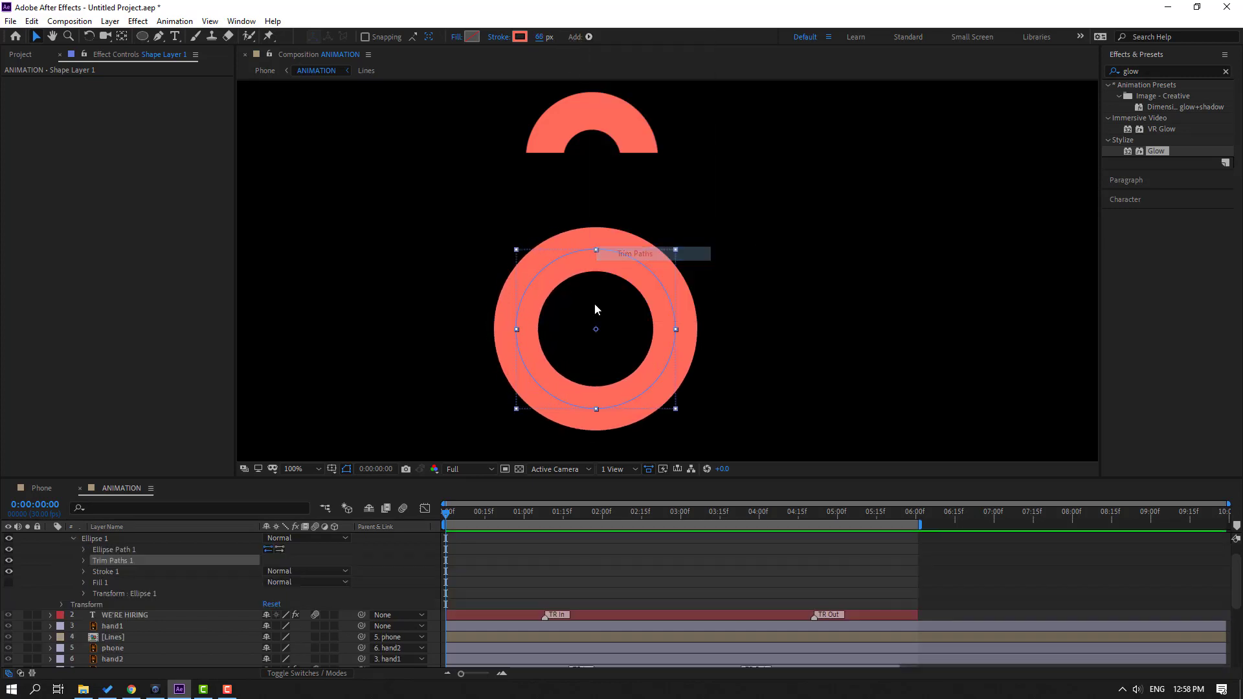
pyautogui.click(84, 562)
pyautogui.moveTo(271, 581); pyautogui.dragTo(243, 584)
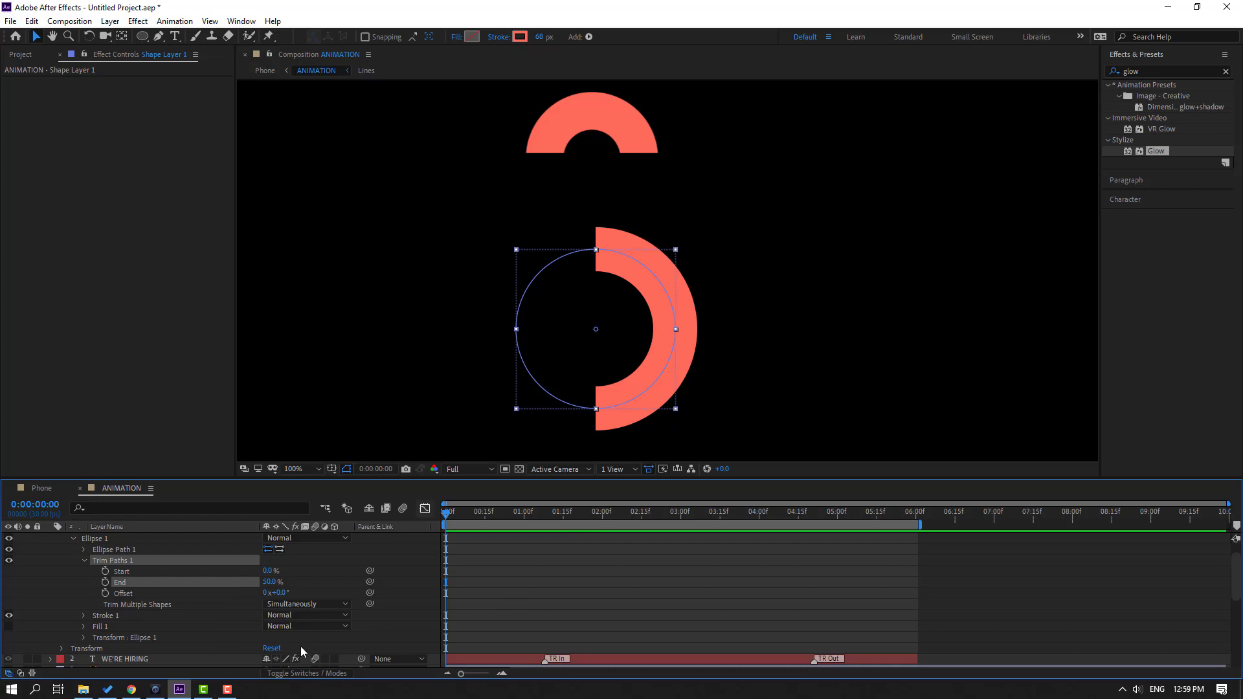
# - Keyframe the Trim Paths End at 50% on frame 0 and at 100% on frame 10
pyautogui.click(104, 585)
pyautogui.hotkey('shift', 'pagedown')
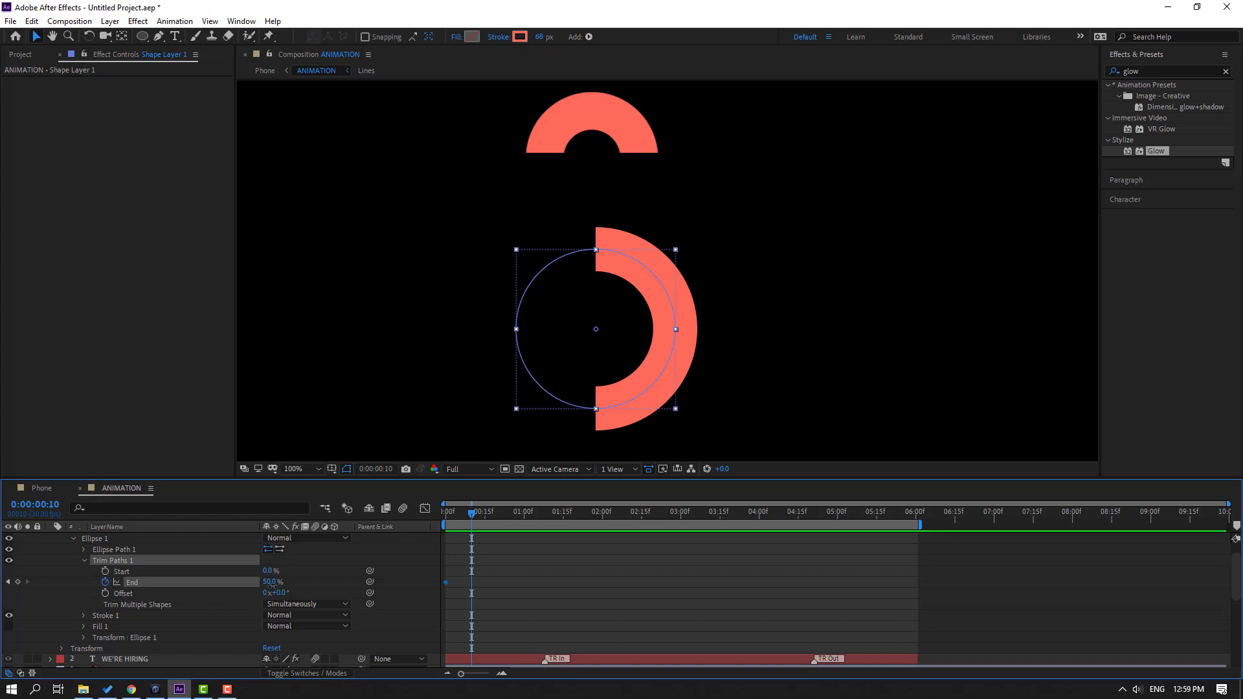
pyautogui.moveTo(272, 585); pyautogui.dragTo(307, 584)
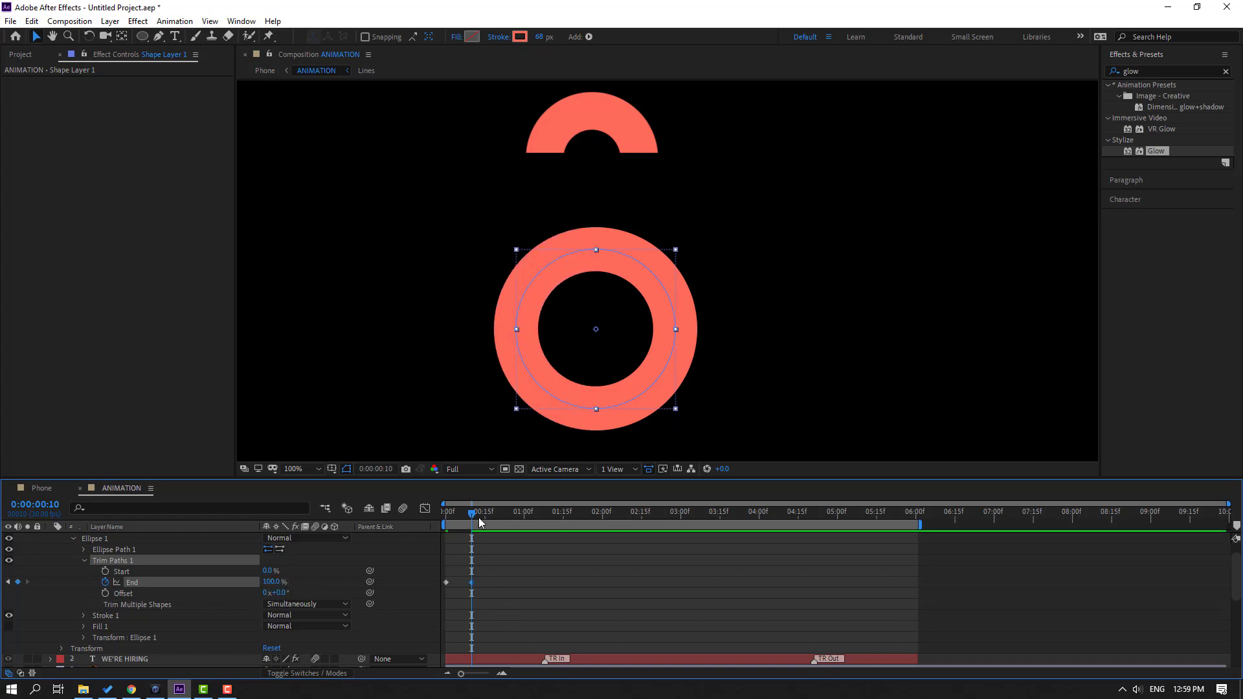
# - Keyframe the Trim Paths Start at 0% around frame 6 and at 50% on frame 16
pyautogui.moveTo(467, 515); pyautogui.dragTo(479, 511)
pyautogui.click(106, 571)
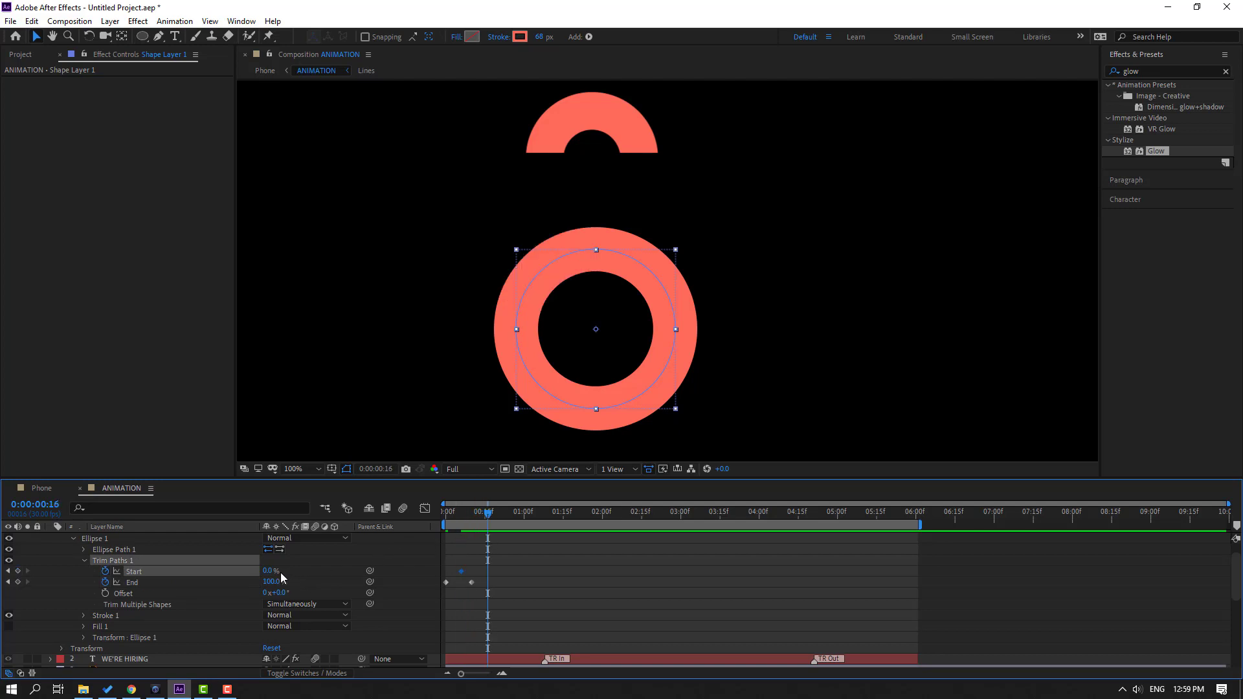
pyautogui.moveTo(281, 572)
pyautogui.mouseDown()
pyautogui.moveTo(305, 572)
pyautogui.moveTo(281, 573)
pyautogui.mouseUp()
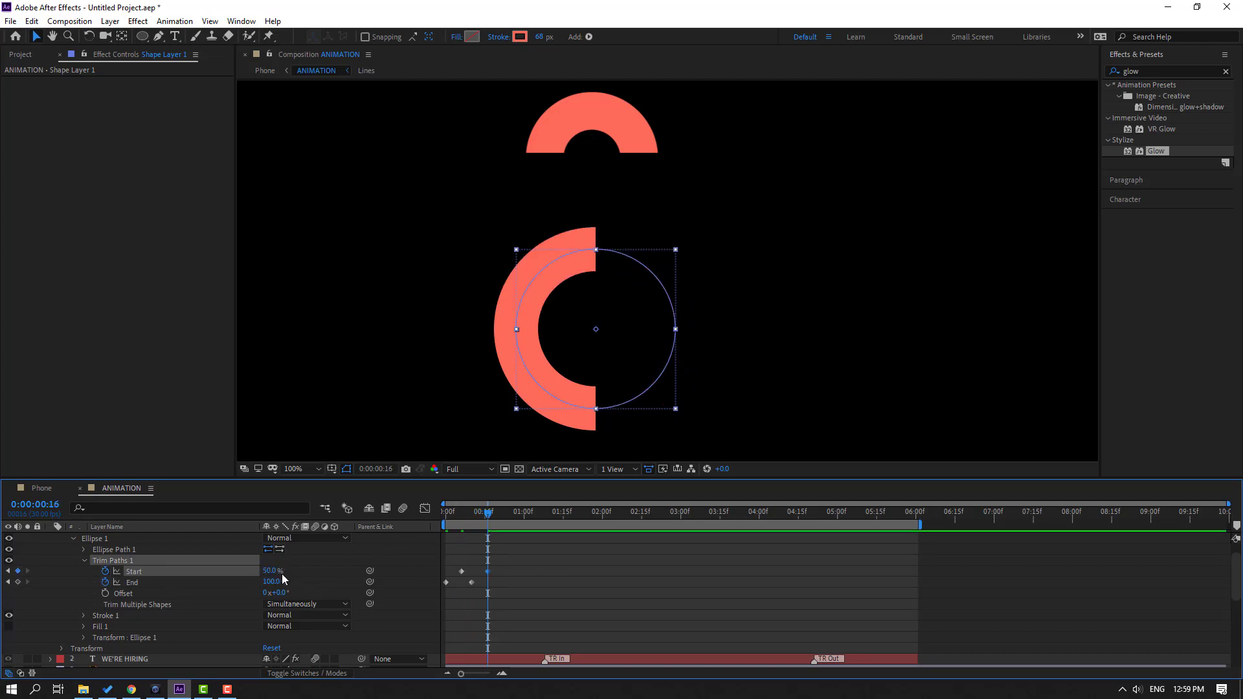
# - End the work area at frame 16, apply Easy Ease to all Start and End keyframes, and preview the trim animation
pyautogui.press('n')
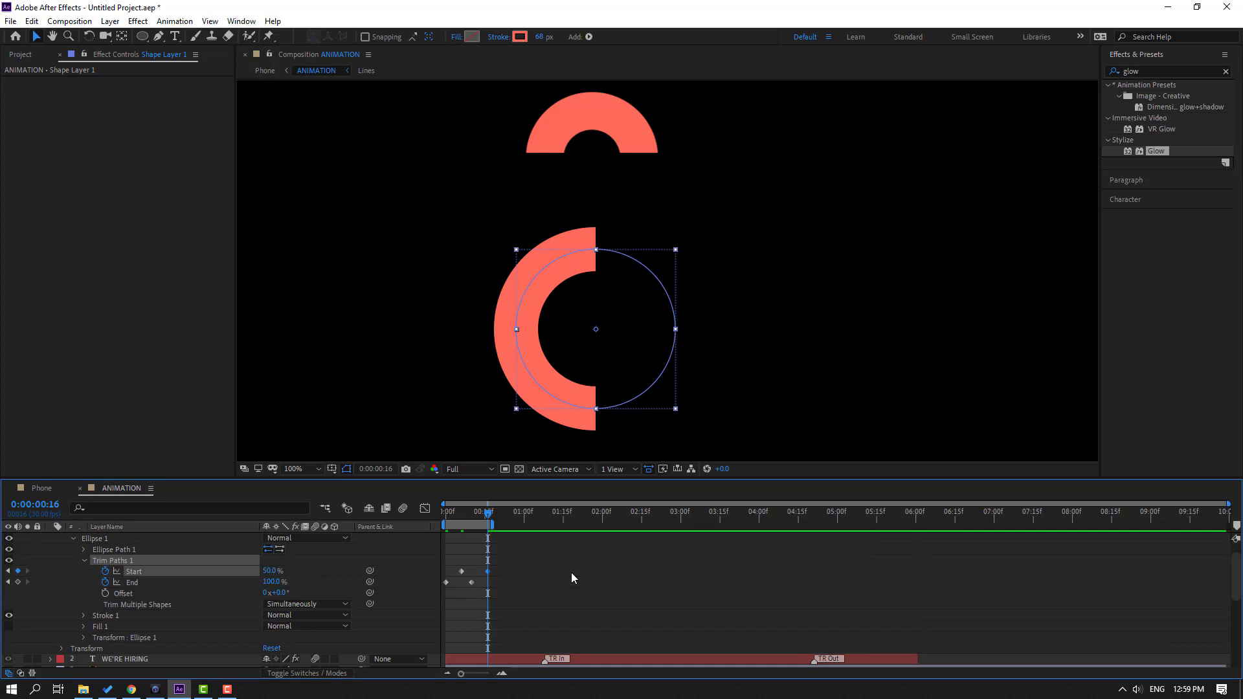
pyautogui.press('space')
pyautogui.moveTo(516, 566); pyautogui.dragTo(442, 588)
pyautogui.rightClick(489, 583)
pyautogui.moveTo(569, 486)
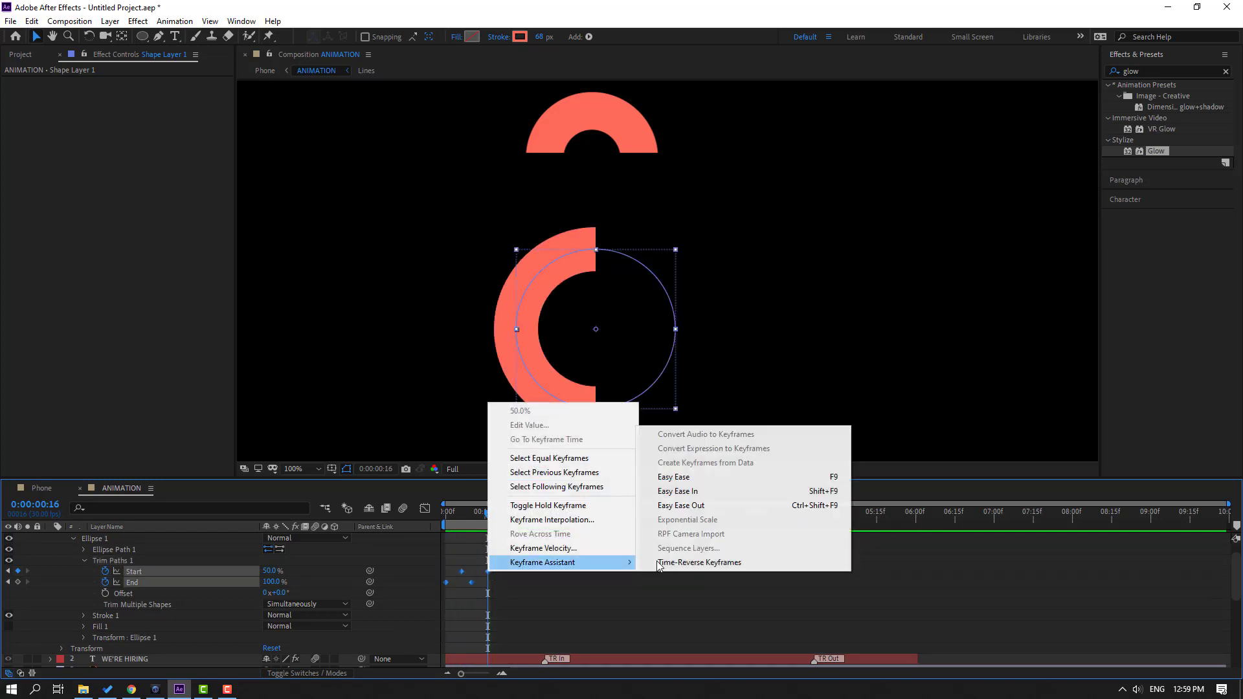
pyautogui.click(693, 475)
pyautogui.press('space')
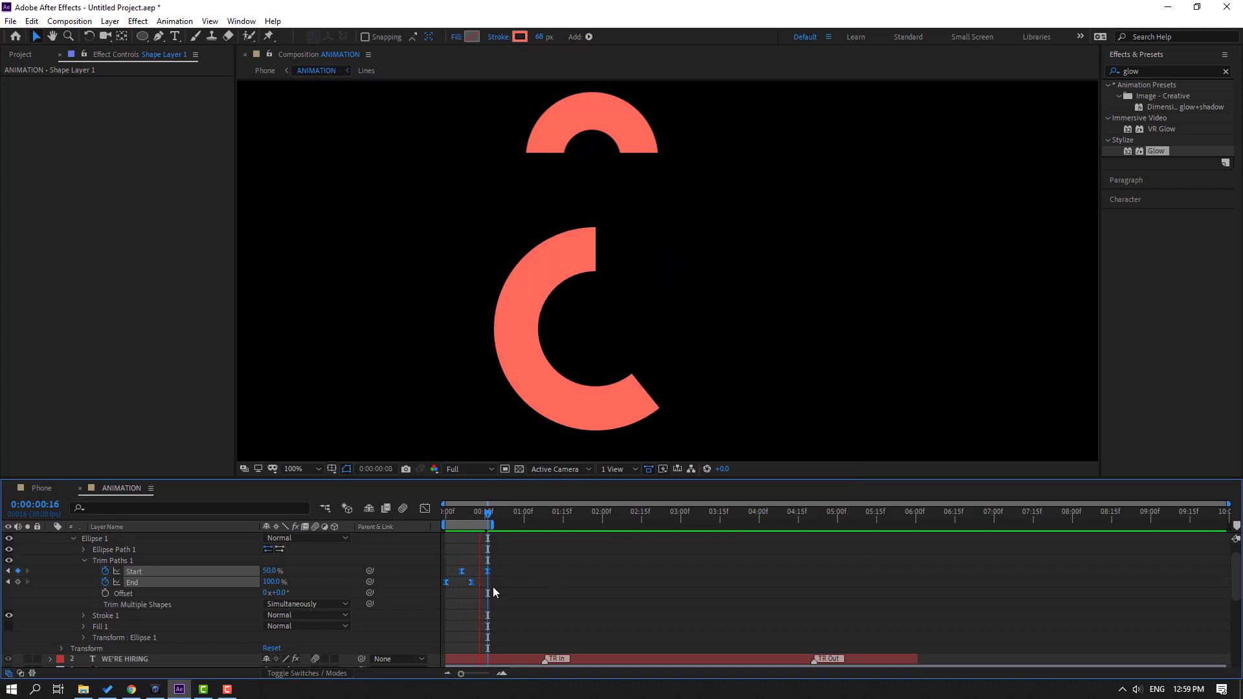
pyautogui.press('space')
# - Stretch the Start and End keyframes so the last one falls at 0:00:01:09, extend the work area to match, and preview
pyautogui.moveTo(492, 571); pyautogui.dragTo(547, 572)
pyautogui.moveTo(493, 531); pyautogui.dragTo(551, 526)
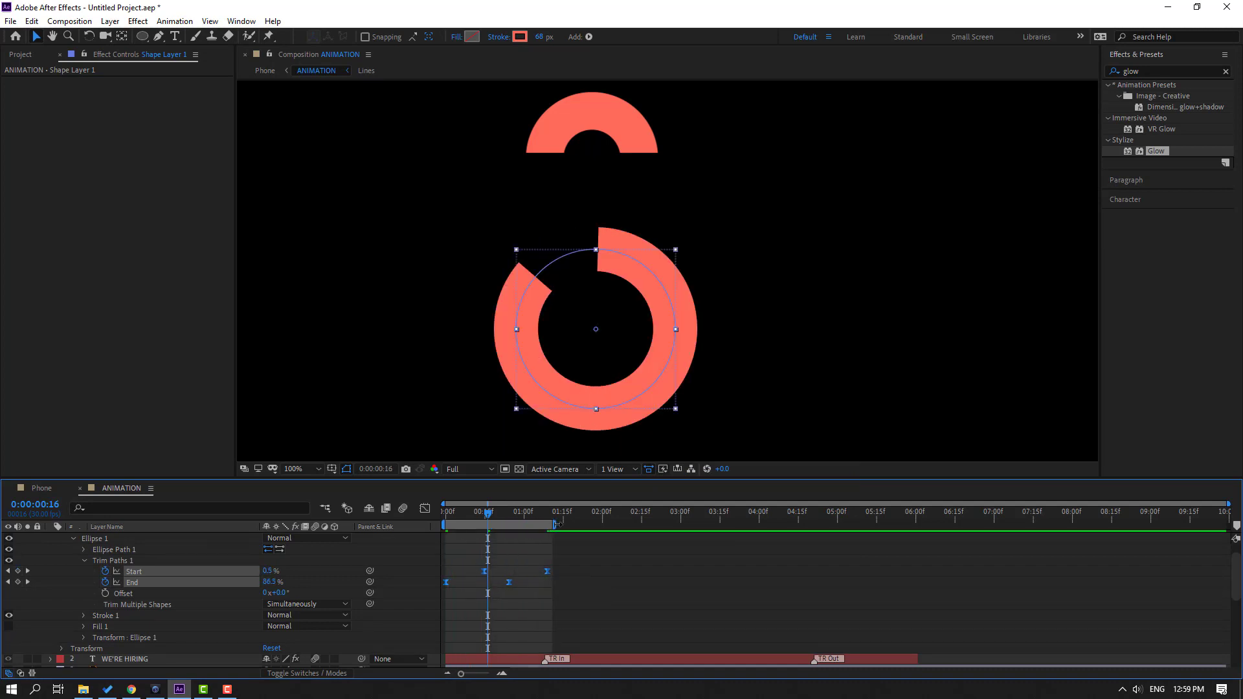
pyautogui.press('space')
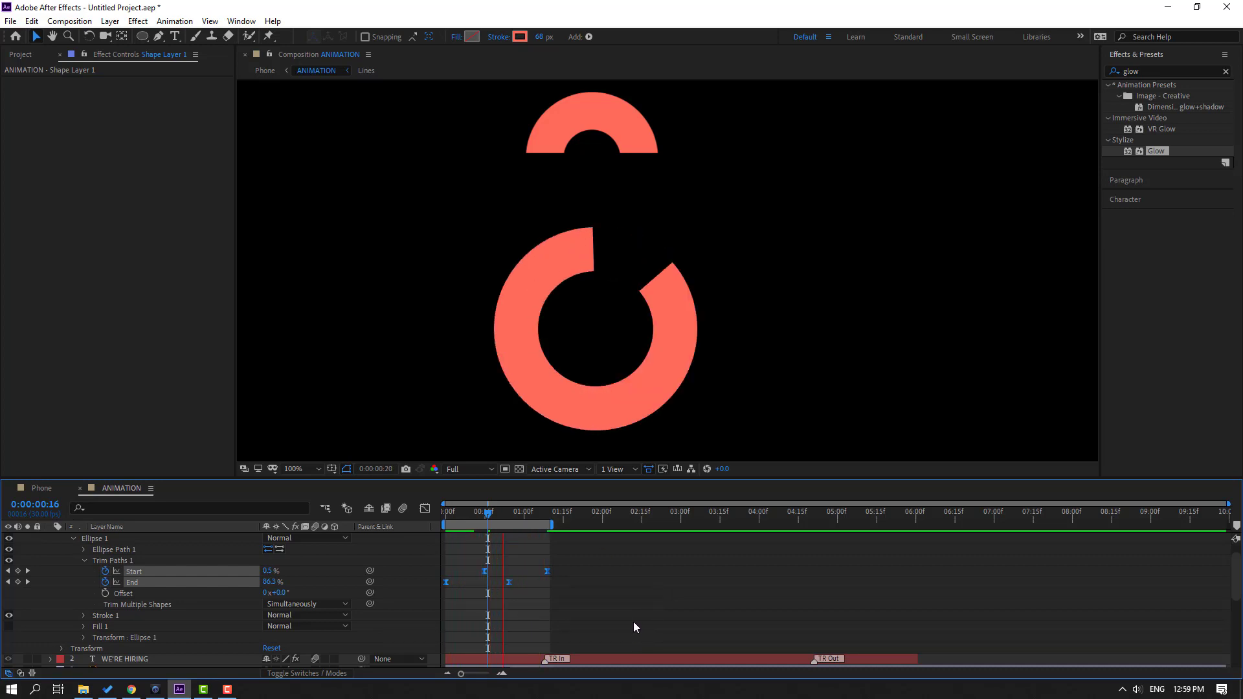
# - Extend the work area to about 3:18 and add a 100% End keyframe at 0:00:01:09
pyautogui.click(549, 513)
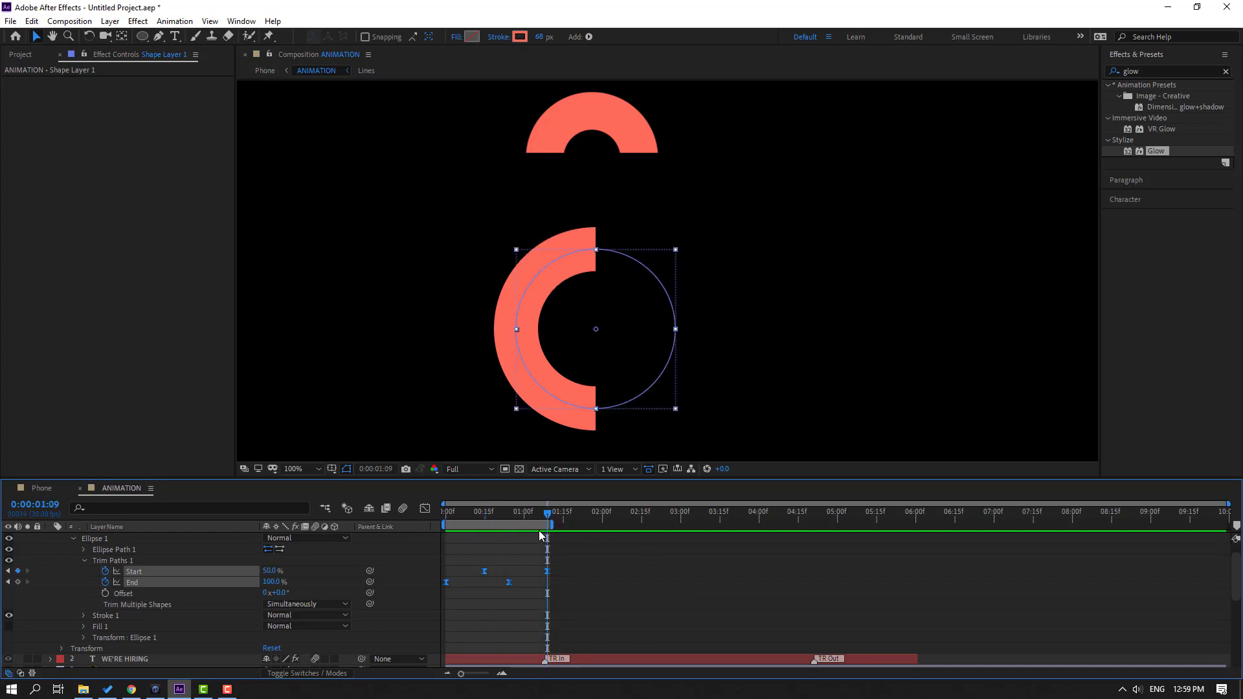
pyautogui.moveTo(552, 523); pyautogui.dragTo(726, 524)
pyautogui.click(758, 600)
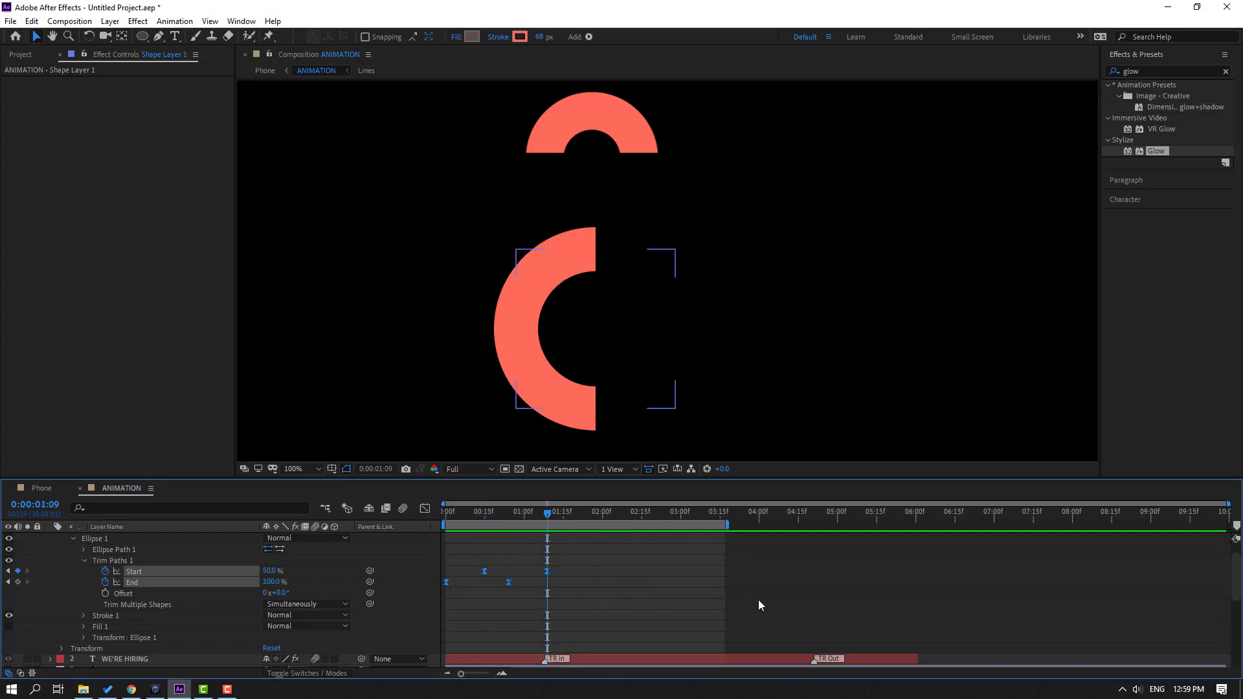
pyautogui.click(17, 582)
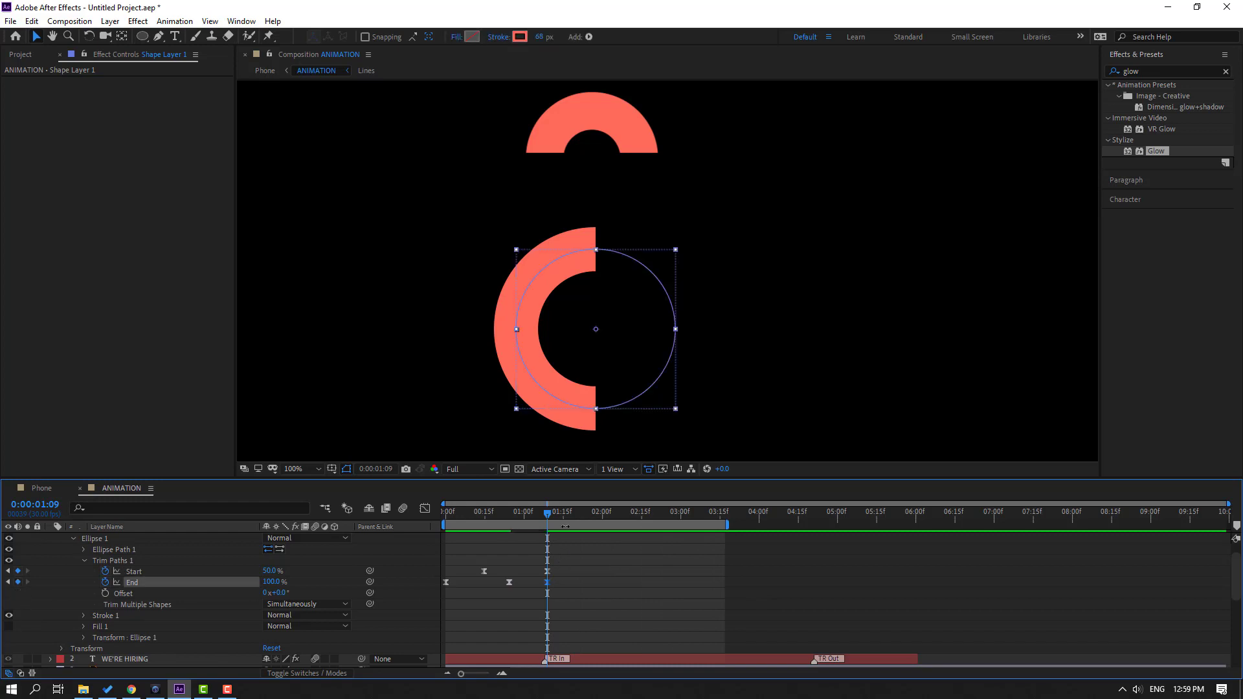
# - Copy the first End keyframe (50%) and first Start keyframe (0%) to 0:00:01:27, and preview the ring animation
pyautogui.click(592, 516)
pyautogui.click(446, 582)
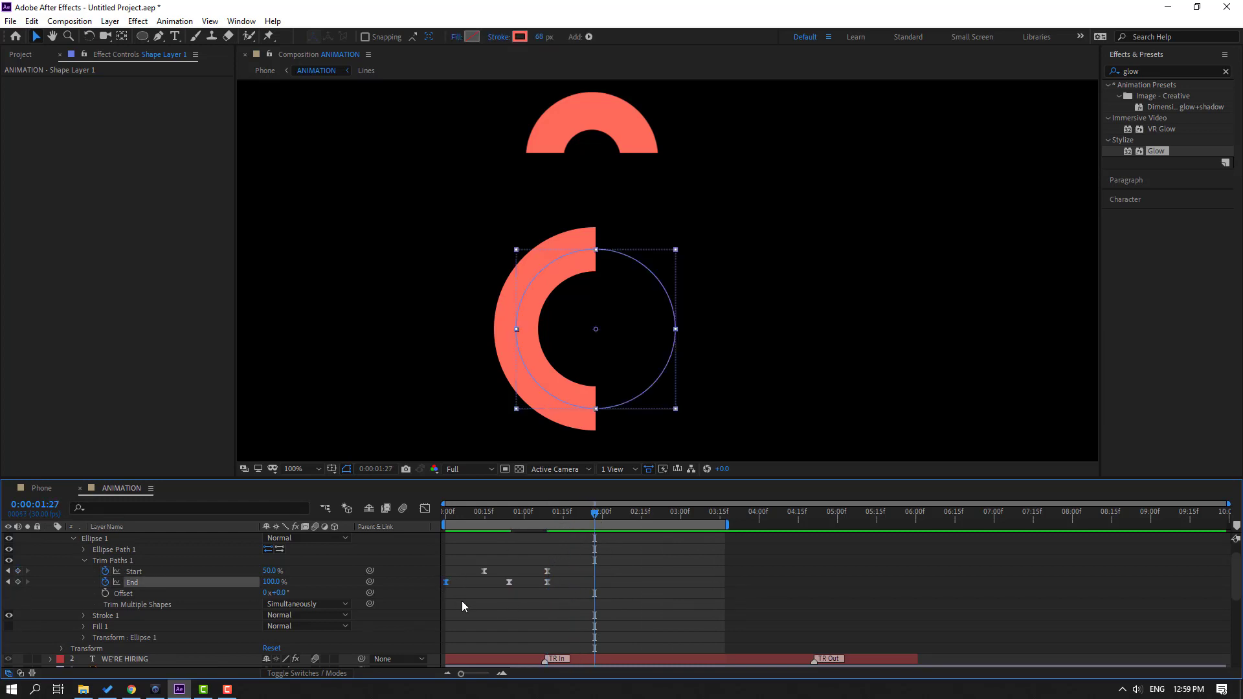
pyautogui.hotkey('ctrl', 'v')
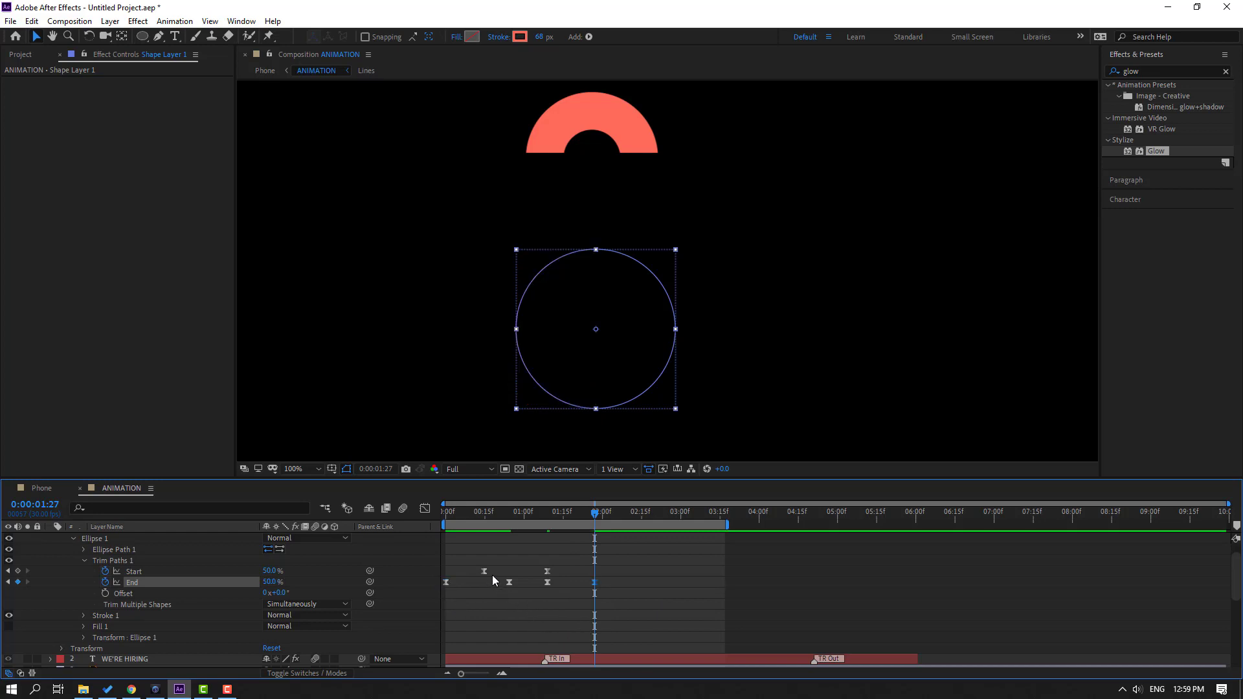
pyautogui.click(484, 570)
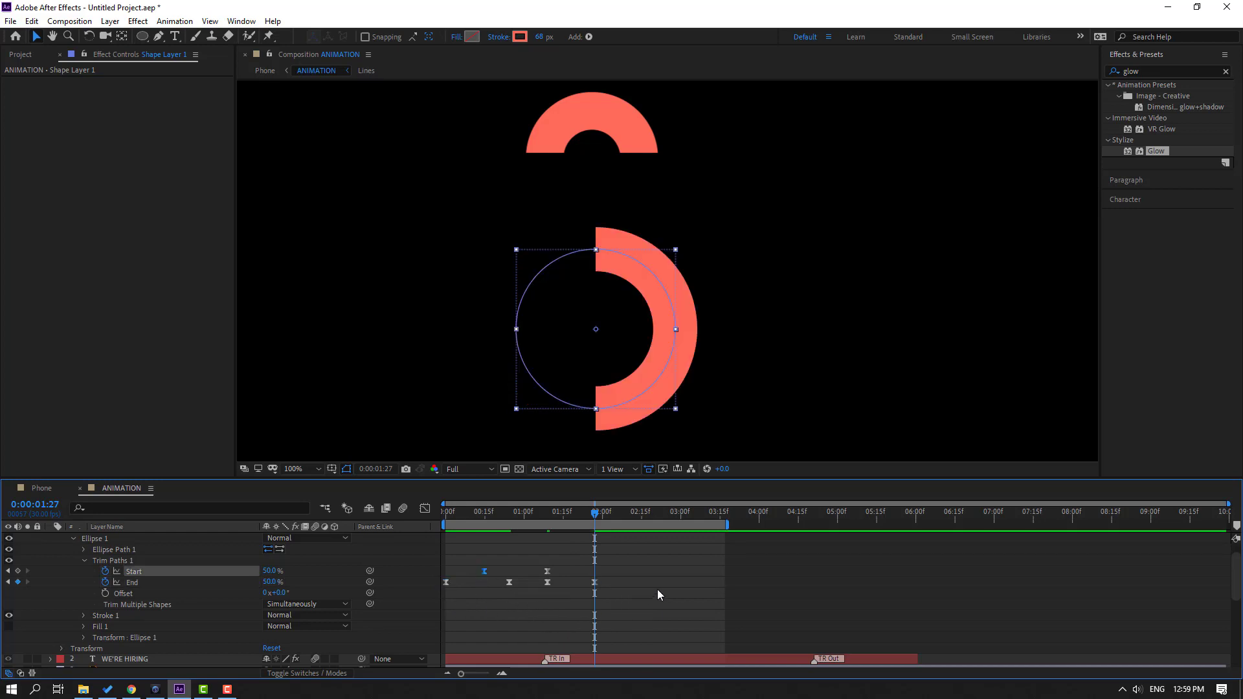
pyautogui.moveTo(499, 513); pyautogui.dragTo(595, 525)
pyautogui.press('space')
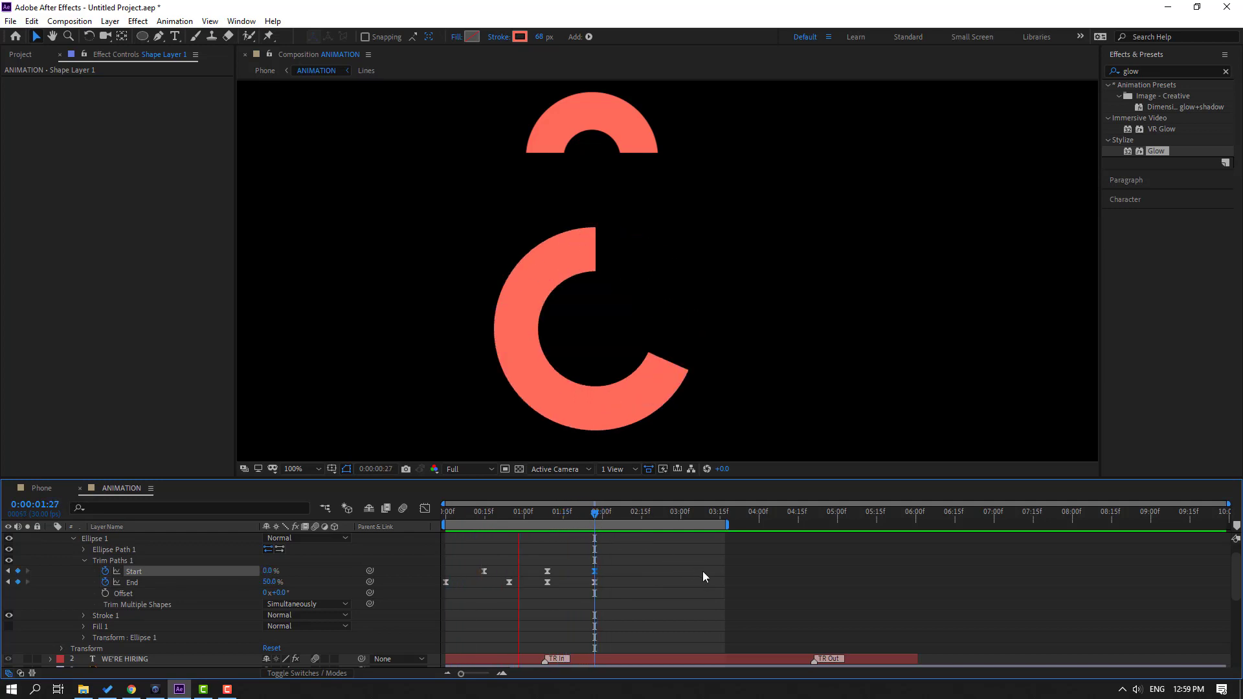
pyautogui.press('space')
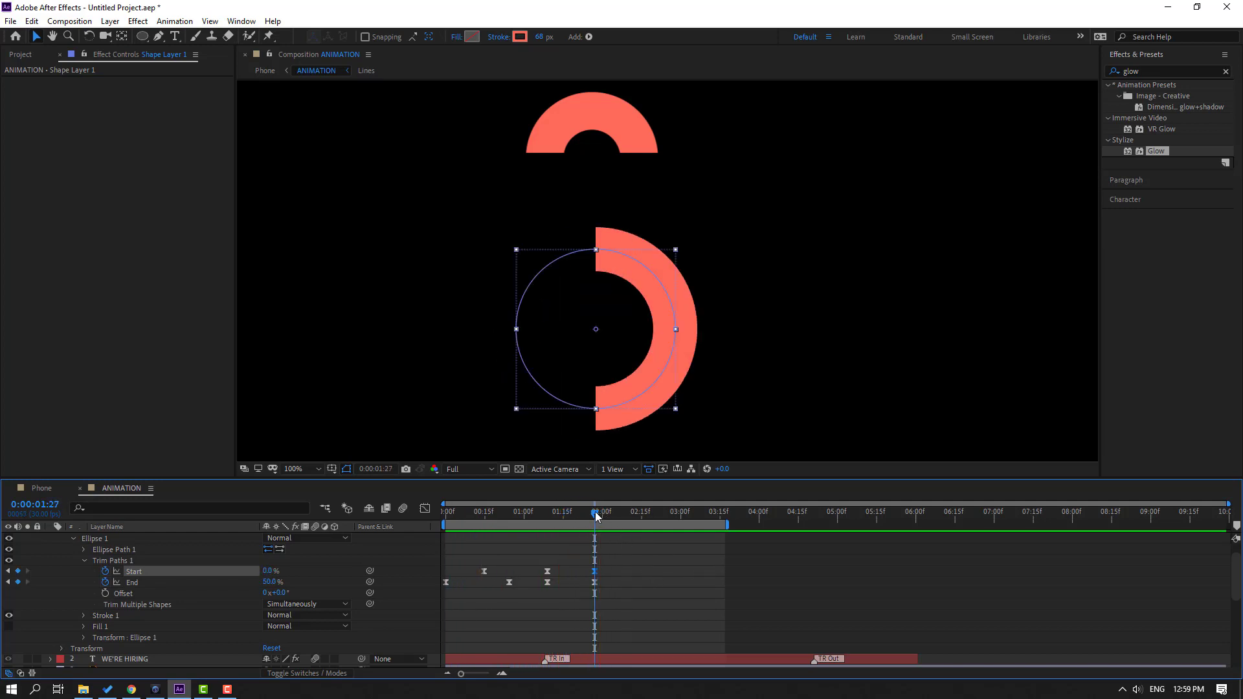
# - Paste a copy of all Start and End keyframes at 0:00:01:27 and extend the work area to about 6 seconds
pyautogui.moveTo(637, 564); pyautogui.dragTo(439, 584)
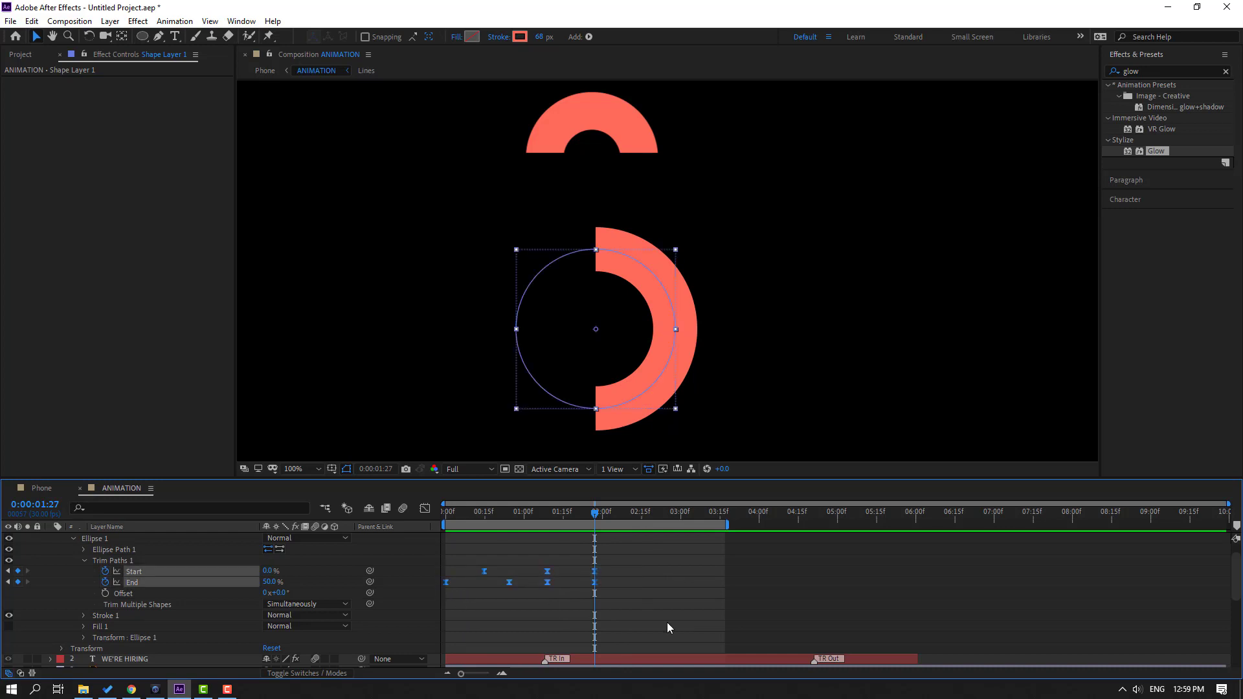
pyautogui.hotkey('ctrl', 'c')
pyautogui.hotkey('ctrl', 'v')
pyautogui.moveTo(730, 521); pyautogui.dragTo(912, 528)
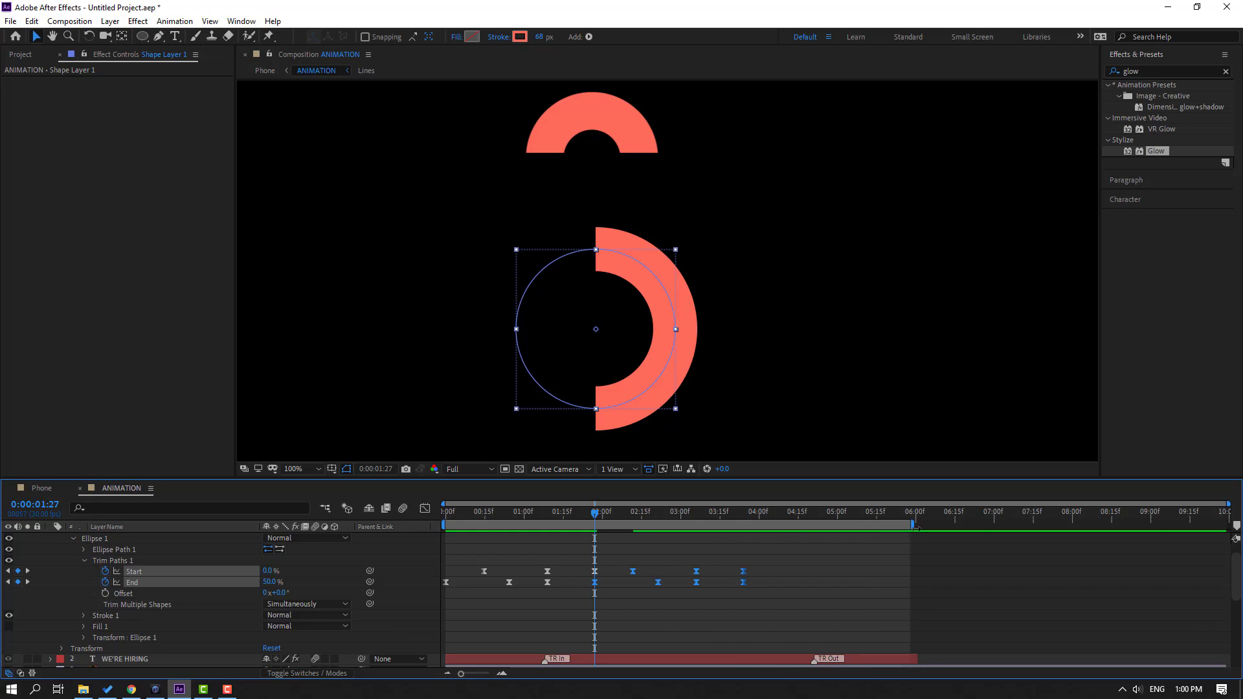
# - Copy the whole set of Start and End keyframes to 0:00:03:24 and preview the repeated ring animation
pyautogui.moveTo(775, 566); pyautogui.dragTo(433, 585)
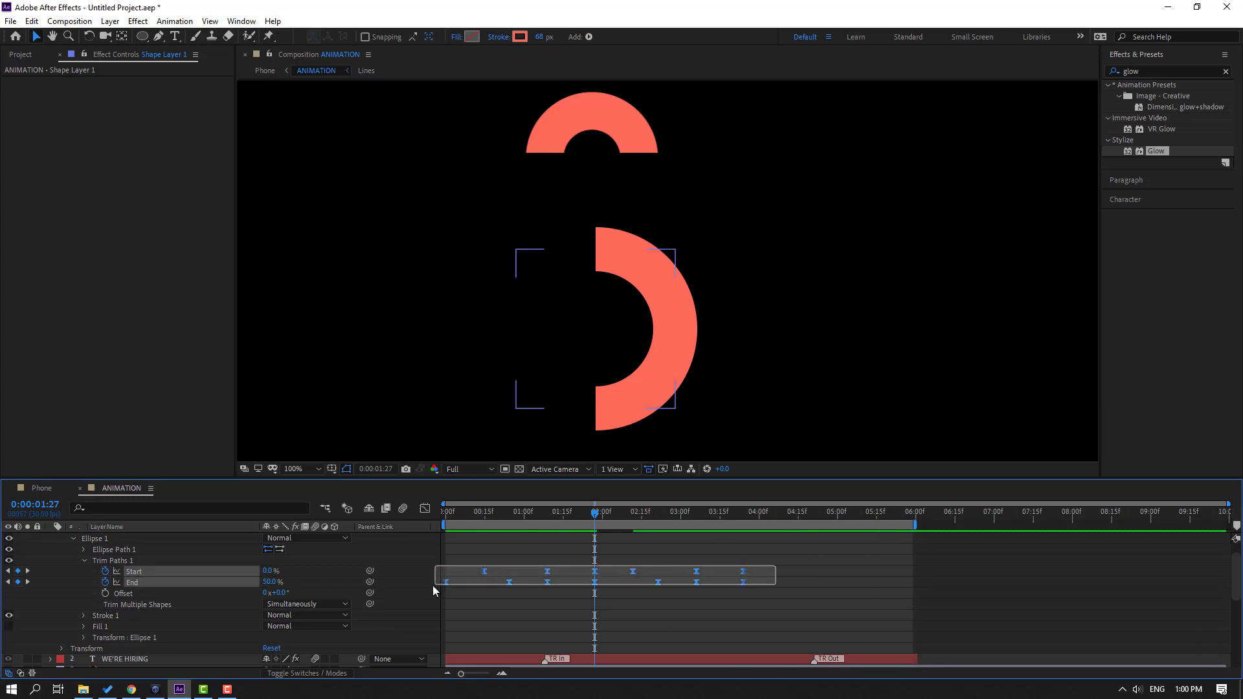
pyautogui.click(744, 512)
pyautogui.click(743, 512)
pyautogui.hotkey('ctrl', 'c')
pyautogui.hotkey('ctrl', 'v')
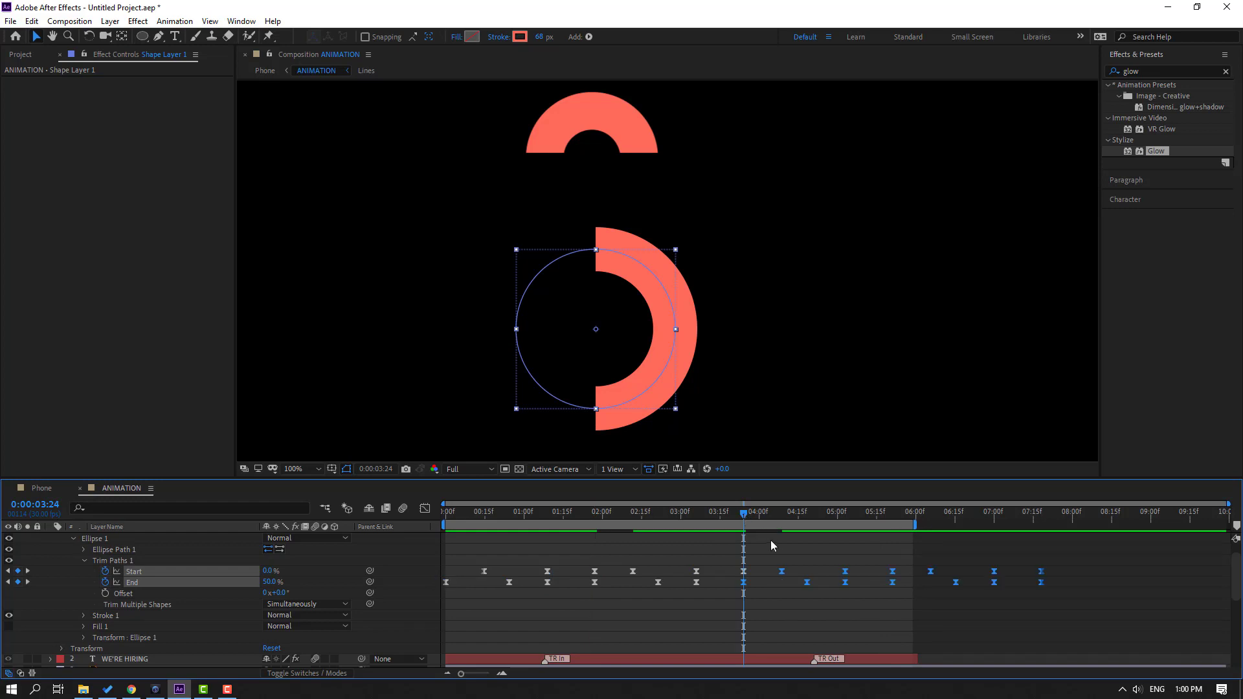
pyautogui.scroll(-2, 755, 368)
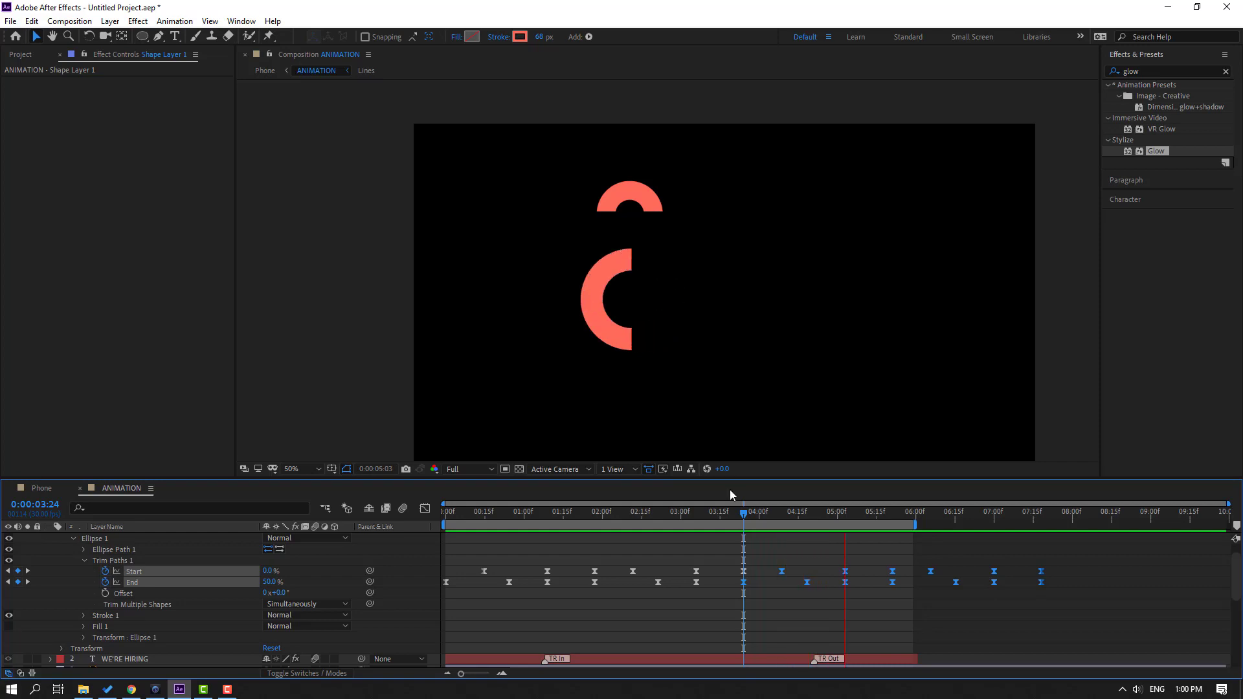
# - Return to 0:00:00:00, turn off solo for Shape Layer 1 and shape01, and delete the shape01 layer
pyautogui.moveTo(741, 514); pyautogui.dragTo(435, 528)
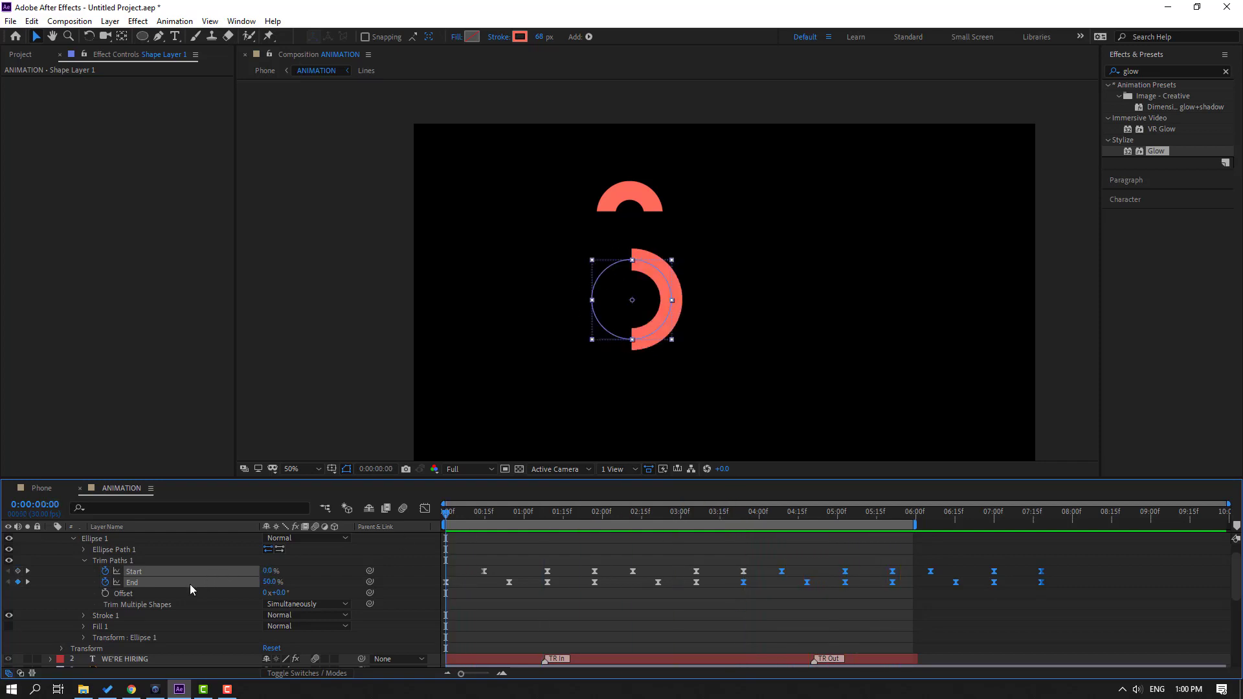
pyautogui.scroll(1, 162, 582)
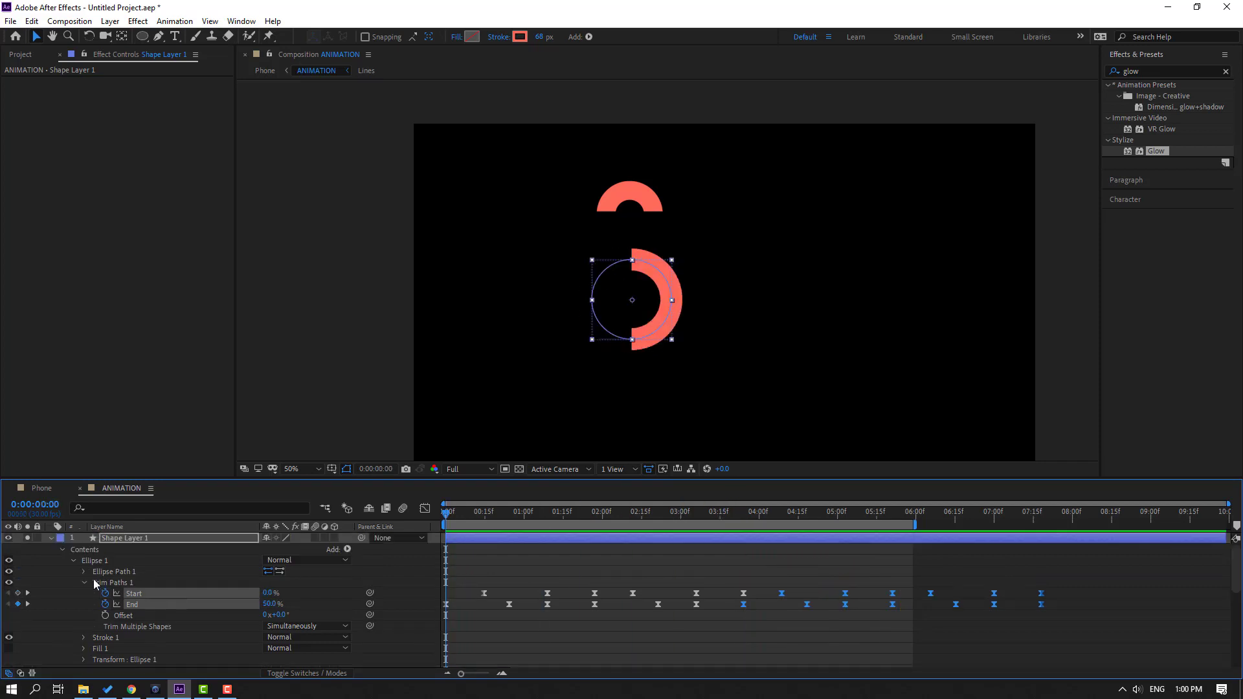
pyautogui.click(25, 539)
pyautogui.scroll(-5, 95, 612)
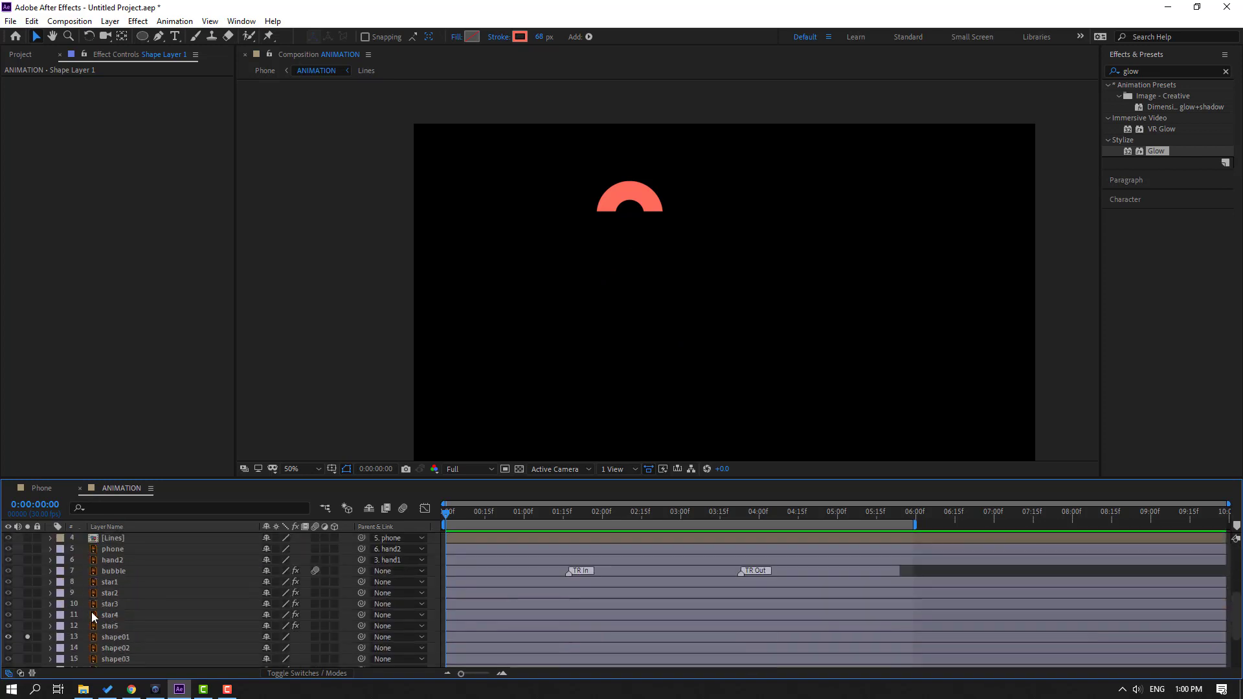
pyautogui.click(26, 606)
pyautogui.click(106, 605)
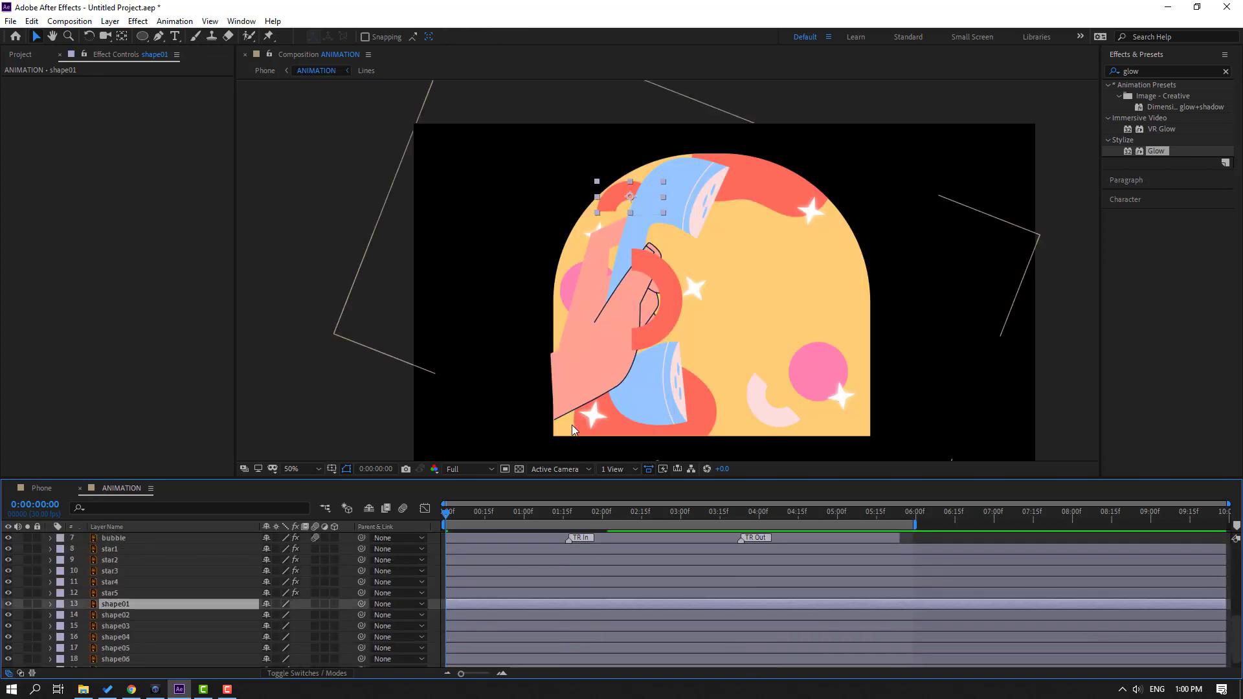
pyautogui.press('Delete')
# - Scale Shape Layer 1 to 65% and set its stroke width to 100 px
pyautogui.scroll(1, 94, 593)
pyautogui.scroll(5, 91, 592)
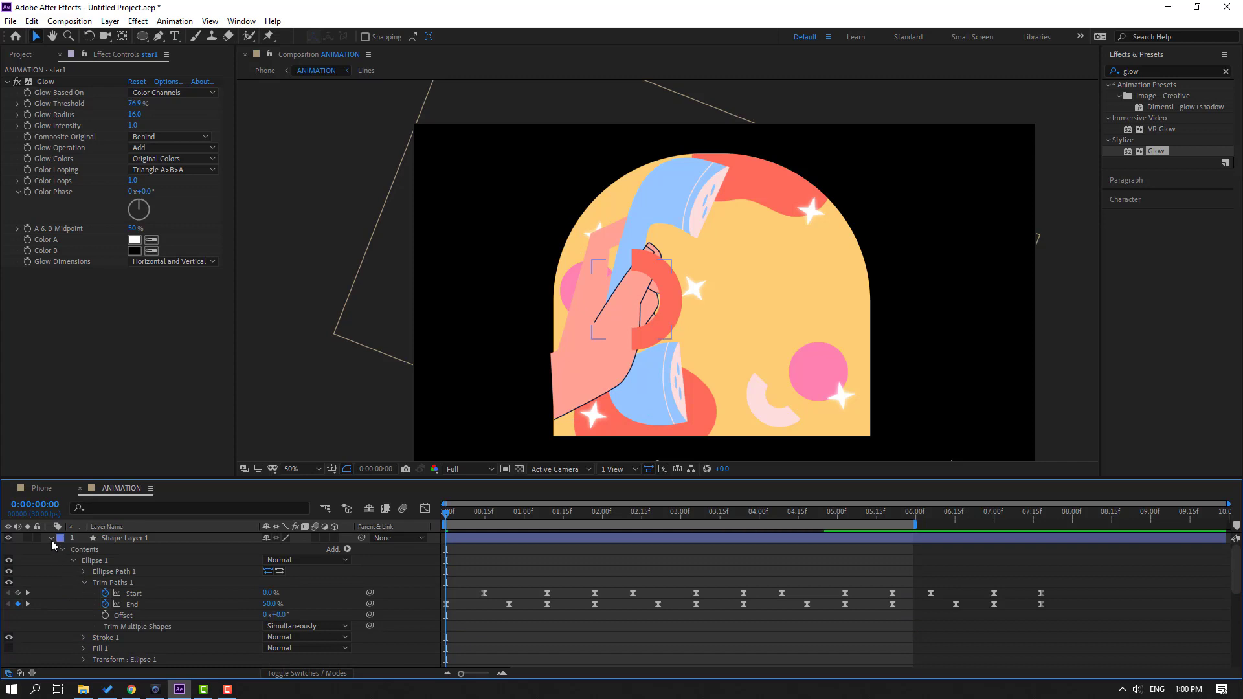
pyautogui.click(51, 538)
pyautogui.click(189, 541)
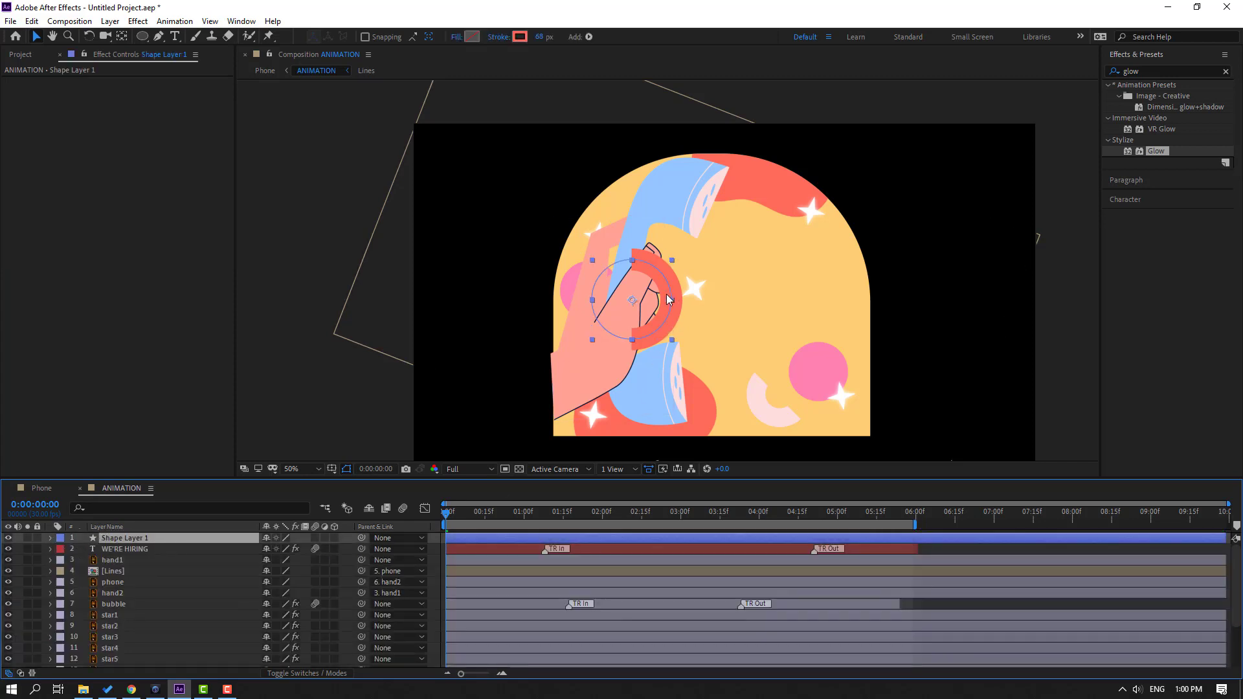
pyautogui.moveTo(669, 300); pyautogui.dragTo(784, 284)
pyautogui.press('s')
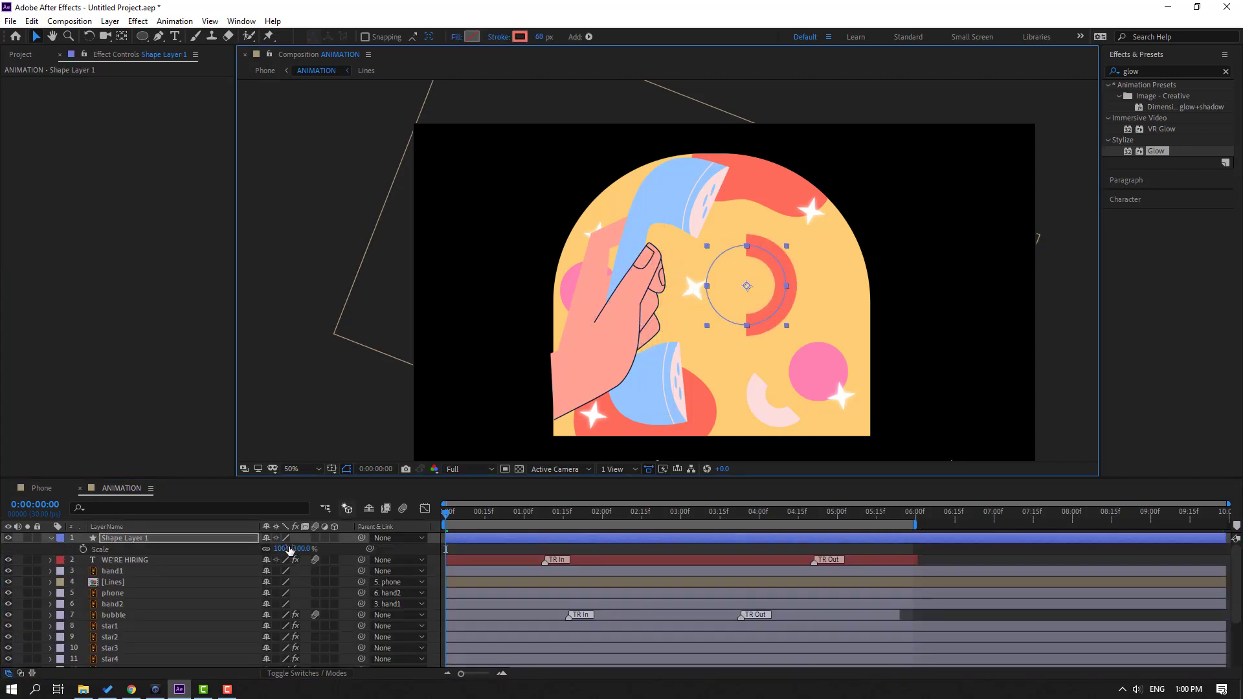
pyautogui.moveTo(289, 549); pyautogui.dragTo(267, 549)
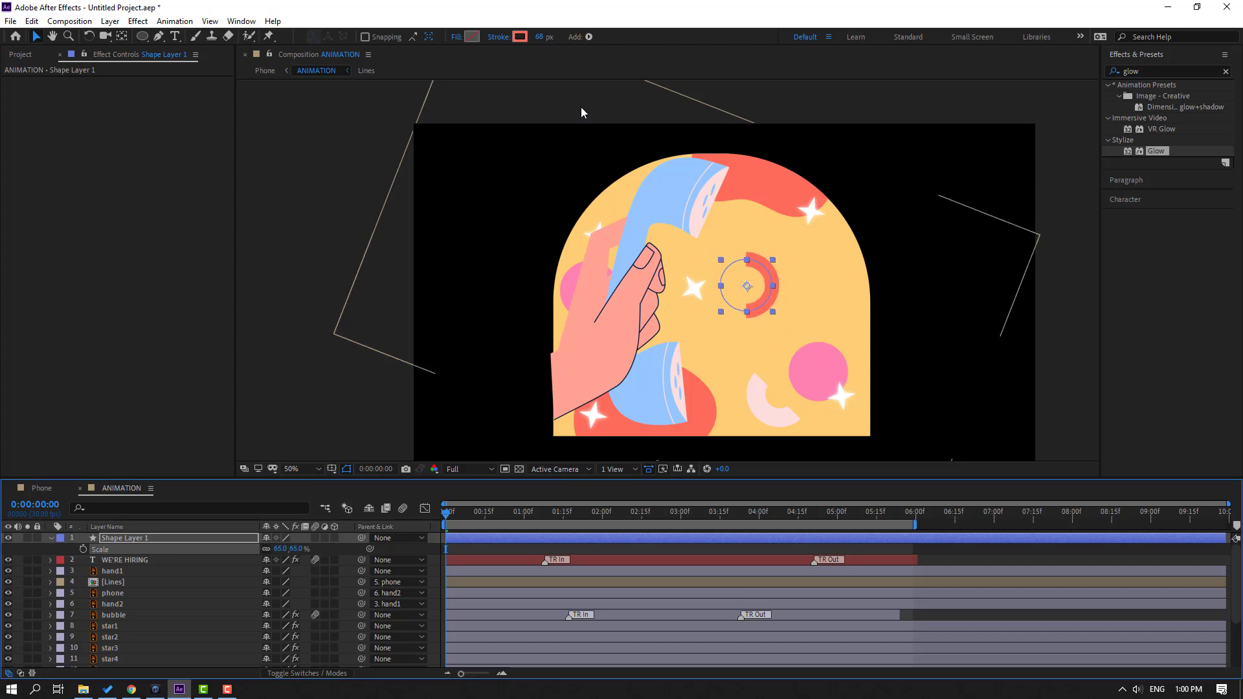
pyautogui.moveTo(539, 37); pyautogui.dragTo(561, 37)
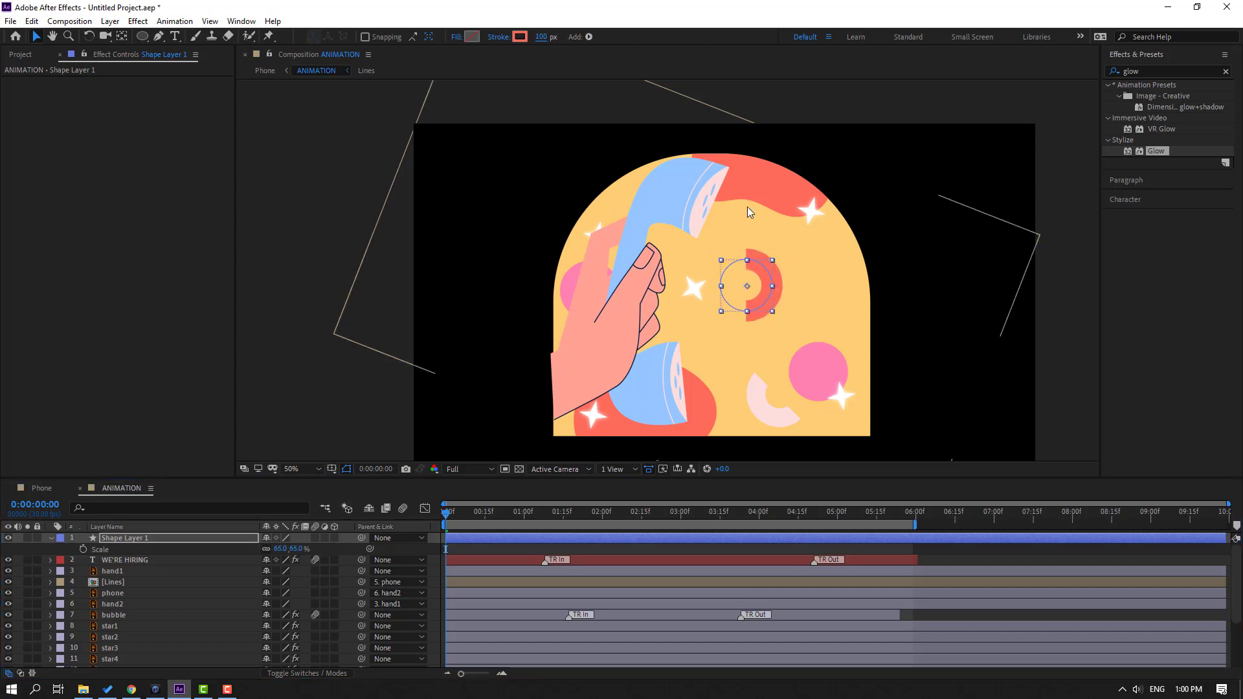
# - Place the ring behind the upper part of the phone, with its layer directly below star5, and preview it
pyautogui.moveTo(769, 281); pyautogui.dragTo(635, 217)
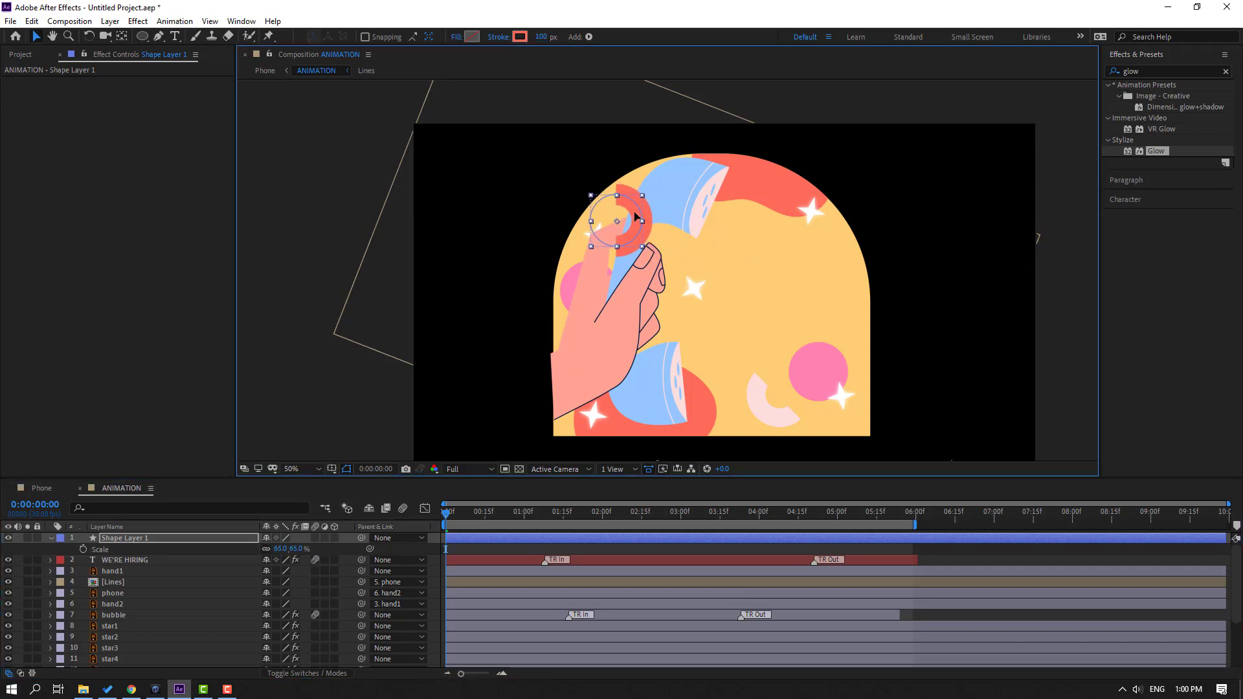
pyautogui.click(51, 538)
pyautogui.moveTo(123, 537); pyautogui.dragTo(123, 630)
pyautogui.scroll(-1, 146, 639)
pyautogui.press('space')
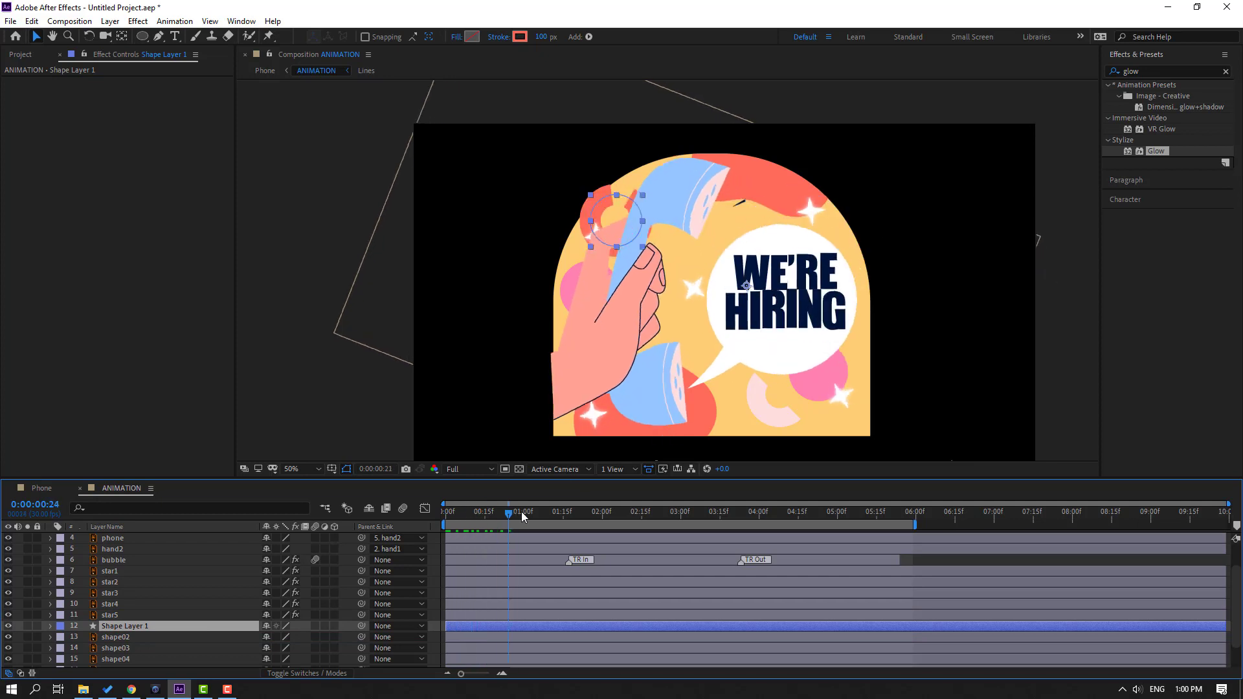
pyautogui.moveTo(597, 208); pyautogui.dragTo(611, 216)
pyautogui.press('space')
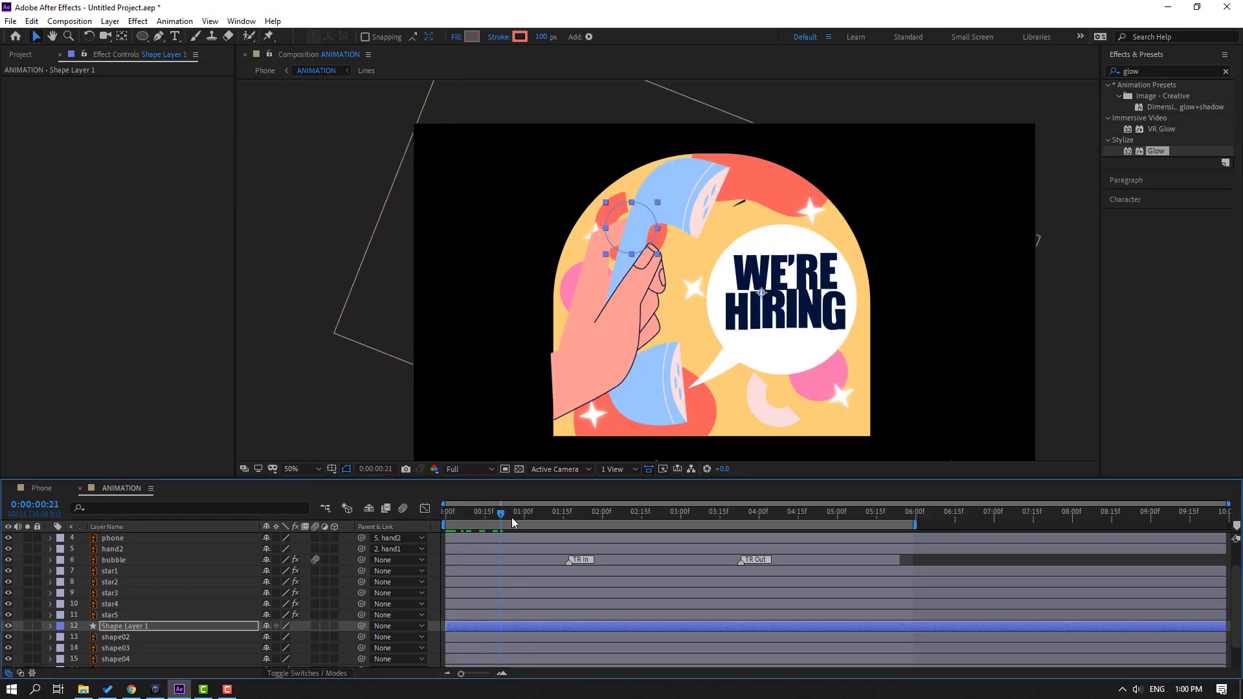
pyautogui.moveTo(602, 518); pyautogui.dragTo(628, 517)
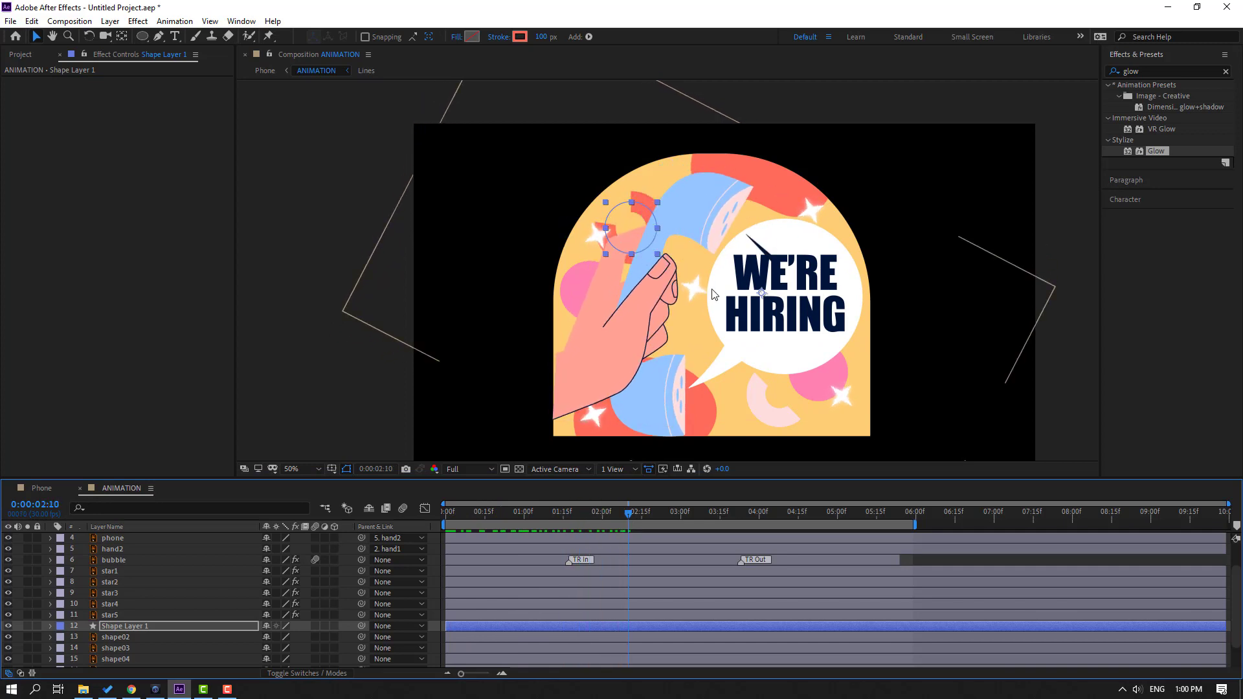
# - Duplicate the ring over the pale pink arc below the bubble and sample that arc's colour, FFDEDE, for its stroke
pyautogui.moveTo(711, 289); pyautogui.dragTo(675, 251)
pyautogui.hotkey('ctrl', 'd')
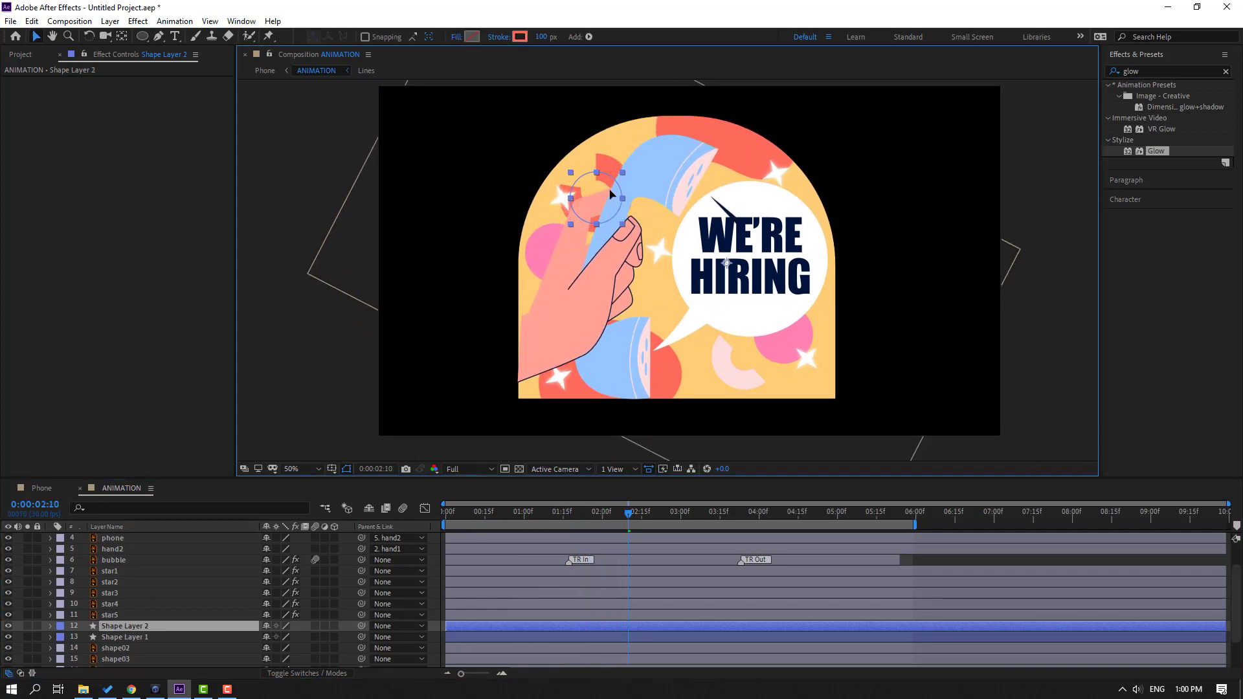
pyautogui.moveTo(592, 182)
pyautogui.mouseDown()
pyautogui.moveTo(705, 319)
pyautogui.moveTo(764, 350)
pyautogui.moveTo(807, 344)
pyautogui.mouseUp()
pyautogui.click(520, 37)
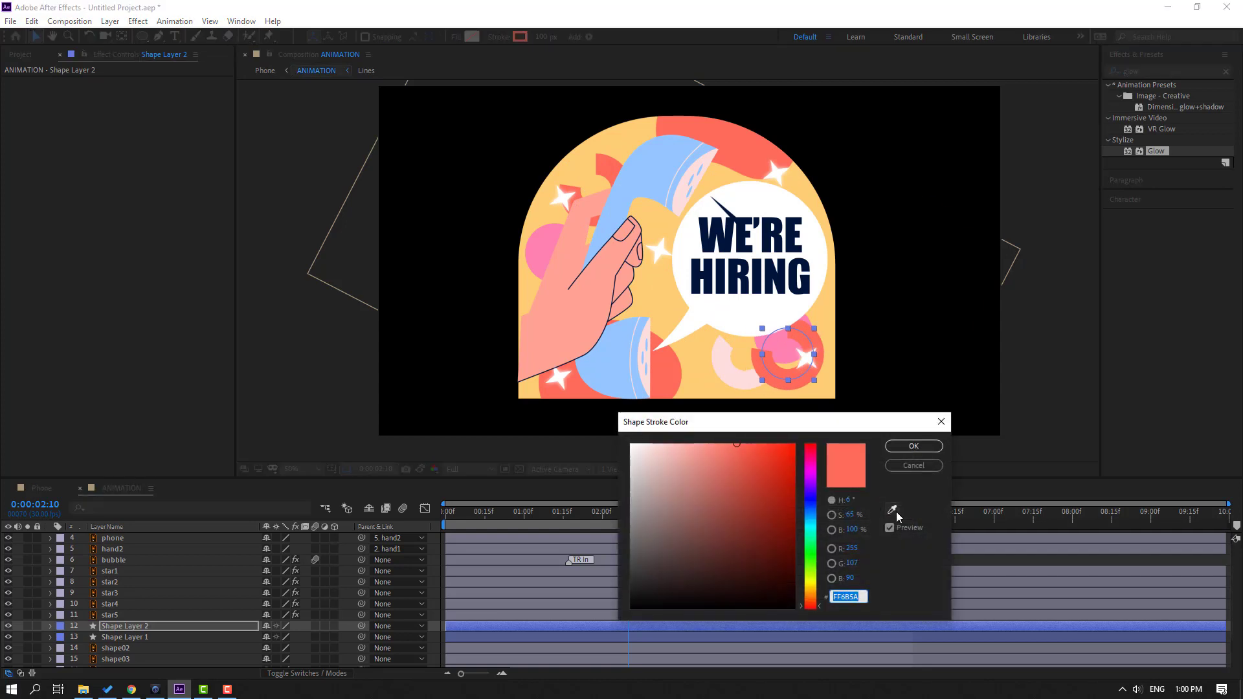
pyautogui.click(891, 510)
pyautogui.click(723, 355)
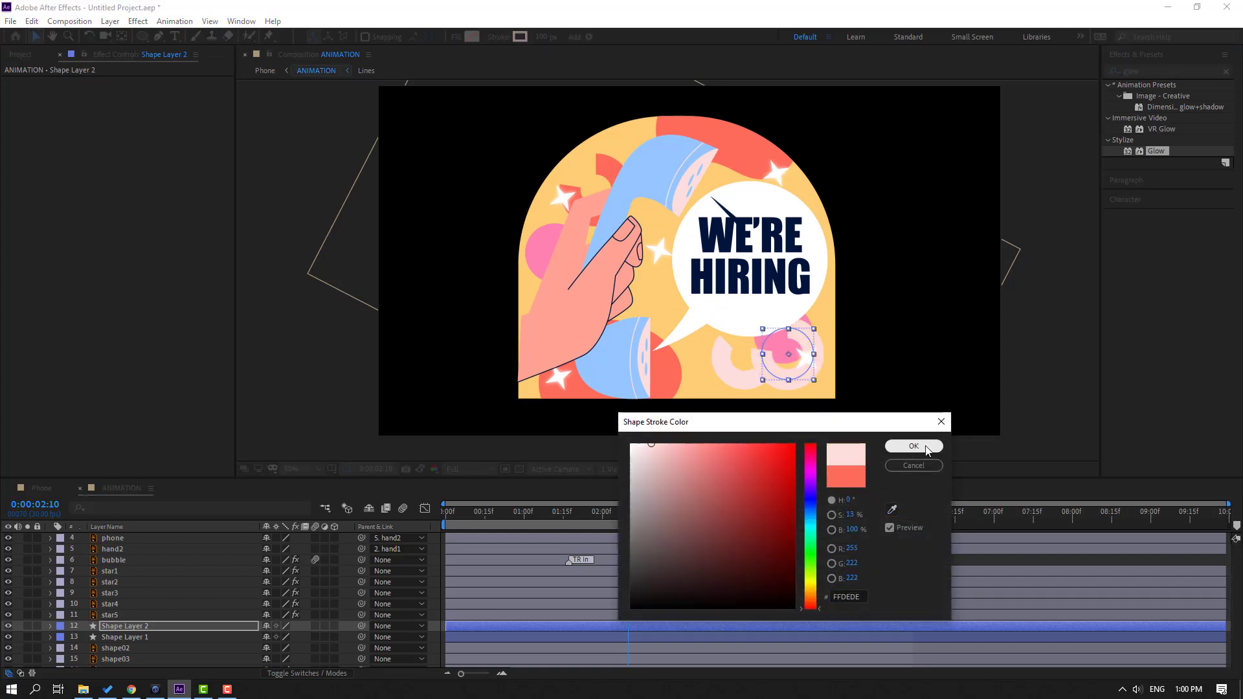
pyautogui.click(913, 446)
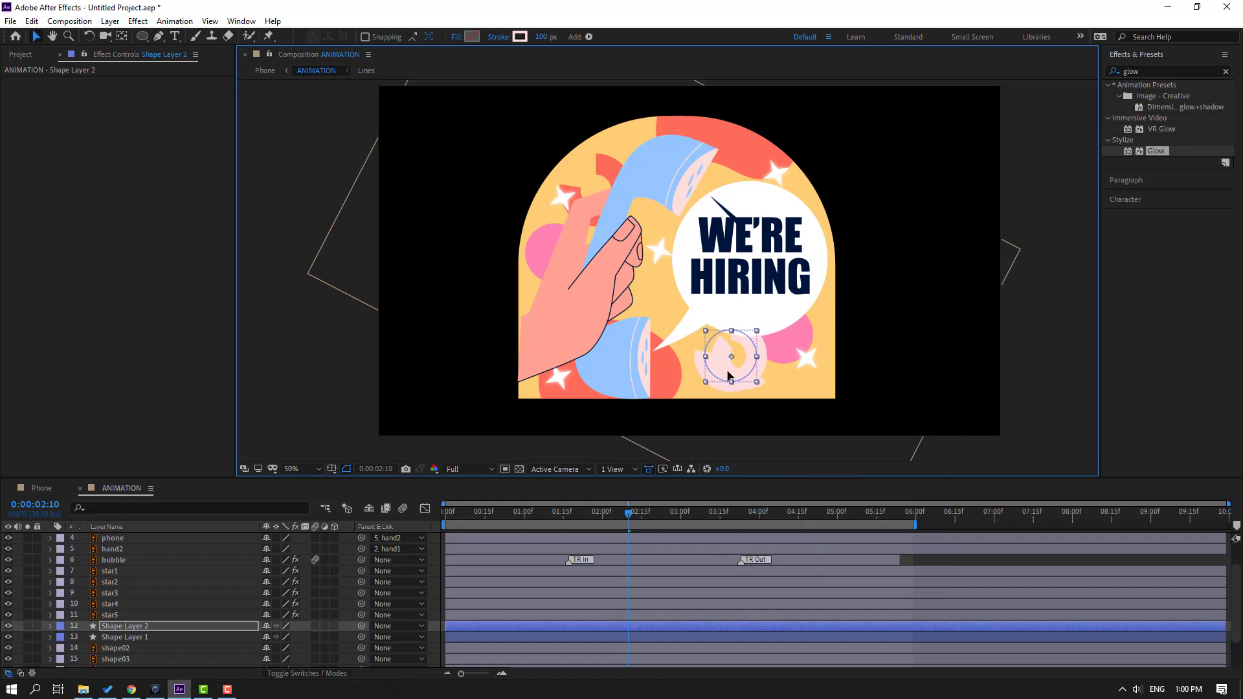
# - Find and delete shape06, the original pale pink arc layer, and scrub the animation back to 0:00:00:16
pyautogui.scroll(-1, 106, 655)
pyautogui.click(126, 619)
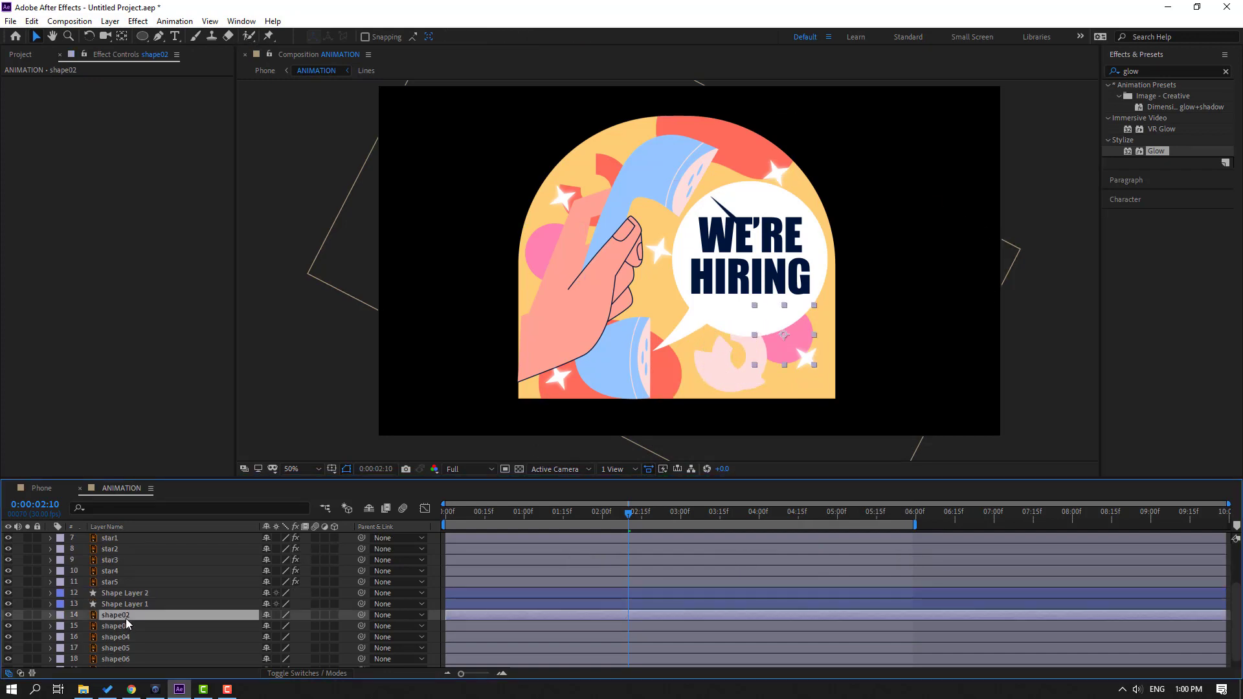
pyautogui.click(126, 626)
pyautogui.click(122, 637)
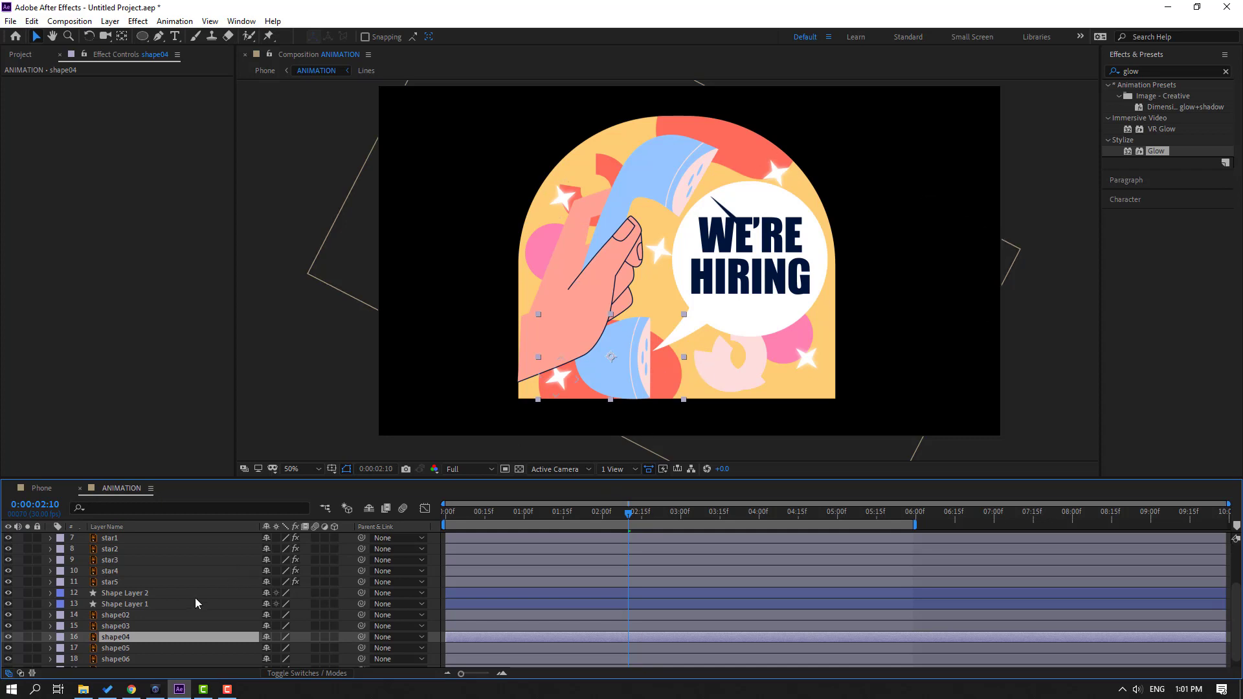
pyautogui.scroll(-1, 198, 604)
pyautogui.click(116, 640)
pyautogui.click(113, 651)
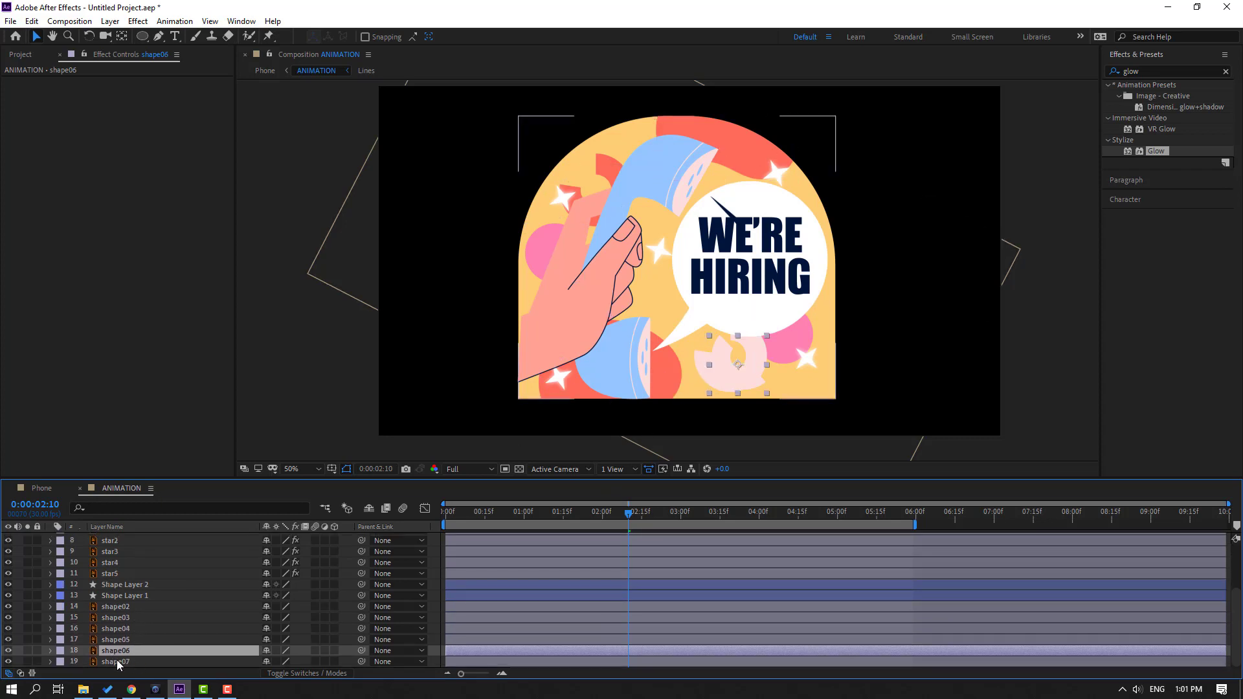
pyautogui.press('Delete')
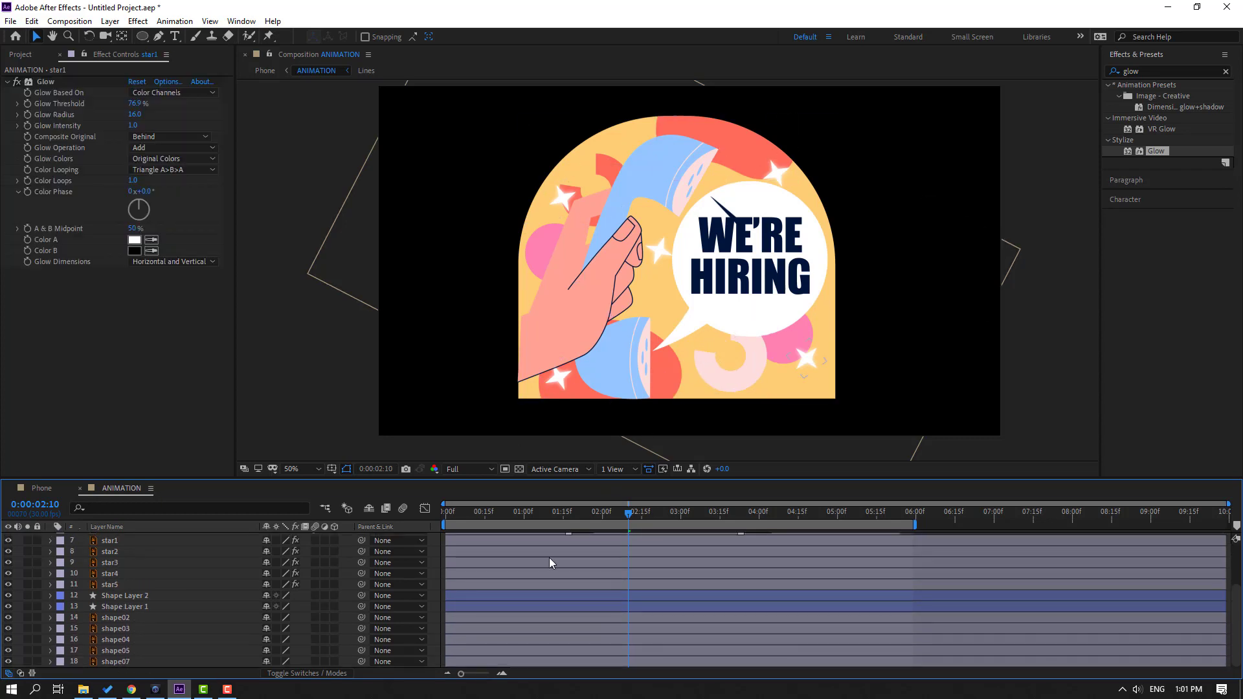
pyautogui.moveTo(503, 517)
pyautogui.mouseDown()
pyautogui.moveTo(441, 515)
pyautogui.moveTo(550, 515)
pyautogui.moveTo(487, 515)
pyautogui.mouseUp()
# - Time-reverse the trim-path Start and End keyframes of Shape Layer 2 and preview the ring
pyautogui.click(134, 606)
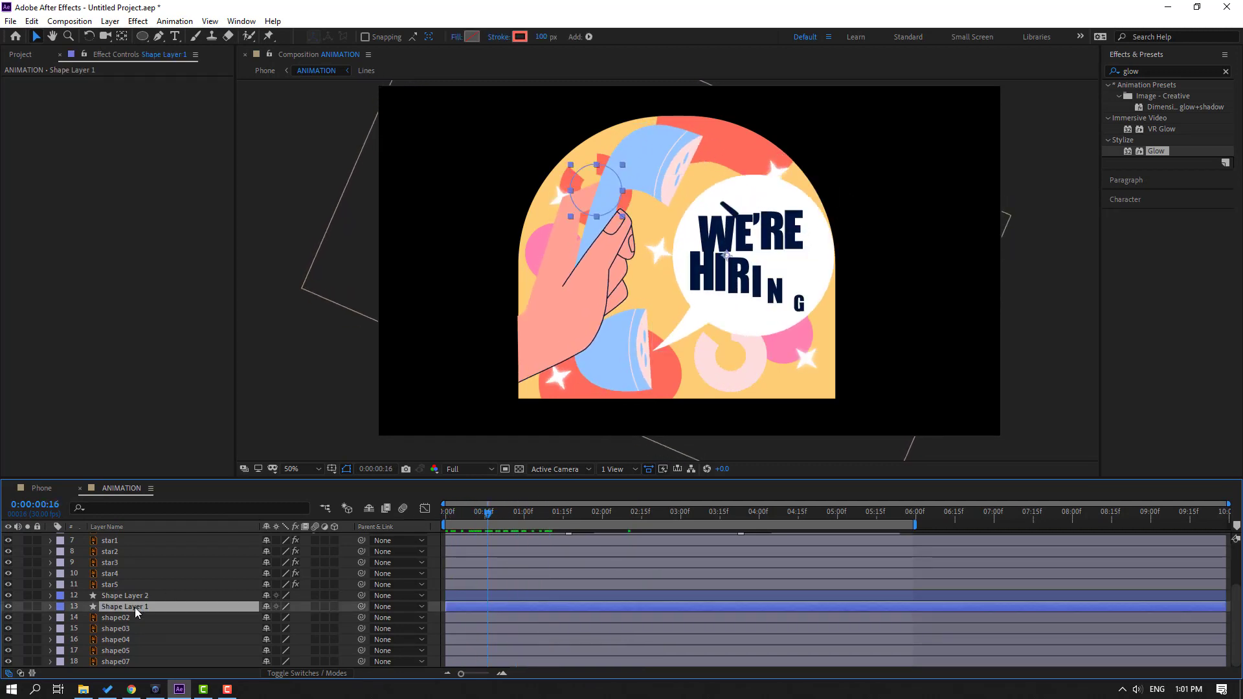
pyautogui.click(144, 598)
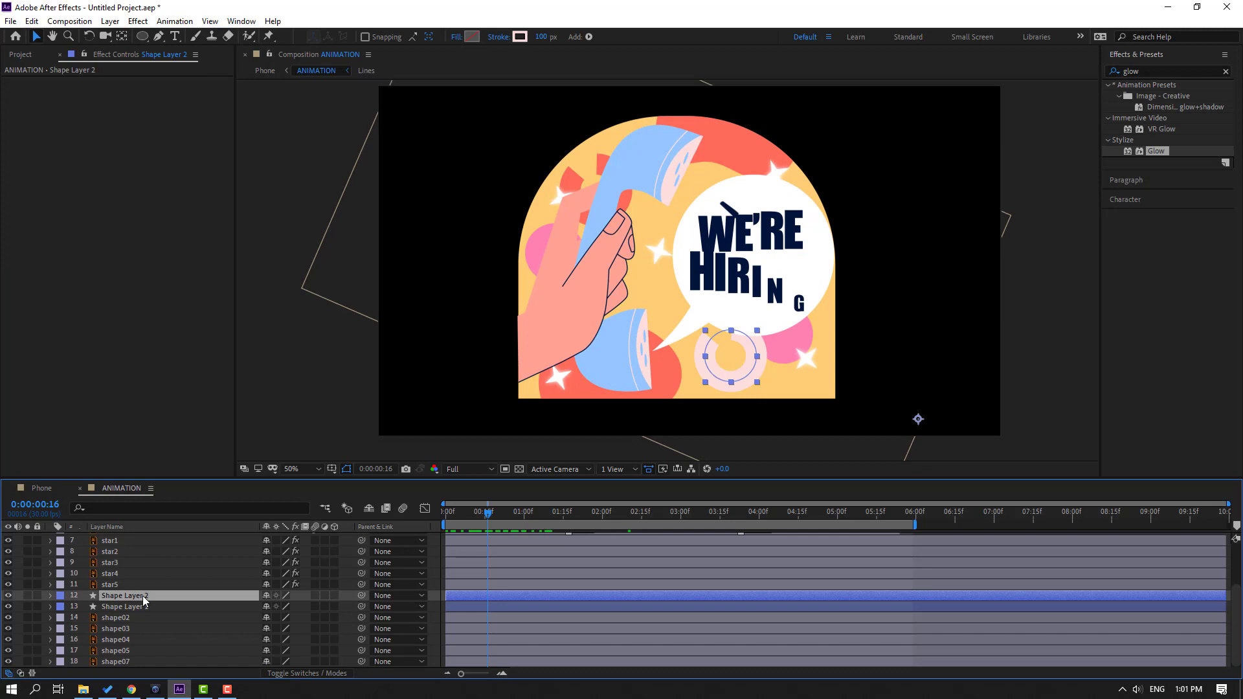
pyautogui.press('u')
pyautogui.moveTo(1079, 609); pyautogui.dragTo(430, 621)
pyautogui.rightClick(509, 619)
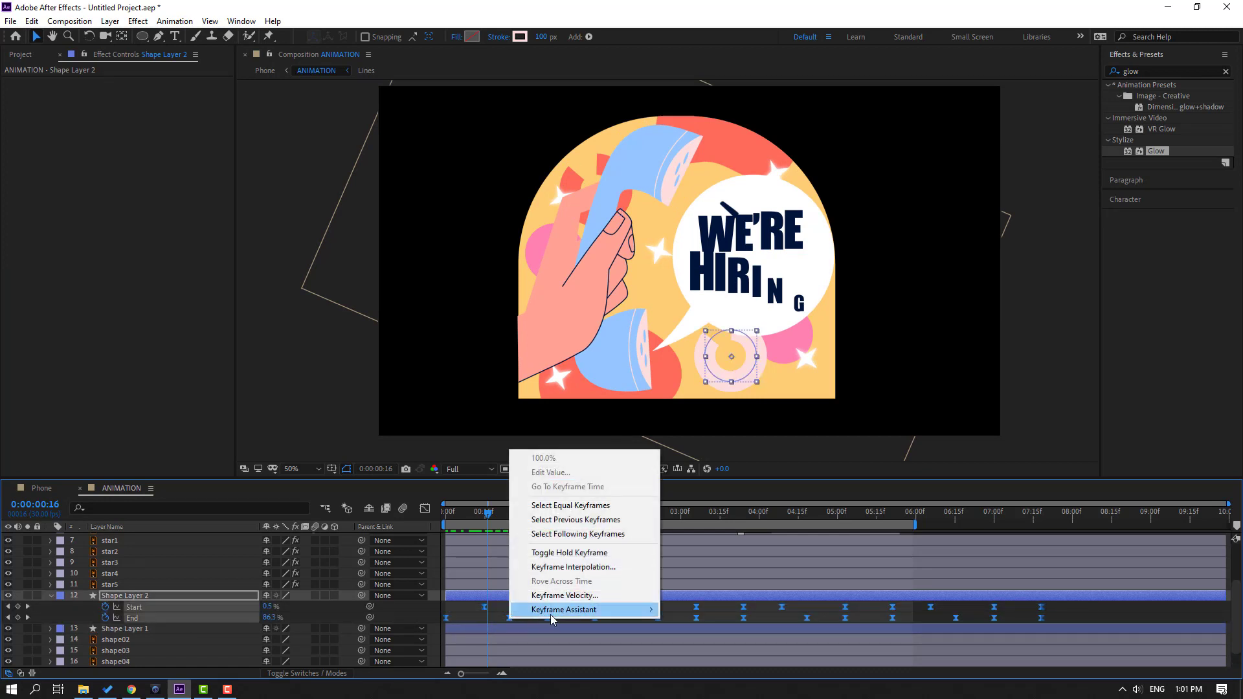
pyautogui.moveTo(550, 614)
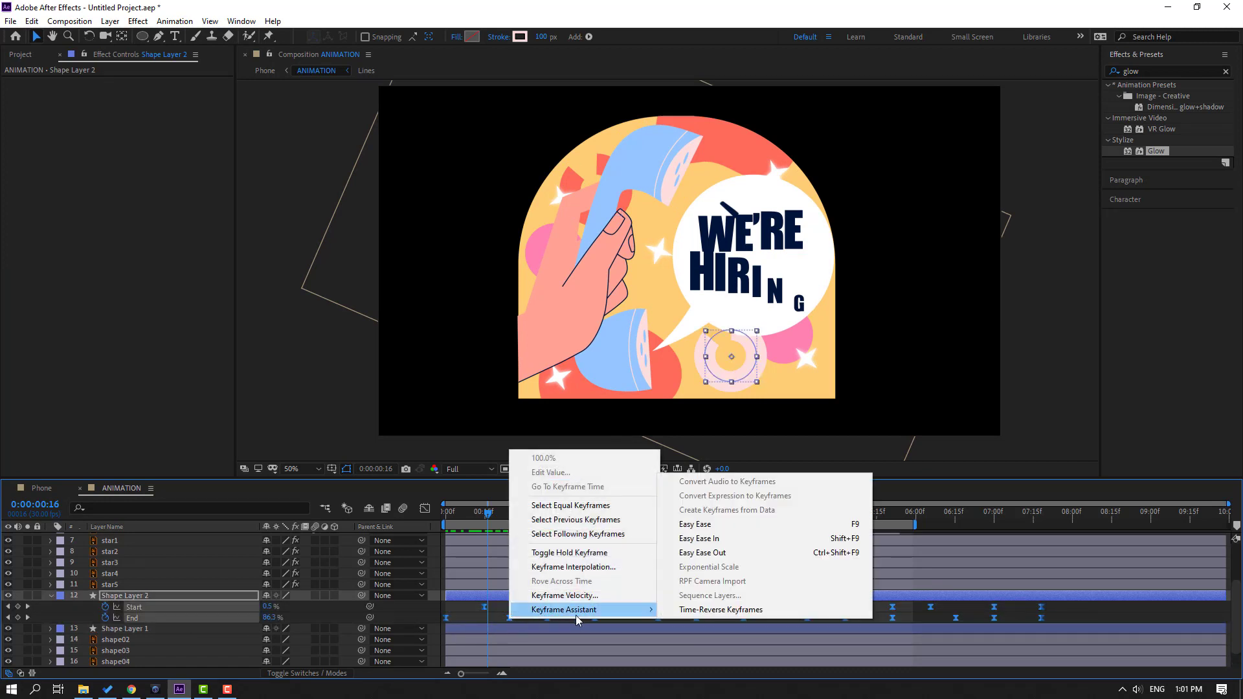
pyautogui.click(727, 610)
pyautogui.press('space')
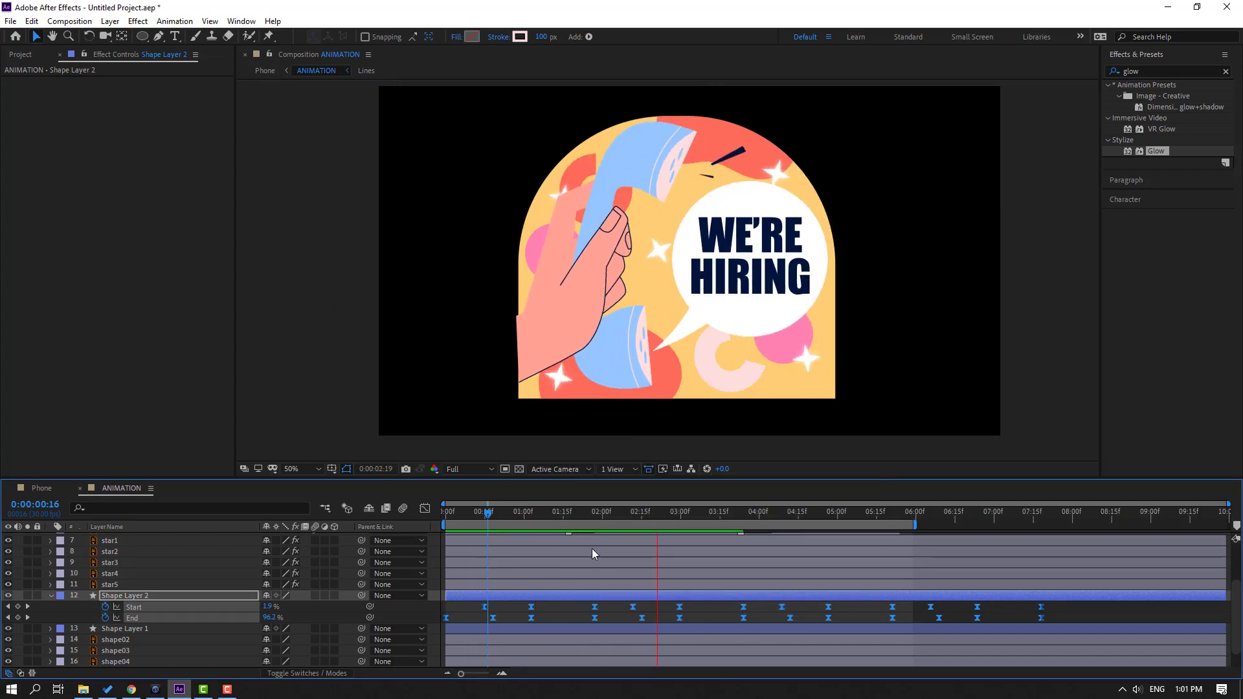
# - Flip Shape Layer 2 horizontally, move the ring back below the speech bubble, and preview it
pyautogui.rightClick(130, 595)
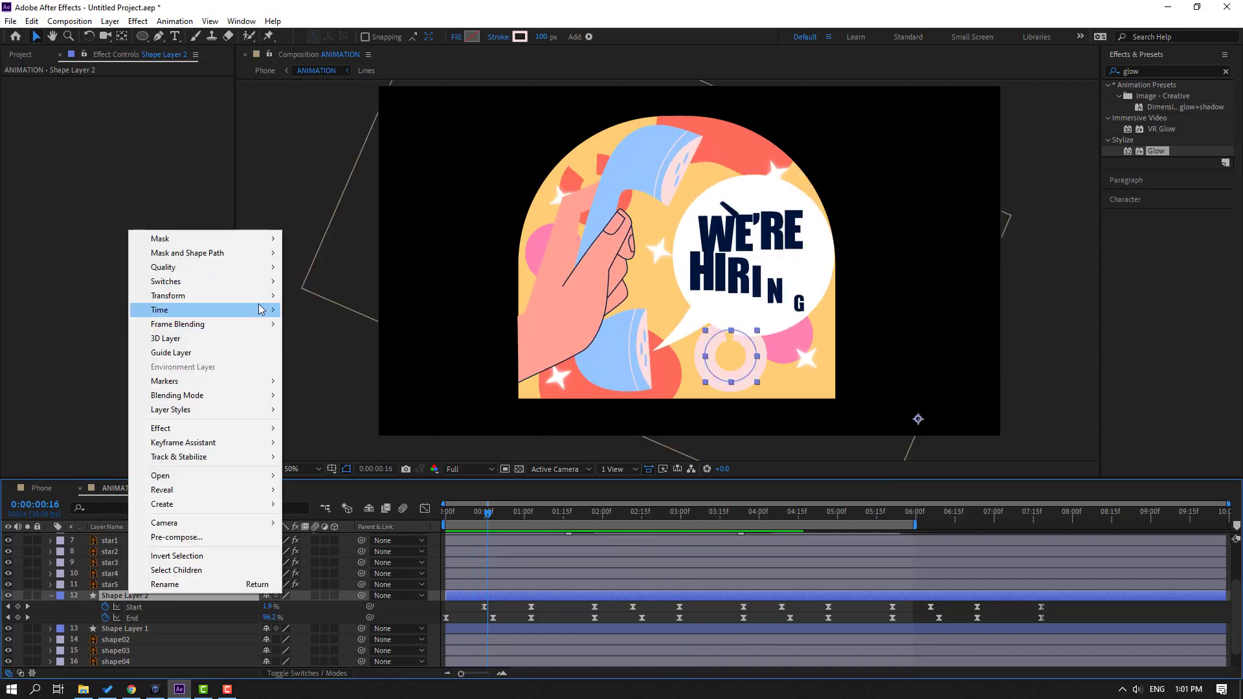
pyautogui.moveTo(262, 299)
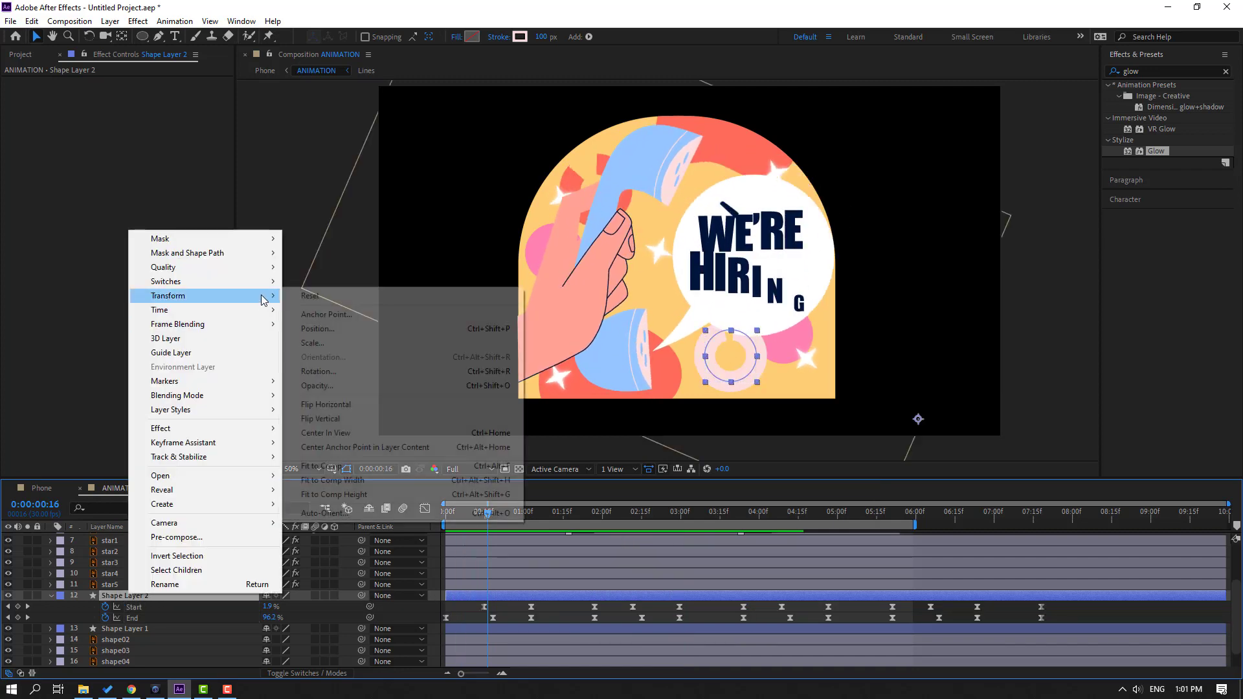
pyautogui.click(326, 404)
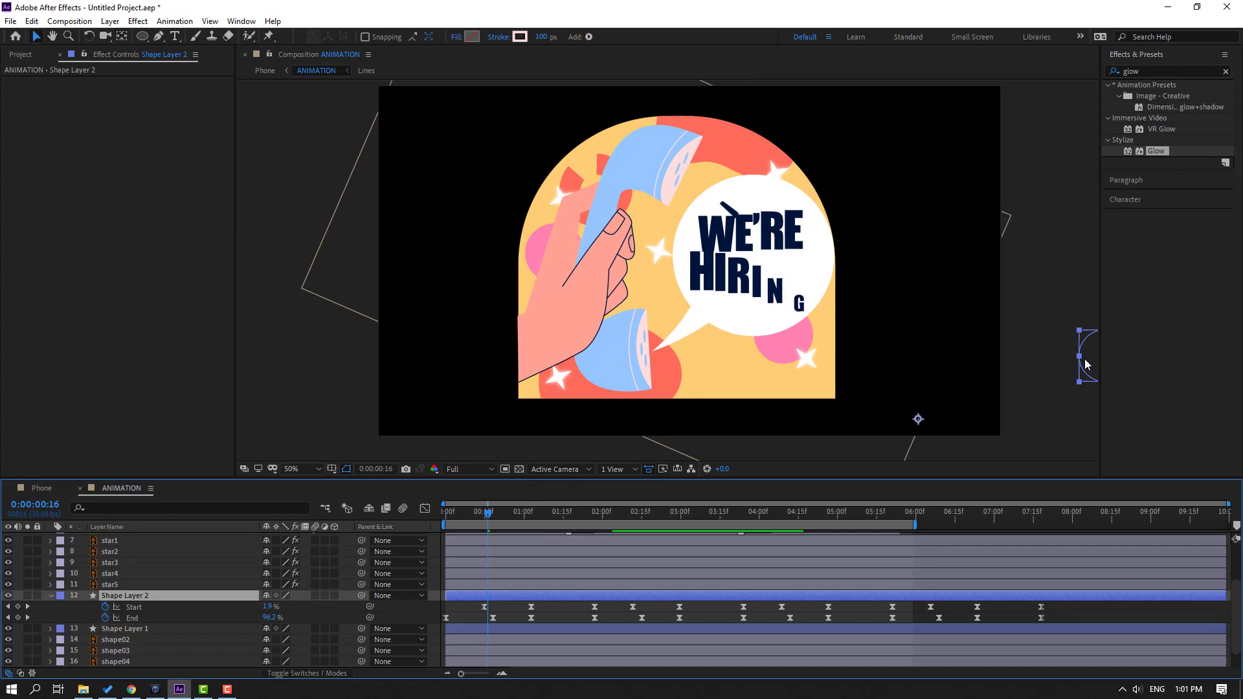
pyautogui.moveTo(1087, 364); pyautogui.dragTo(699, 367)
pyautogui.click(781, 439)
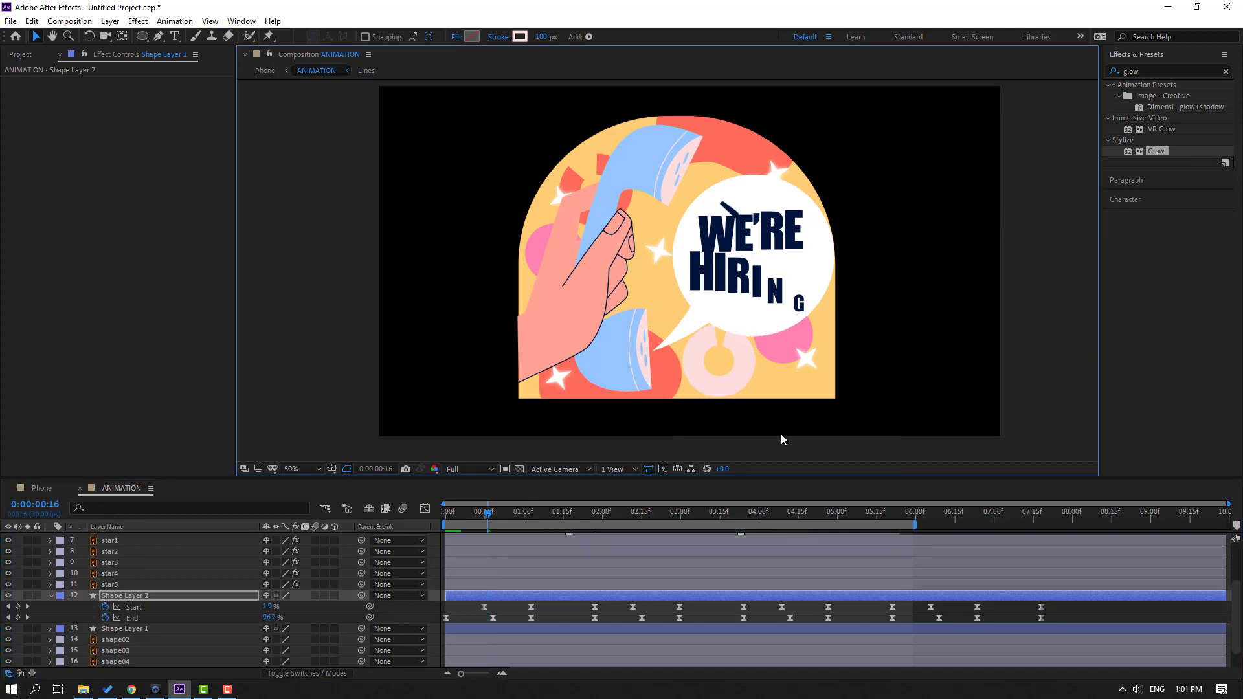
pyautogui.press('space')
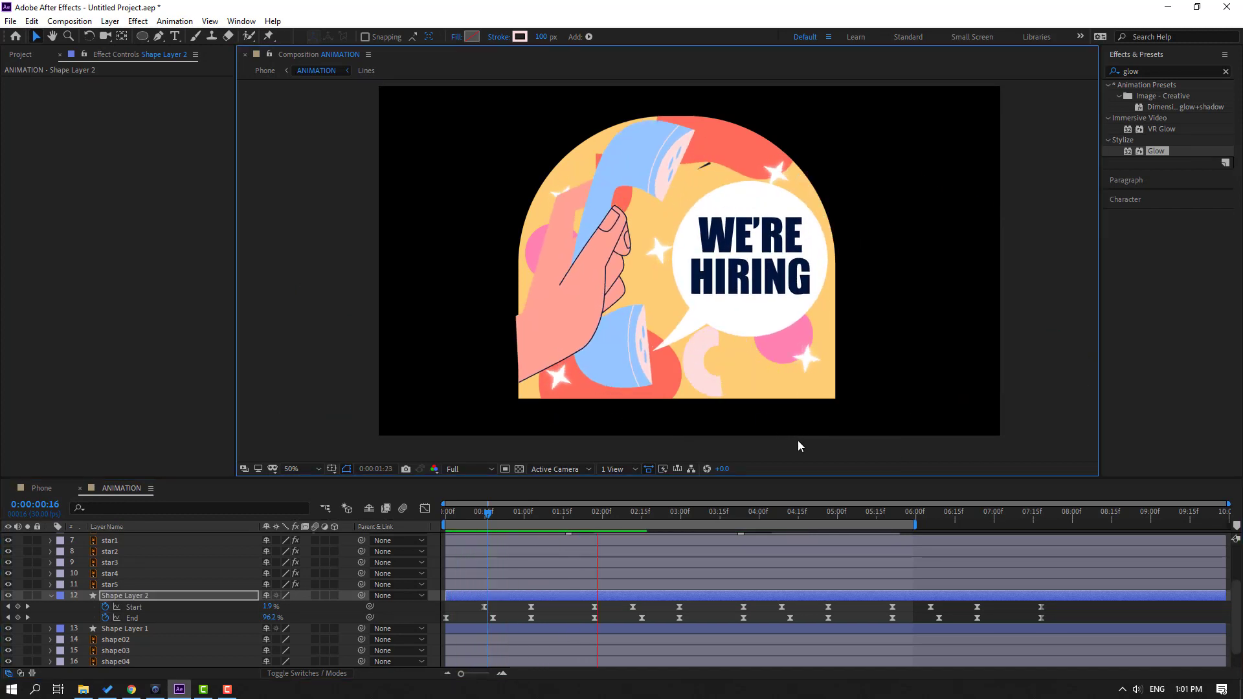
# - Scale the mirrored Shape Layer 2 ring to -49, 49%, reposition it below the bubble, and preview it
pyautogui.click(542, 514)
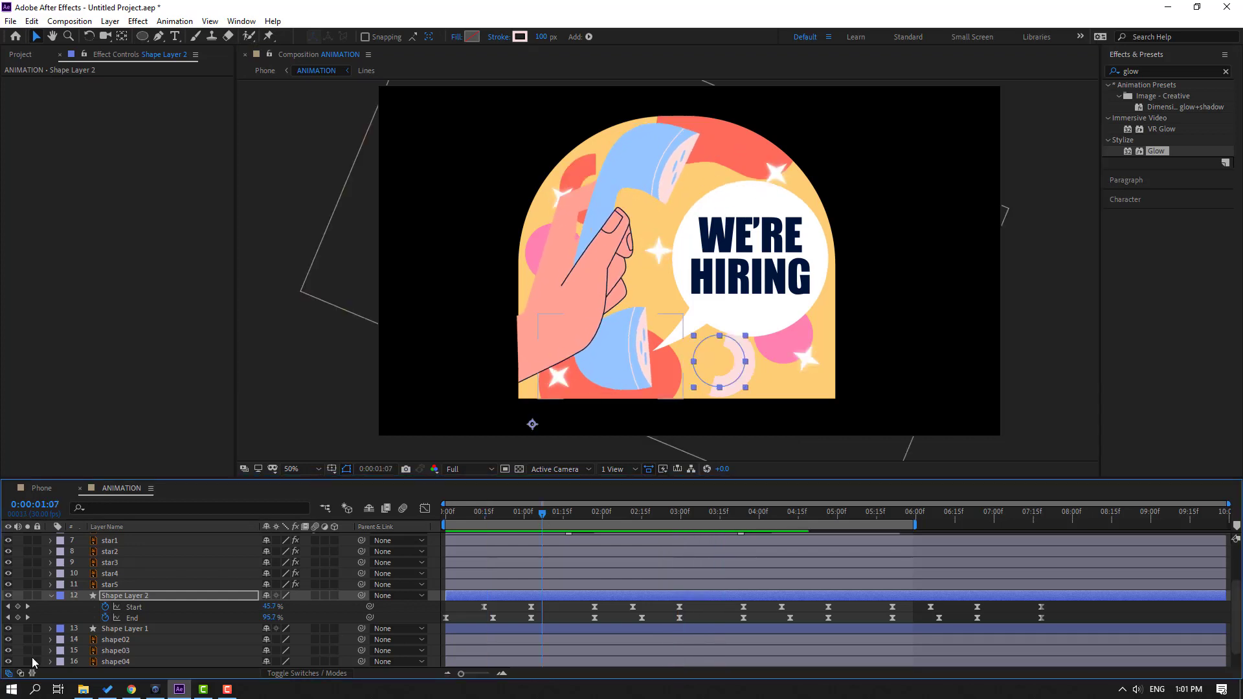
pyautogui.press('s')
pyautogui.moveTo(283, 614); pyautogui.dragTo(293, 613)
pyautogui.moveTo(672, 391); pyautogui.dragTo(709, 379)
pyautogui.press('space')
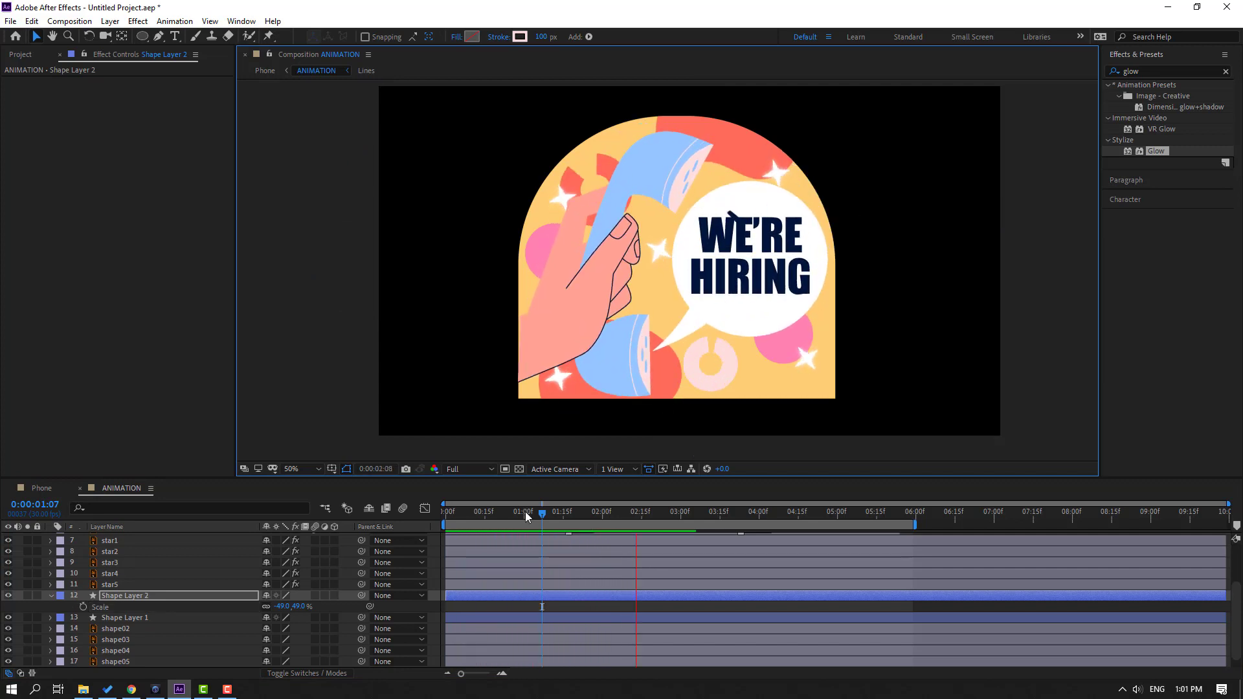
pyautogui.press('space')
pyautogui.click(51, 596)
pyautogui.click(780, 321)
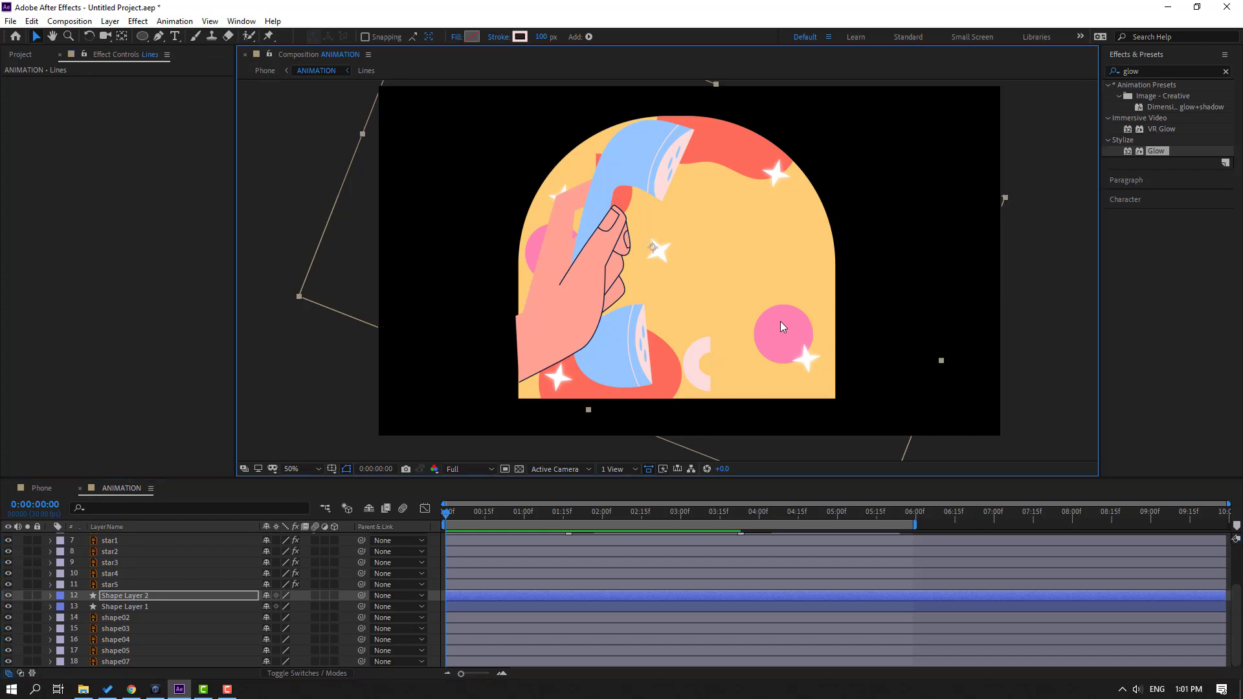
# - Keyframe shape03's Position from 0:00:00:00 to X 744.6 at frame 10, and paste the starting keyframe at 0:00:00:20
pyautogui.click(119, 577)
pyautogui.click(109, 628)
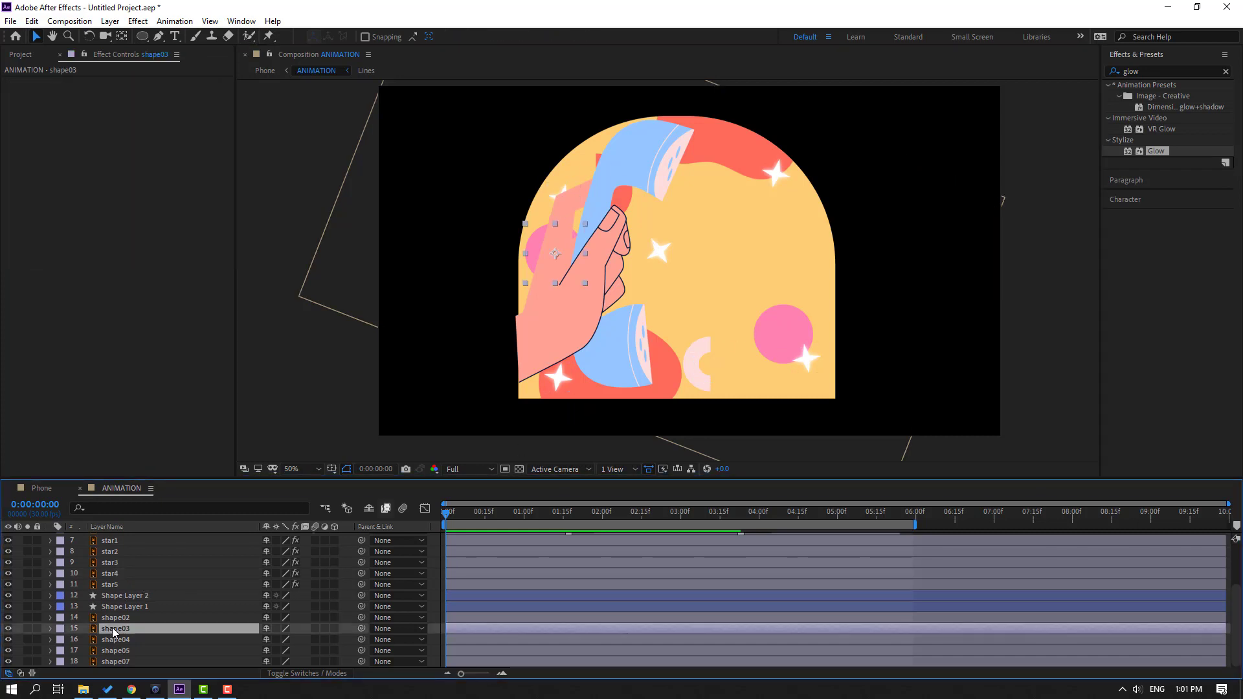
pyautogui.click(26, 627)
pyautogui.click(27, 628)
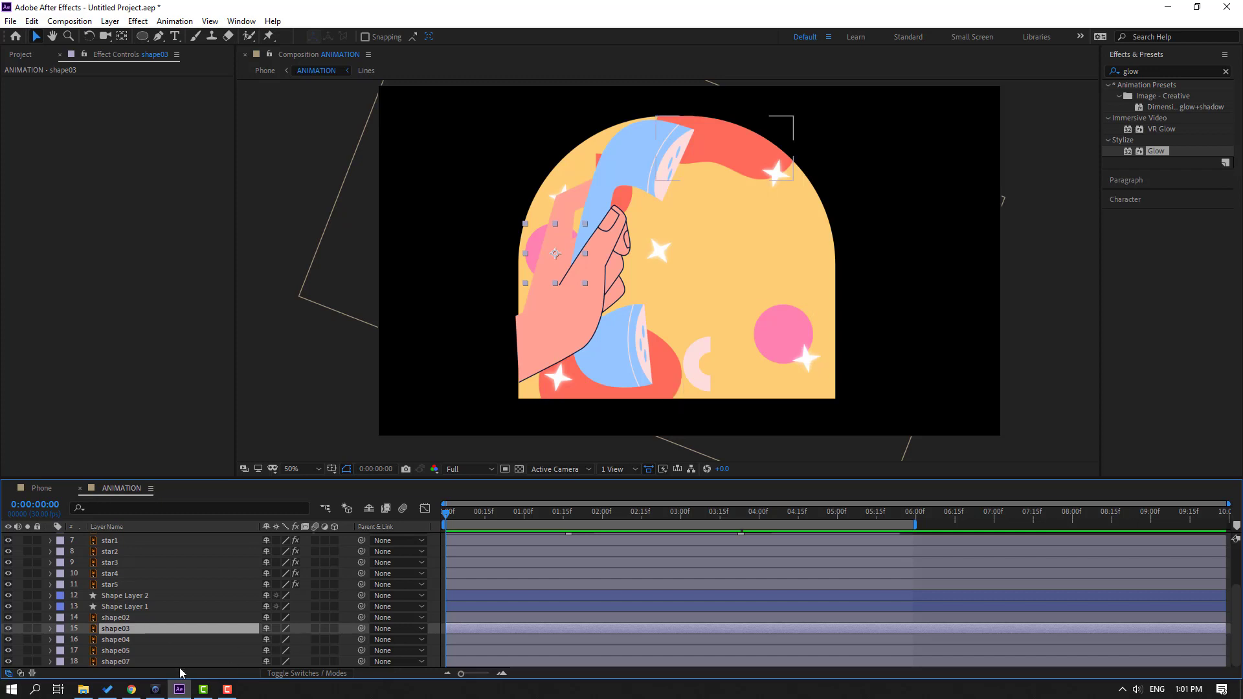
pyautogui.press('p')
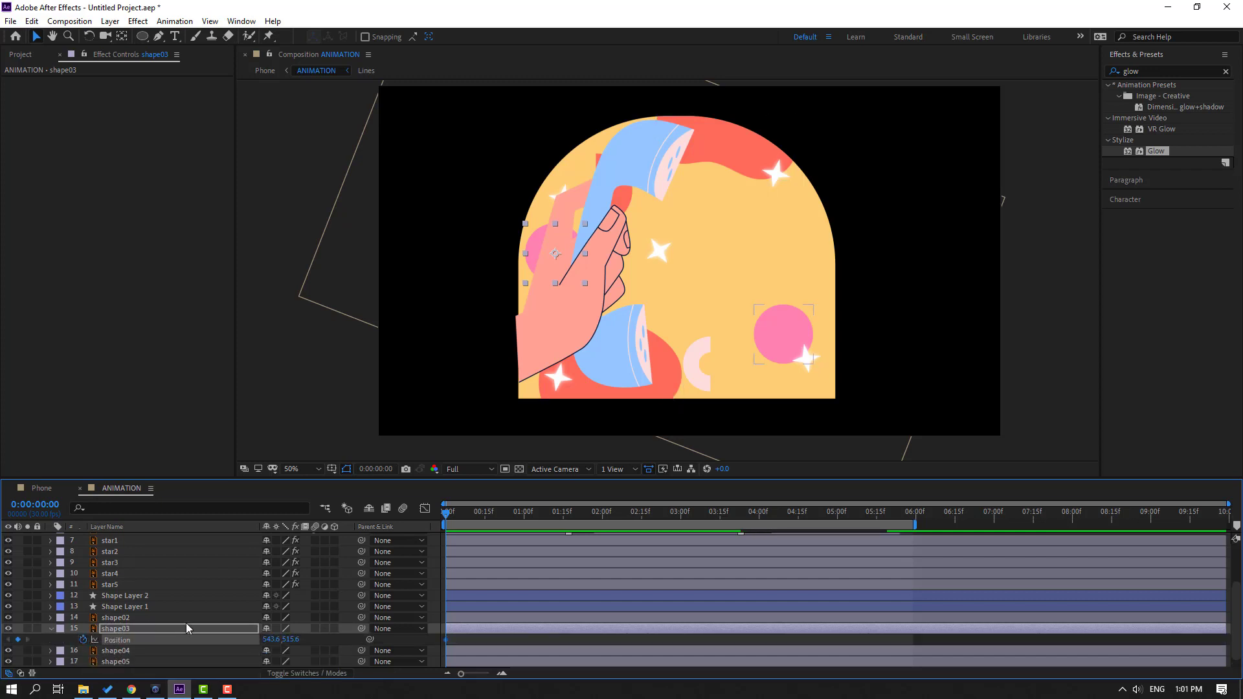
pyautogui.press('space')
pyautogui.moveTo(269, 641); pyautogui.dragTo(440, 652)
pyautogui.hotkey('shift', 'pagedown')
pyautogui.hotkey('ctrl', 'c')
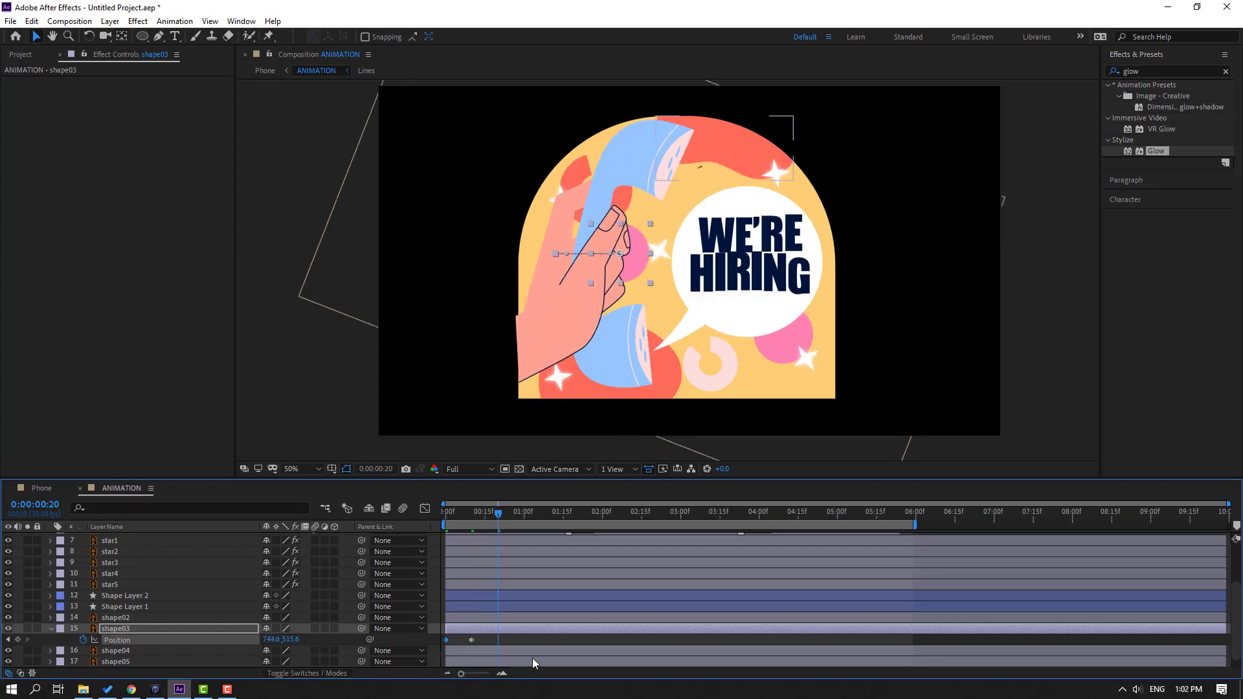
pyautogui.hotkey('ctrl', 'v')
# - Apply Easy Ease to all three Position keyframes of shape03
pyautogui.moveTo(524, 639); pyautogui.dragTo(443, 639)
pyautogui.rightClick(446, 639)
pyautogui.moveTo(501, 633)
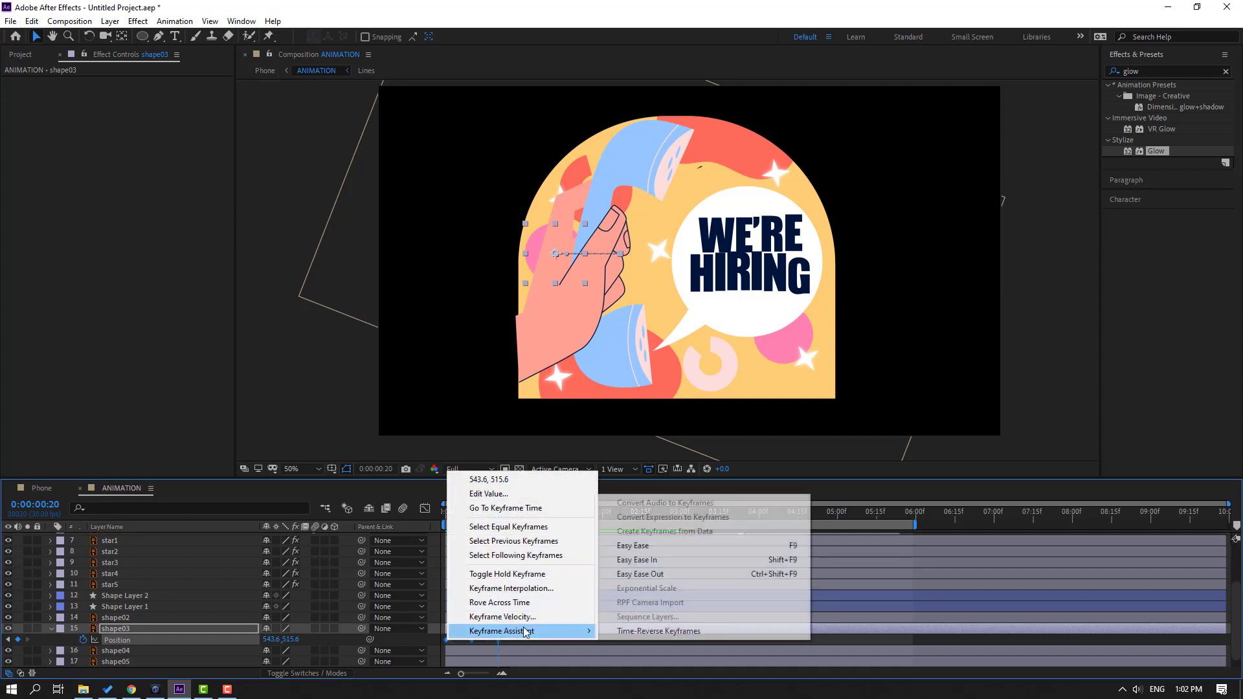
pyautogui.click(638, 546)
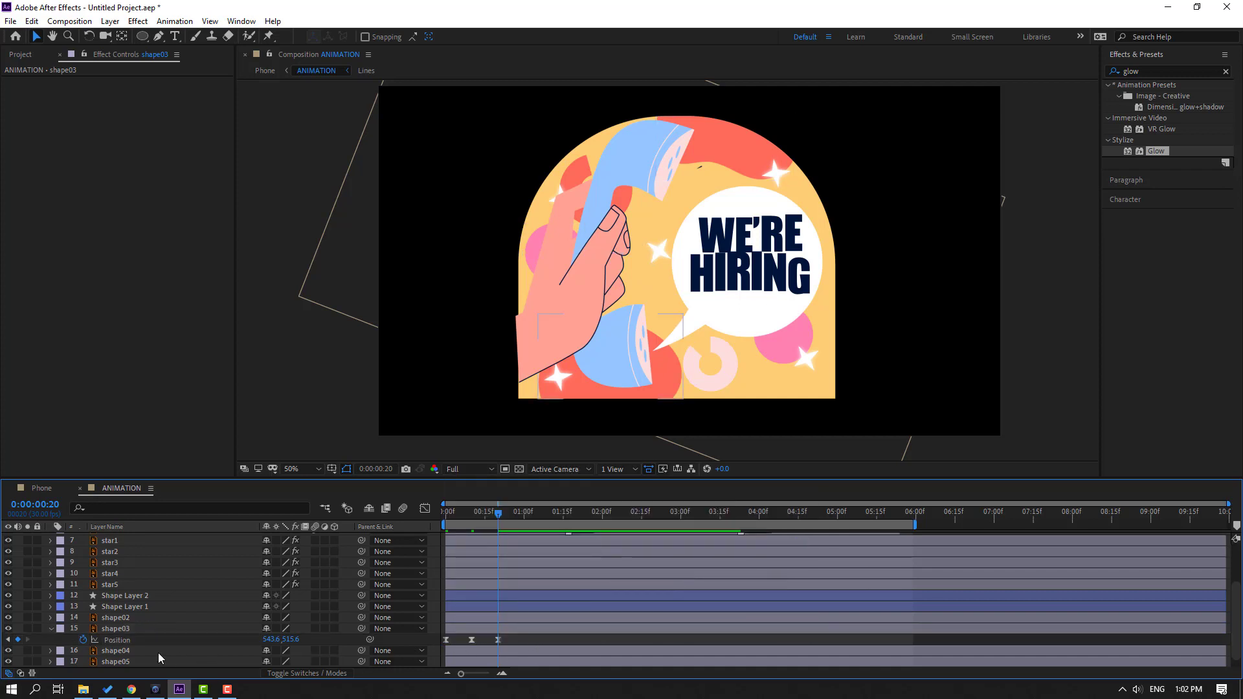
# - Add the expression loopOutDuration(type = "cycle", duration = 0) to shape03's Position and preview the loop
pyautogui.keyDown('alt'); pyautogui.click(83, 639); pyautogui.keyUp('alt')
pyautogui.click(310, 650)
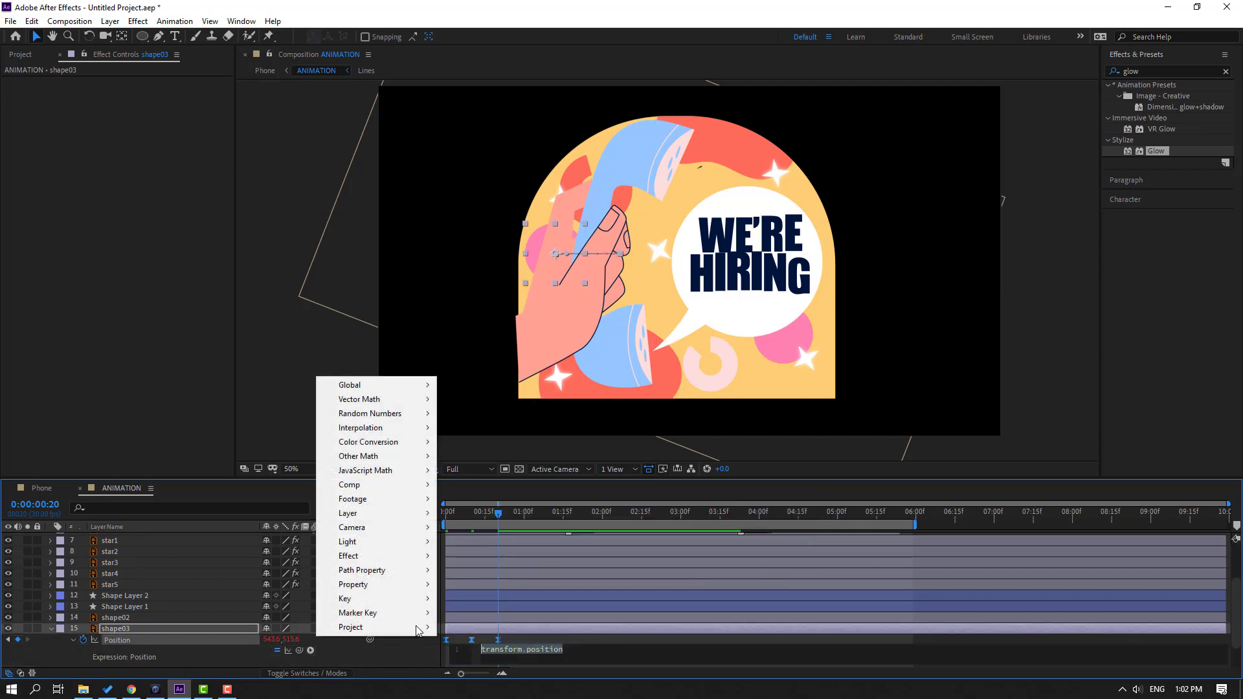
pyautogui.moveTo(418, 584)
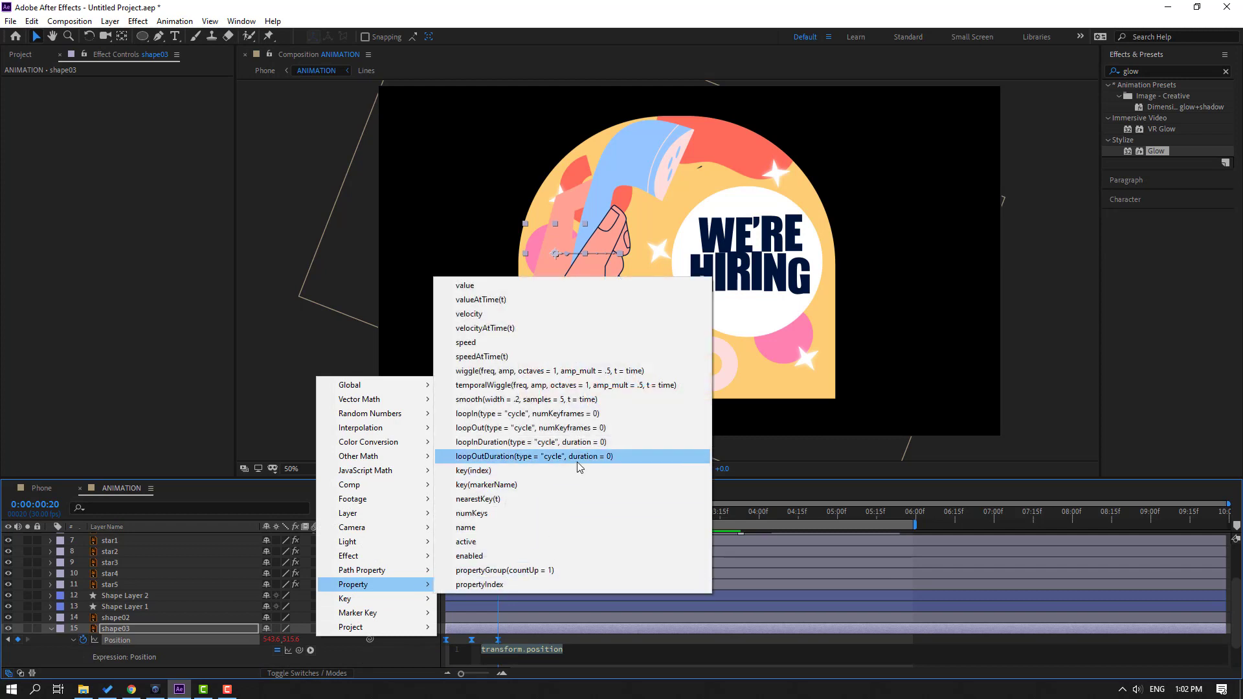
pyautogui.click(577, 456)
pyautogui.press('space')
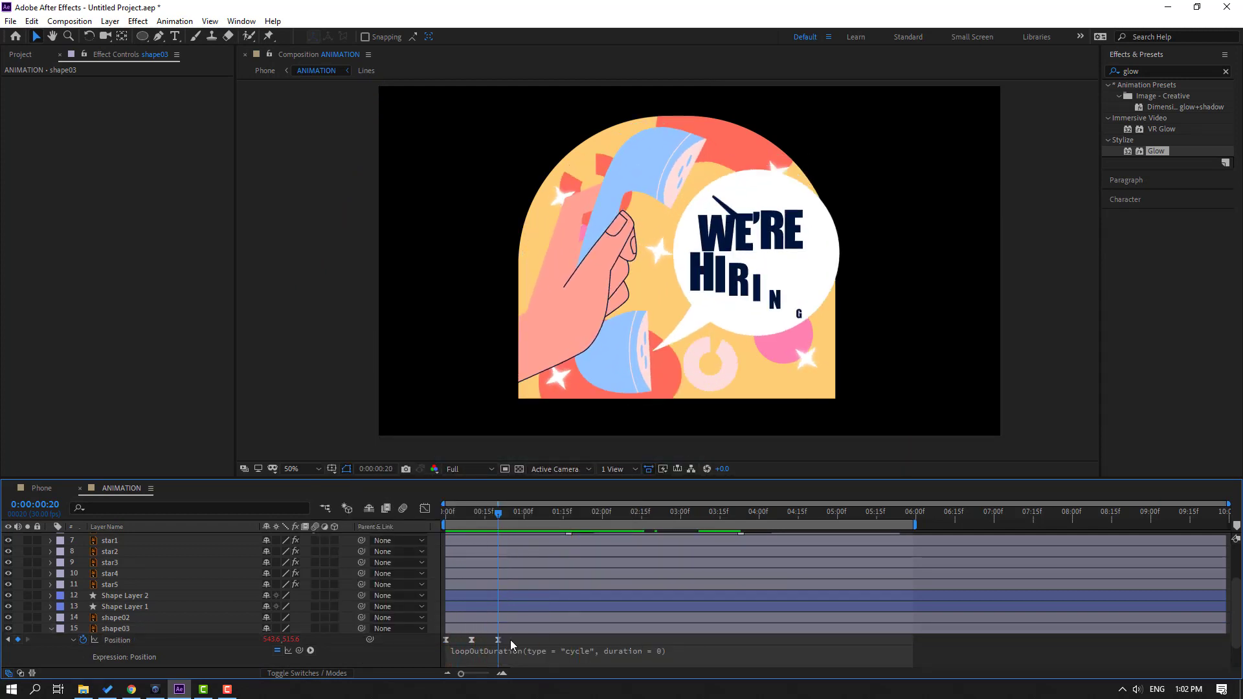
# - Stretch shape03's Position keyframes so the last falls at about 0:00:01:25, preview the slower loop, and collapse the layer
pyautogui.press('space')
pyautogui.moveTo(437, 637); pyautogui.dragTo(589, 640)
pyautogui.press('space')
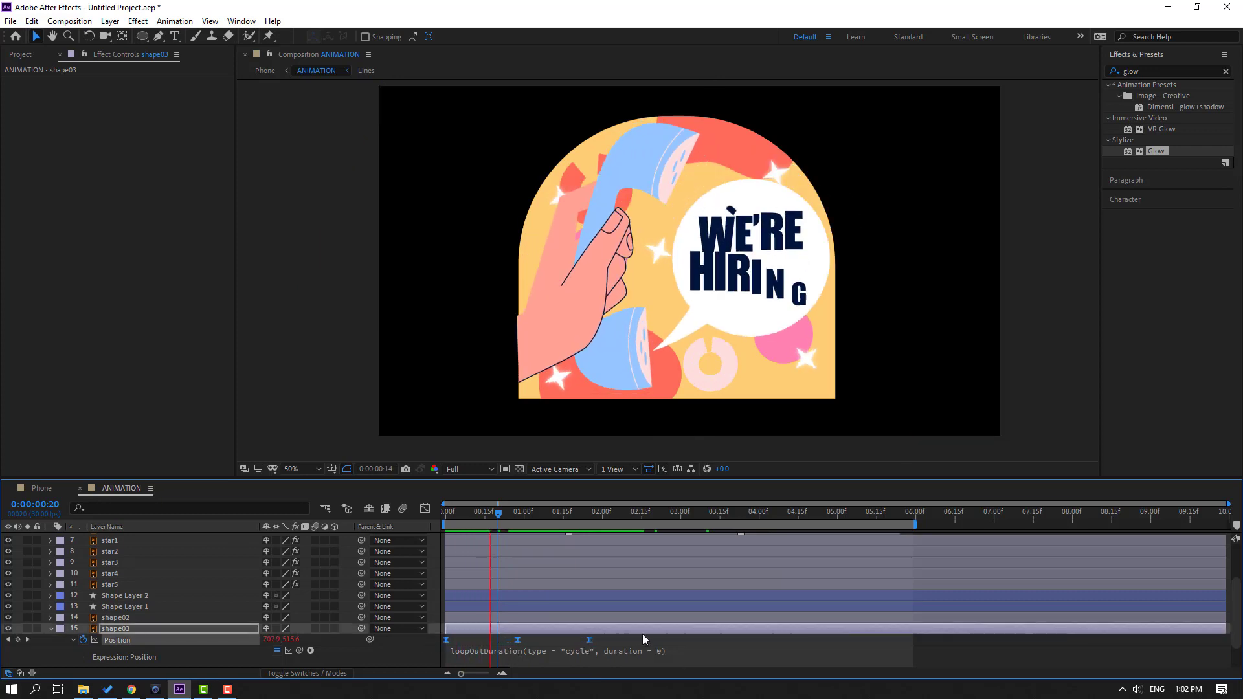
pyautogui.moveTo(561, 511); pyautogui.dragTo(337, 512)
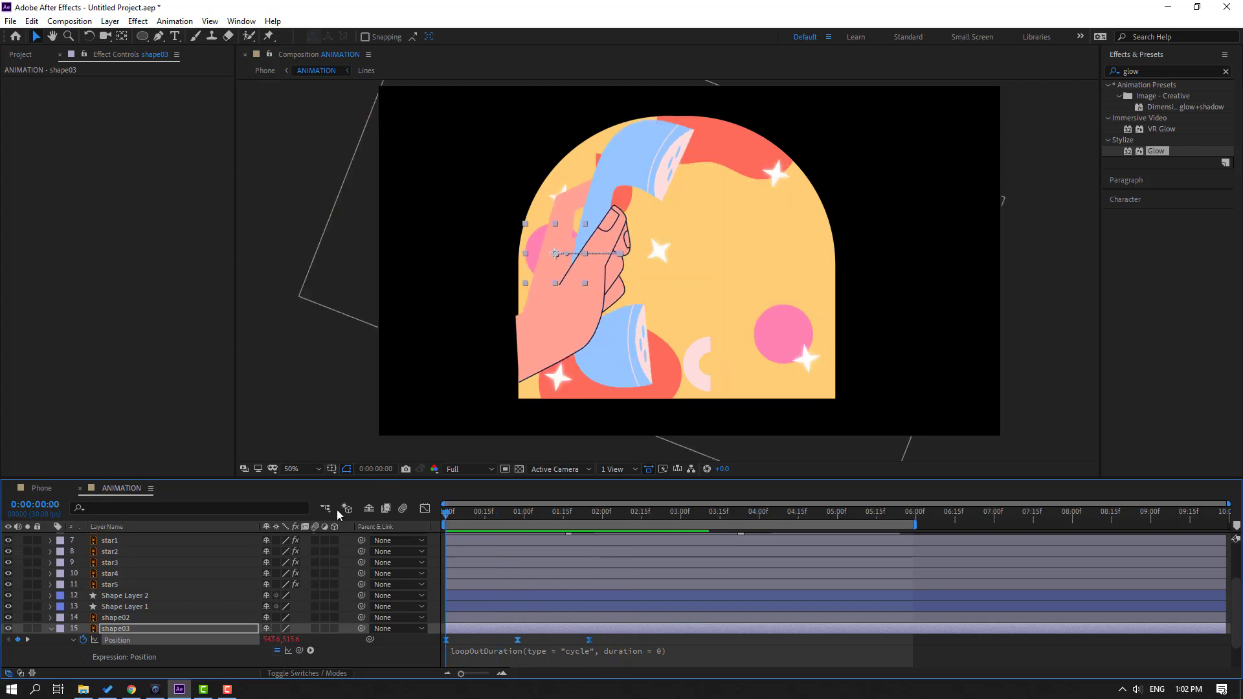
pyautogui.click(50, 628)
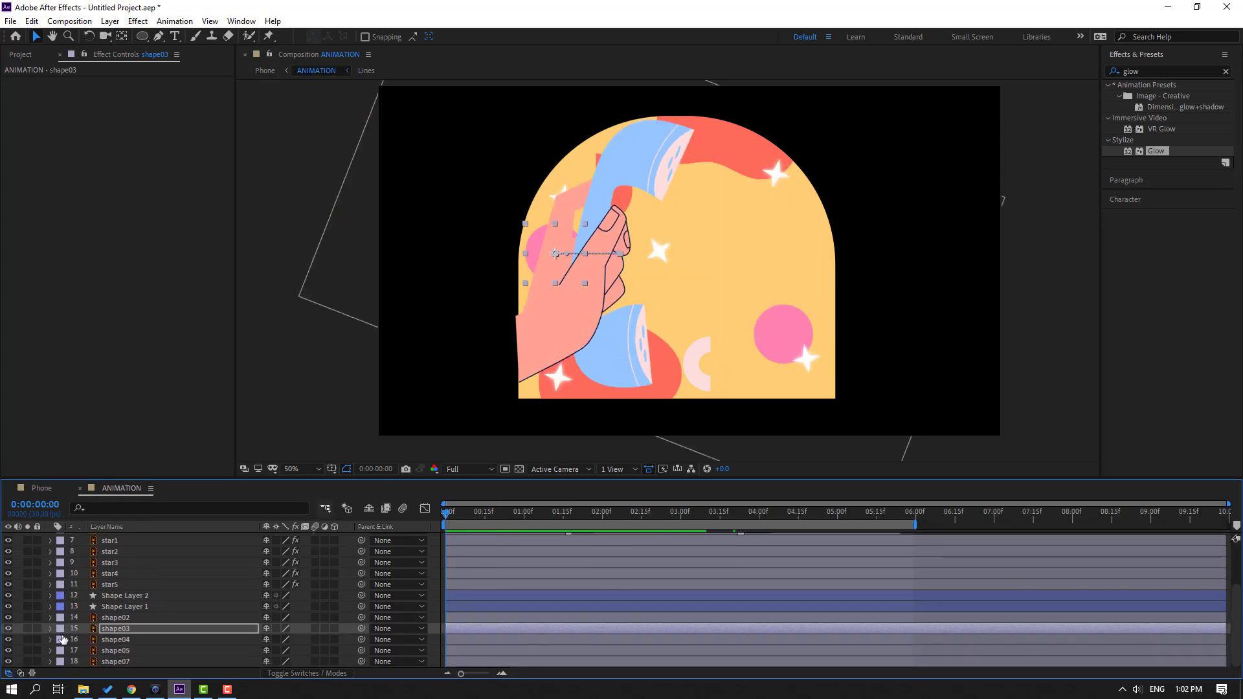
# - Apply the Wave Warp effect to shape04 with Pinning set to All Edges and Wave Width 42, and preview it
pyautogui.click(114, 639)
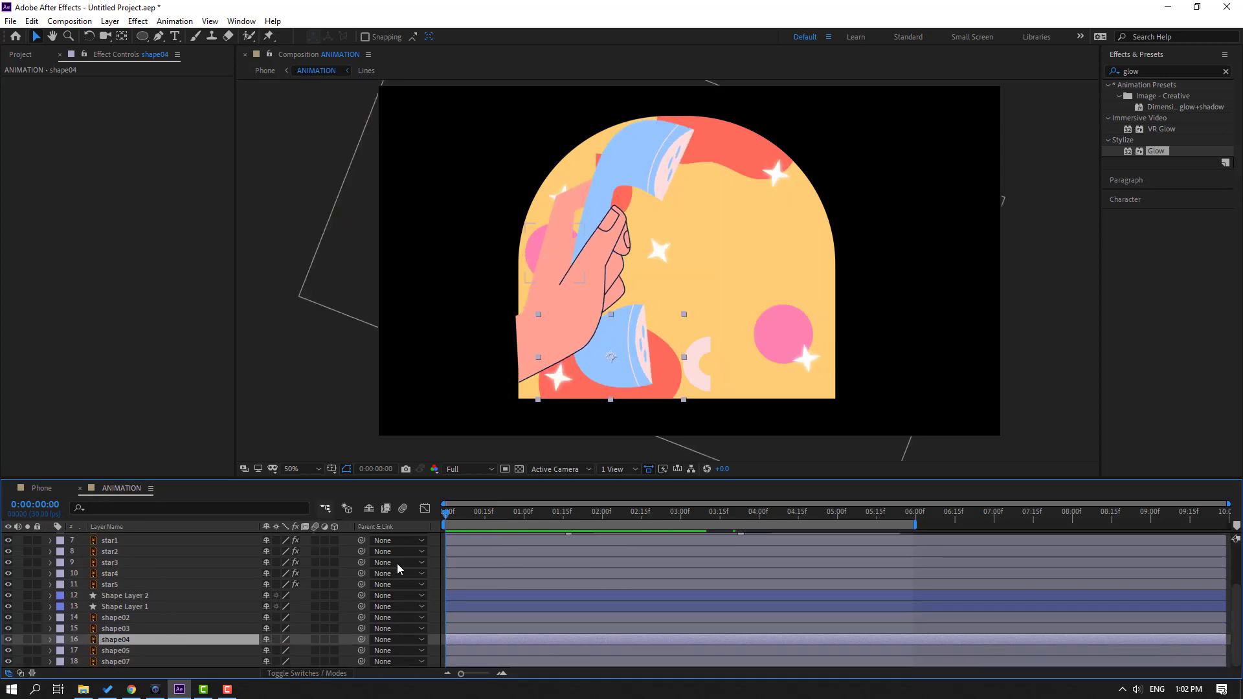
pyautogui.moveTo(462, 516)
pyautogui.mouseDown()
pyautogui.moveTo(515, 514)
pyautogui.moveTo(438, 513)
pyautogui.mouseUp()
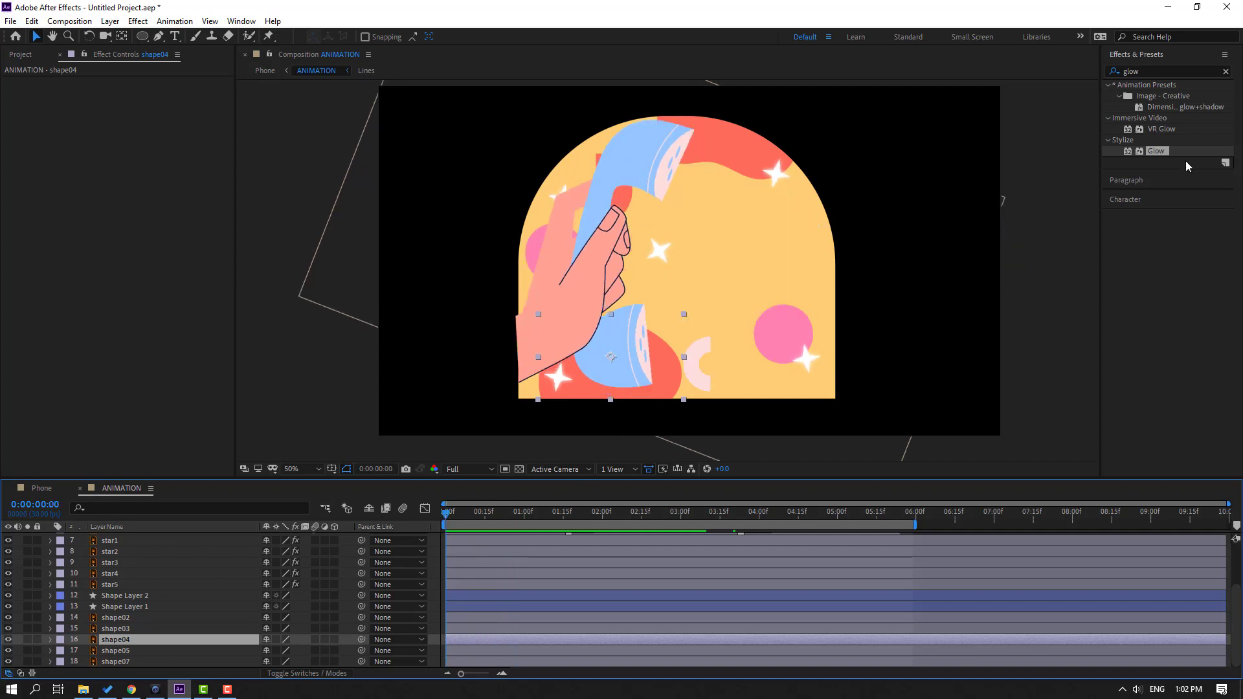
pyautogui.click(1148, 74)
pyautogui.write('wave')
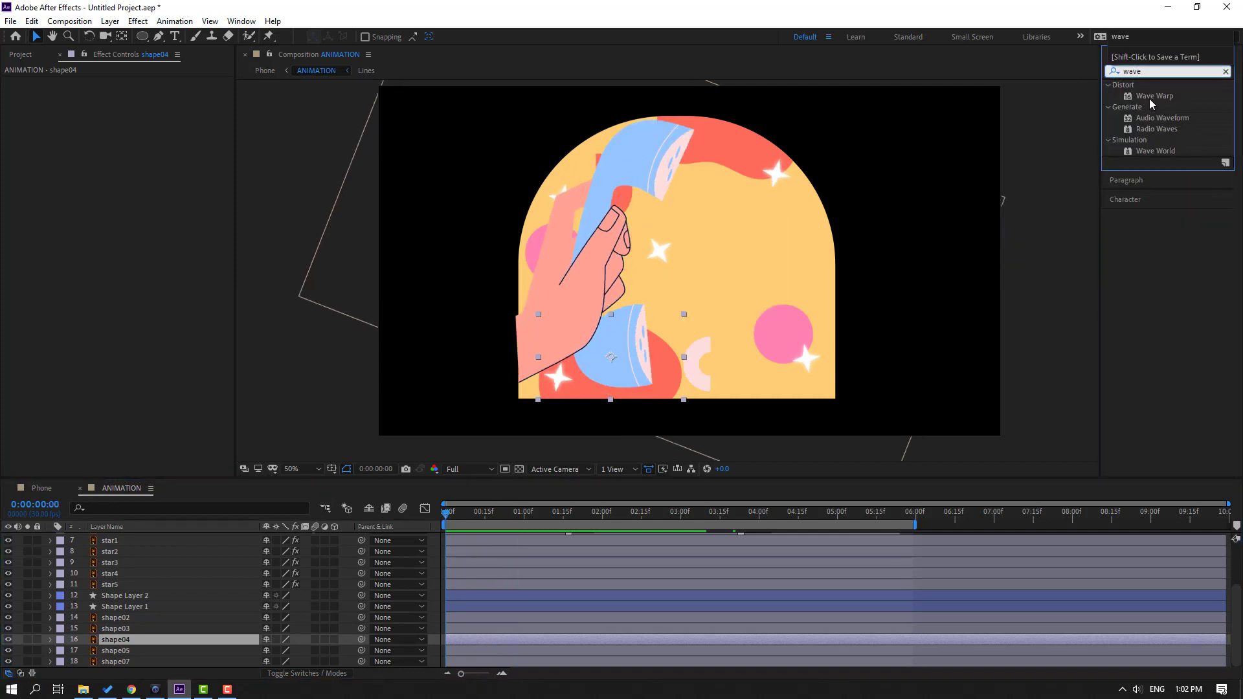
pyautogui.moveTo(1152, 98); pyautogui.dragTo(125, 639)
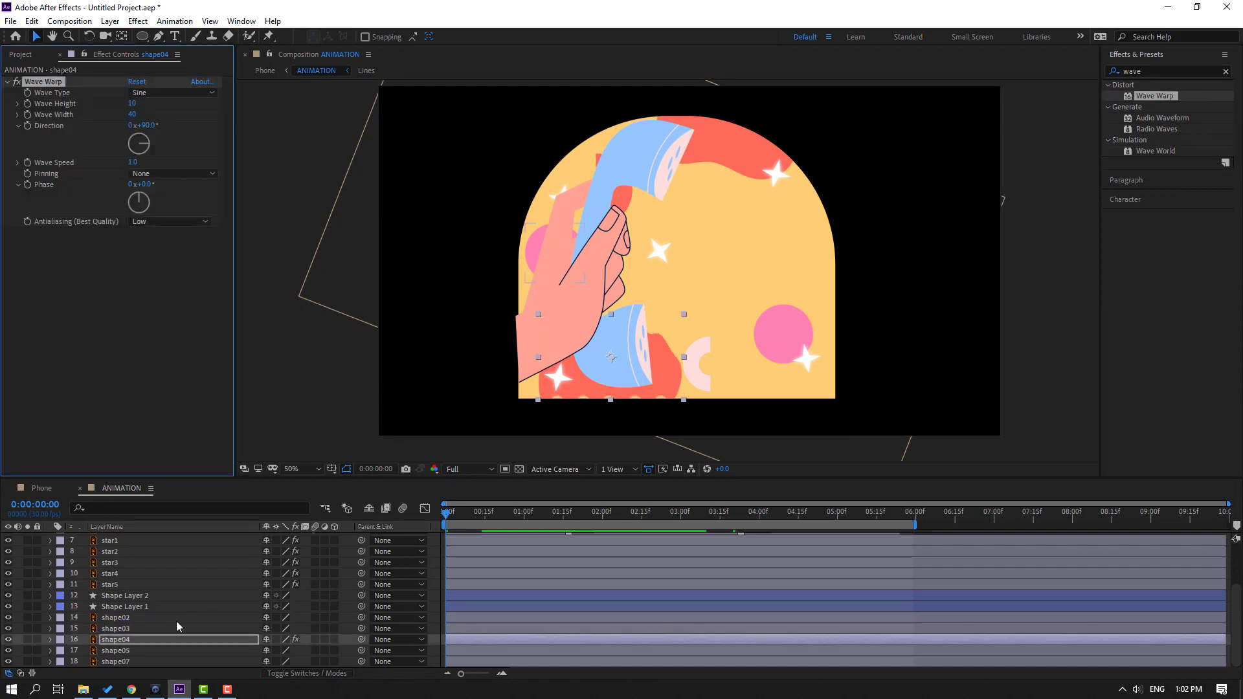
pyautogui.click(172, 173)
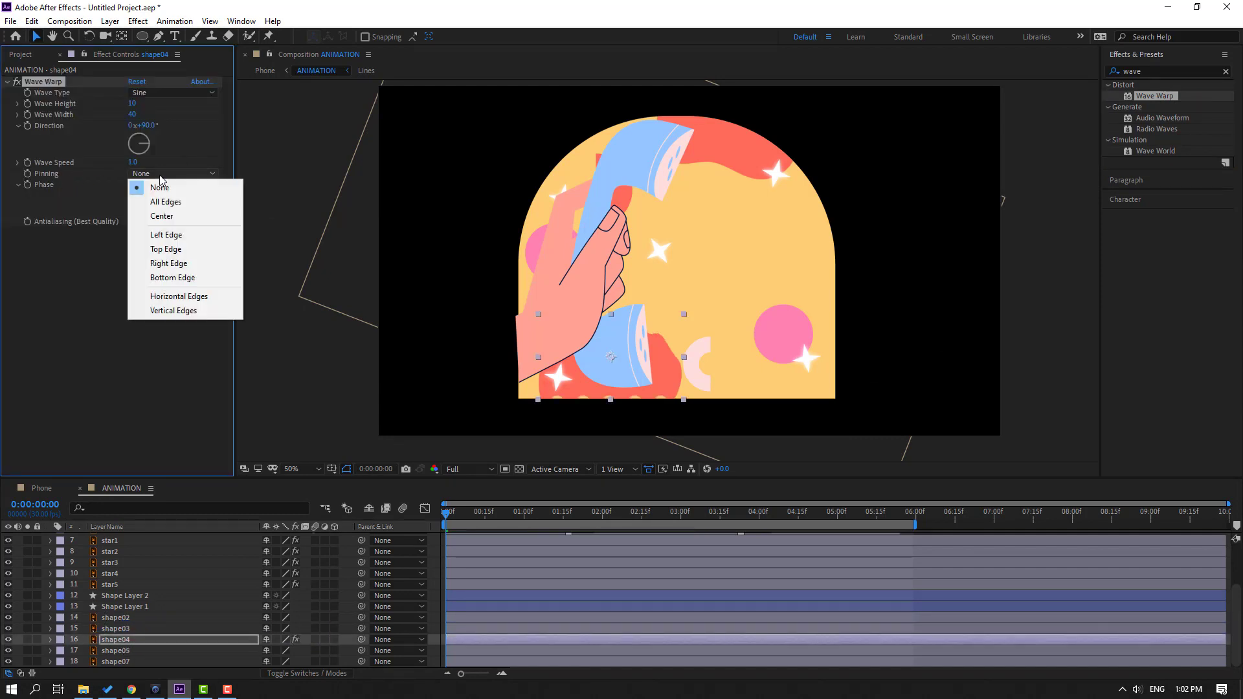
pyautogui.click(152, 200)
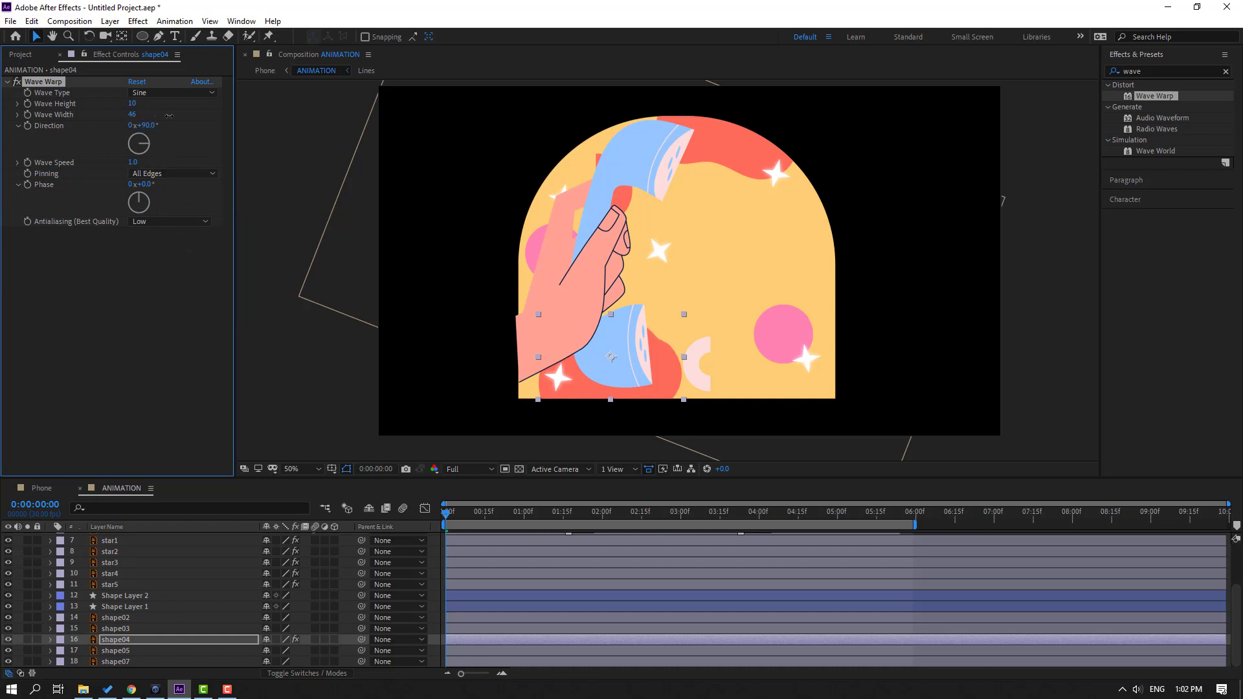
pyautogui.press('space')
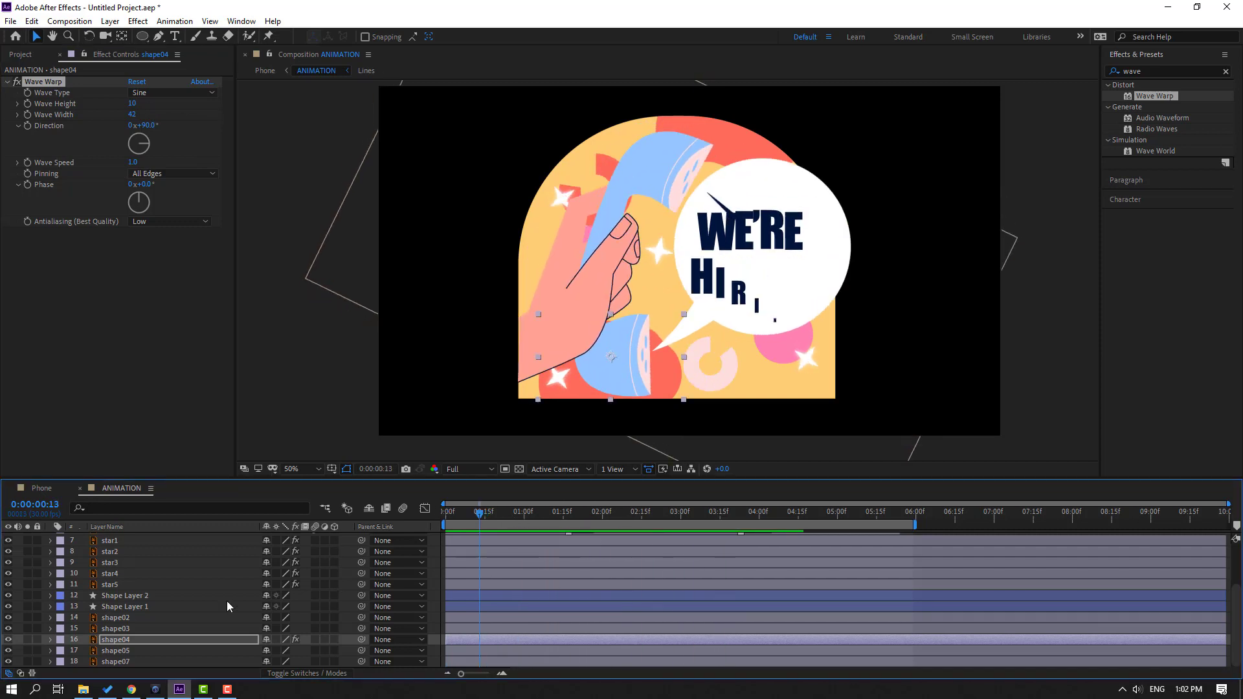
# - Apply the Wave Warp effect to shape05 with Pinning set to All Edges and Wave Width 55, and preview it
pyautogui.click(116, 651)
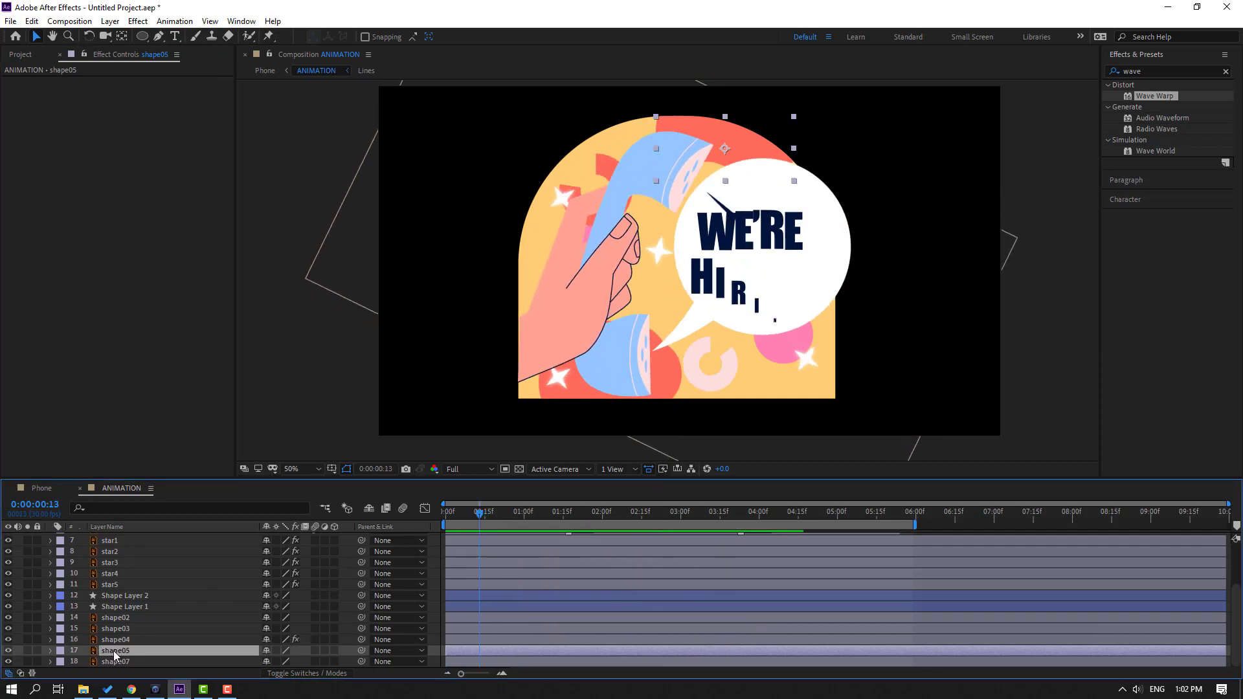
pyautogui.moveTo(479, 513); pyautogui.dragTo(424, 514)
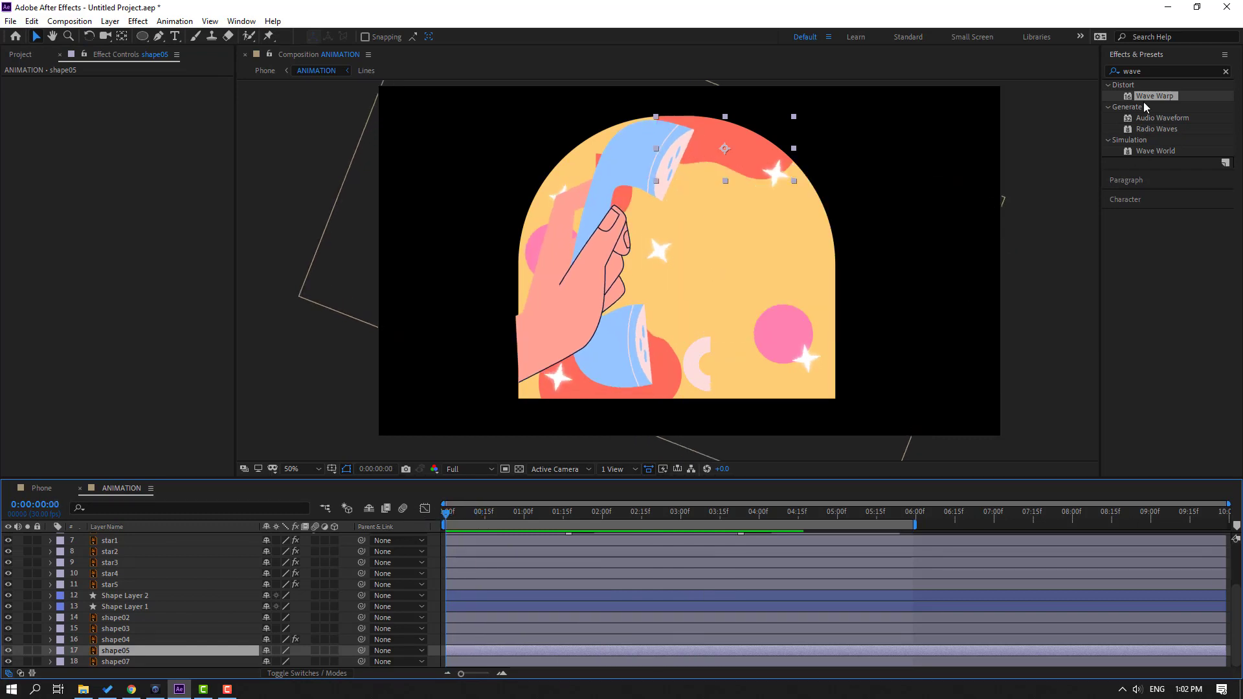
pyautogui.moveTo(1129, 107); pyautogui.dragTo(123, 650)
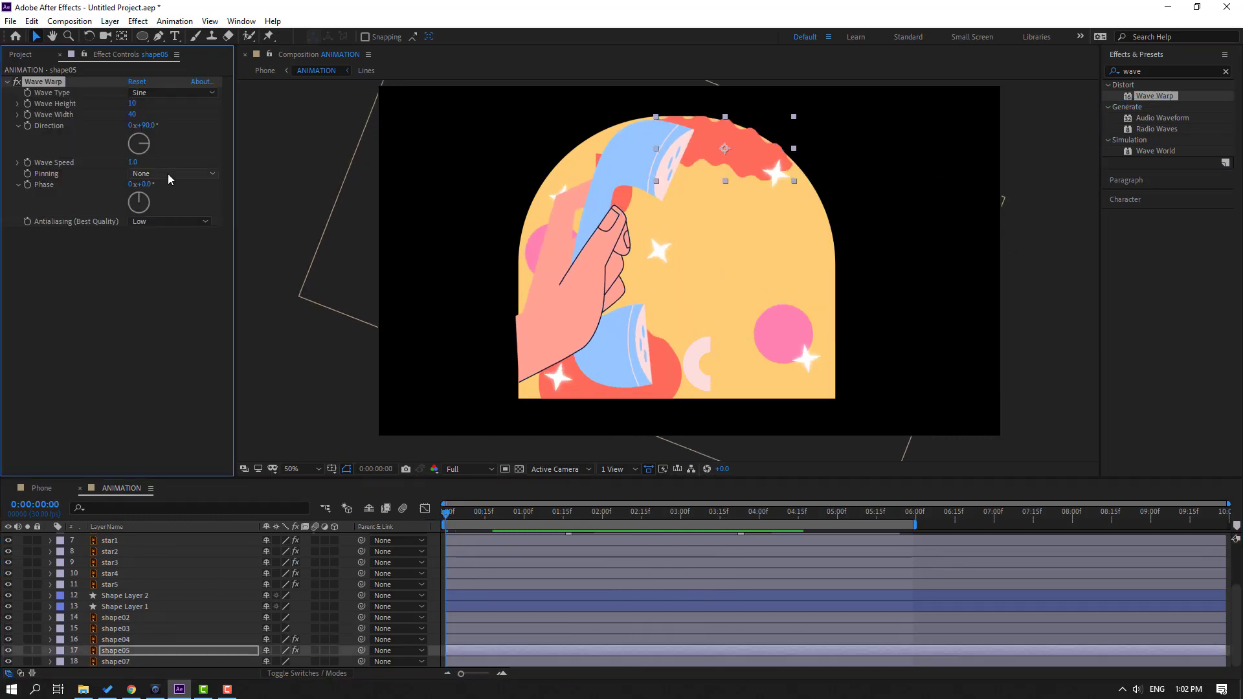
pyautogui.click(150, 174)
pyautogui.click(175, 202)
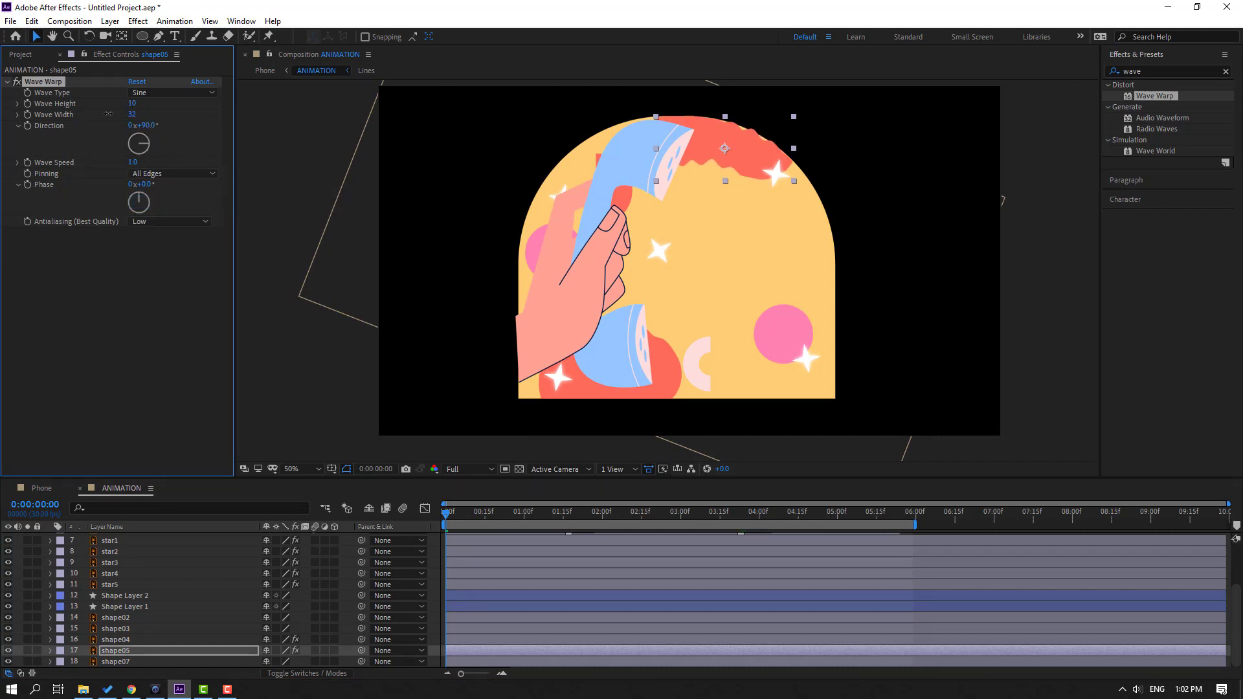
pyautogui.moveTo(235, 111); pyautogui.dragTo(228, 120)
pyautogui.press('space')
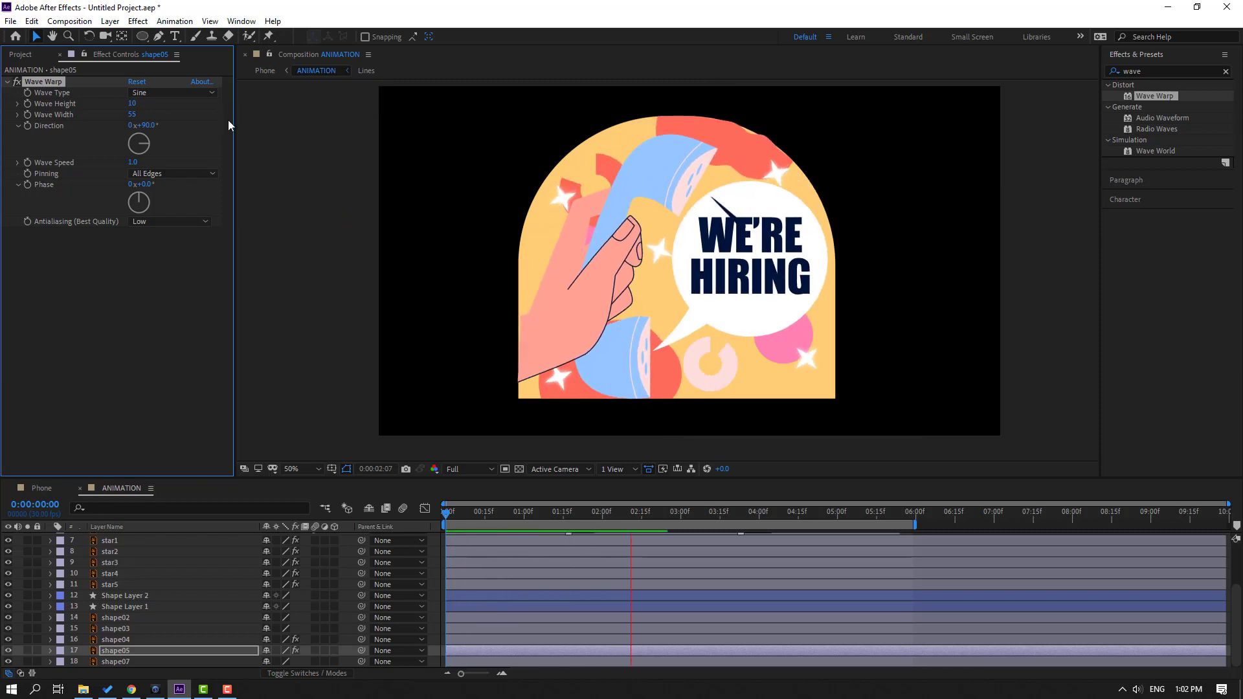
pyautogui.press('space')
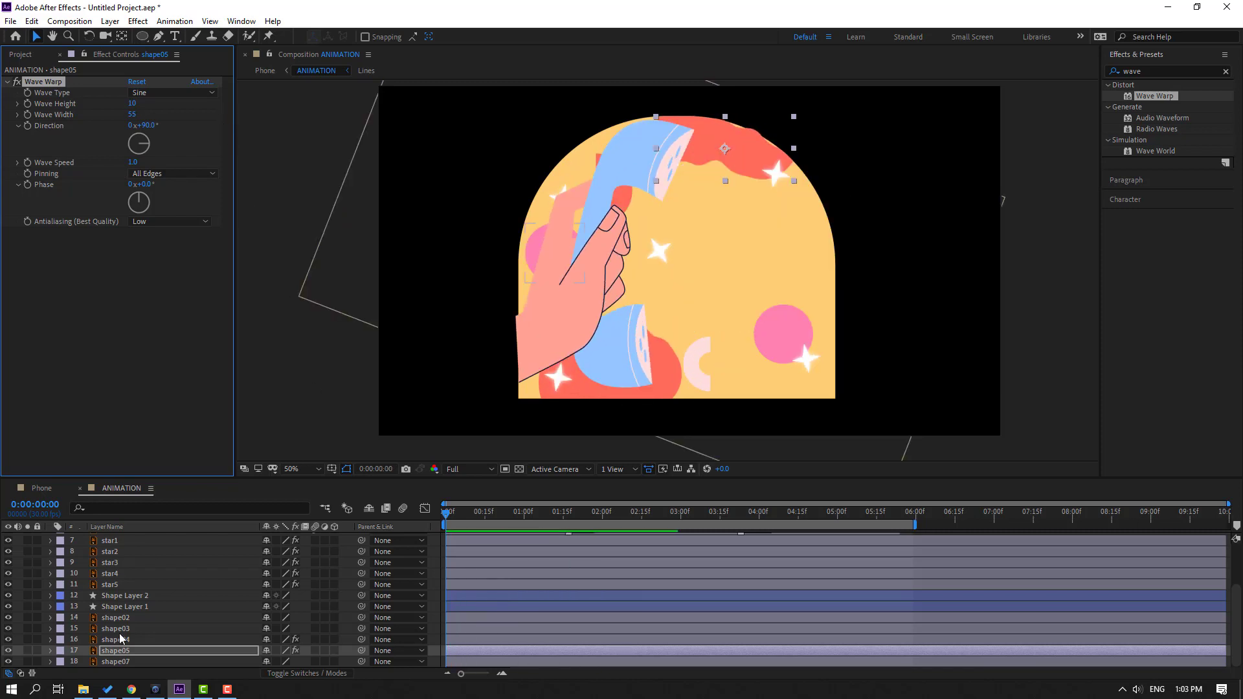
# - Check which artwork shape07 is by briefly hiding it and showing it again
pyautogui.click(122, 662)
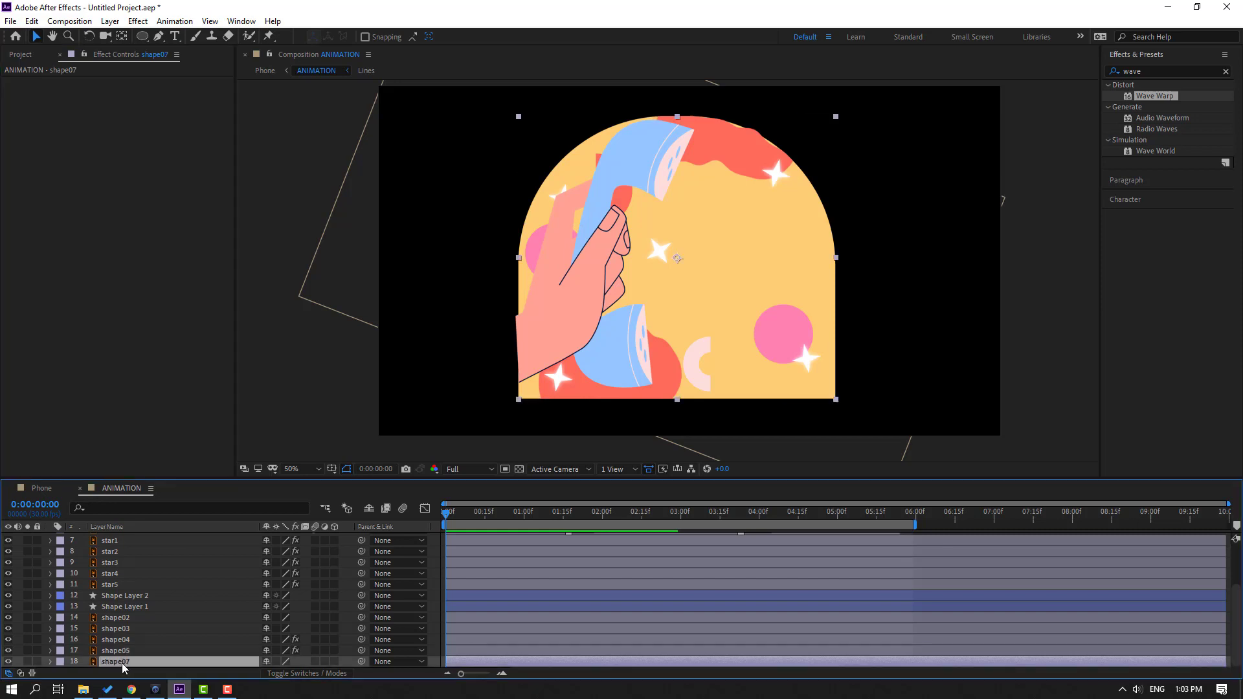
pyautogui.click(8, 661)
pyautogui.click(8, 661)
# - Keyframe shape02's Position at the start and at 0:00:00:23, moving it down to 1250.2, 860.3 at the second keyframe
pyautogui.click(117, 618)
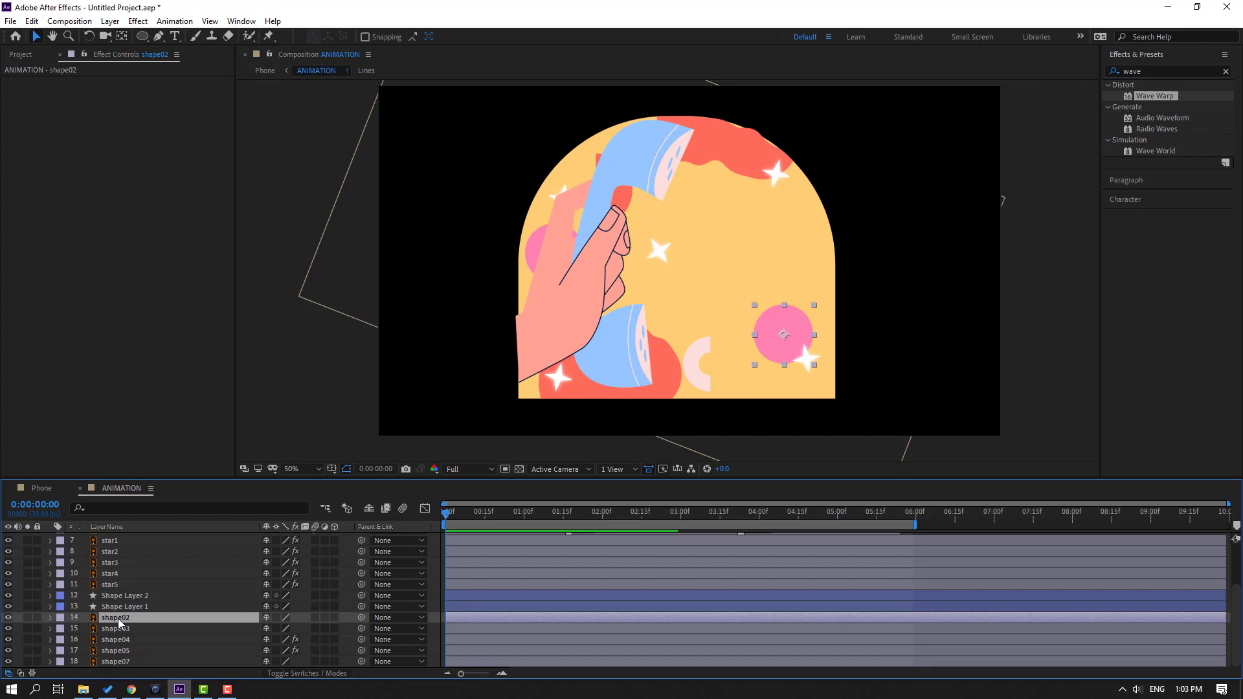
pyautogui.press('p')
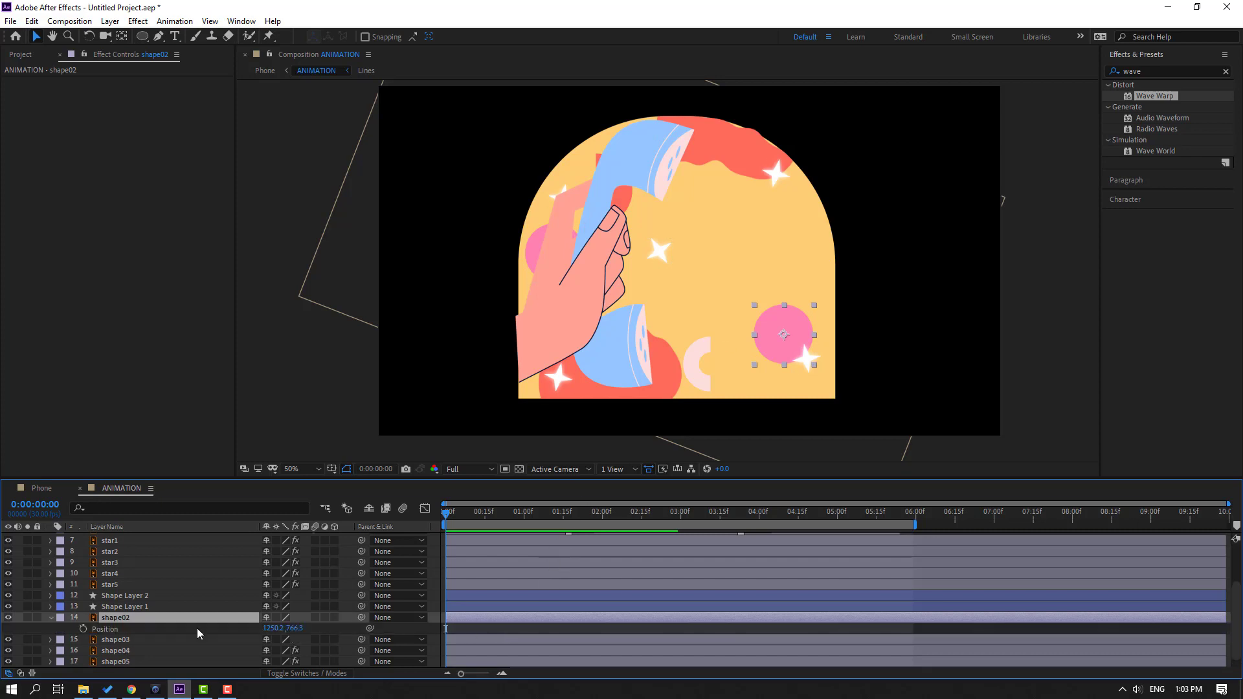
pyautogui.click(83, 627)
pyautogui.moveTo(470, 514); pyautogui.dragTo(506, 516)
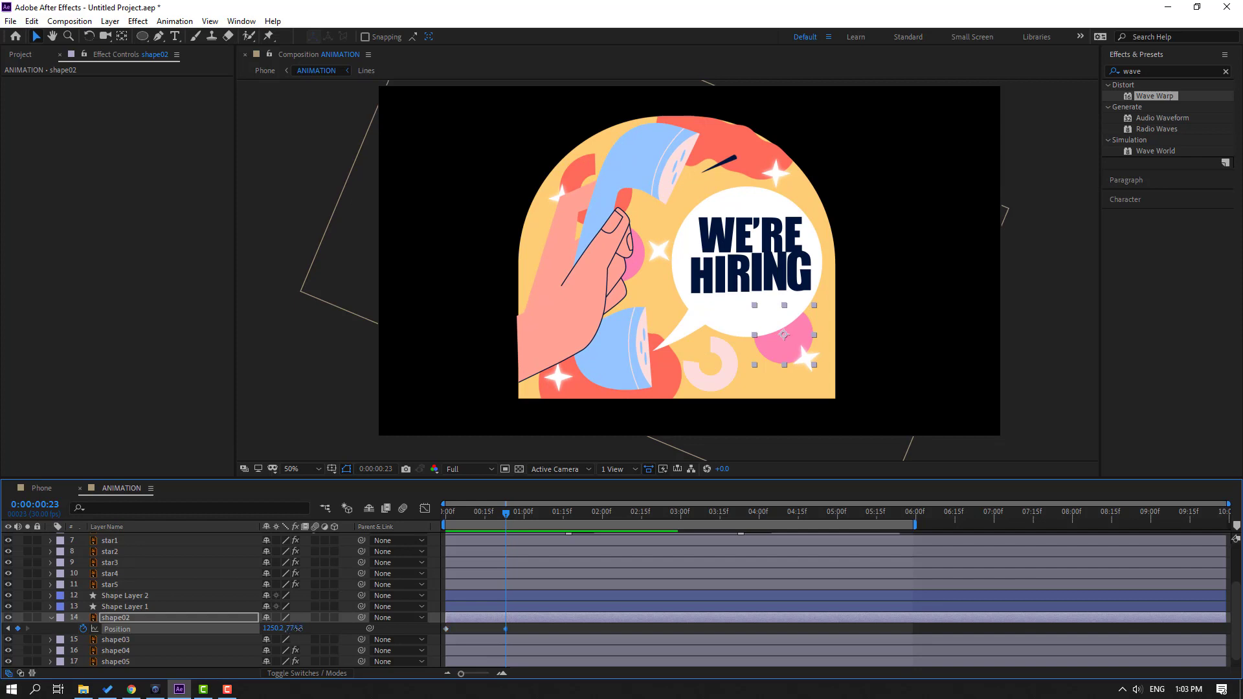
pyautogui.moveTo(297, 628); pyautogui.dragTo(349, 628)
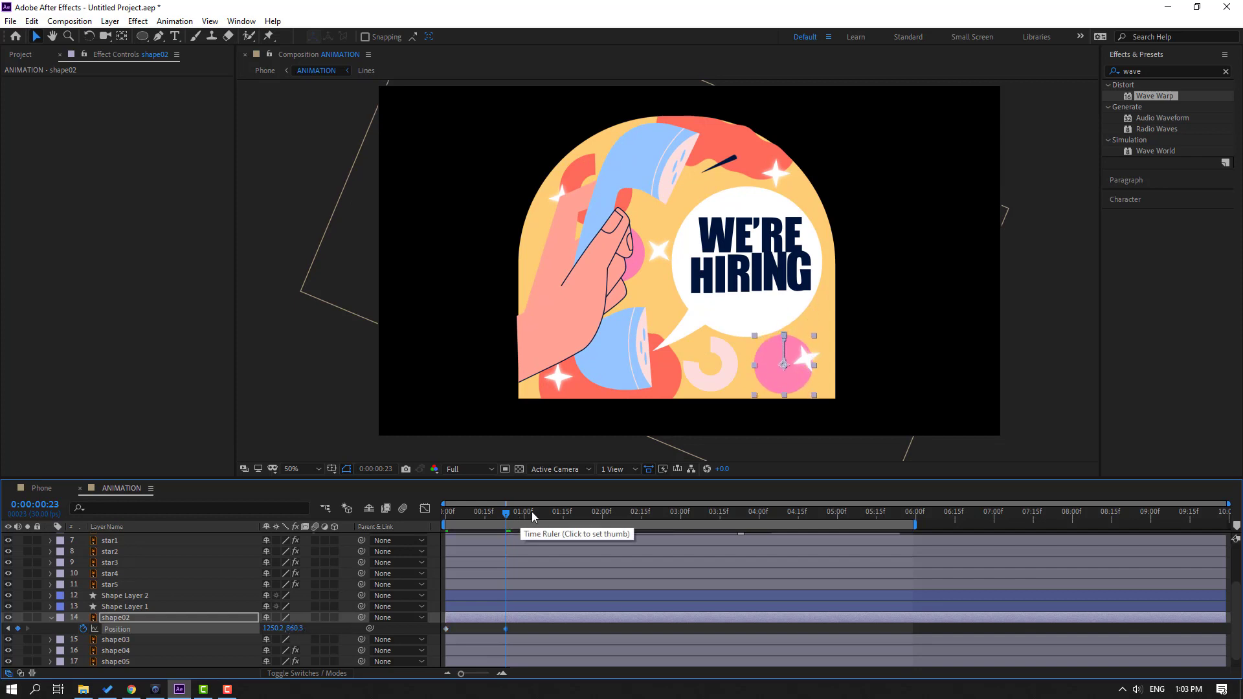
# - Copy shape02's first Position keyframe to 0:00:01:18 so the circle returns to its starting place
pyautogui.moveTo(531, 512); pyautogui.dragTo(570, 514)
pyautogui.moveTo(464, 631); pyautogui.dragTo(417, 634)
pyautogui.hotkey('ctrl', 'c')
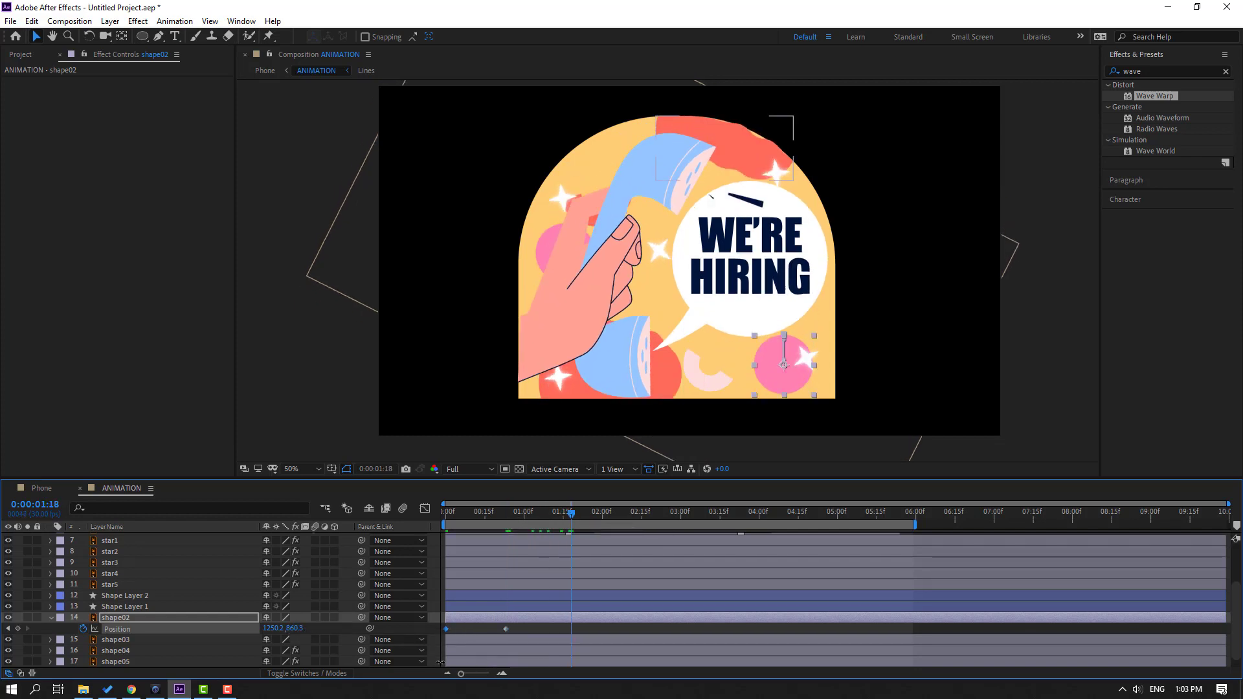
pyautogui.hotkey('ctrl', 'v')
# - Apply Easy Ease to all three Position keyframes of shape02
pyautogui.moveTo(586, 633); pyautogui.dragTo(432, 636)
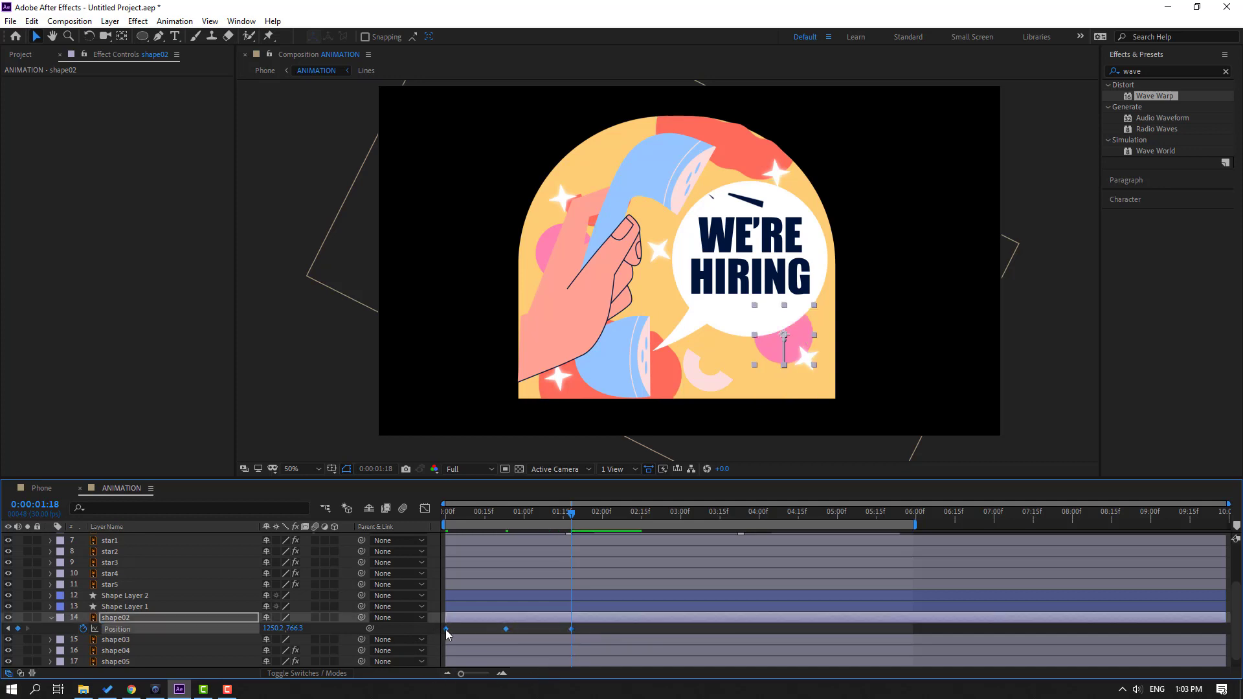
pyautogui.rightClick(445, 629)
pyautogui.moveTo(582, 620)
pyautogui.click(670, 537)
# - Add the expression loopOutDuration(type = "cycle", duration = 0) to shape02's Position and preview the loop from the start
pyautogui.moveTo(524, 512); pyautogui.dragTo(398, 529)
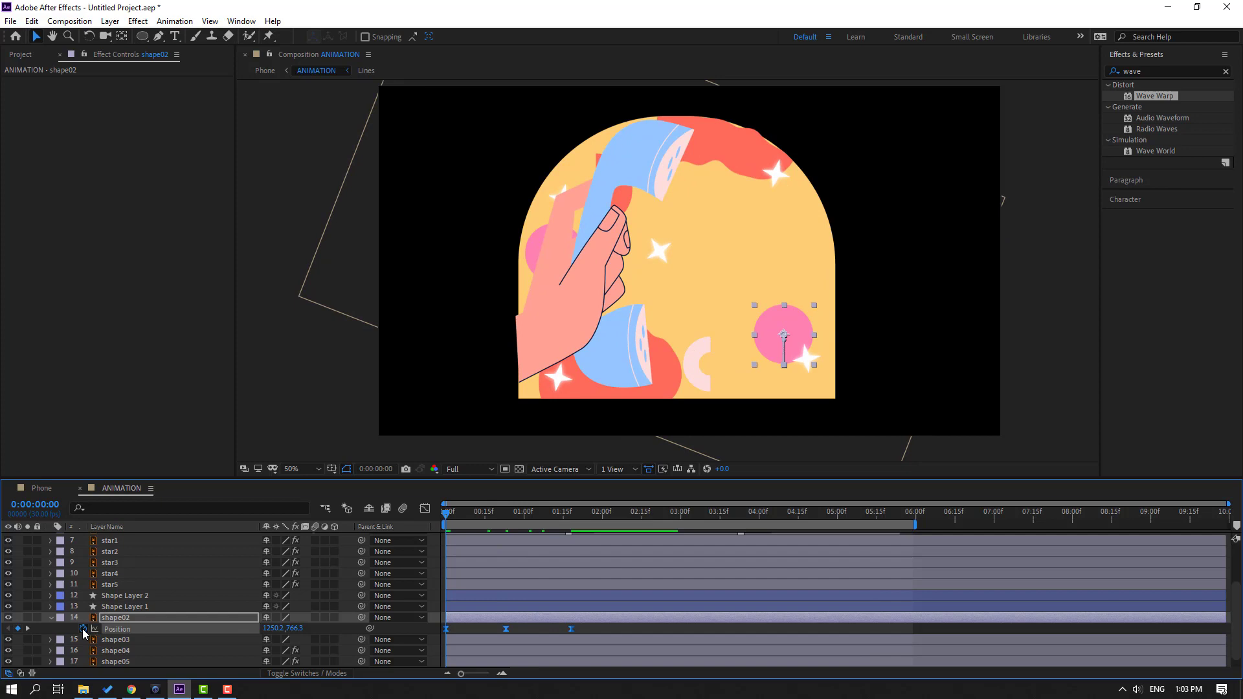
pyautogui.keyDown('alt'); pyautogui.click(83, 628); pyautogui.keyUp('alt')
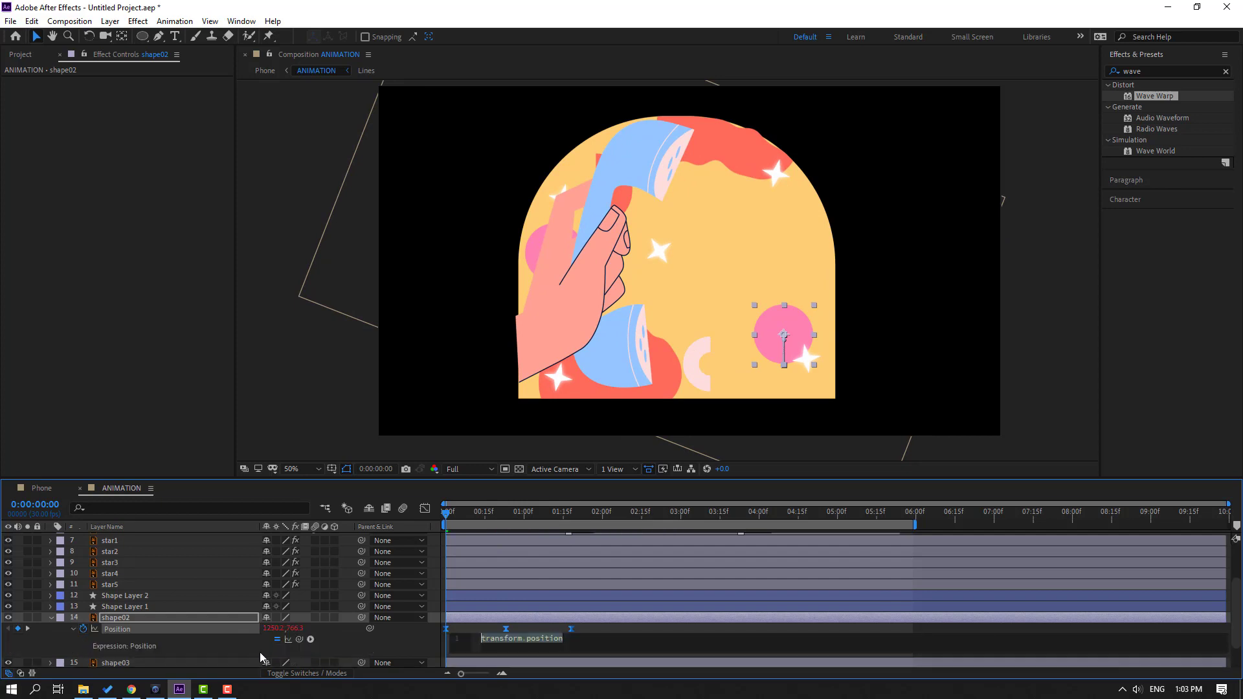
pyautogui.click(311, 639)
pyautogui.moveTo(414, 575)
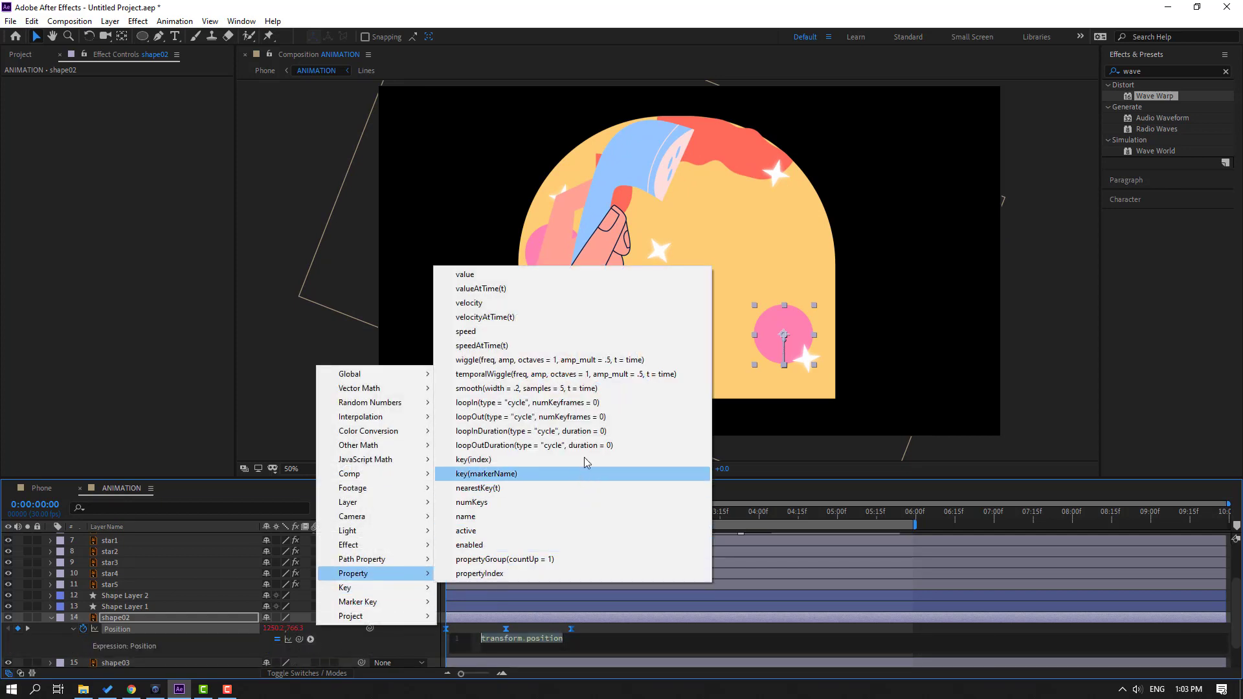
pyautogui.click(585, 445)
pyautogui.click(847, 627)
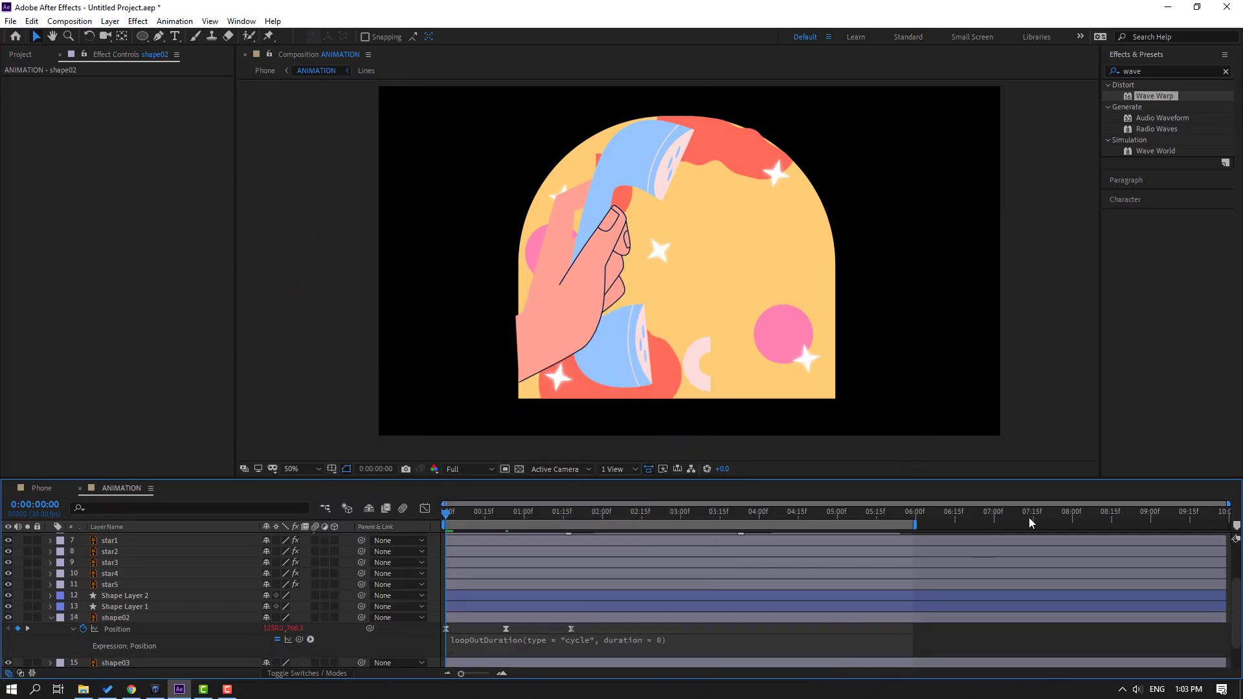
pyautogui.press('space')
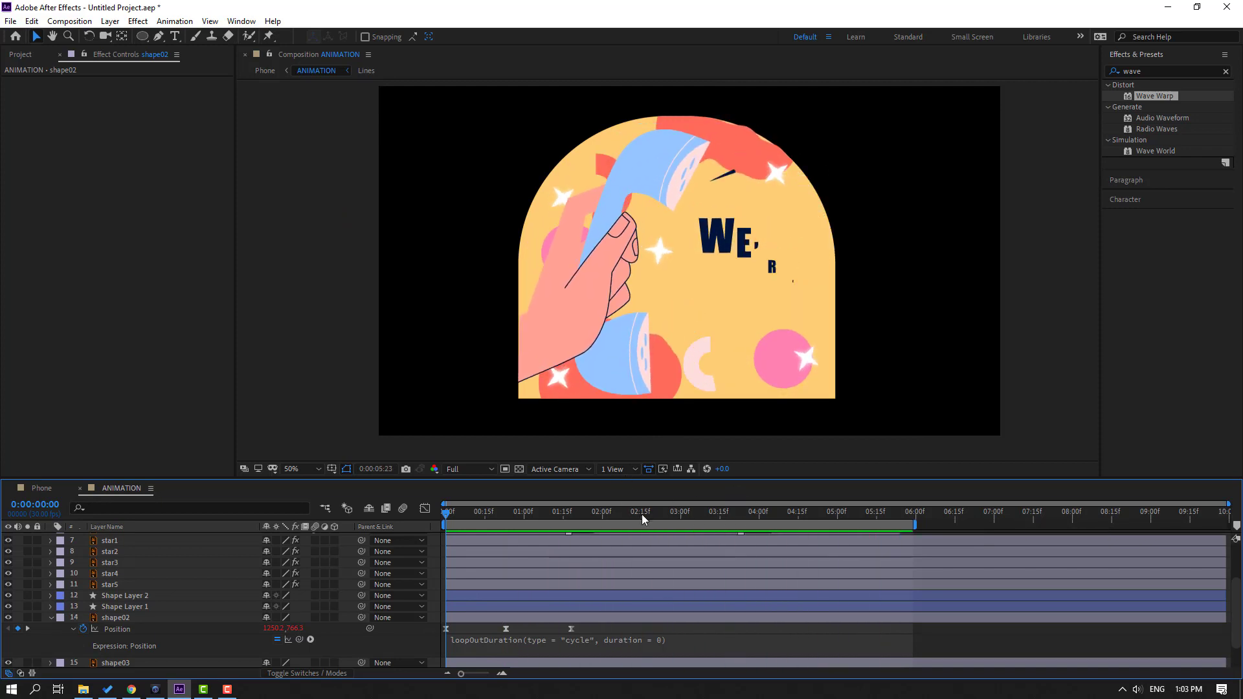
pyautogui.press('space')
# - Open Animation Composer 3, compare the 2D Layer Transformations effect presets, and choose Cosine Rotate
pyautogui.click(246, 22)
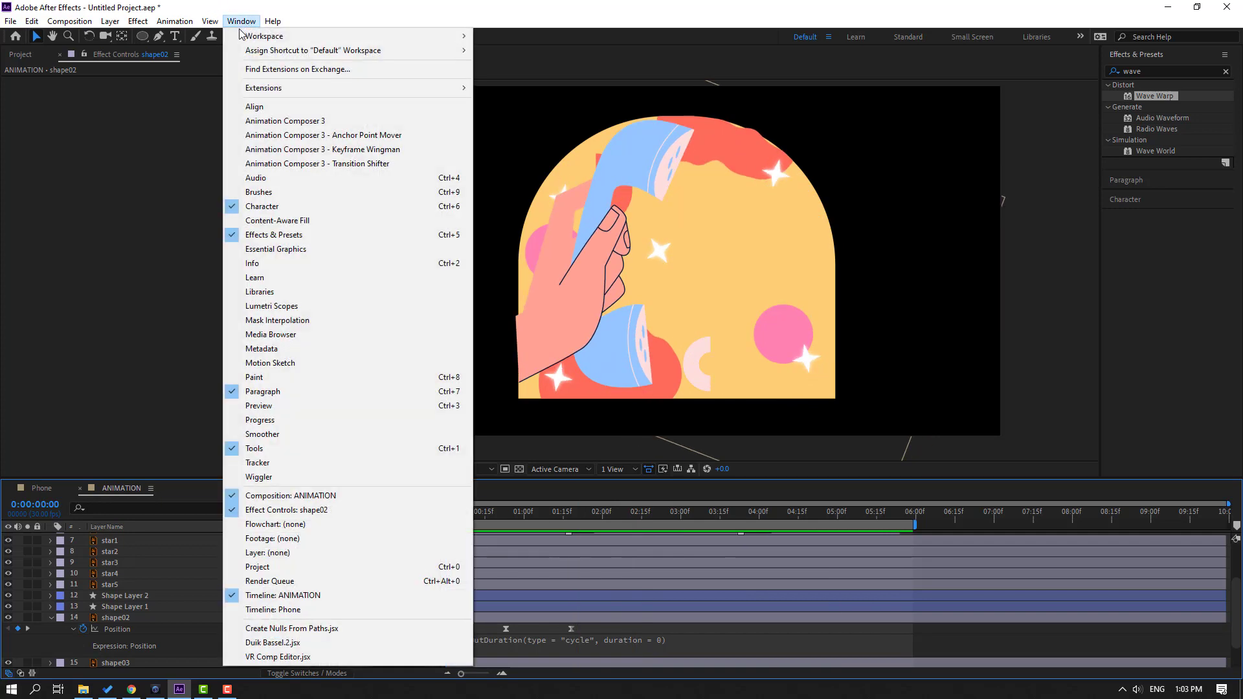
pyautogui.click(269, 122)
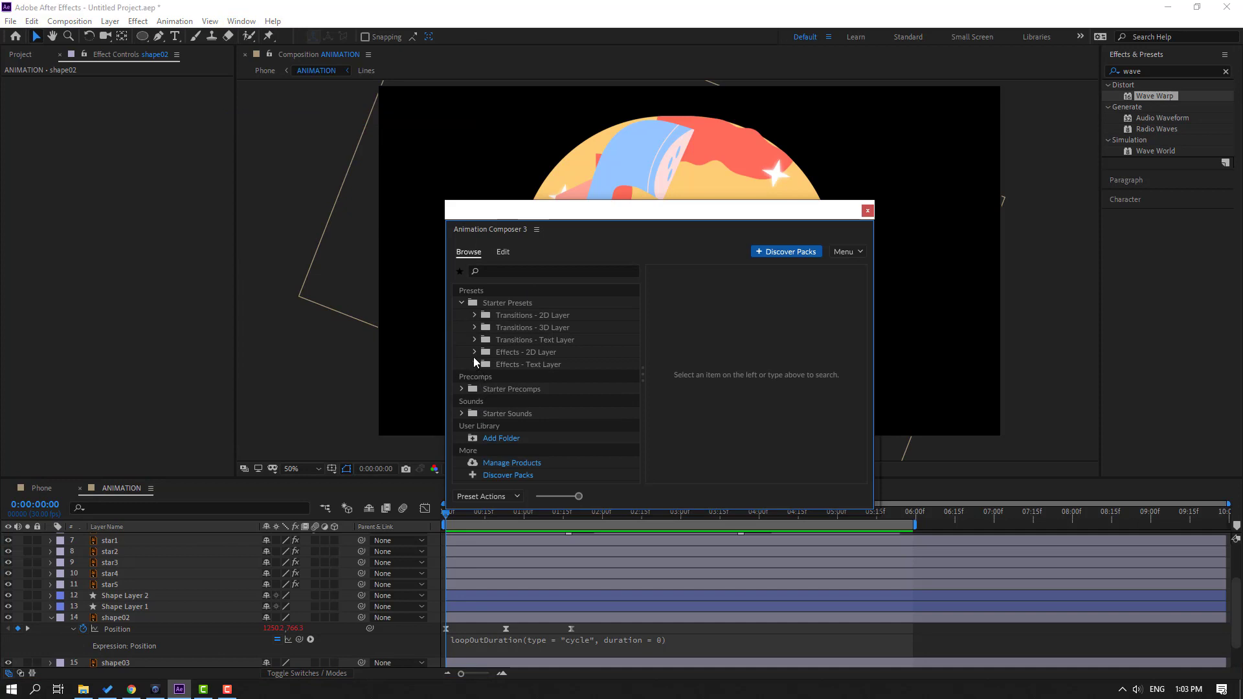
pyautogui.click(473, 353)
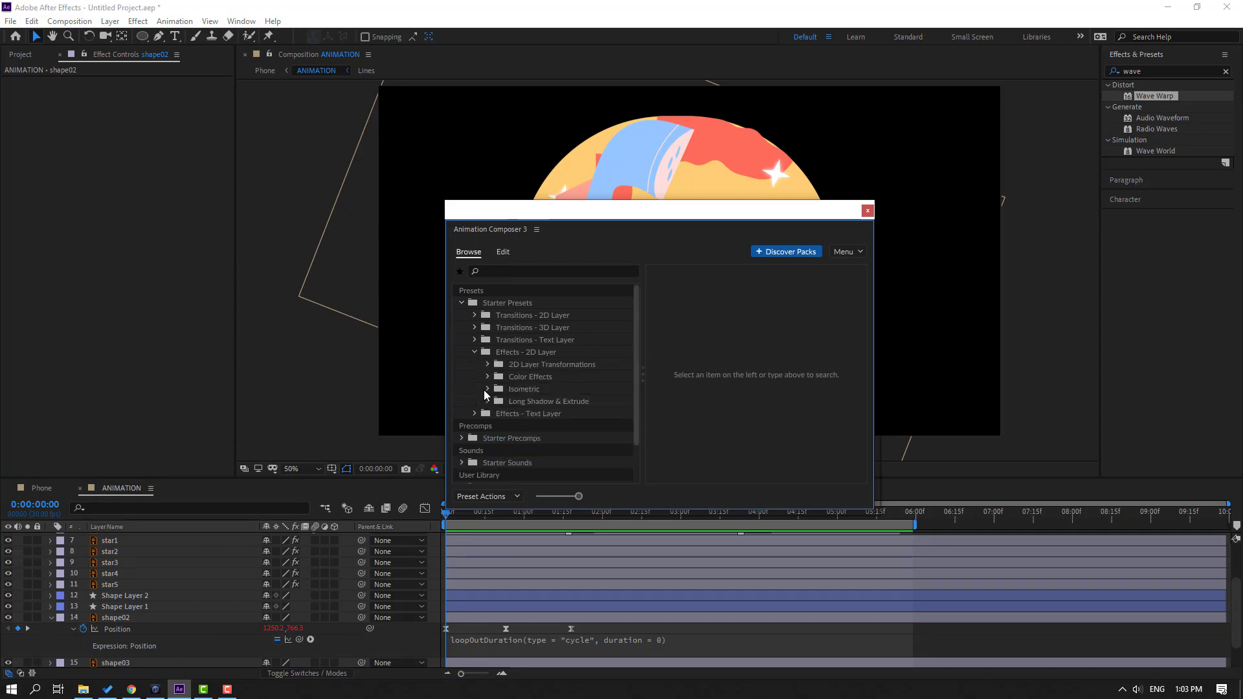
pyautogui.click(488, 365)
pyautogui.click(561, 401)
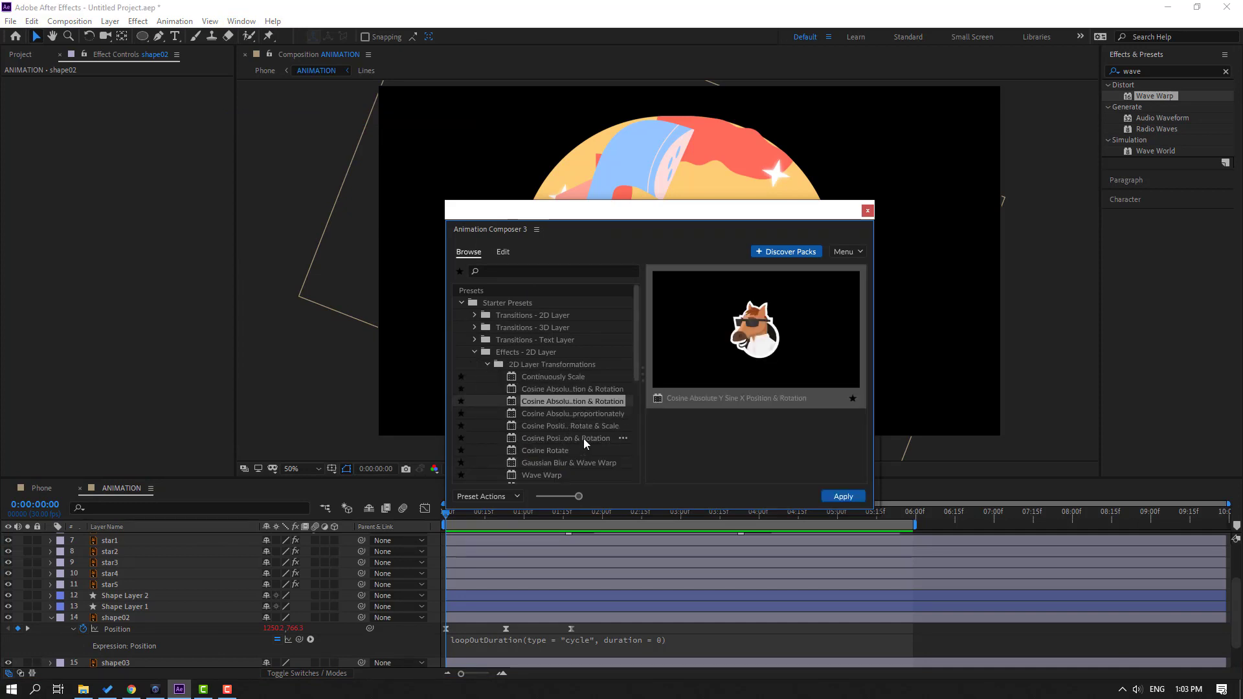
pyautogui.click(560, 378)
pyautogui.click(553, 414)
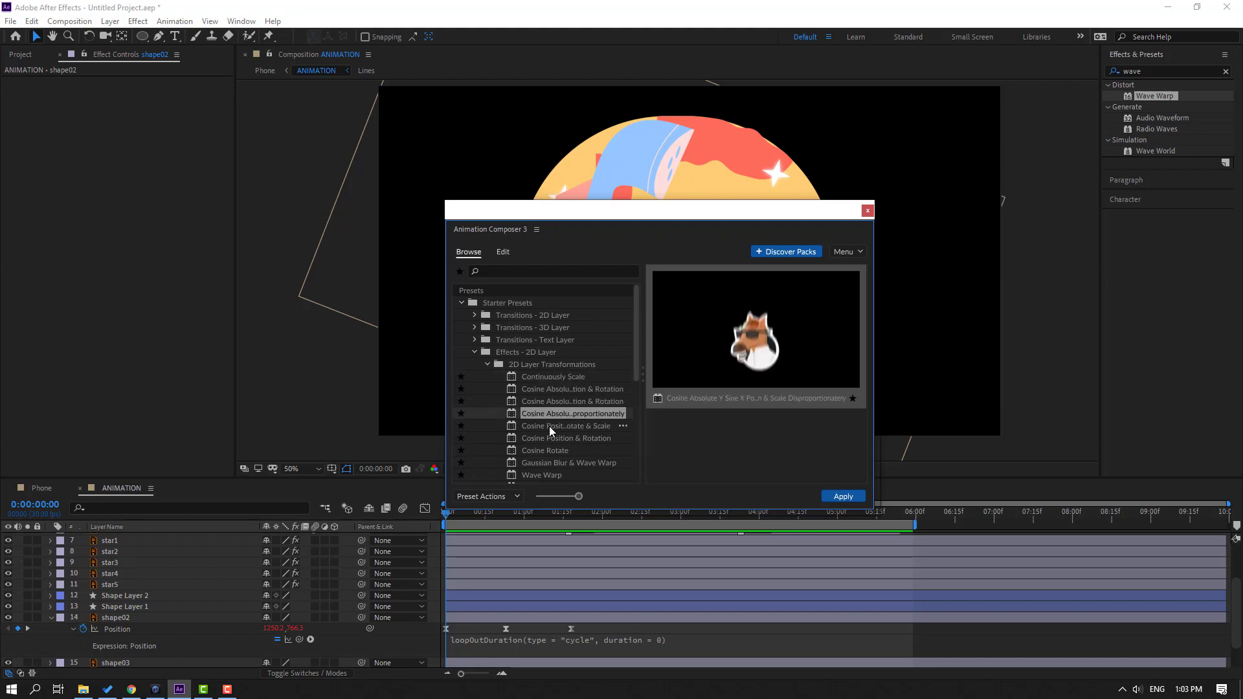
pyautogui.click(549, 426)
pyautogui.click(546, 437)
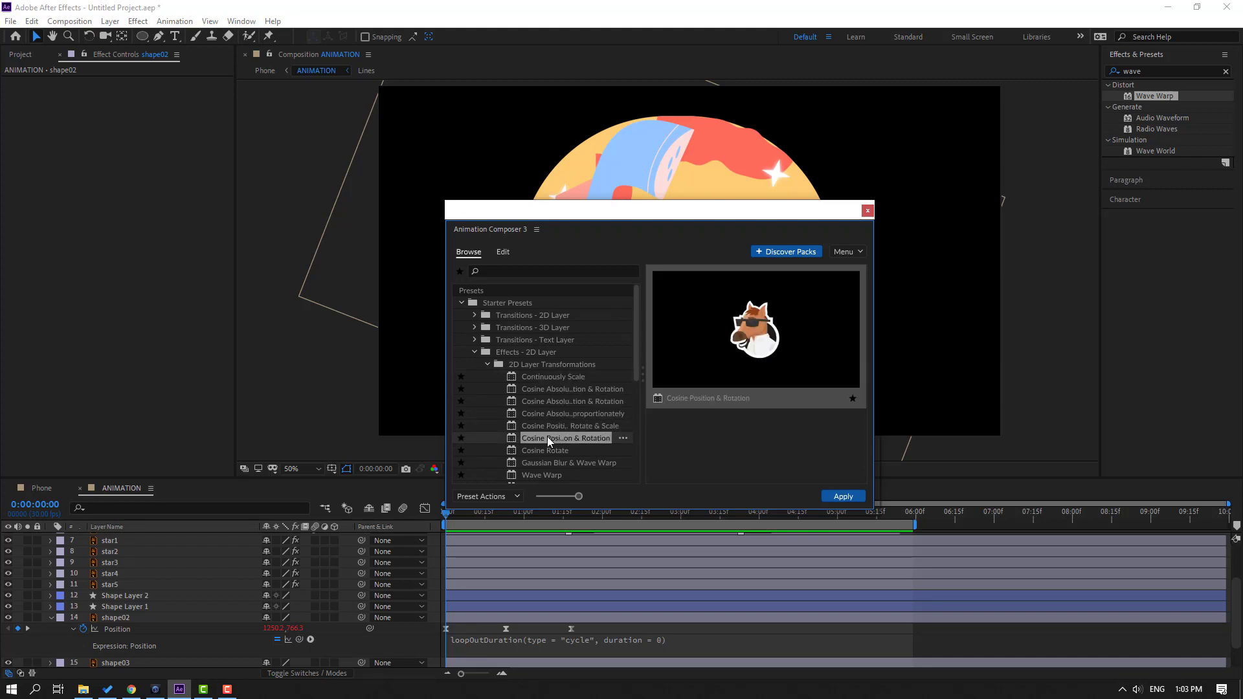
pyautogui.click(542, 448)
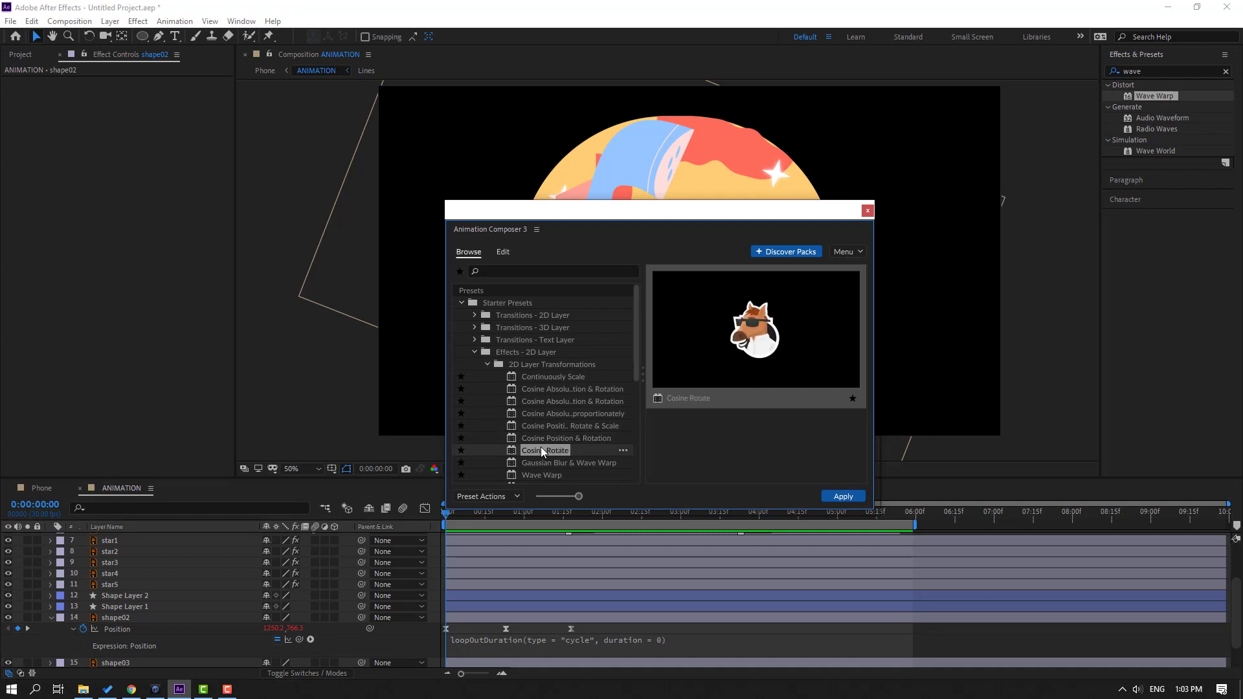
# - Collapse shape02 and apply the Cosine Rotate preset to the WE'RE HIRING text layer
pyautogui.moveTo(712, 210); pyautogui.dragTo(937, 321)
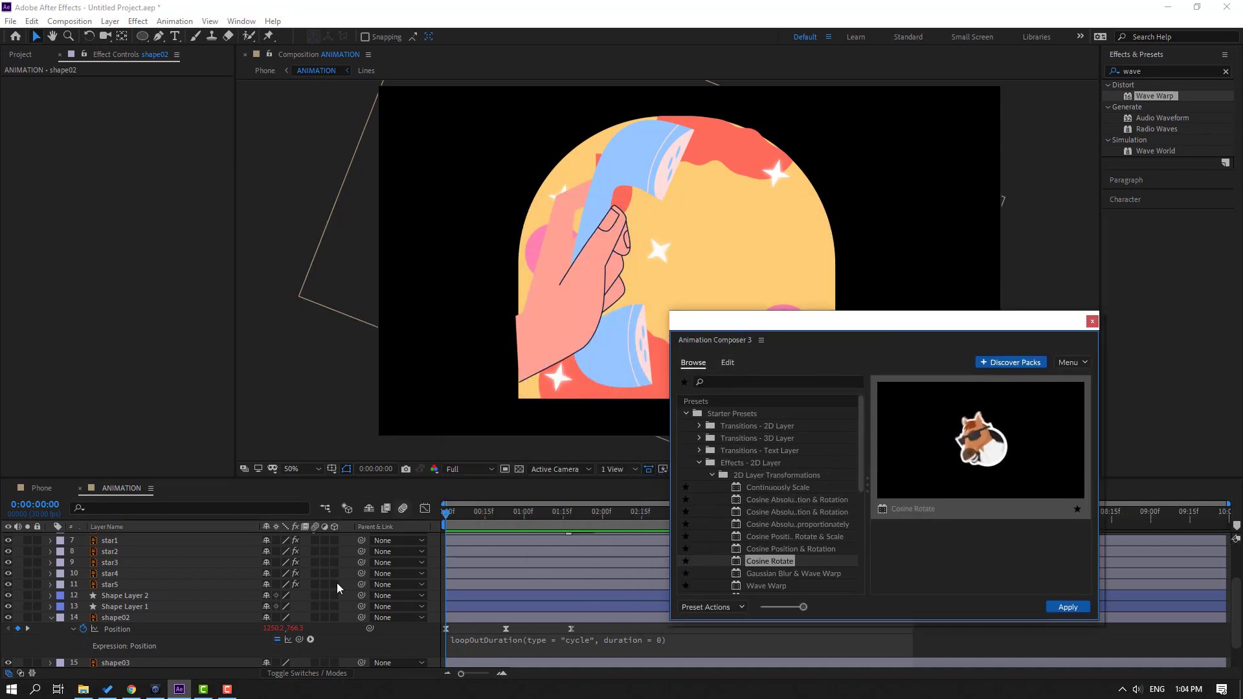
pyautogui.click(52, 619)
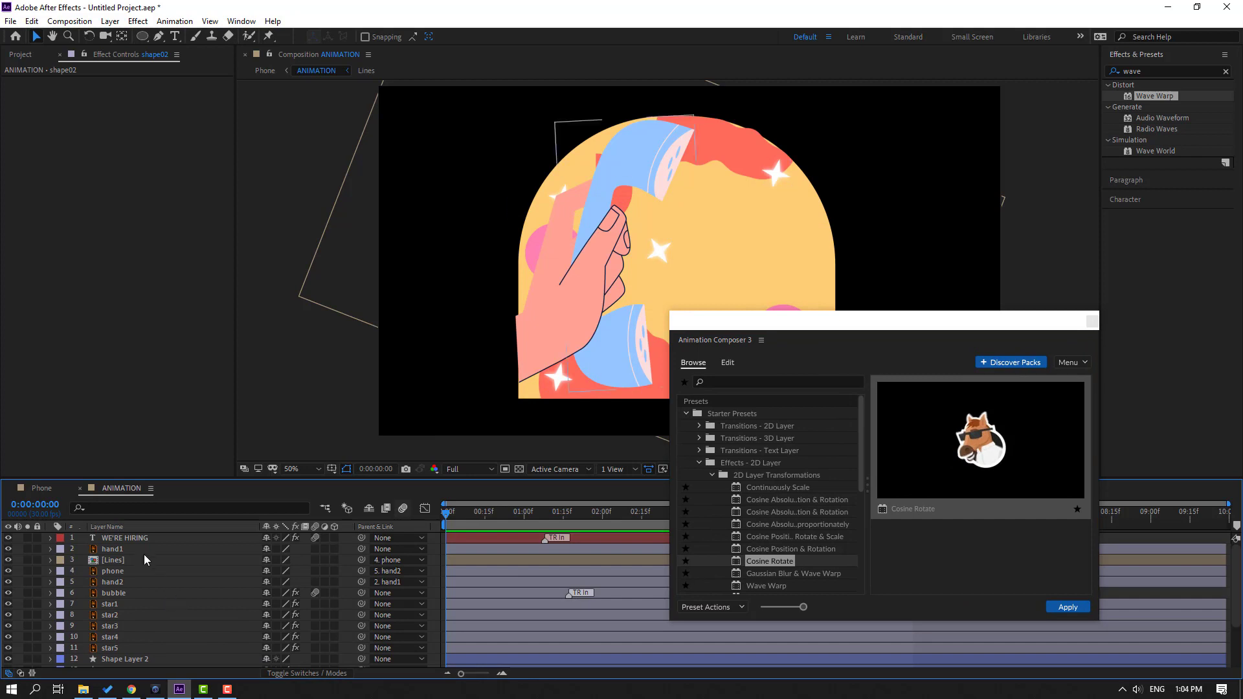
pyautogui.click(141, 539)
pyautogui.moveTo(560, 522); pyautogui.dragTo(778, 511)
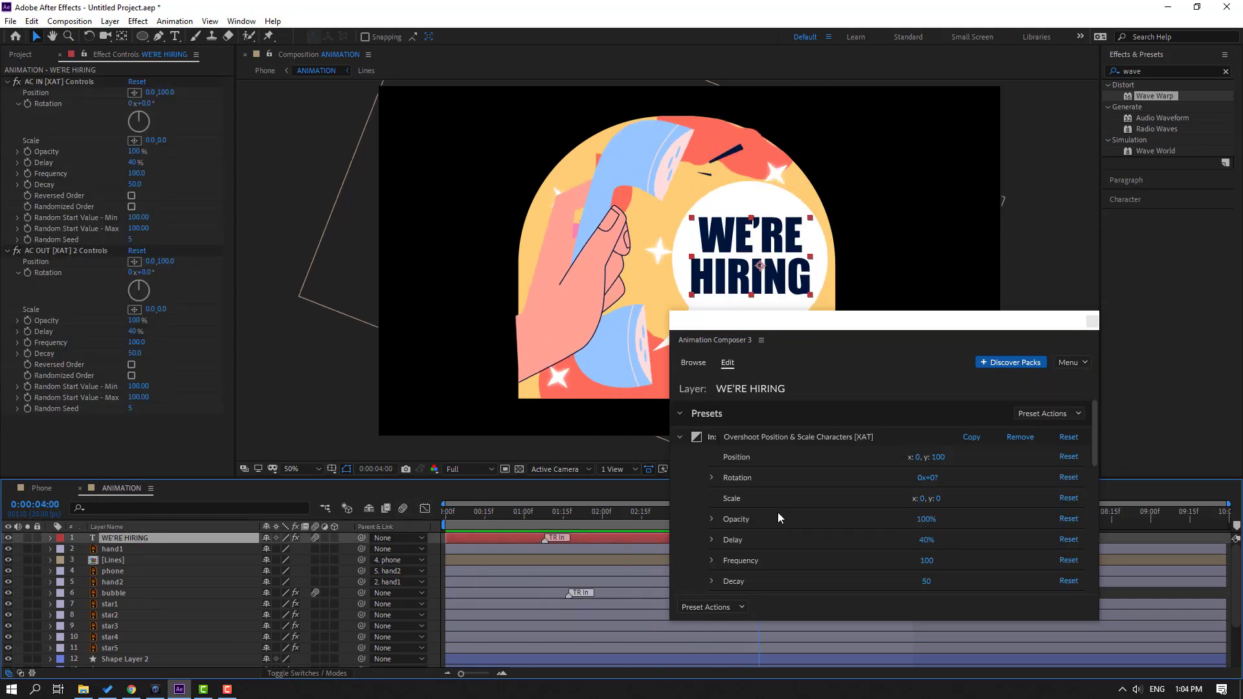
pyautogui.moveTo(790, 320); pyautogui.dragTo(682, 323)
pyautogui.click(575, 369)
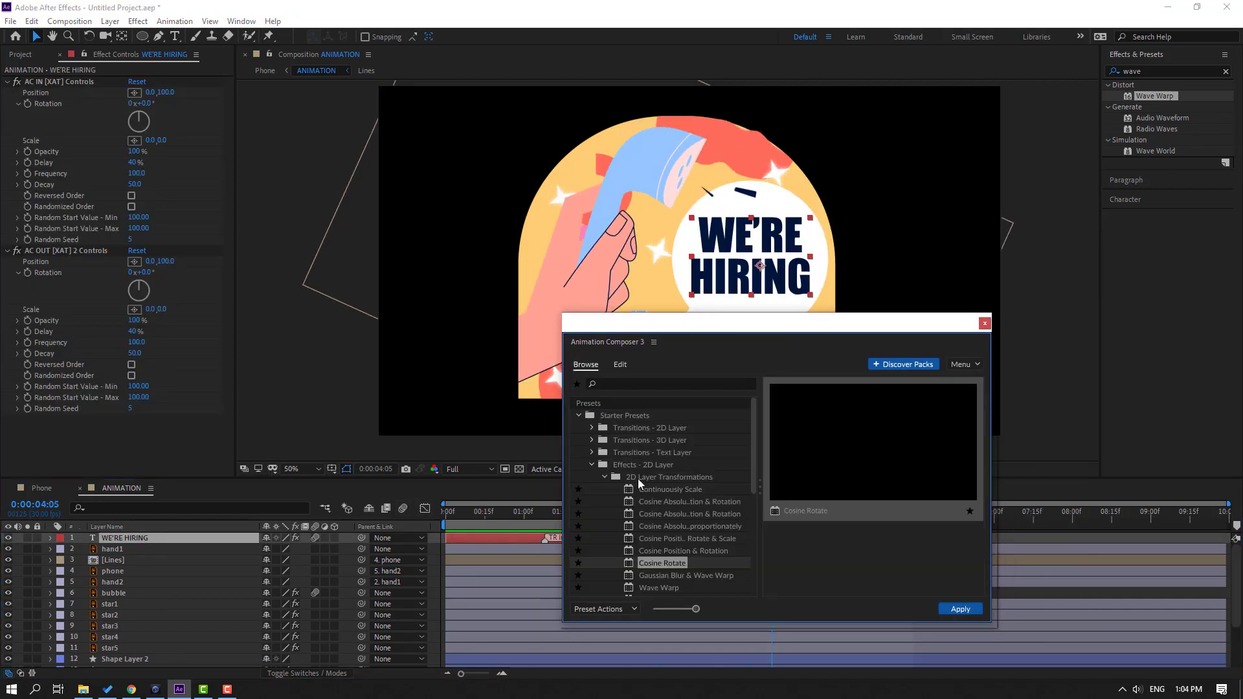
pyautogui.click(961, 609)
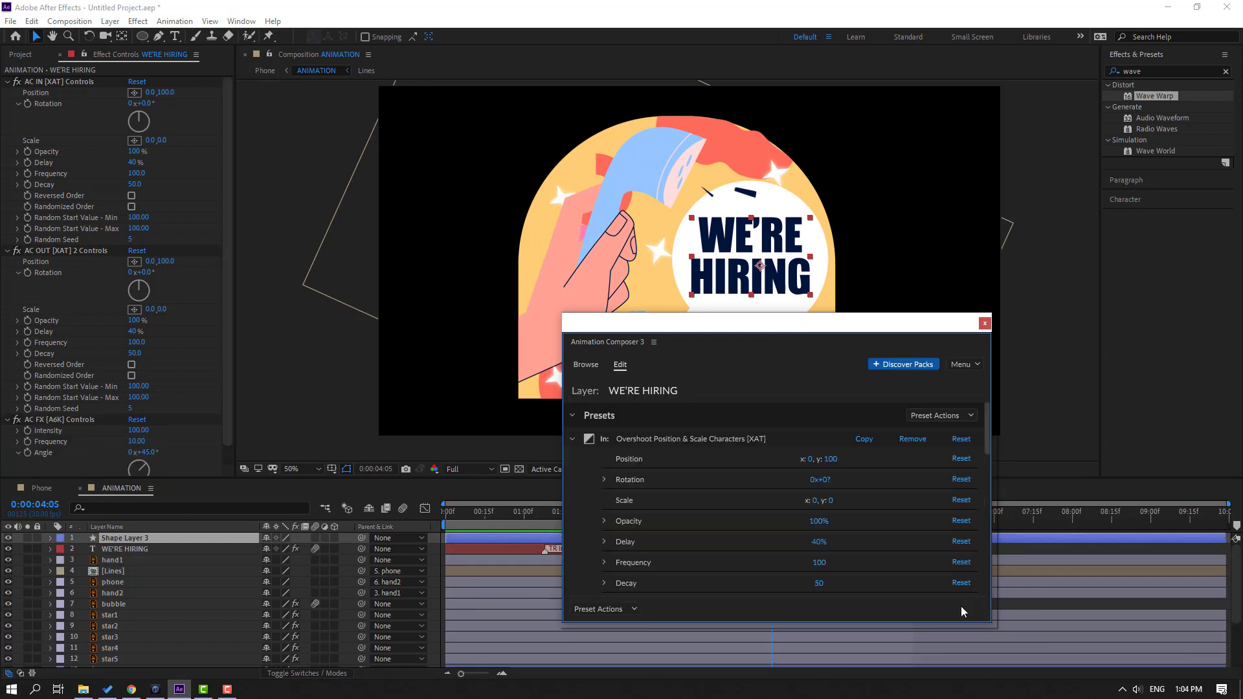
# - Set the Intensity of the text layer's AC FX [A6K] Controls to 10, reviewing the rotation before and after the change
pyautogui.moveTo(910, 328); pyautogui.dragTo(1005, 528)
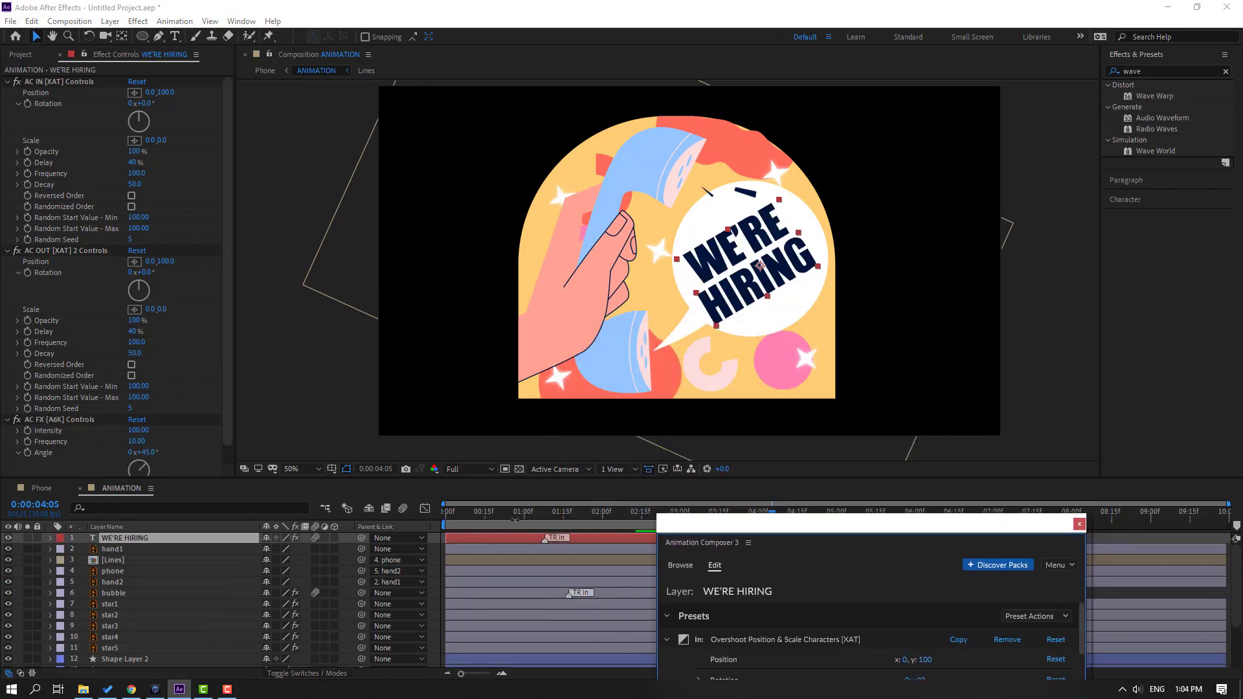
pyautogui.moveTo(769, 505); pyautogui.dragTo(367, 528)
pyautogui.moveTo(451, 535); pyautogui.dragTo(641, 519)
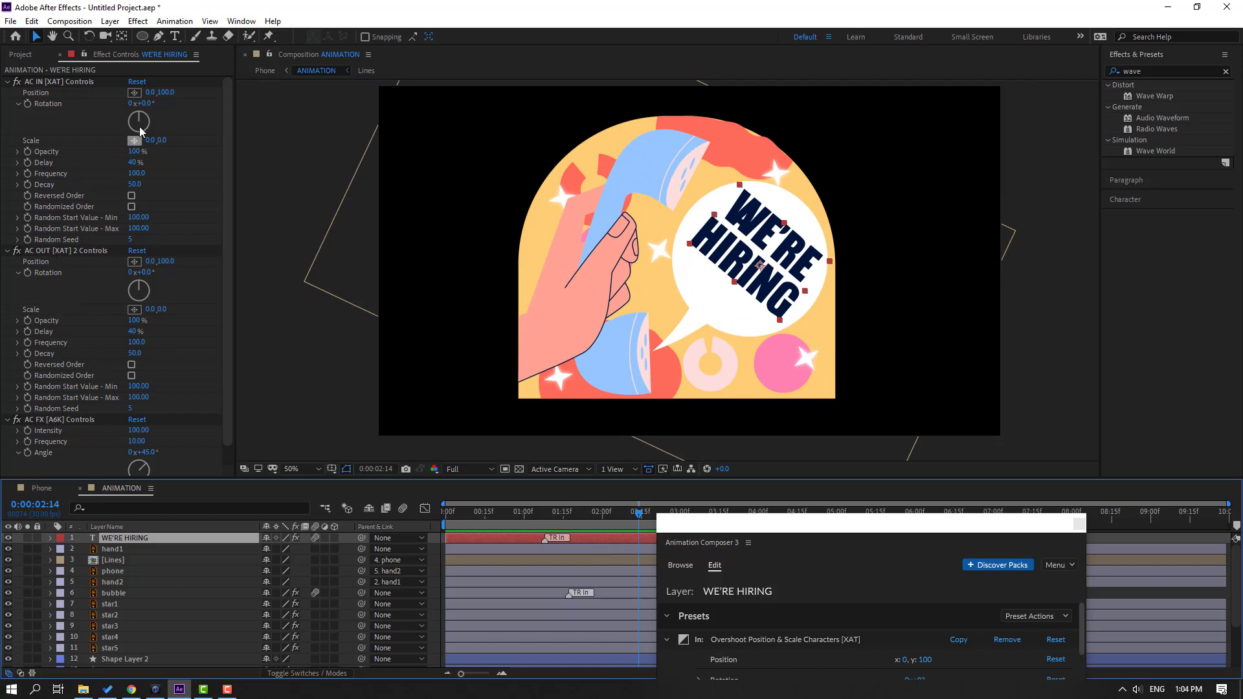
pyautogui.scroll(-1, 78, 375)
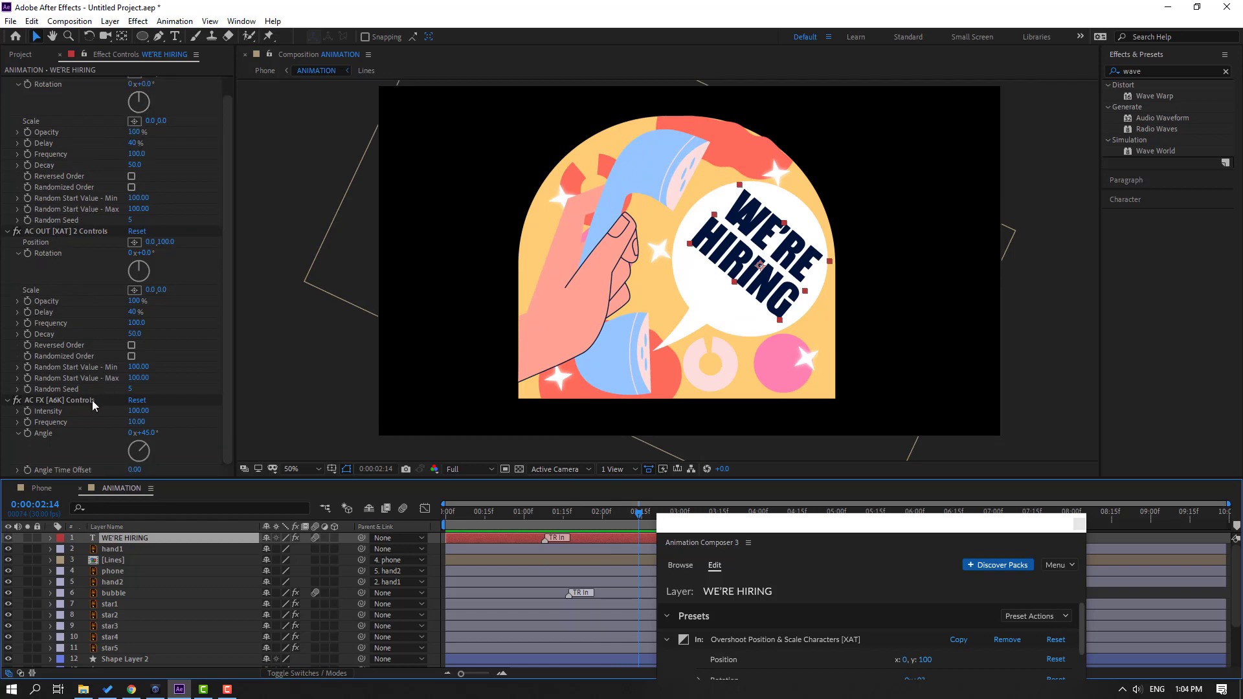
pyautogui.click(143, 411)
pyautogui.write('10')
pyautogui.press('Return')
pyautogui.press('space')
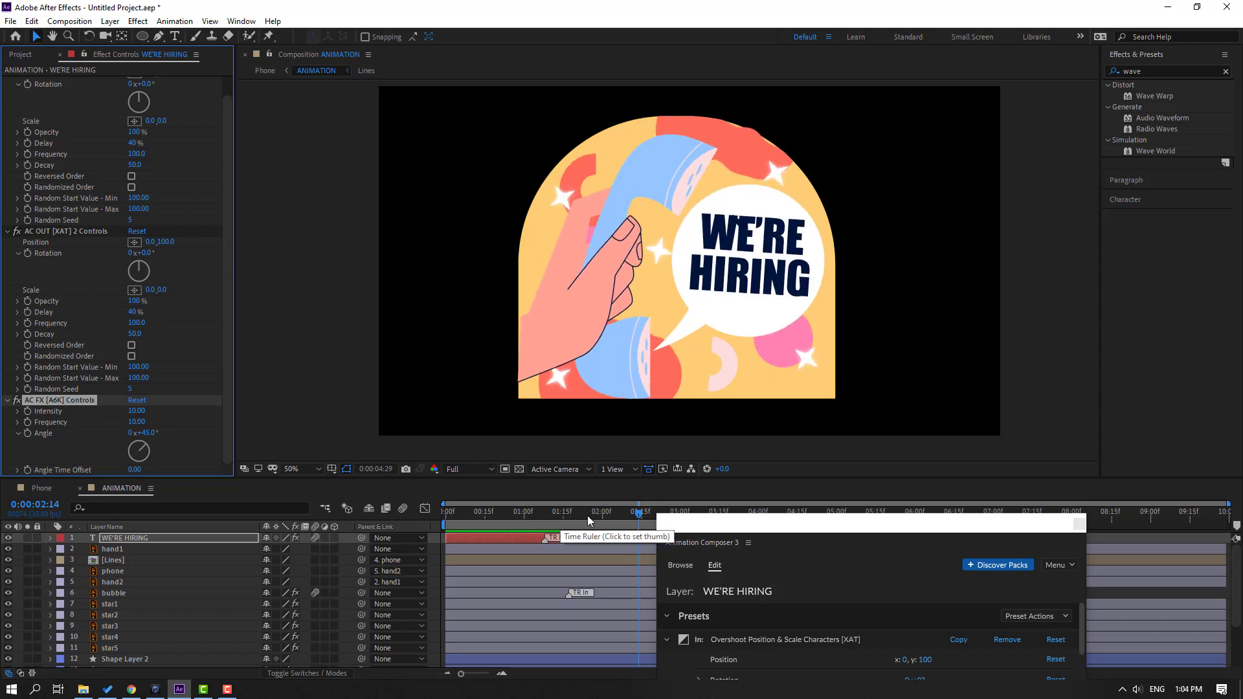
pyautogui.moveTo(573, 516); pyautogui.dragTo(483, 517)
pyautogui.click(483, 515)
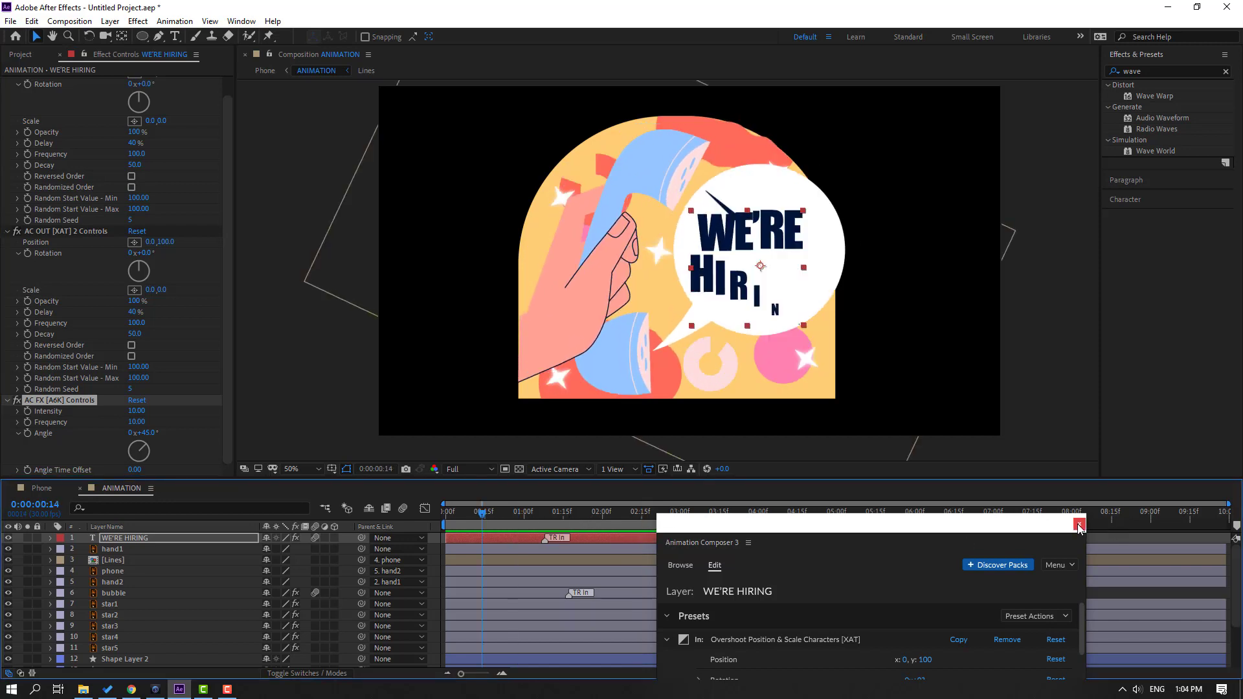
# - Close Animation Composer 3 and preview the animation in the Phone composition
pyautogui.click(1078, 525)
pyautogui.click(47, 489)
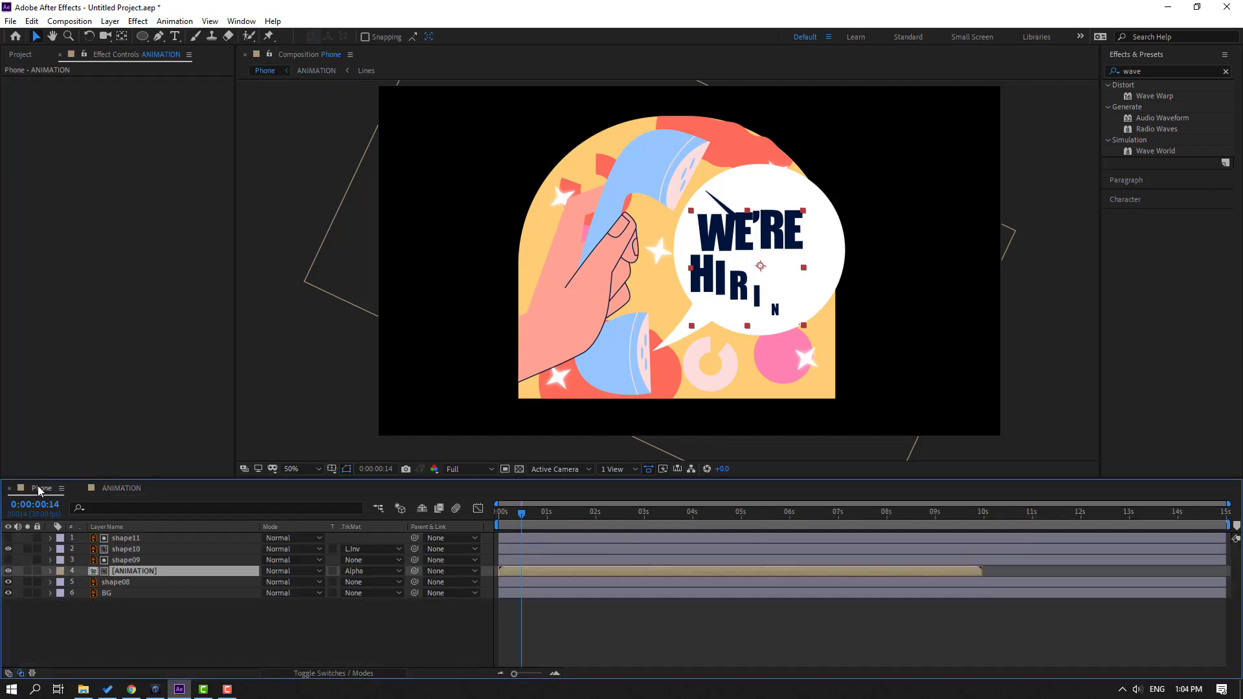
pyautogui.press('space')
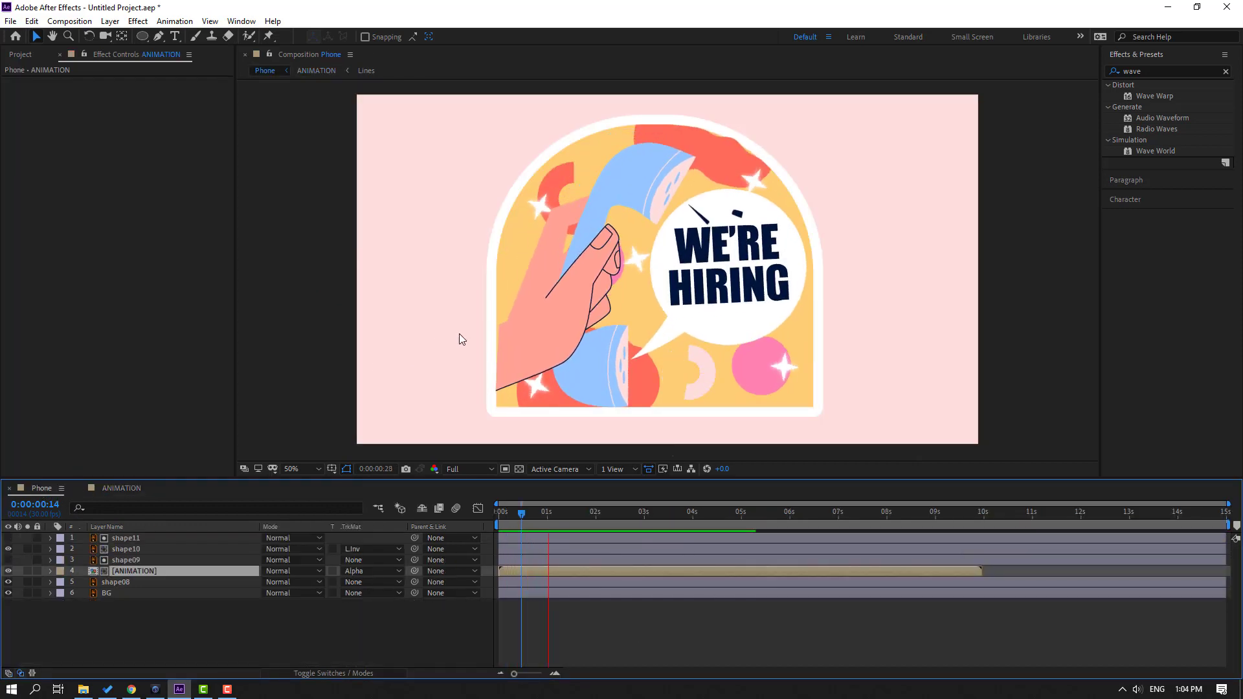
pyautogui.click(529, 514)
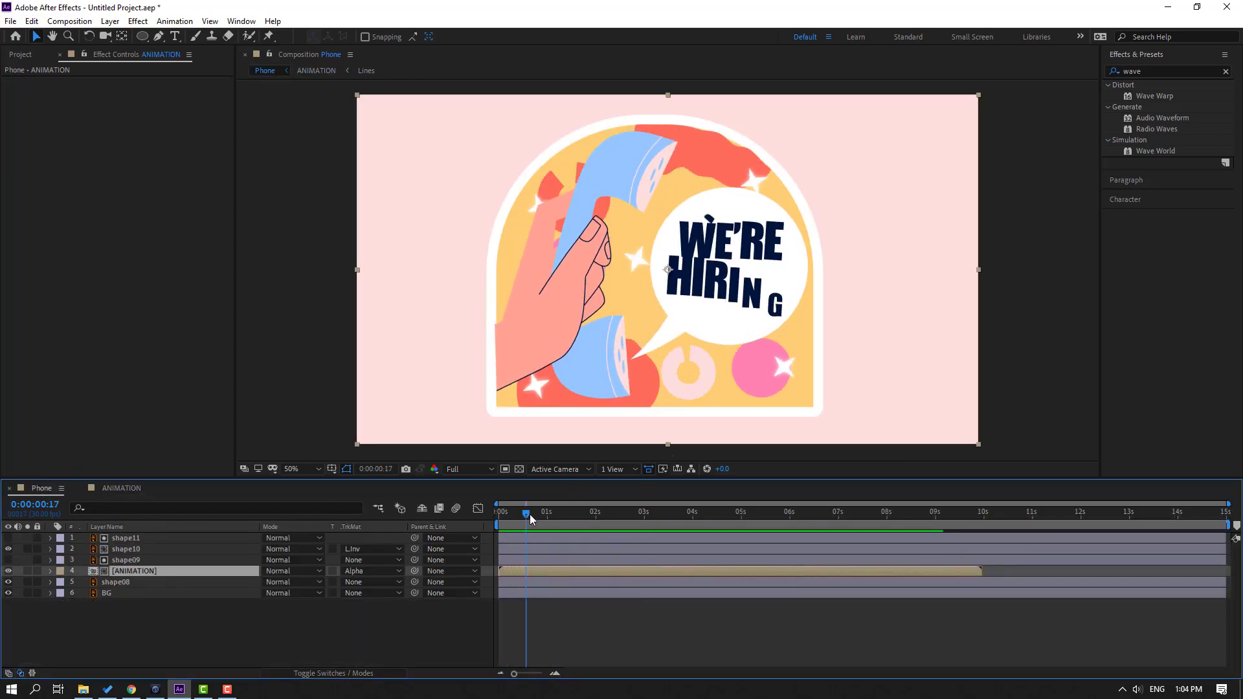
# - Try an 88% vertical scale on the shape11 matte layer, preview it, and undo the scale change
pyautogui.click(128, 541)
pyautogui.press('s')
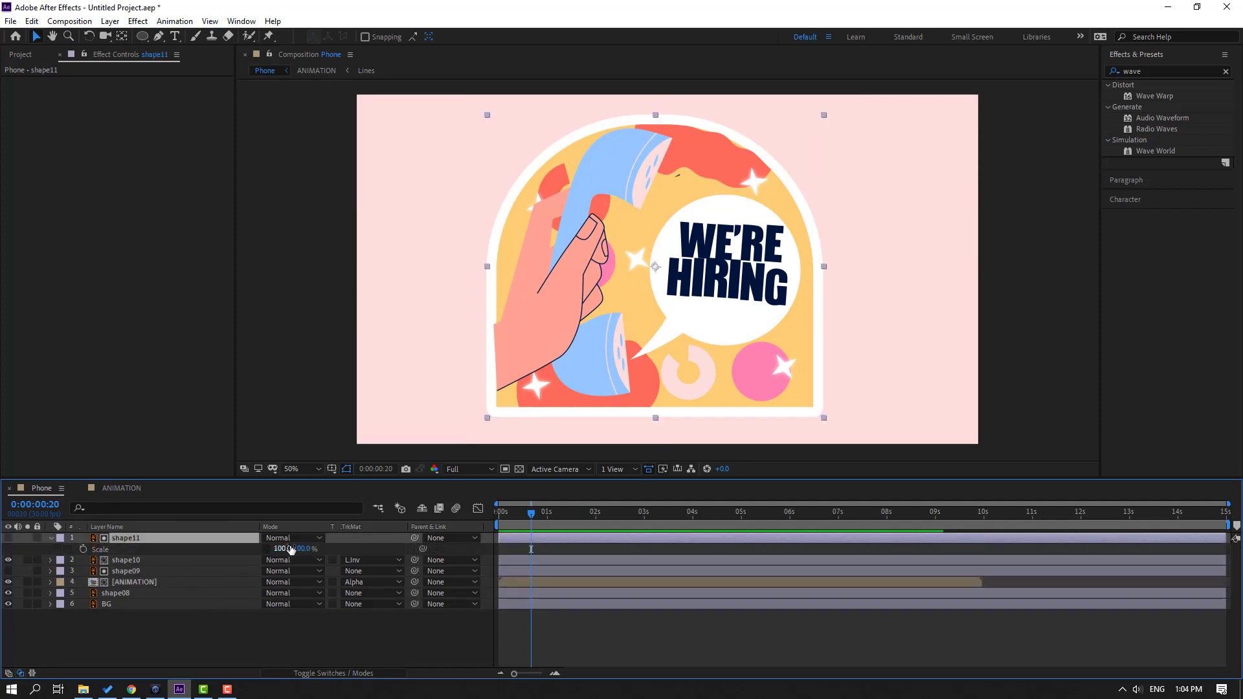
pyautogui.moveTo(290, 549); pyautogui.dragTo(293, 548)
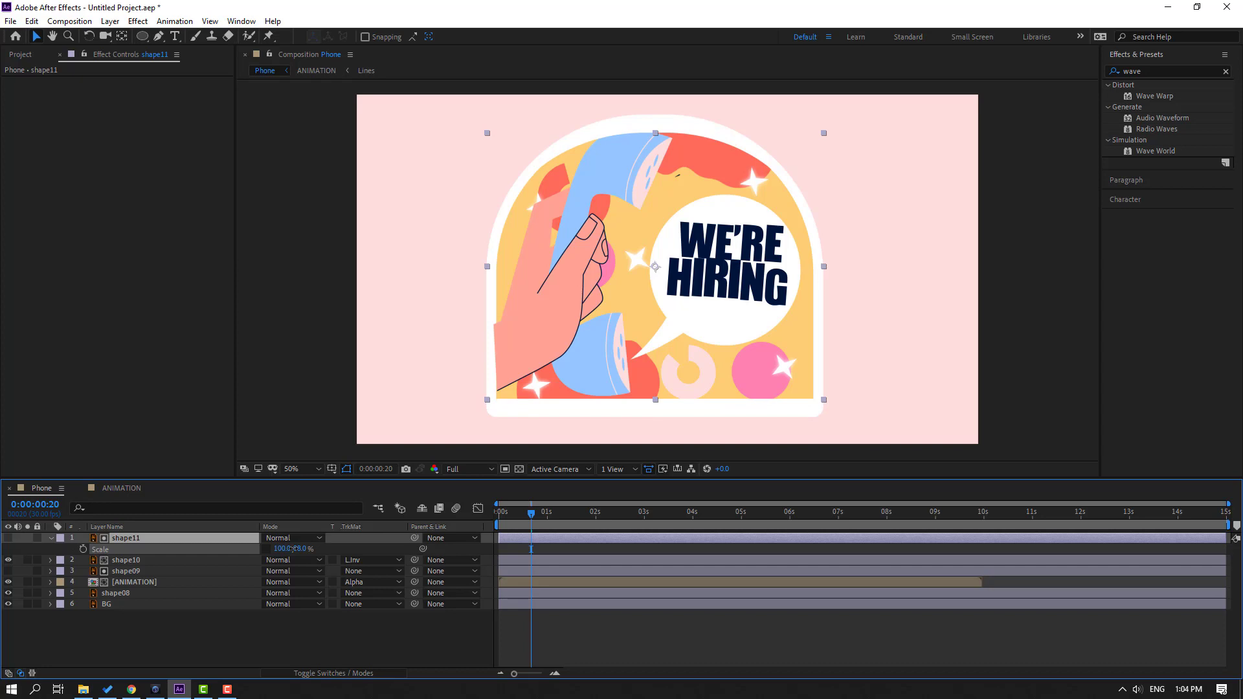
pyautogui.press('space')
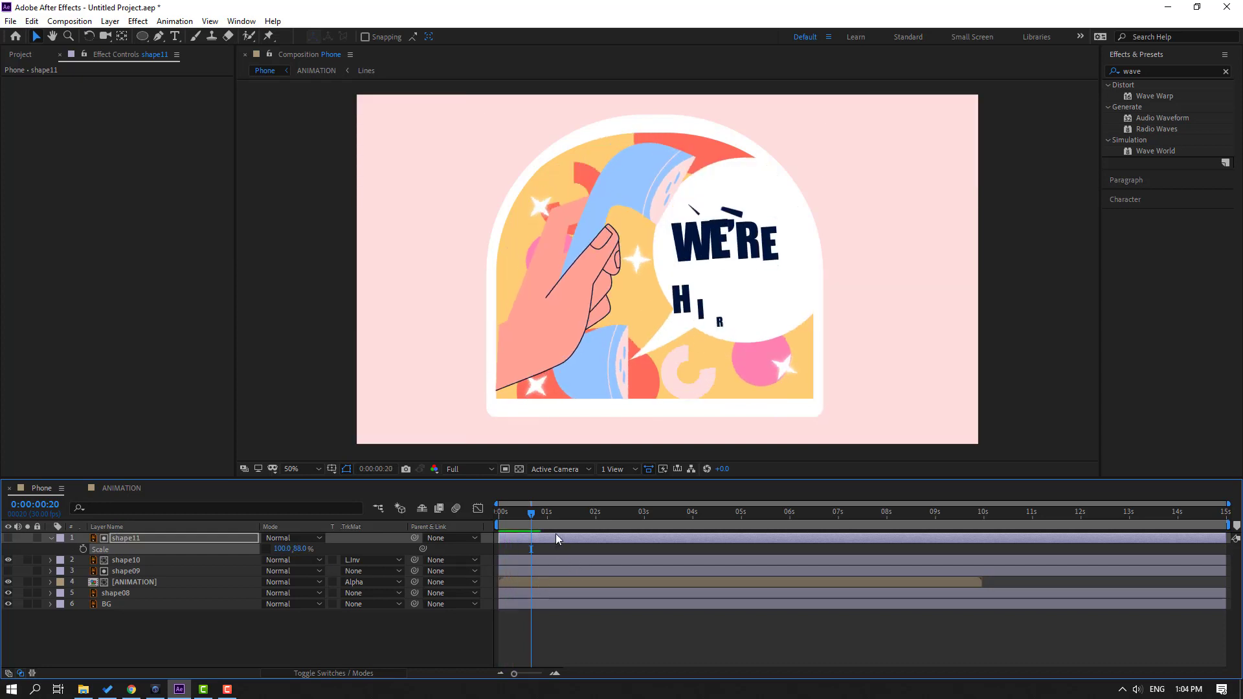
pyautogui.press('space')
pyautogui.hotkey('ctrl', 'z')
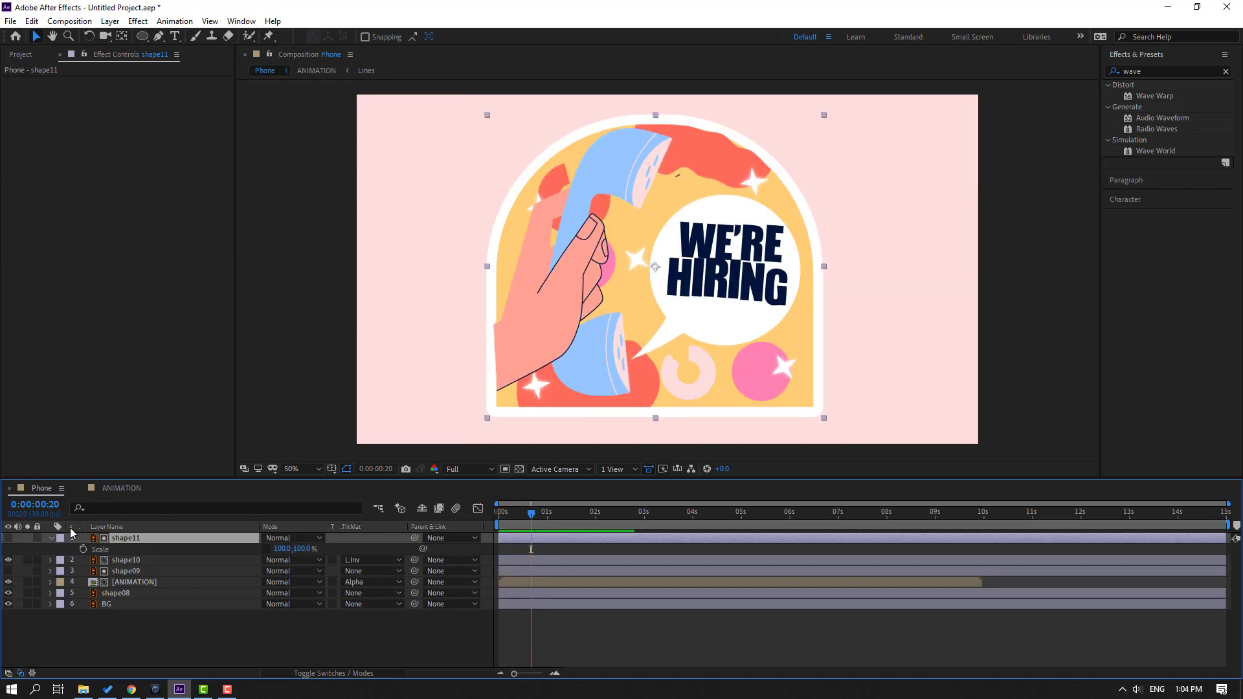
# - Return to the ANIMATION composition, enlarge the timeline area, and duplicate the shape07 background layer
pyautogui.click(117, 488)
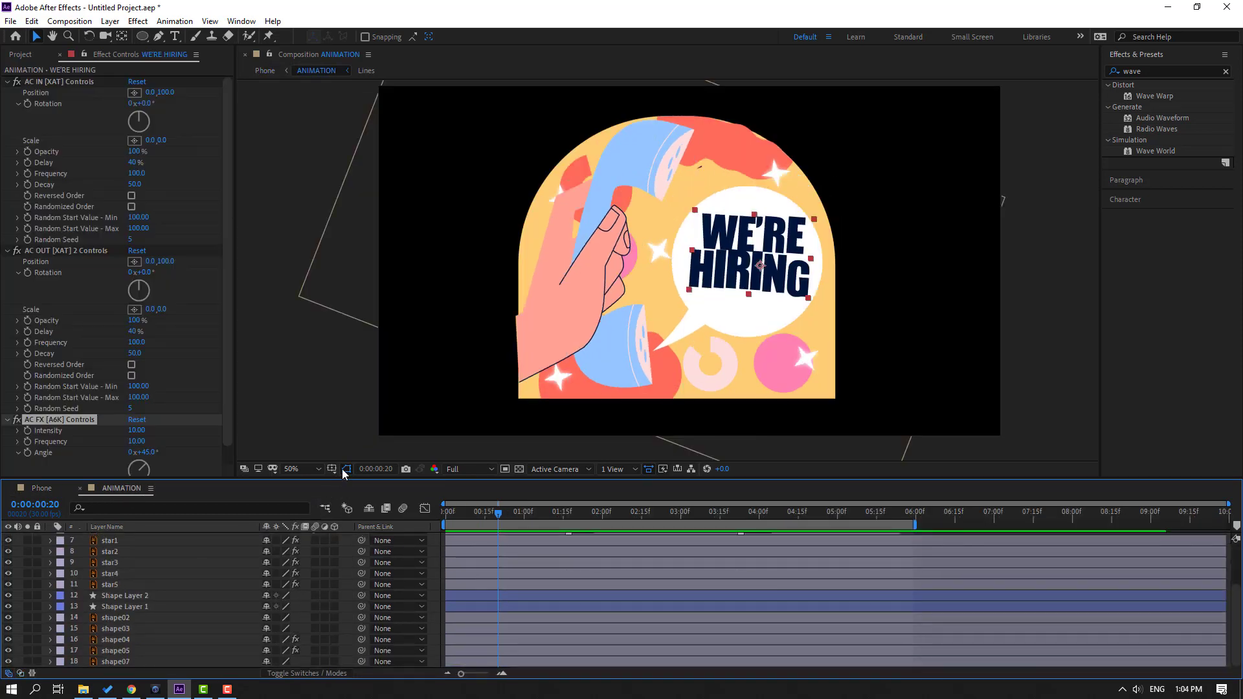
pyautogui.moveTo(344, 479); pyautogui.dragTo(363, 379)
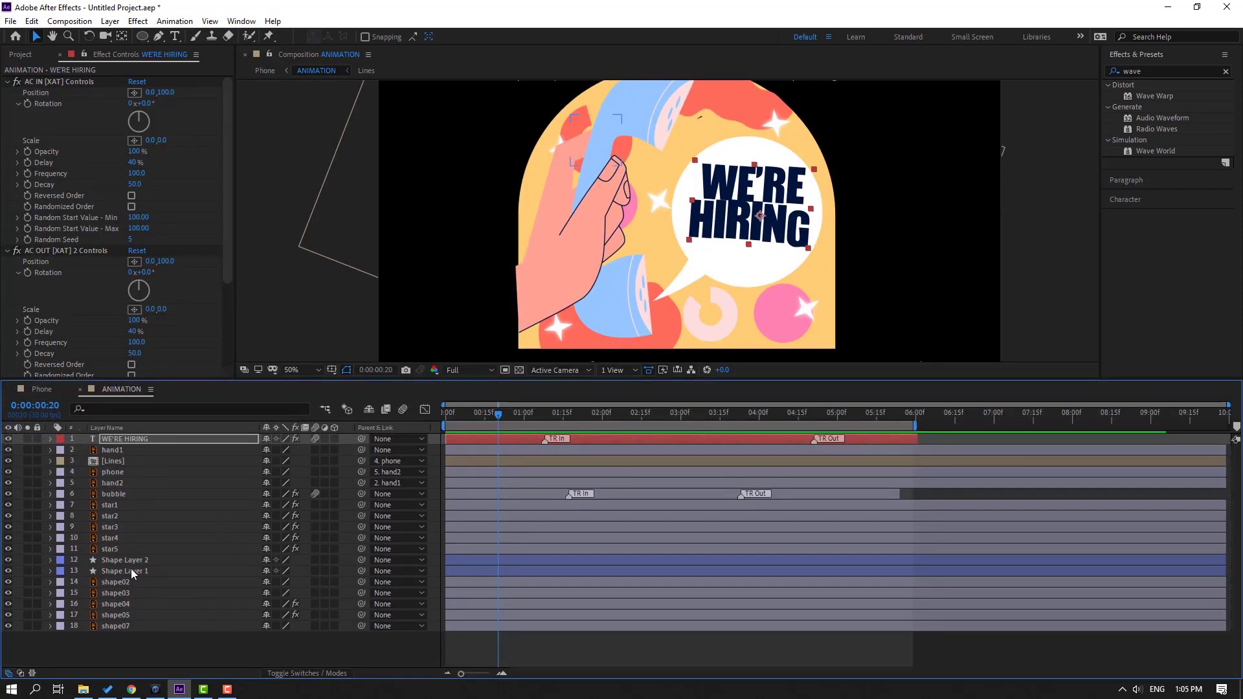
pyautogui.click(757, 97)
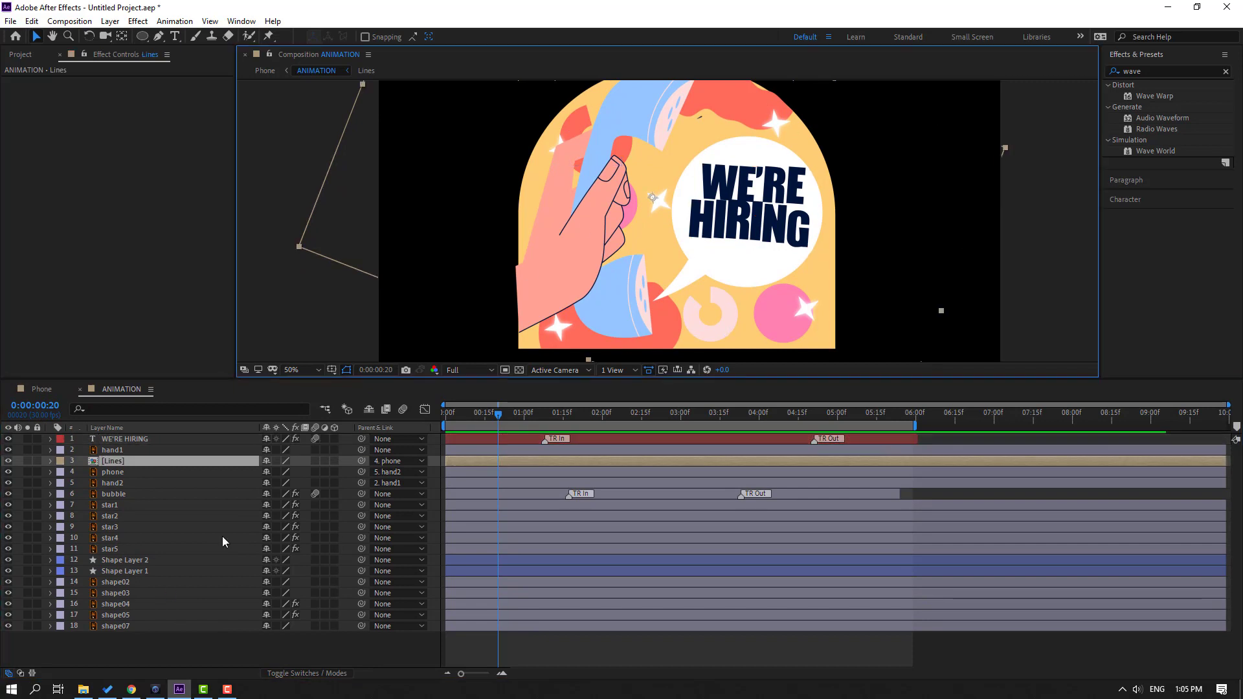
pyautogui.click(115, 616)
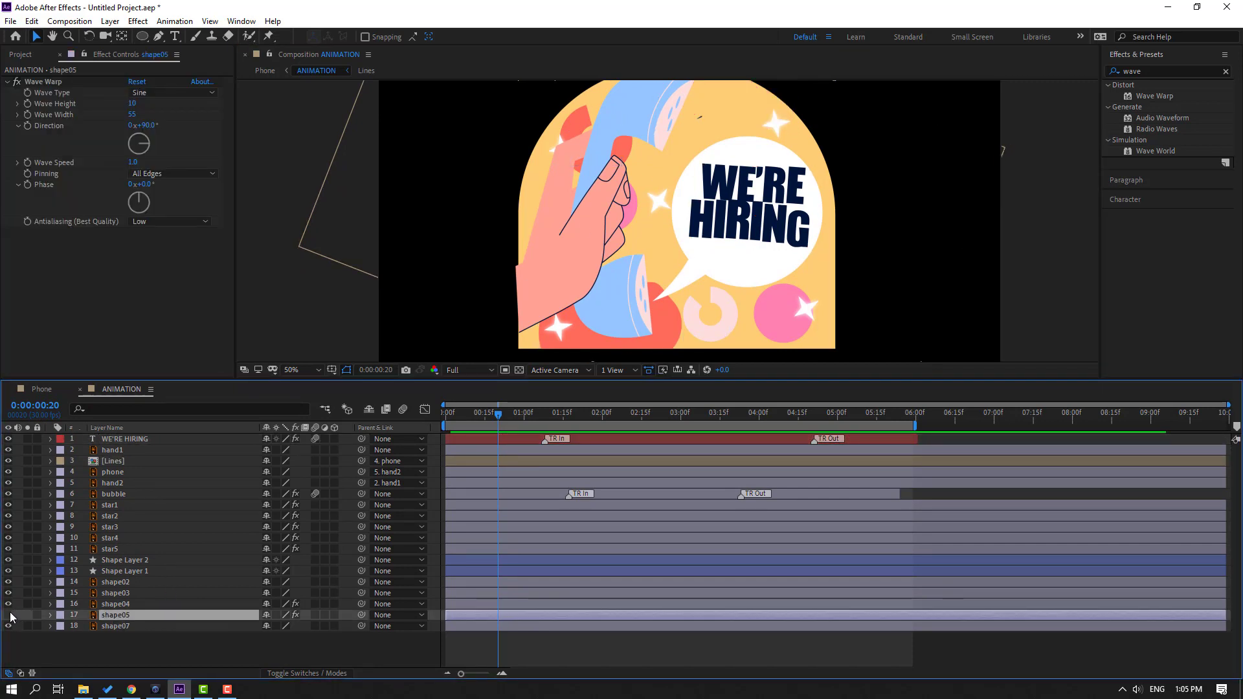
pyautogui.click(112, 626)
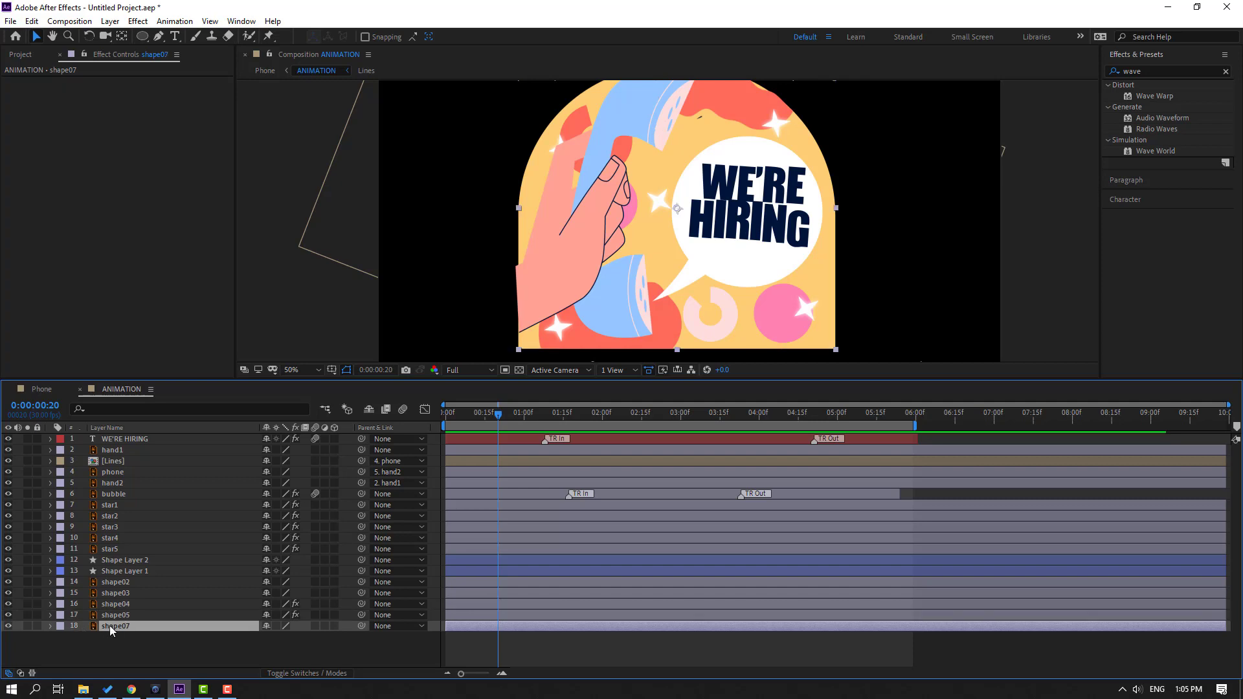
pyautogui.hotkey('ctrl', 'd')
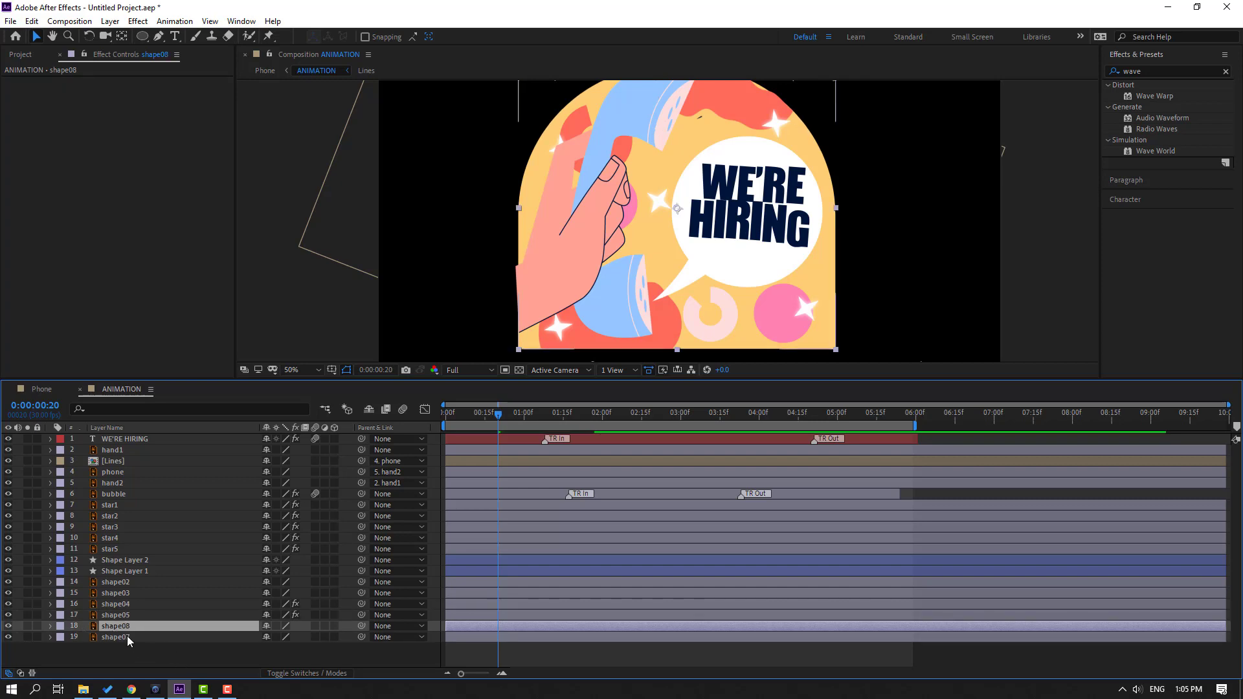
# - Place shape05 directly below the duplicated background layer shape08 and set shape05's track matte to Alpha Matte
pyautogui.click(110, 619)
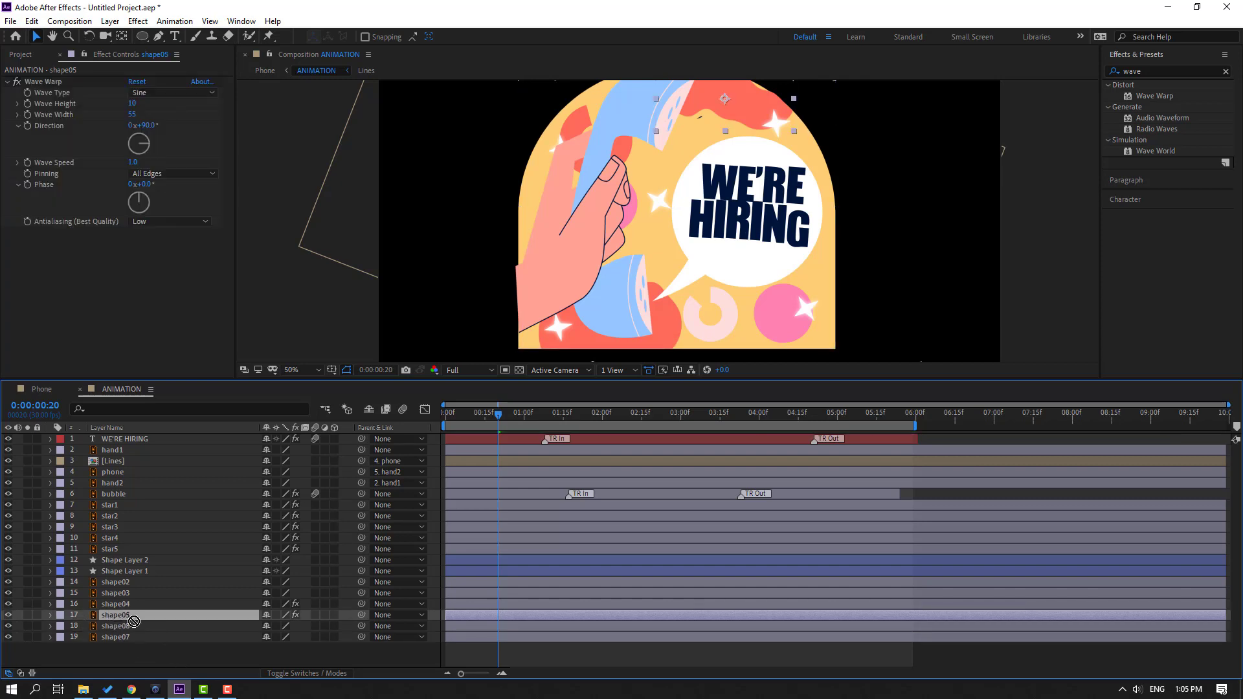
pyautogui.moveTo(110, 619)
pyautogui.mouseDown()
pyautogui.moveTo(133, 634)
pyautogui.moveTo(115, 619)
pyautogui.mouseUp()
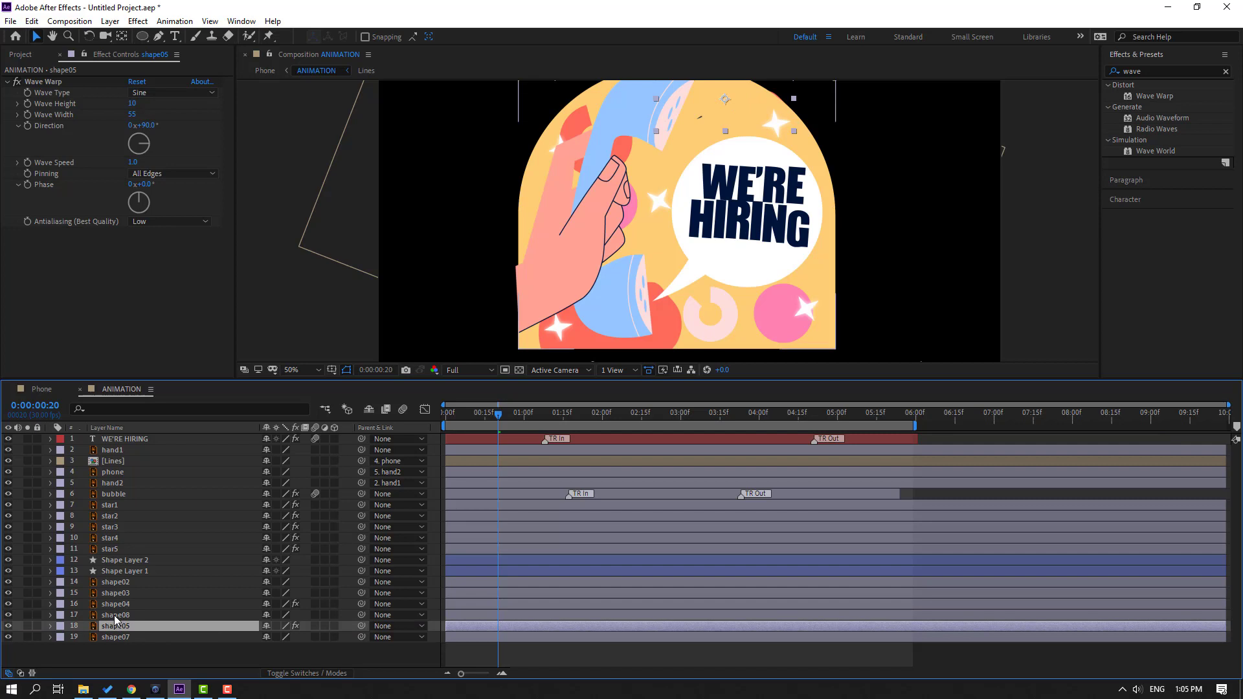
pyautogui.click(289, 673)
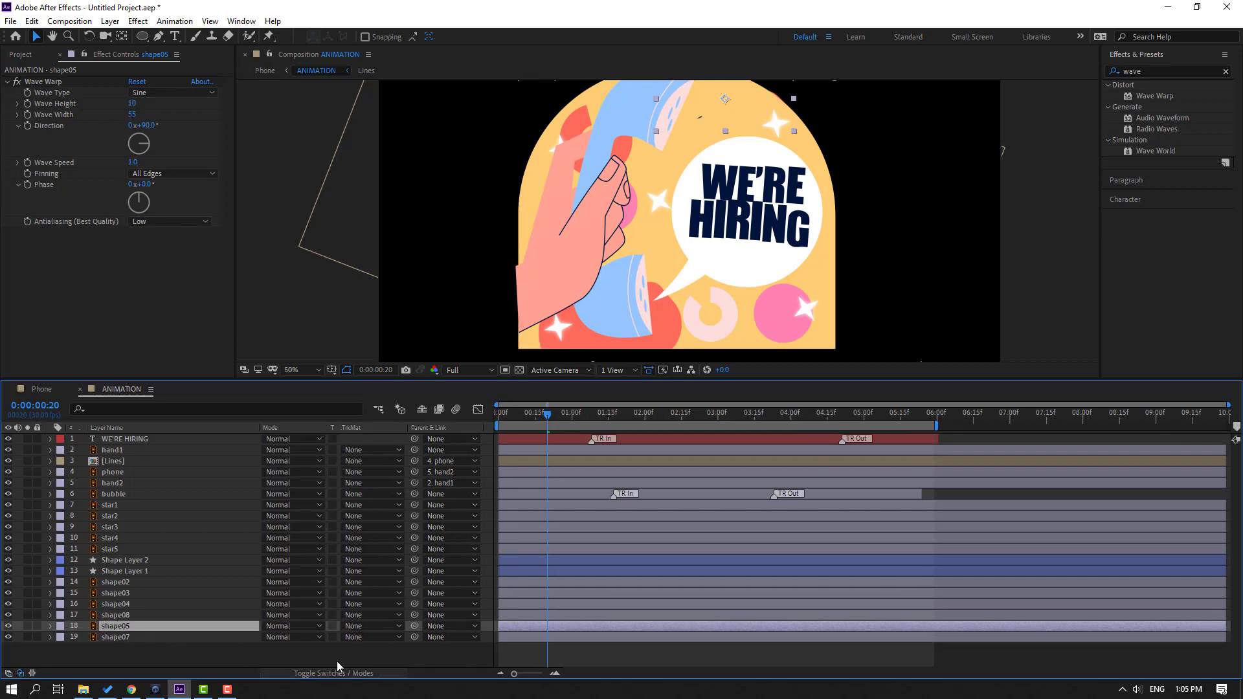
pyautogui.click(353, 631)
pyautogui.click(379, 571)
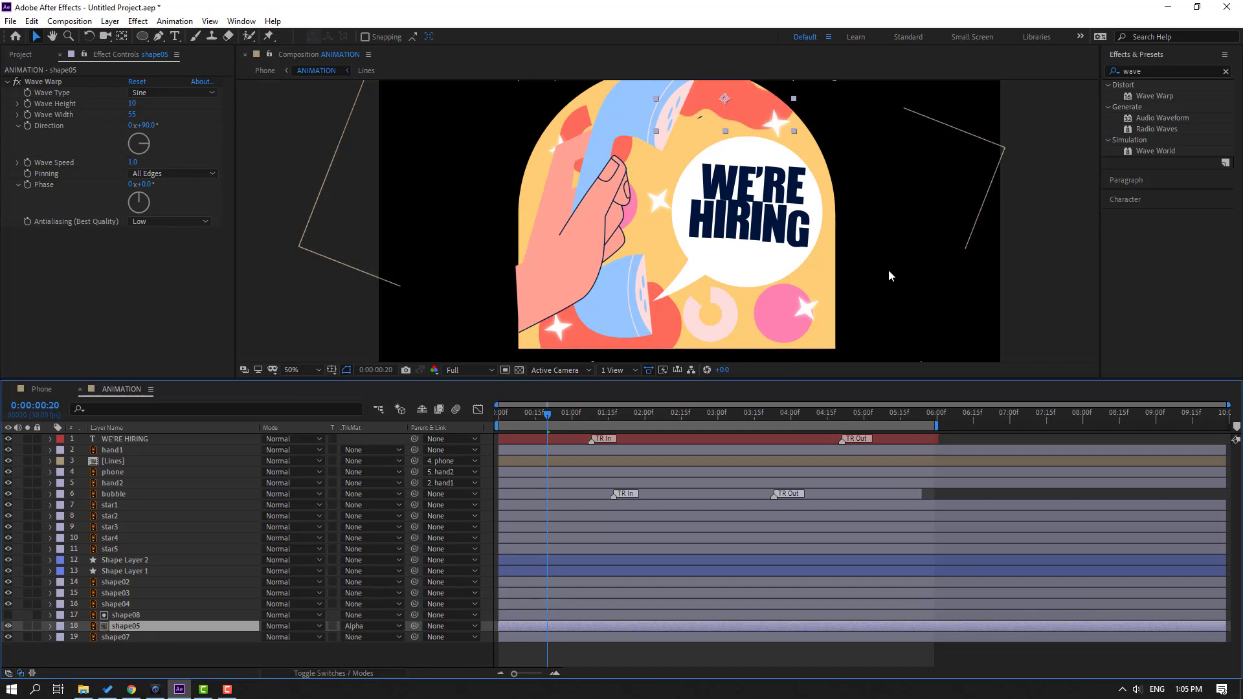
# - Nudge shape05 slightly upward, scale it to 151%, and preview the wavy shape inside the arch
pyautogui.moveTo(746, 134)
pyautogui.mouseDown()
pyautogui.moveTo(717, 188)
pyautogui.moveTo(732, 153)
pyautogui.mouseUp()
pyautogui.press('p')
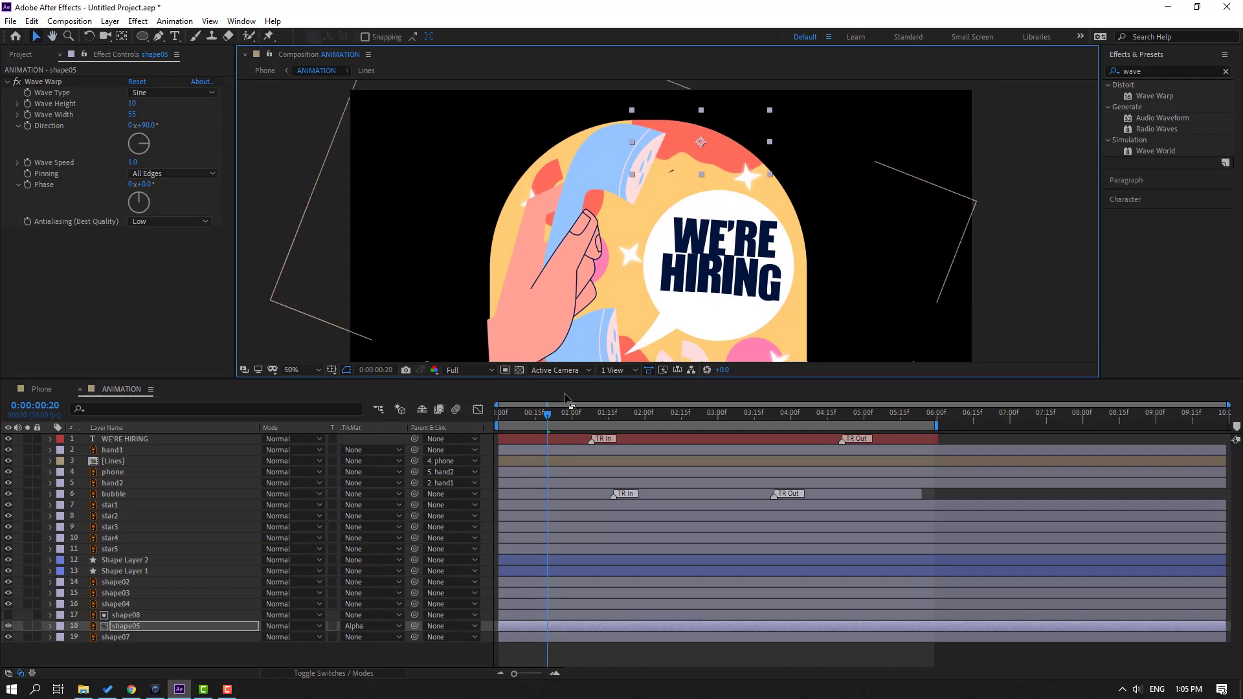
pyautogui.press('s')
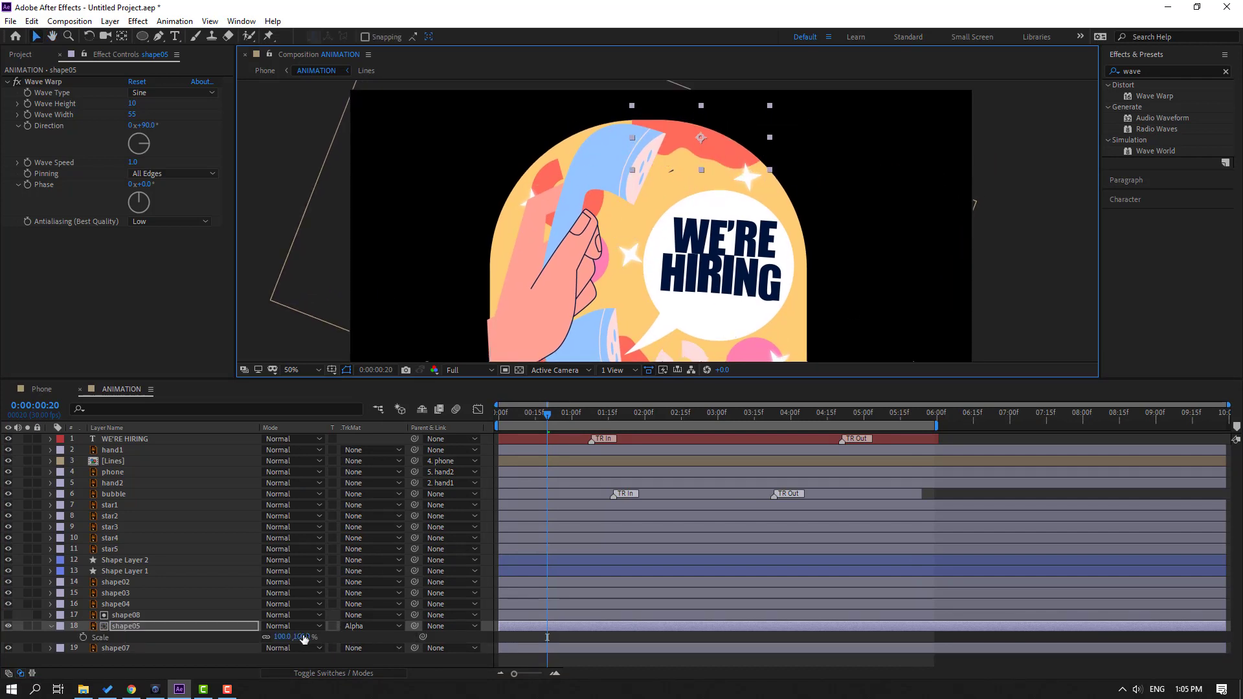
pyautogui.moveTo(287, 636); pyautogui.dragTo(303, 631)
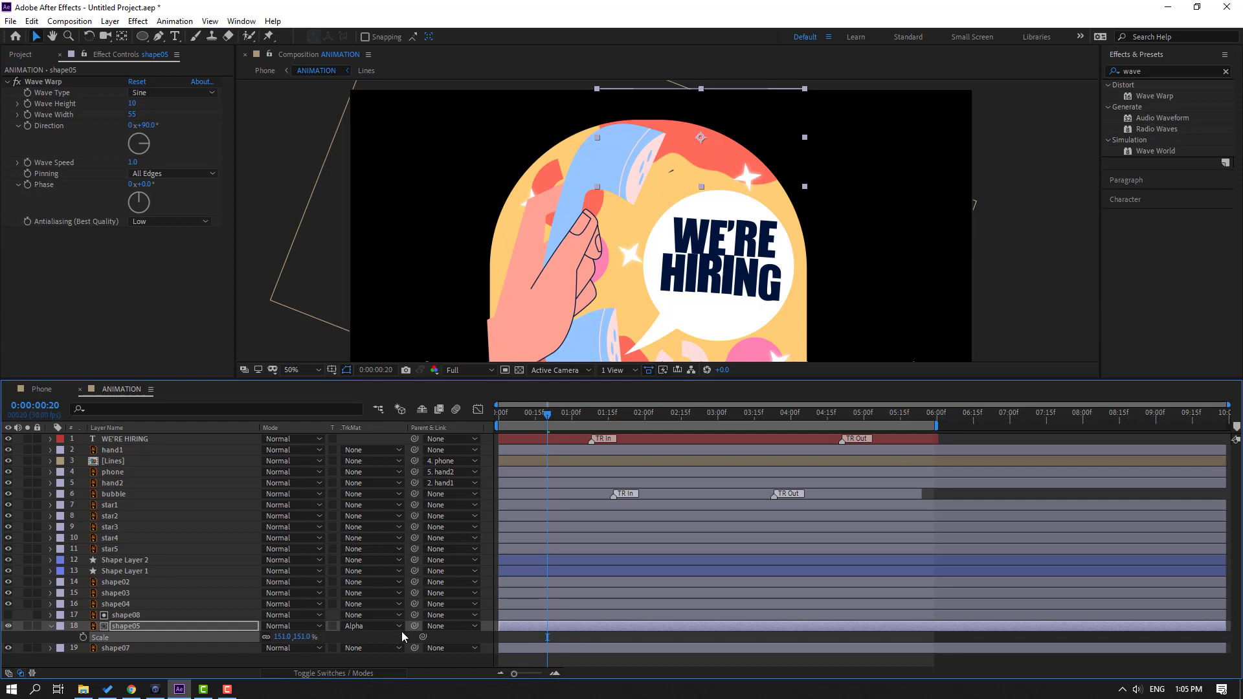
pyautogui.press('space')
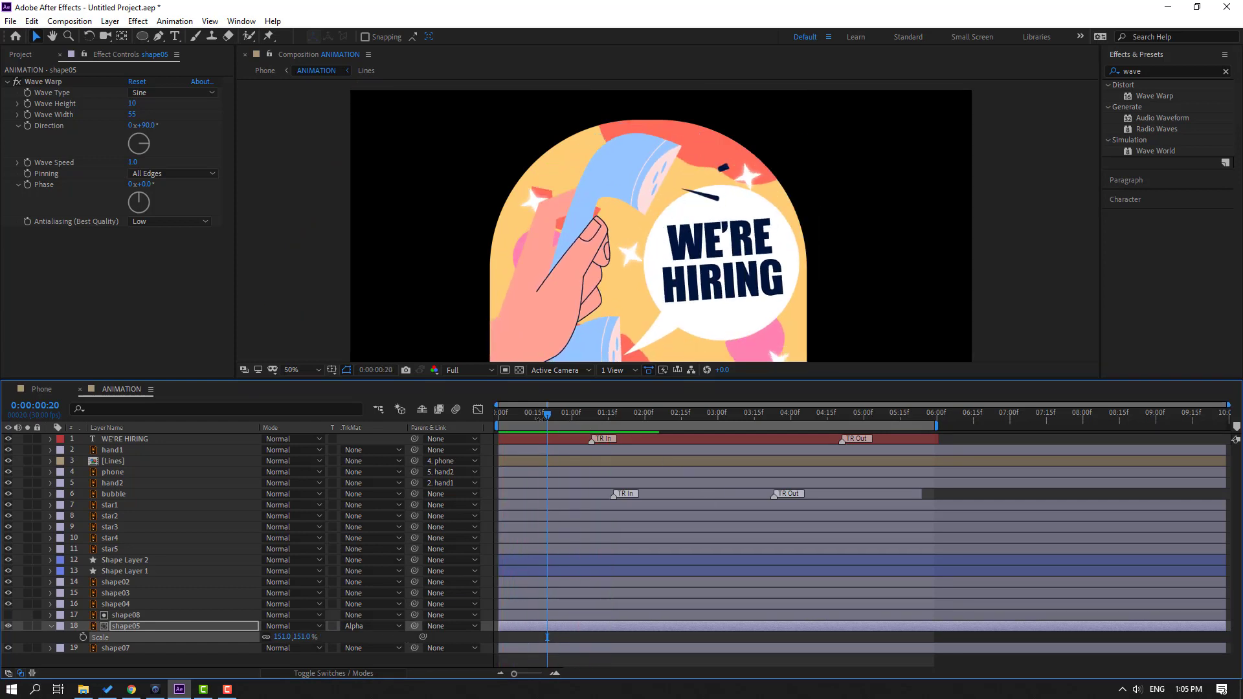
# - Switch to the Phone composition, fit it in the viewer, and end the work area at about 5 seconds
pyautogui.click(45, 391)
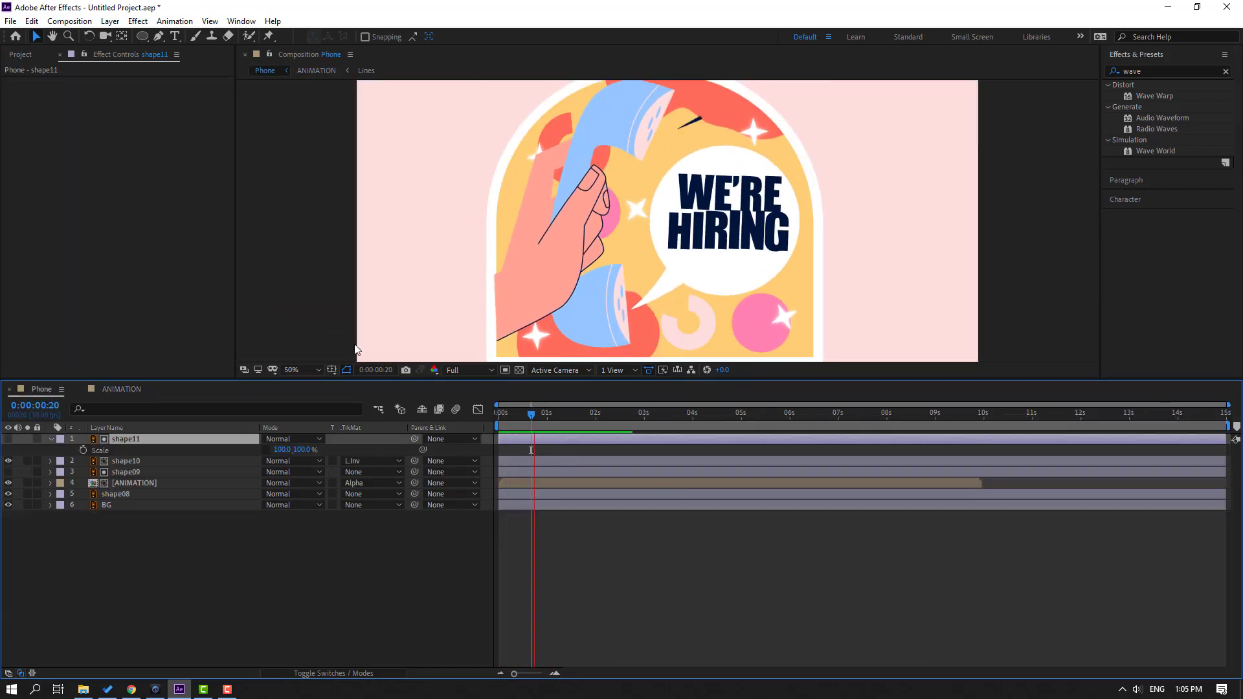
pyautogui.click(303, 370)
pyautogui.click(302, 394)
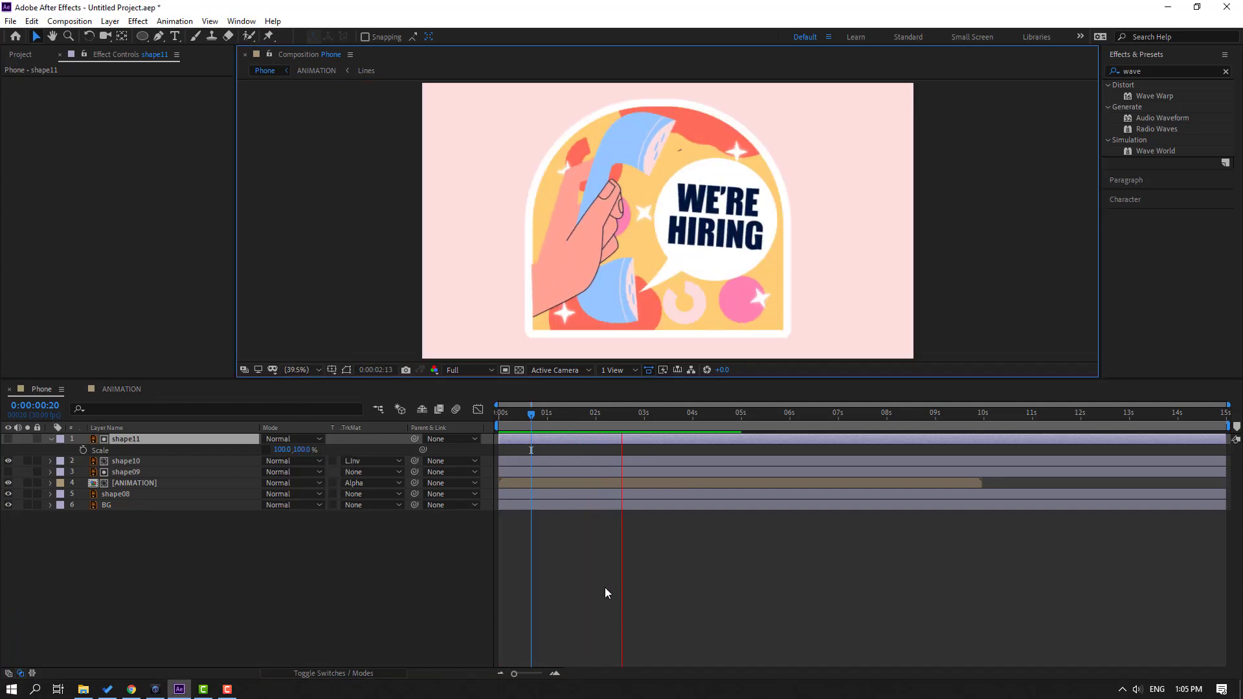
pyautogui.click(742, 412)
pyautogui.press('n')
# - At 0:00:02:08, set shape11's horizontal scale to 93% and preview the Phone composition
pyautogui.click(608, 413)
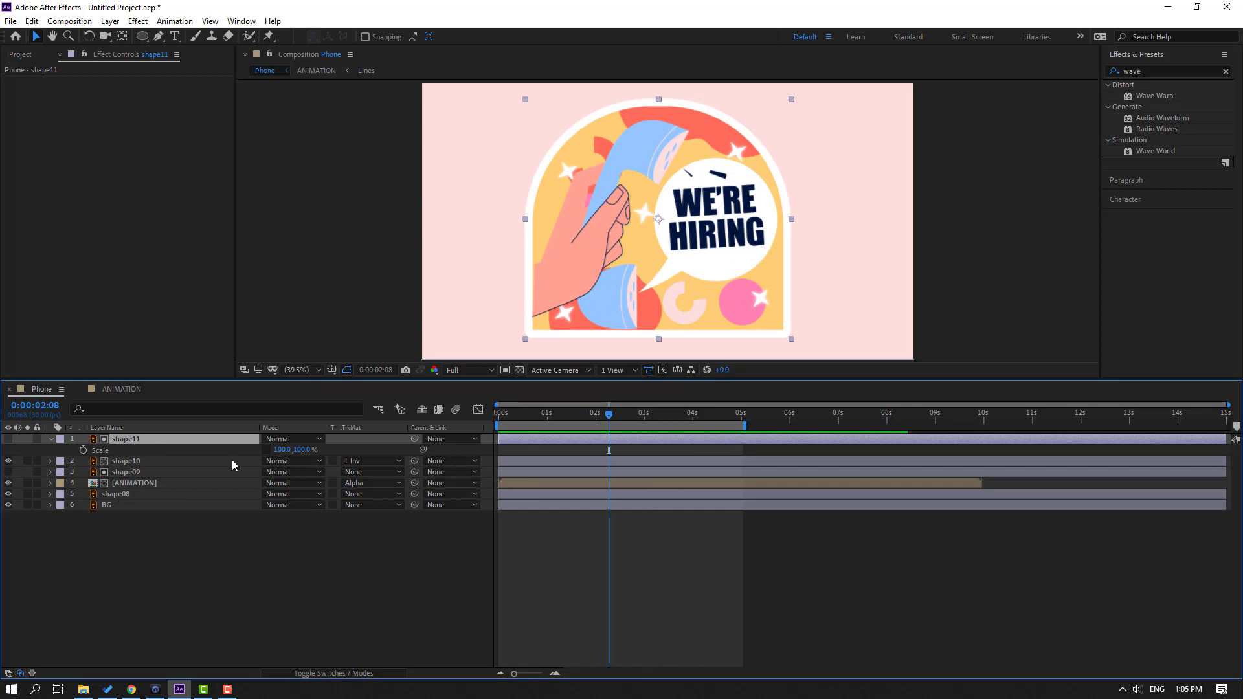
pyautogui.moveTo(280, 449); pyautogui.dragTo(277, 449)
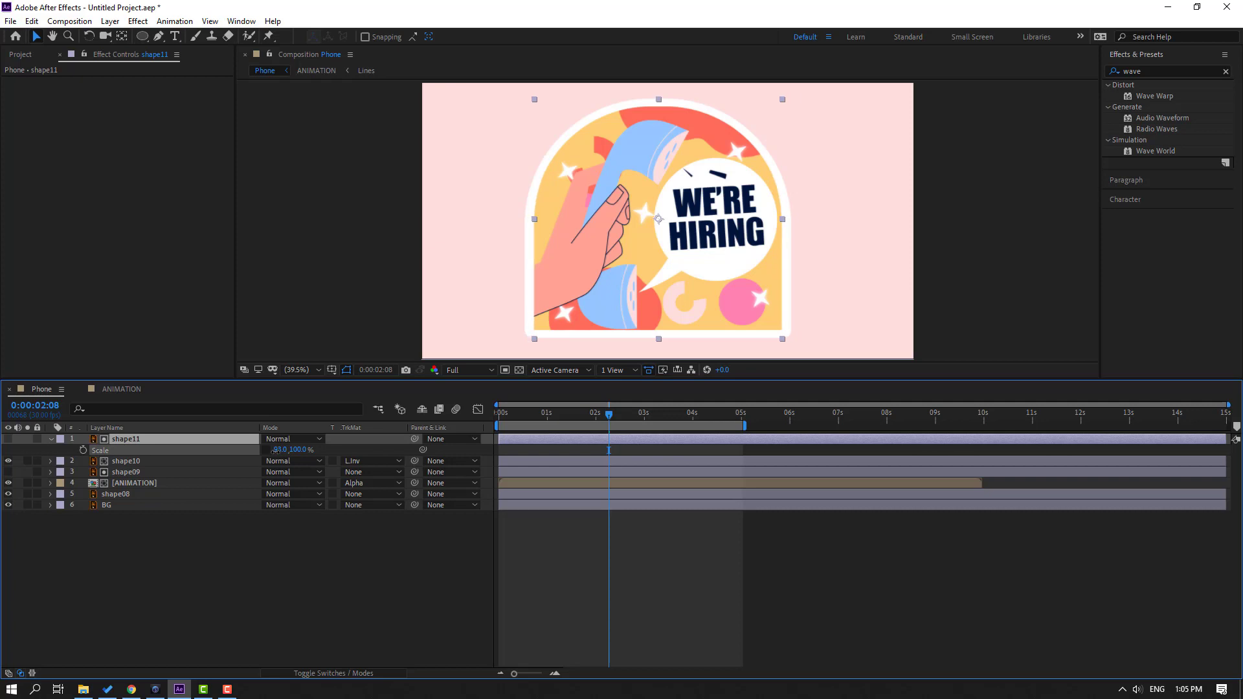
pyautogui.press('space')
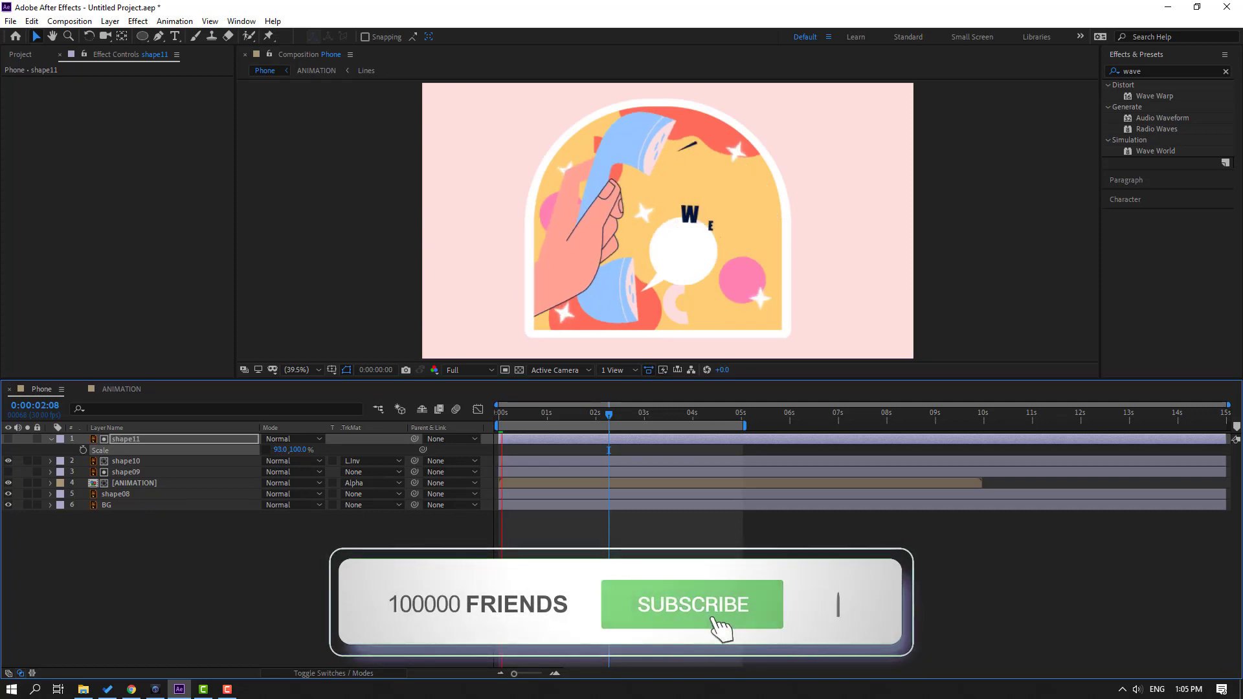